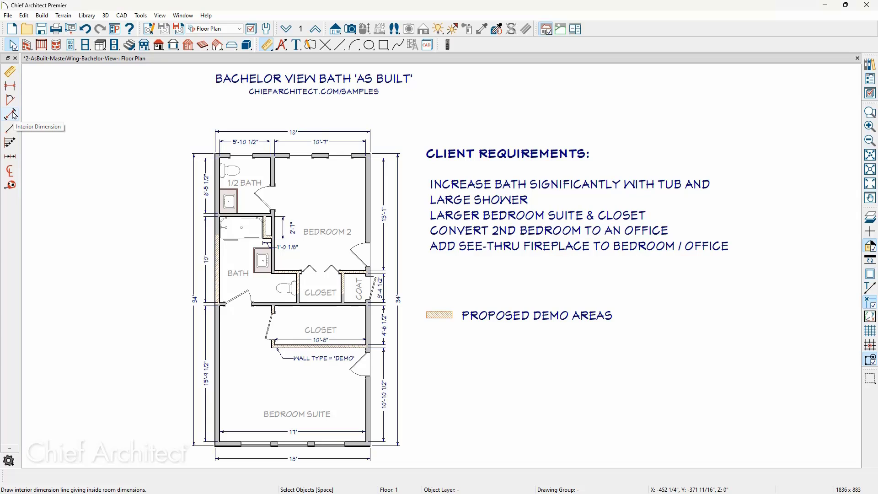
# - Draw a horizontal interior dimension line across the 1/2 Bath and Bedroom 2, just below the upper exterior wall
pyautogui.click(11, 114)
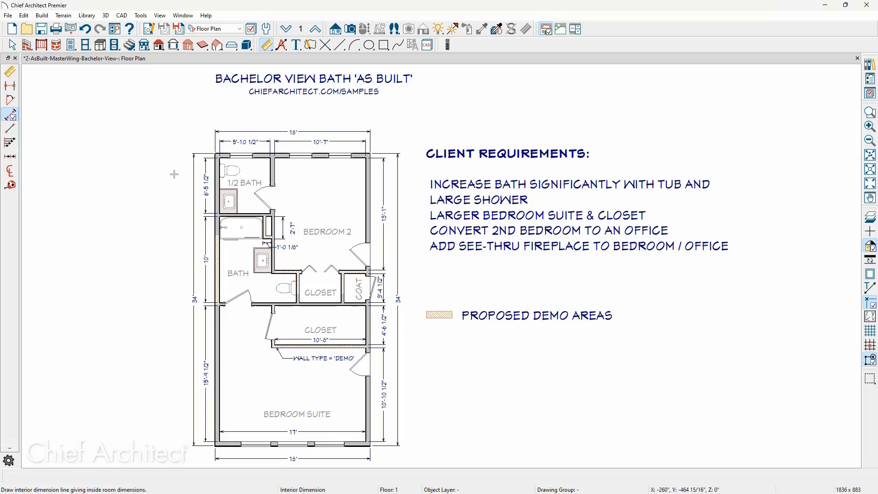
pyautogui.moveTo(287, 178); pyautogui.dragTo(372, 184)
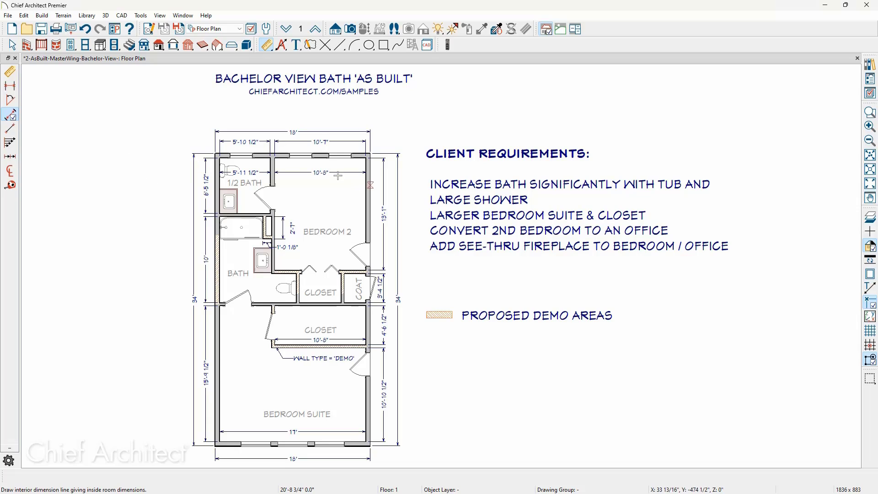
pyautogui.scroll(2, 320, 172)
pyautogui.press('space')
# - Examine where the interior dimension line's arrows meet the layers of the wall between the 1/2 Bath and Bedroom 2
pyautogui.moveTo(297, 206); pyautogui.dragTo(378, 272, button='middle')
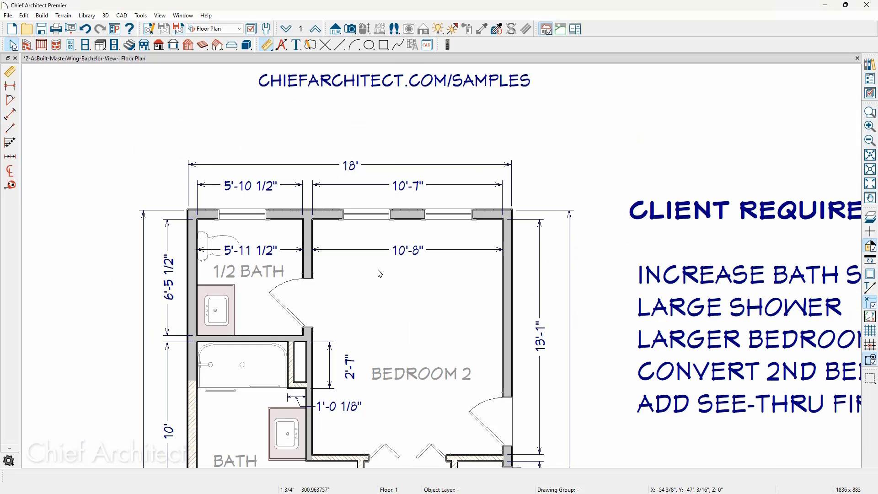
pyautogui.scroll(3, 380, 272)
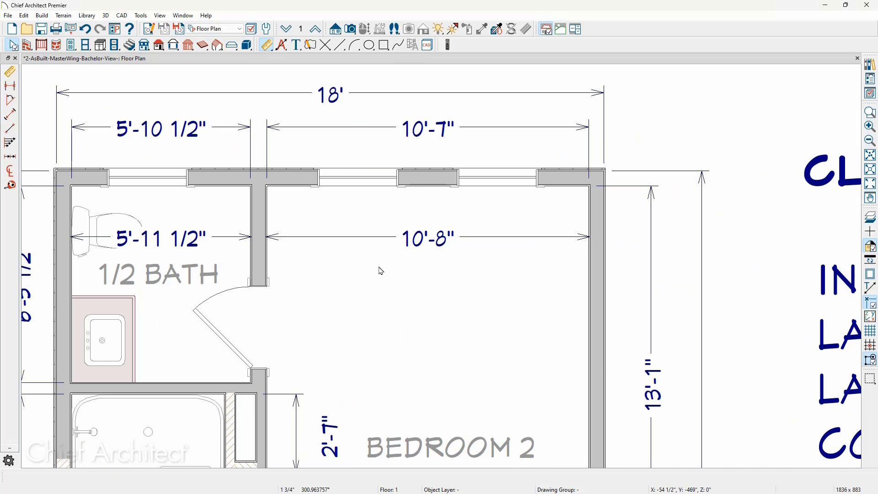
pyautogui.moveTo(374, 260); pyautogui.dragTo(421, 270, button='middle')
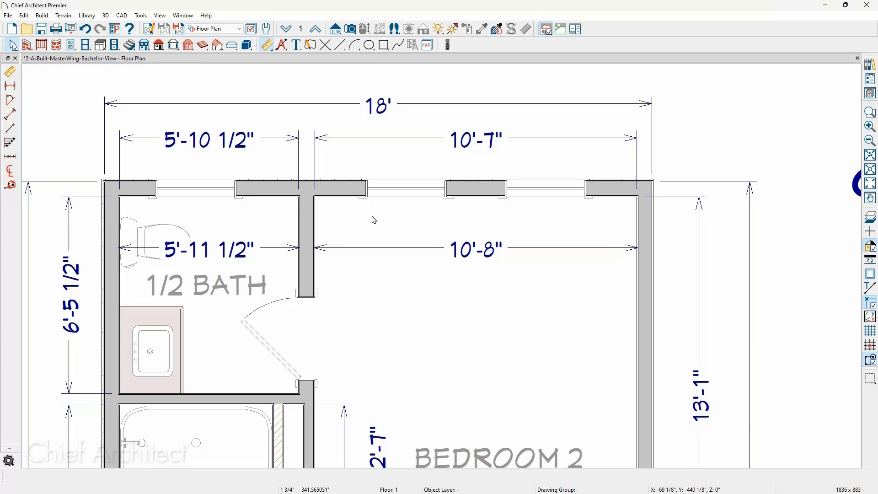
pyautogui.scroll(3, 295, 202)
pyautogui.scroll(1, 293, 200)
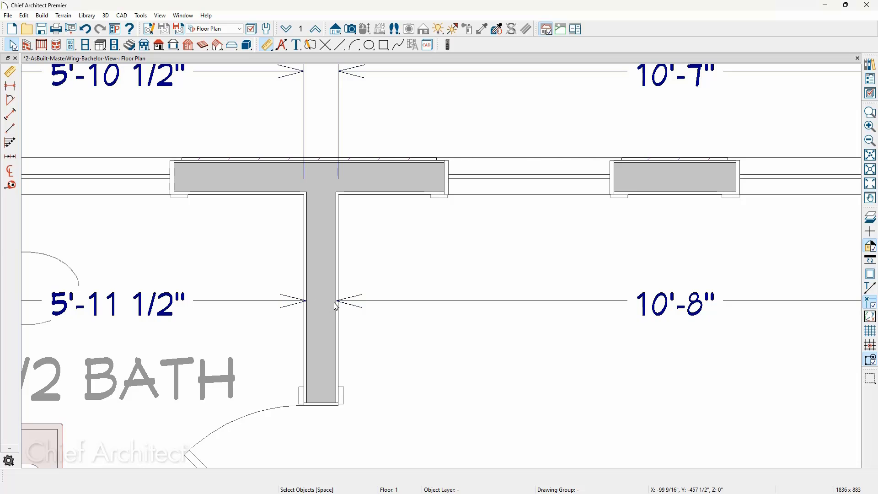
pyautogui.scroll(3, 336, 304)
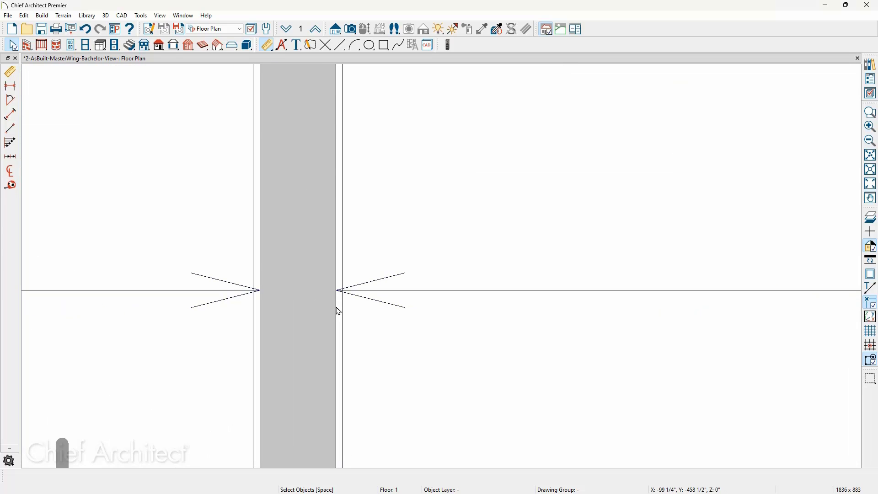
pyautogui.scroll(-1, 323, 295)
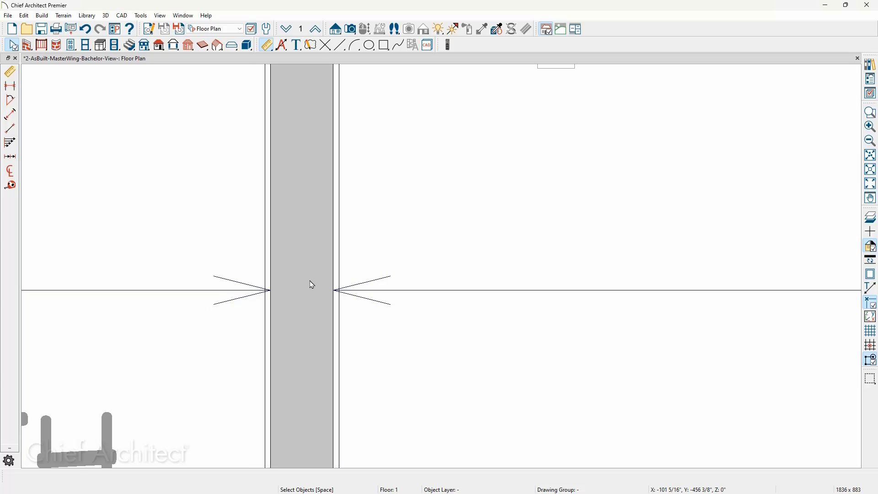
pyautogui.scroll(-3, 314, 284)
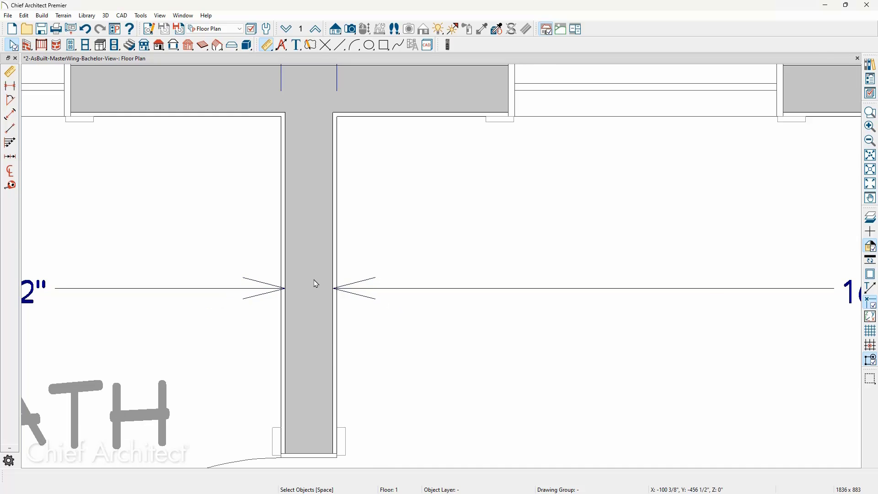
pyautogui.scroll(-3, 306, 278)
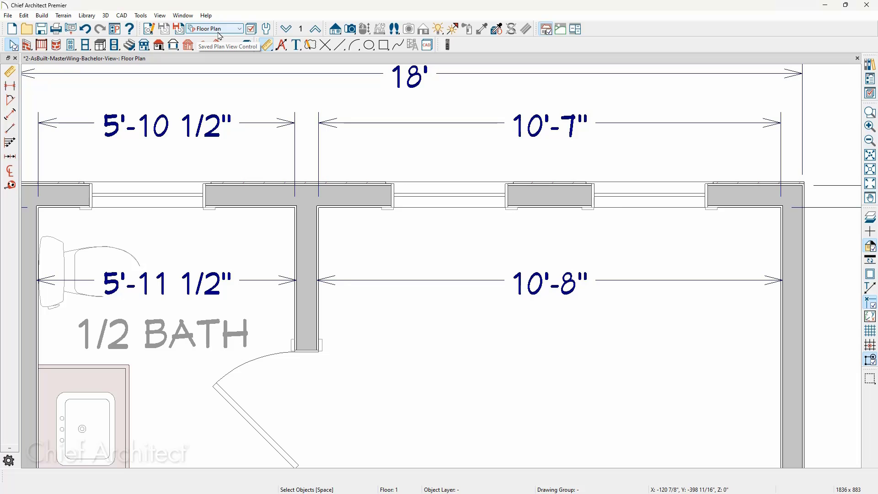
# - Change the floor plan view's 1/4" Scale Dimensions defaults so that interior dimensions locate wall Surfaces
pyautogui.click(151, 29)
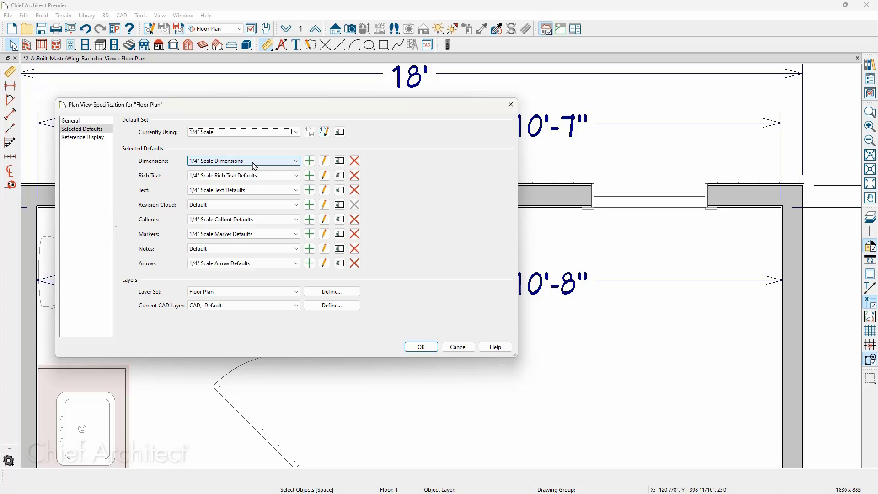
pyautogui.click(323, 161)
pyautogui.click(236, 92)
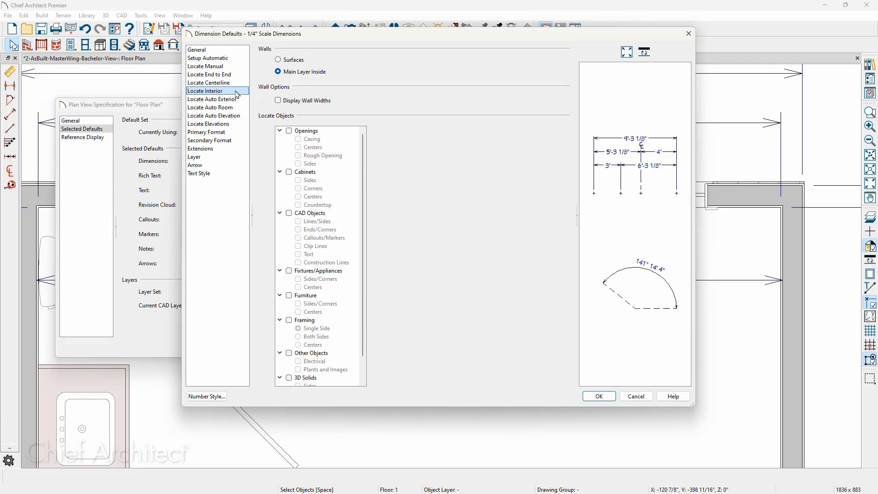
pyautogui.click(277, 60)
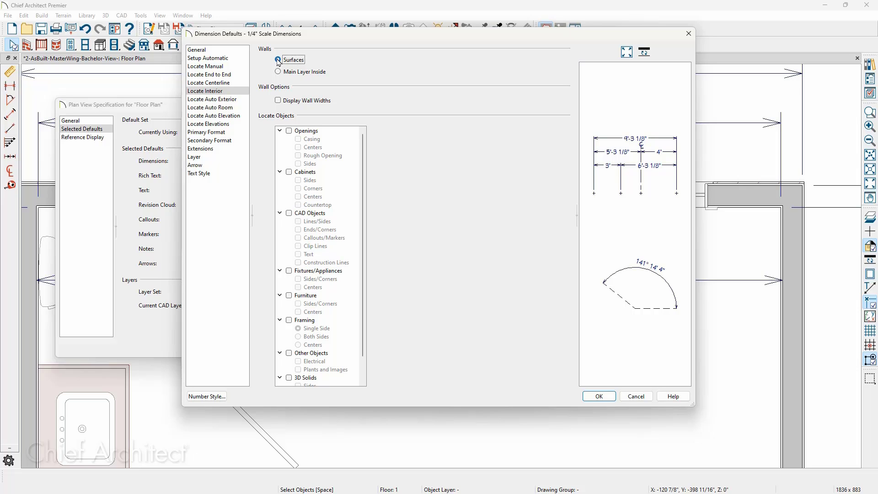
pyautogui.click(243, 70)
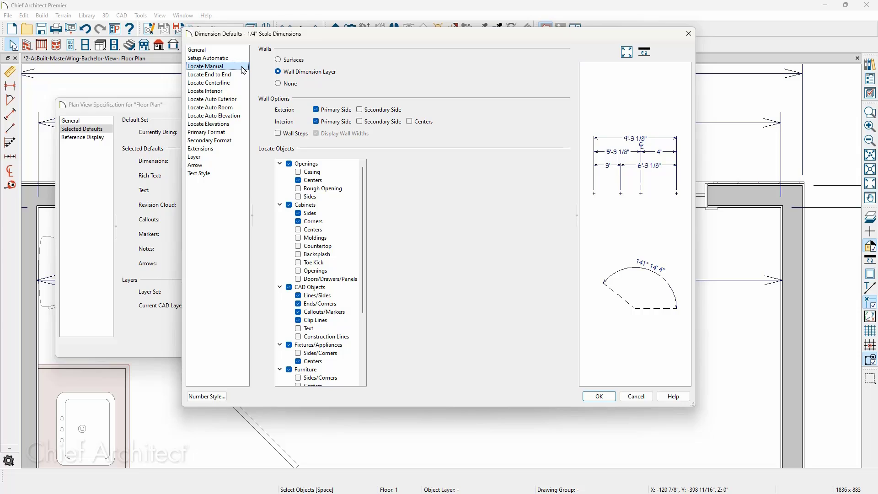
pyautogui.click(237, 91)
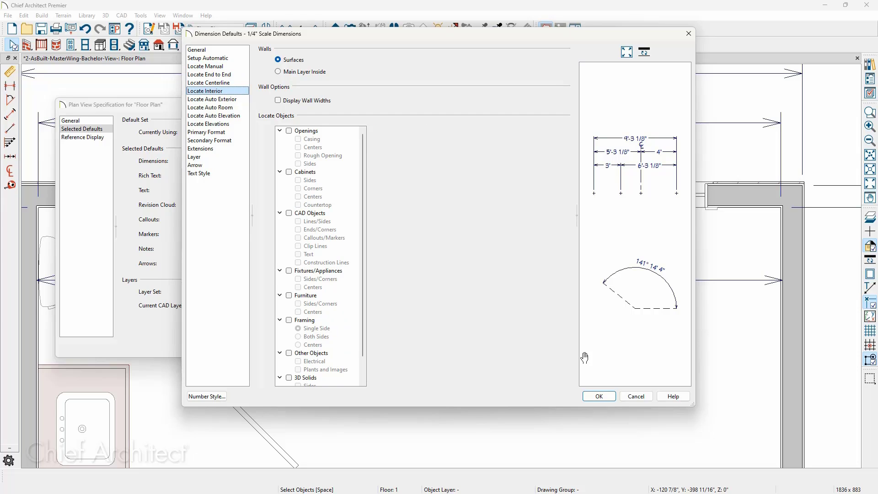
pyautogui.click(596, 396)
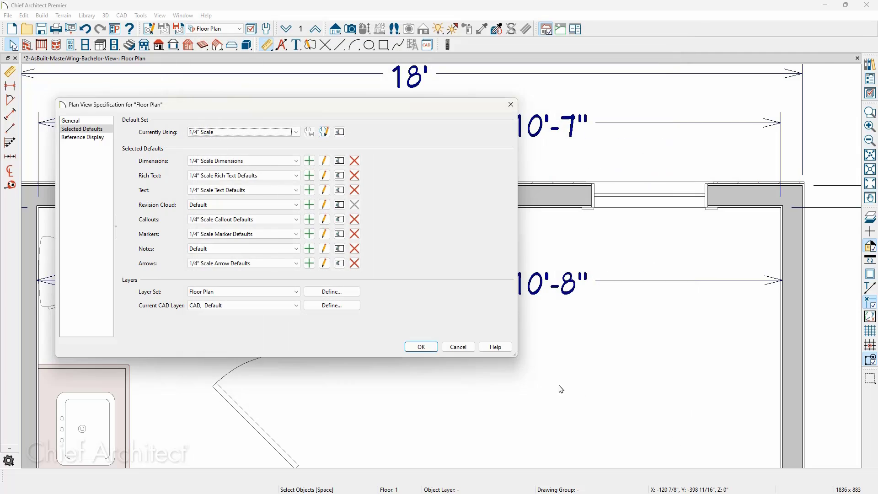
pyautogui.click(411, 347)
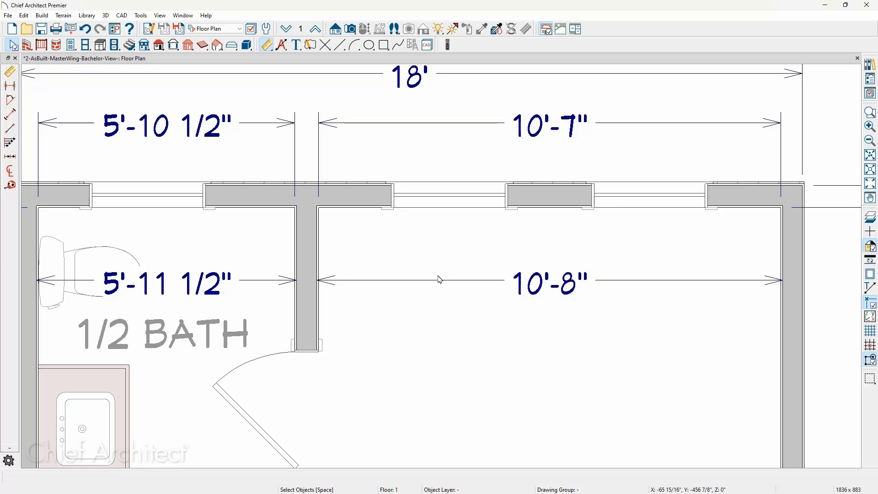
# - Delete the interior dimension line across the 1/2 Bath and Bedroom 2 and redraw it across both rooms near the upper wall
pyautogui.scroll(-1, 385, 280)
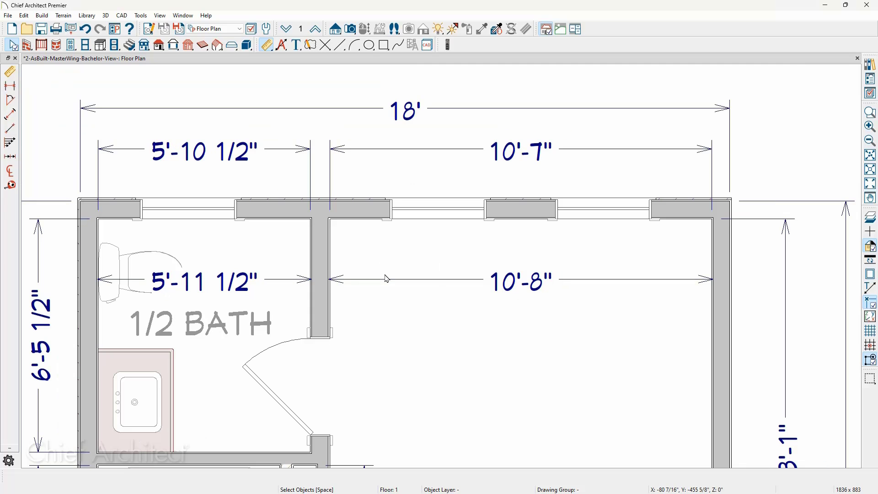
pyautogui.click(389, 280)
pyautogui.press('Delete')
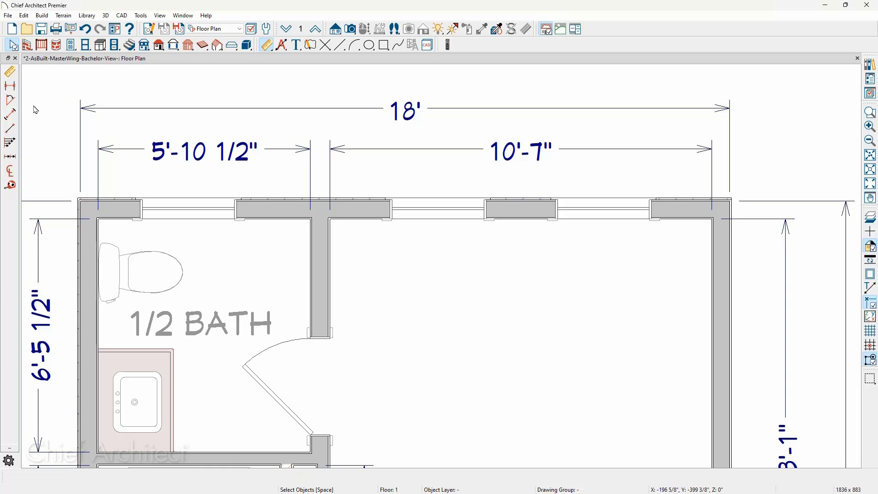
pyautogui.click(14, 114)
pyautogui.moveTo(69, 237); pyautogui.dragTo(699, 228)
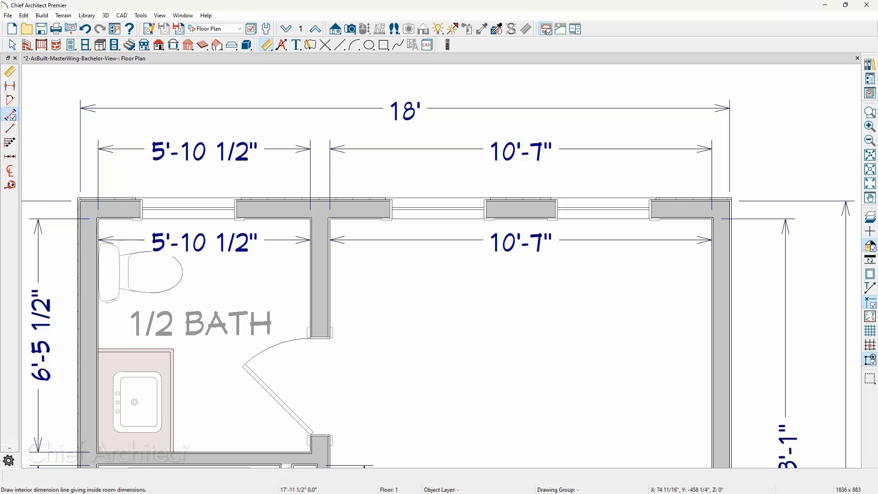
pyautogui.scroll(3, 274, 228)
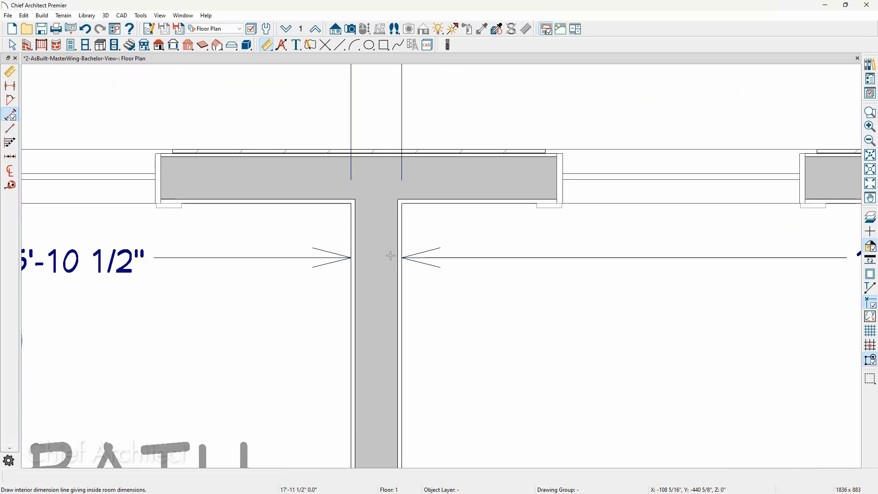
pyautogui.press('space')
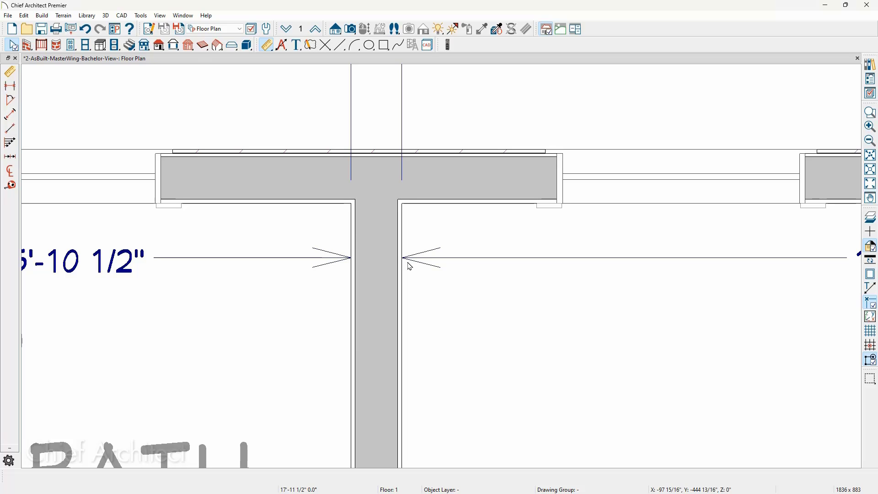
# - Select the redrawn interior dimension line and examine its extension points at the wall between the 1/2 Bath and Bedroom 2
pyautogui.scroll(2, 409, 266)
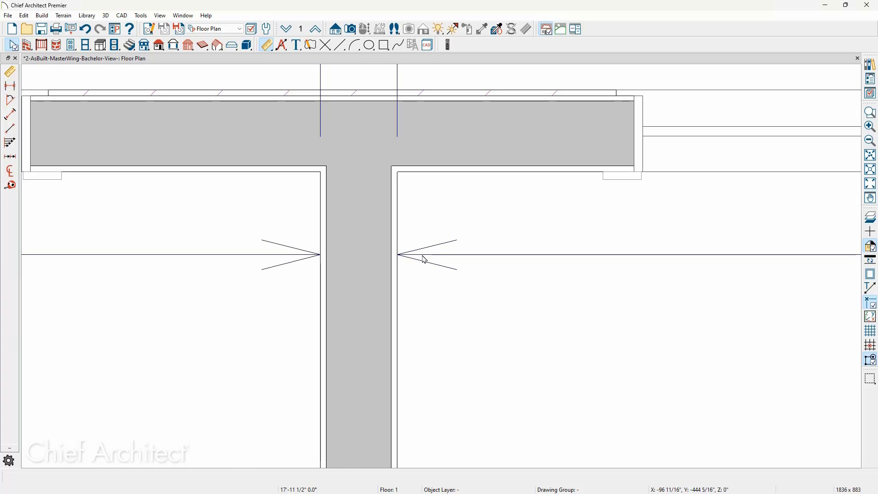
pyautogui.click(421, 255)
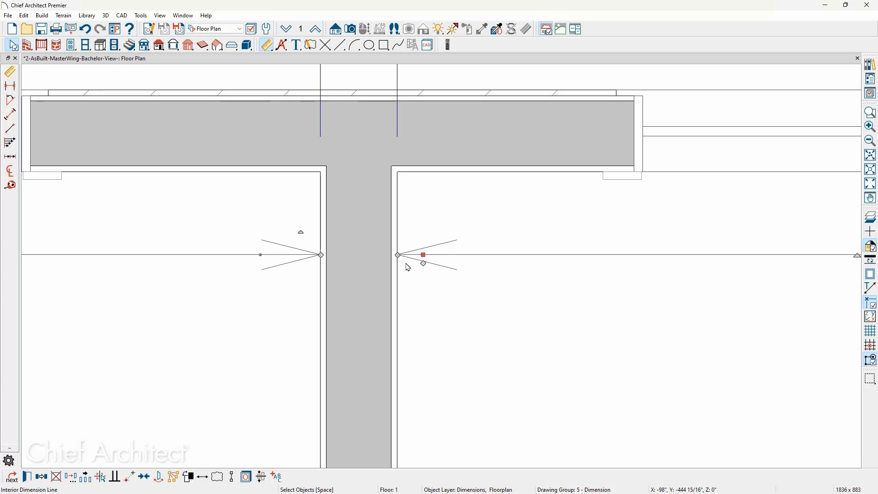
pyautogui.moveTo(398, 255); pyautogui.dragTo(398, 256)
pyautogui.press('Escape')
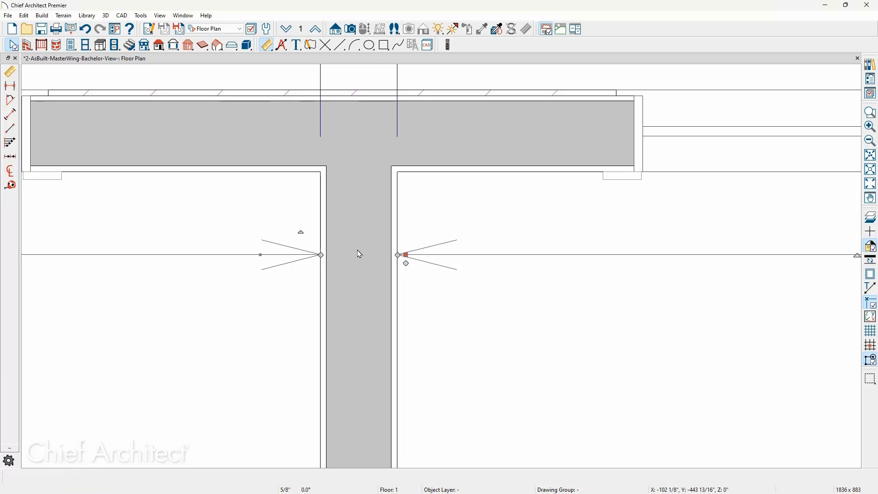
pyautogui.scroll(-1, 354, 250)
pyautogui.scroll(-4, 353, 251)
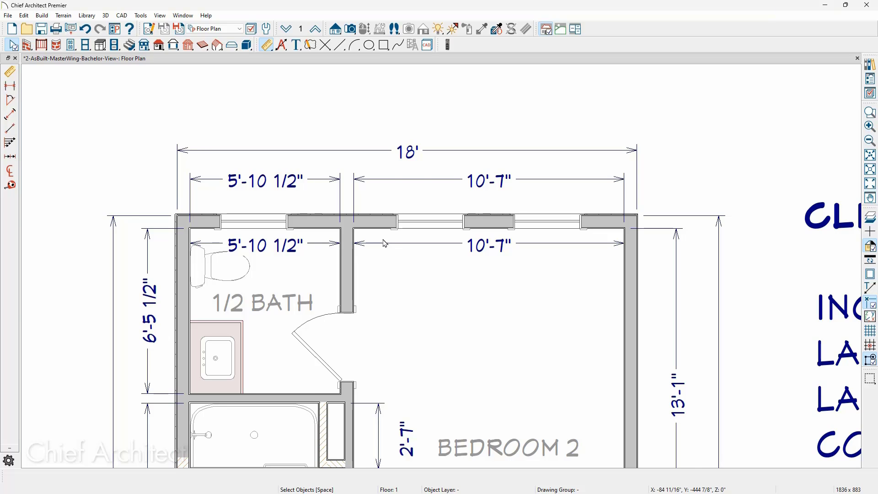
# - Create a perspective floor overview of floor 1 that shows the rooms and the proposed demo walls in 3D
pyautogui.scroll(-3, 386, 247)
pyautogui.scroll(-3, 422, 295)
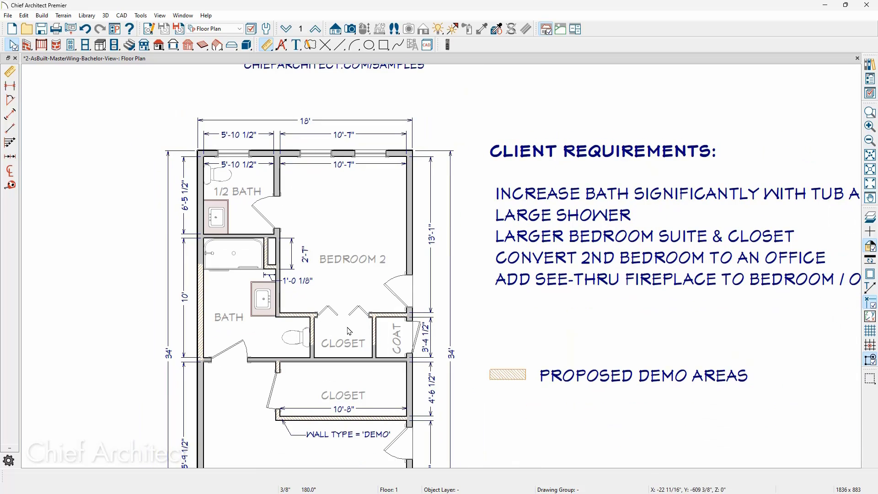
pyautogui.scroll(5, 315, 314)
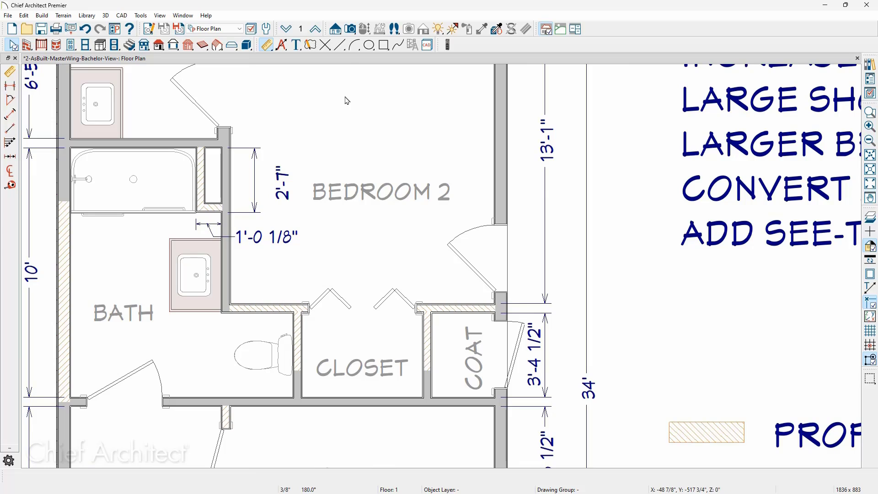
pyautogui.click(351, 28)
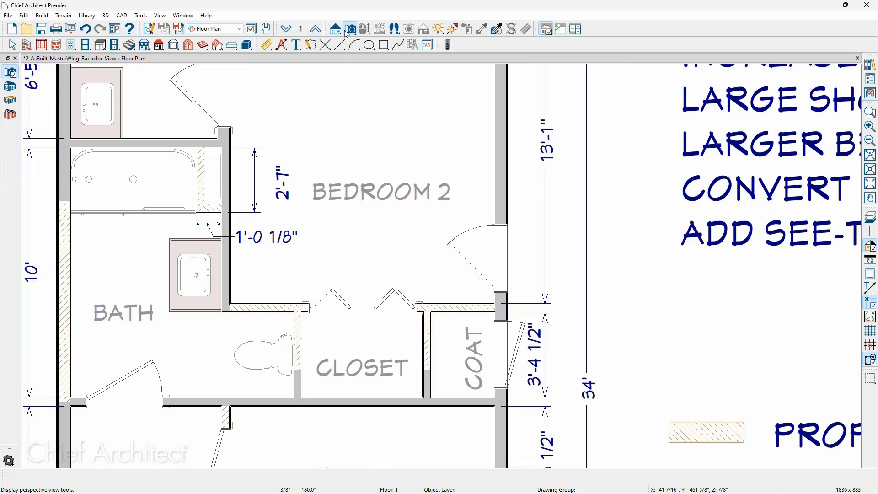
pyautogui.click(14, 114)
pyautogui.moveTo(209, 211); pyautogui.dragTo(416, 240)
pyautogui.scroll(3, 416, 240)
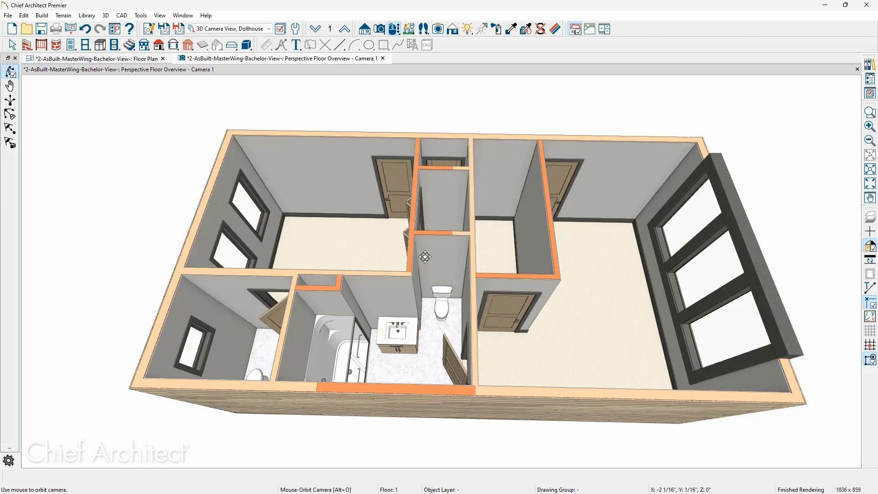
pyautogui.press('space')
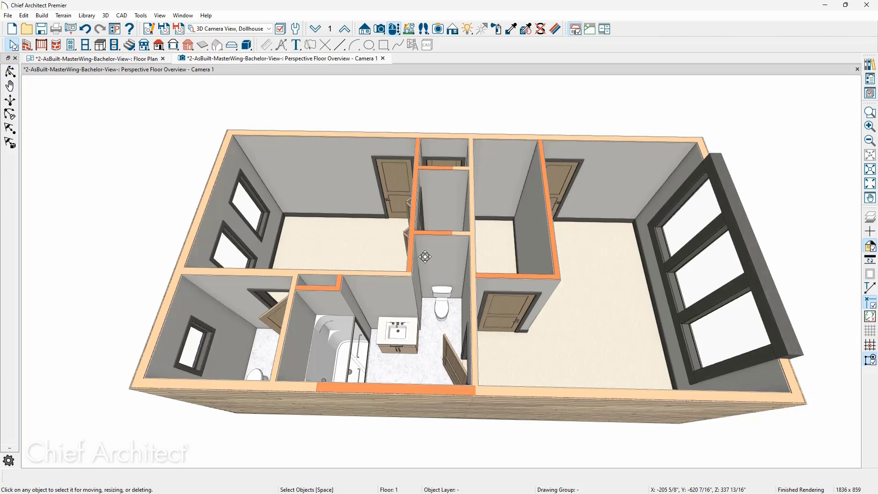
# - Open the wall type definition of the short demo wall at the end of the bathtub
pyautogui.doubleClick(330, 305)
pyautogui.moveTo(608, 221); pyautogui.dragTo(630, 253)
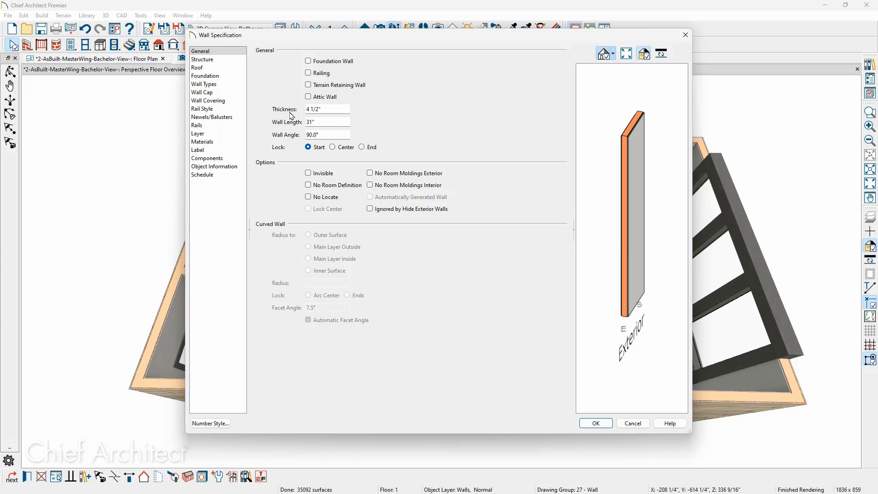
pyautogui.click(233, 86)
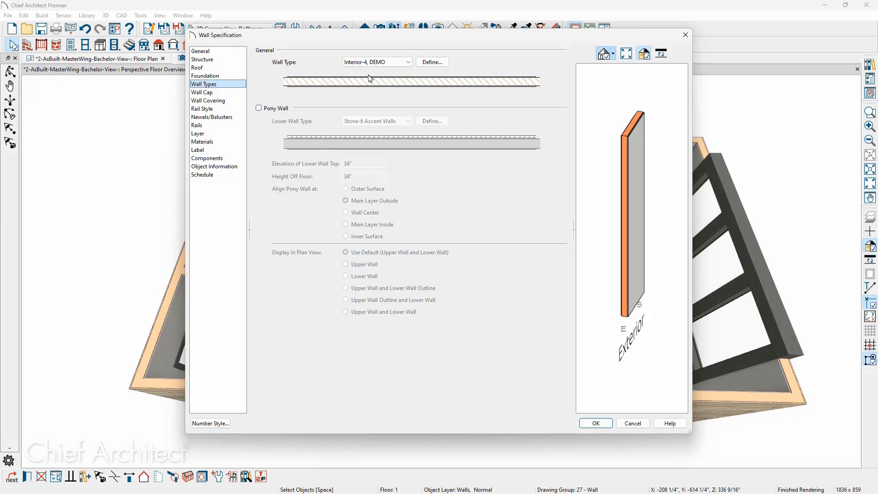
pyautogui.click(432, 62)
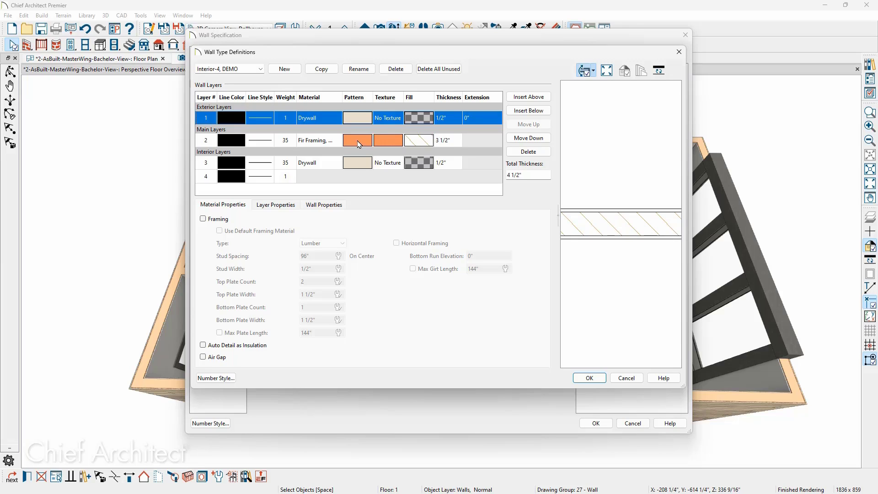
# - Compare the Fir Framing and Fir Framing, Demo plan materials available for the main layer of the demo wall type
pyautogui.click(383, 144)
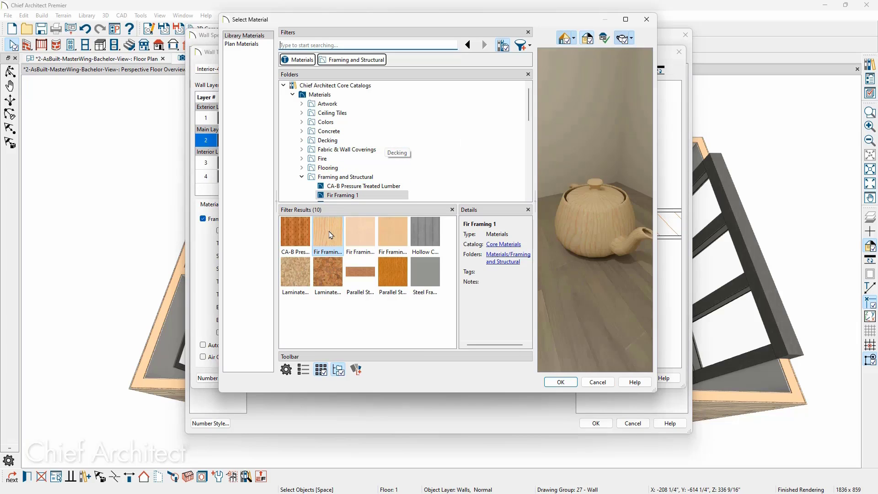
pyautogui.click(259, 44)
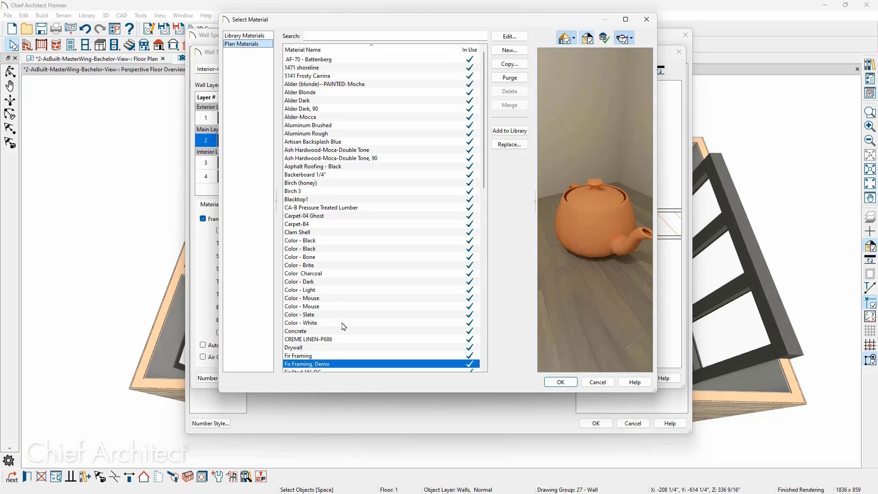
pyautogui.scroll(-1, 343, 327)
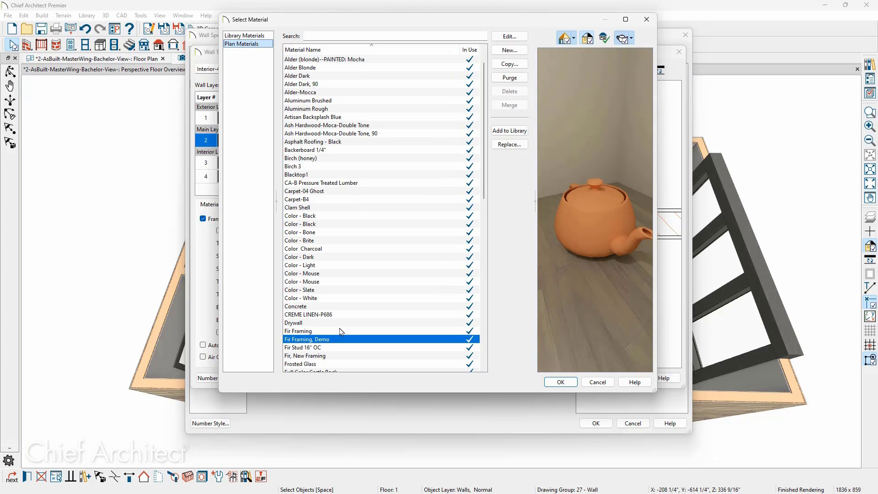
pyautogui.click(313, 331)
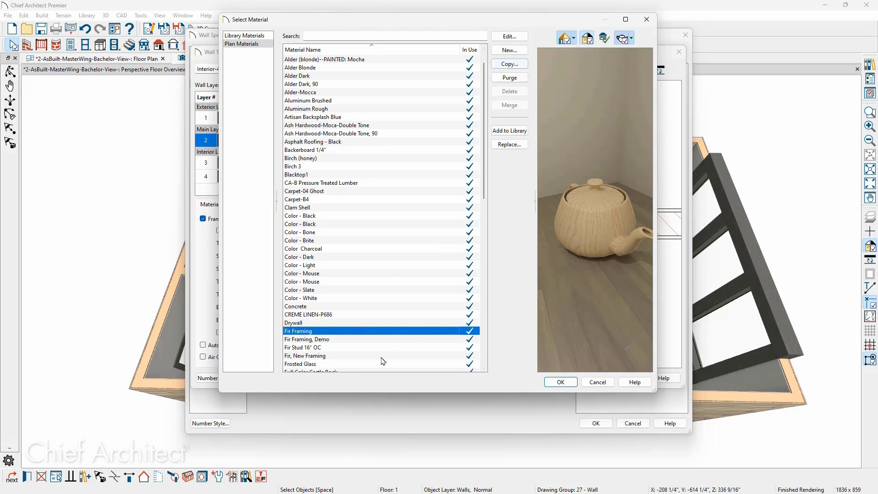
pyautogui.click(331, 339)
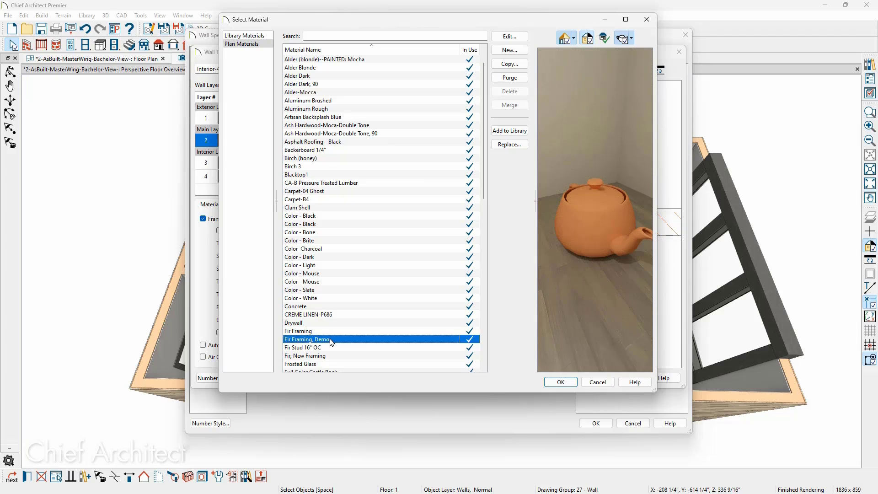
# - Examine the material color definition of Fir Framing, Demo and return to the wall type definitions without changes
pyautogui.click(509, 36)
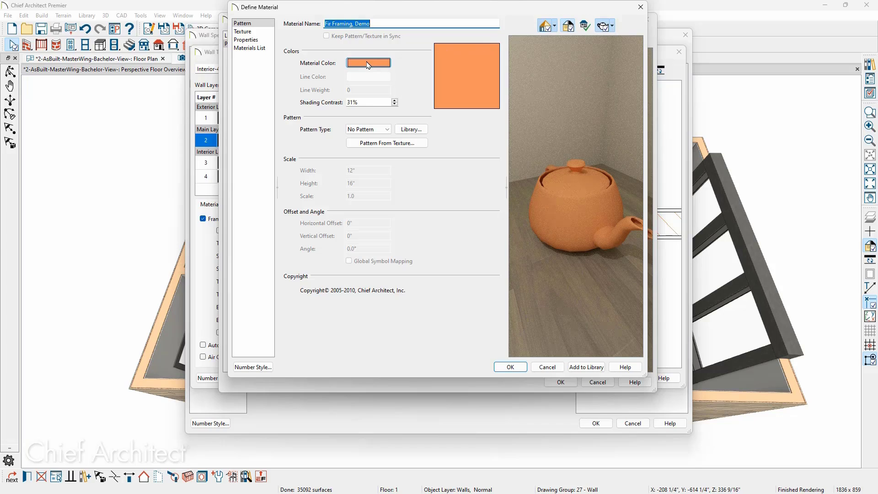
pyautogui.click(361, 67)
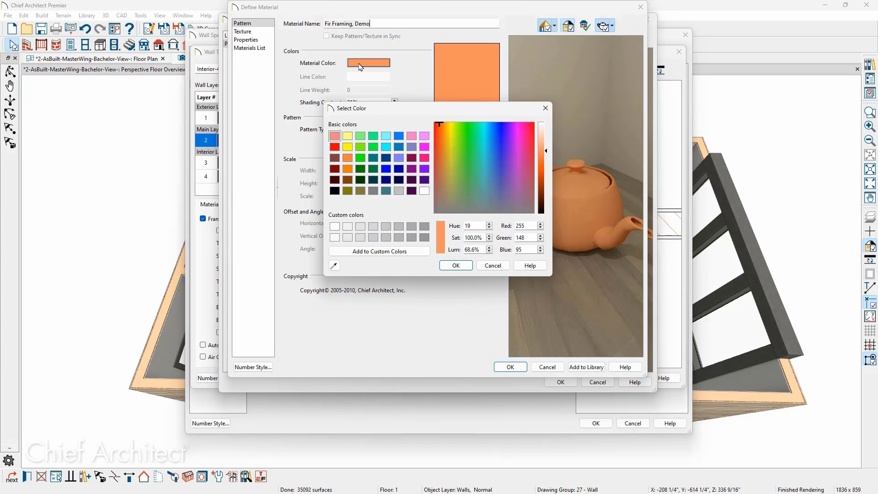
pyautogui.click(545, 108)
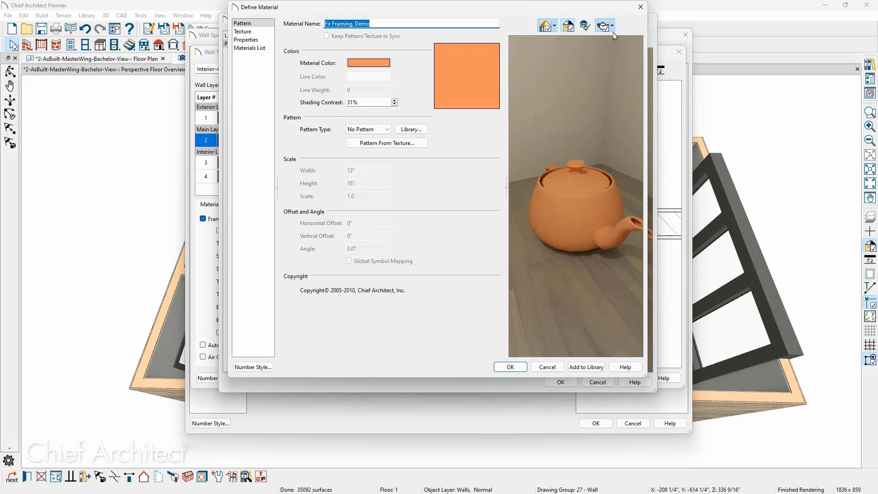
pyautogui.click(641, 7)
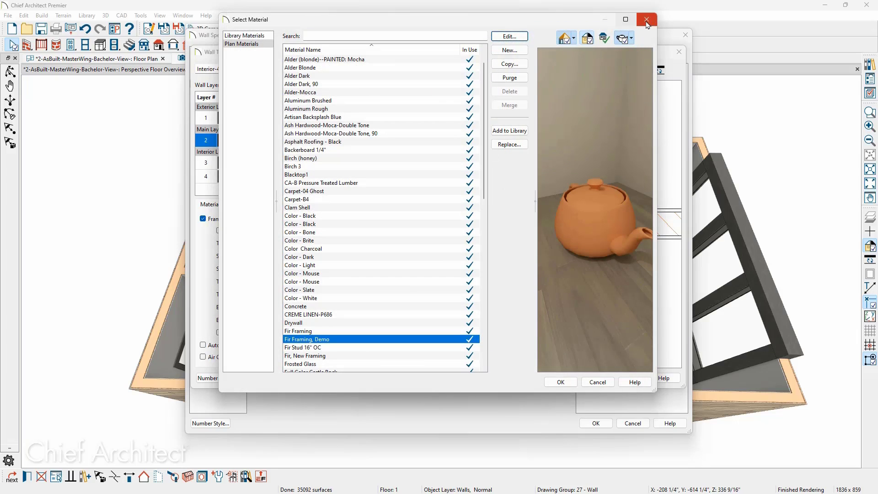
pyautogui.click(646, 23)
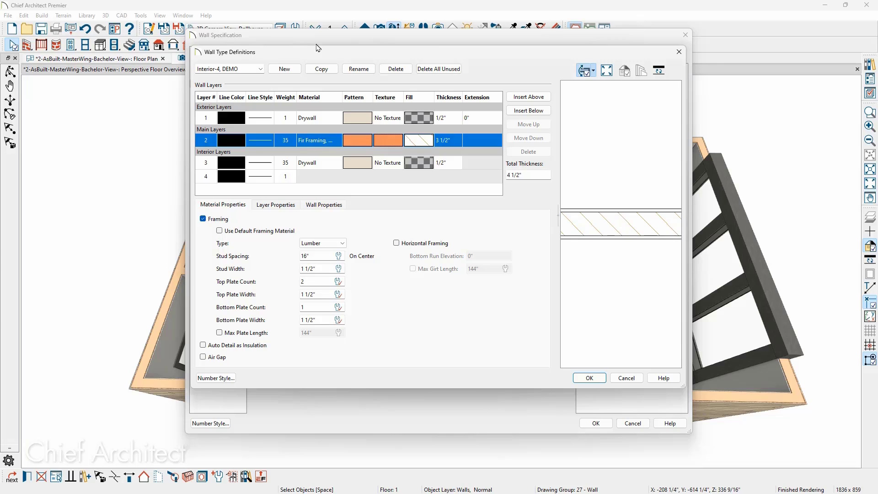
# - Try copying the Interior-4 wall type as the basis for a new demo wall type
pyautogui.click(260, 69)
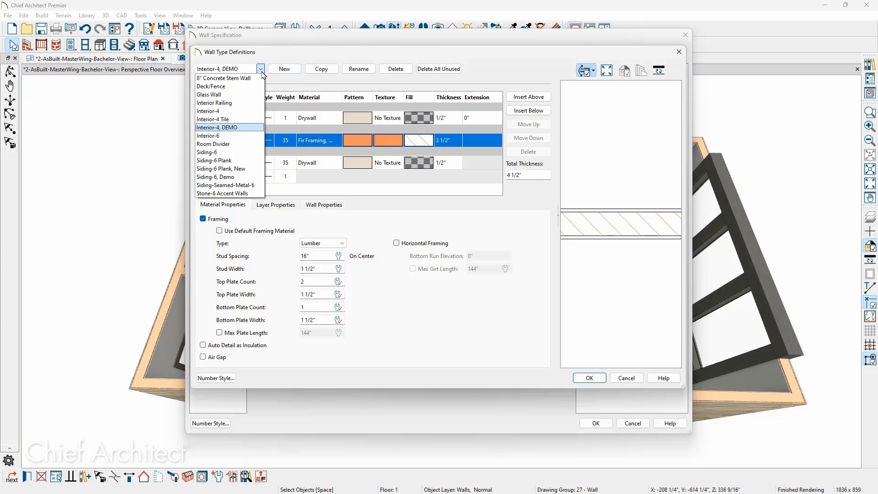
pyautogui.click(243, 114)
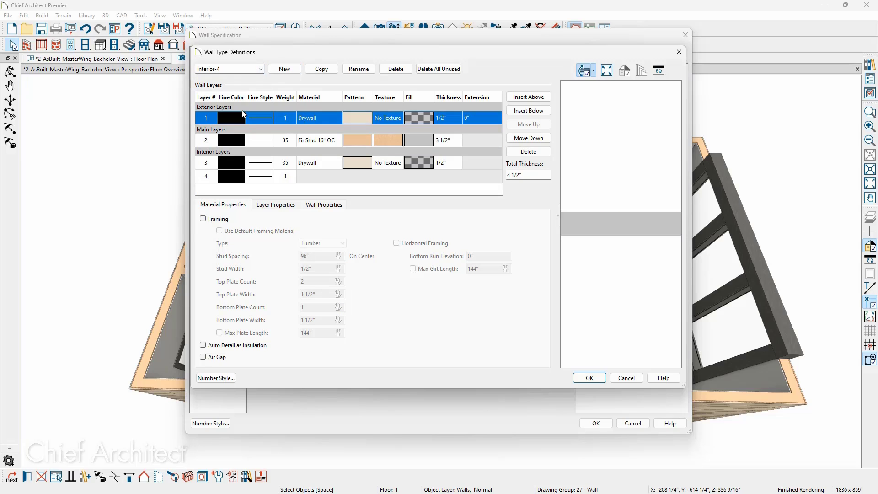
pyautogui.click(323, 70)
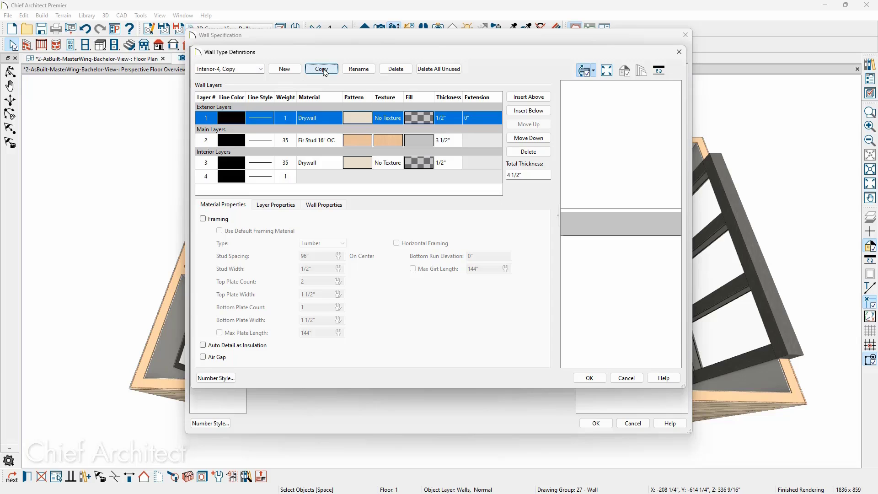
pyautogui.moveTo(231, 68); pyautogui.dragTo(222, 69)
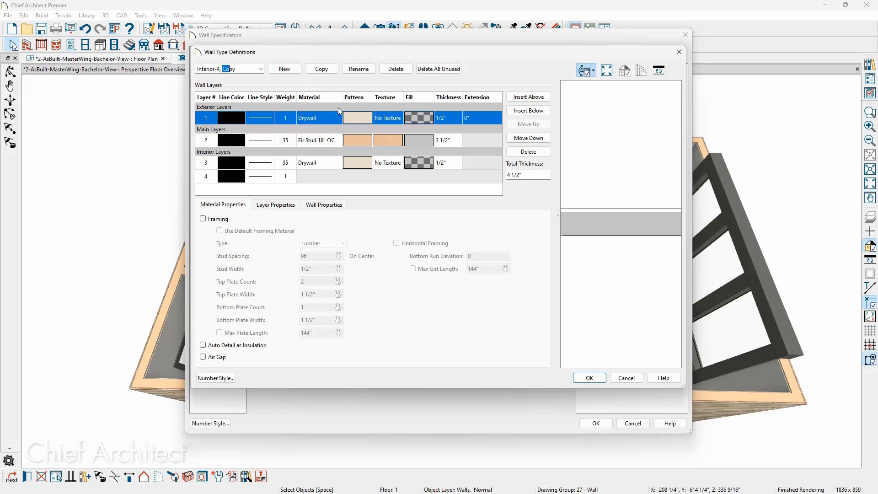
pyautogui.click(635, 379)
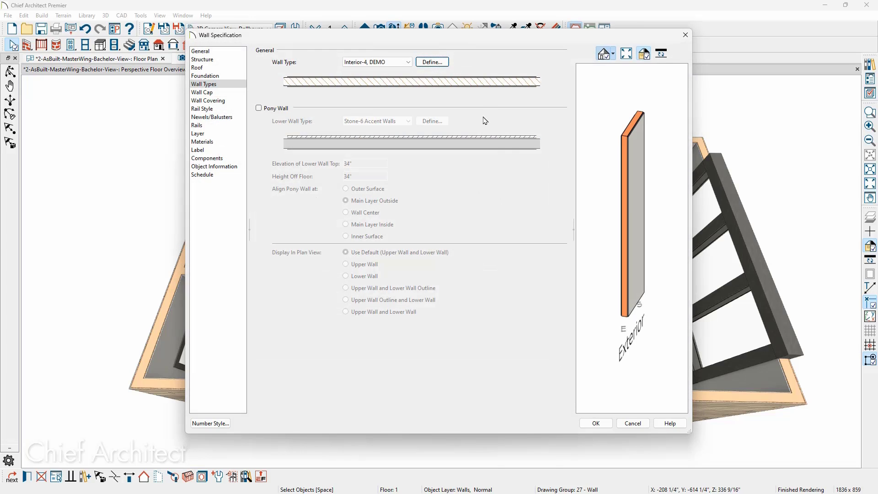
# - Examine the fill pattern types and hatch color of the Interior-4, DEMO main layer and close the wall's specification
pyautogui.click(433, 62)
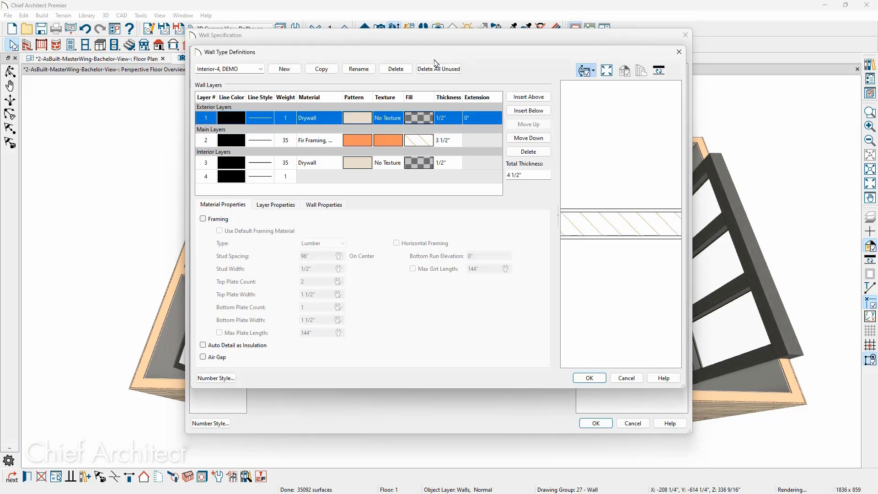
pyautogui.click(419, 140)
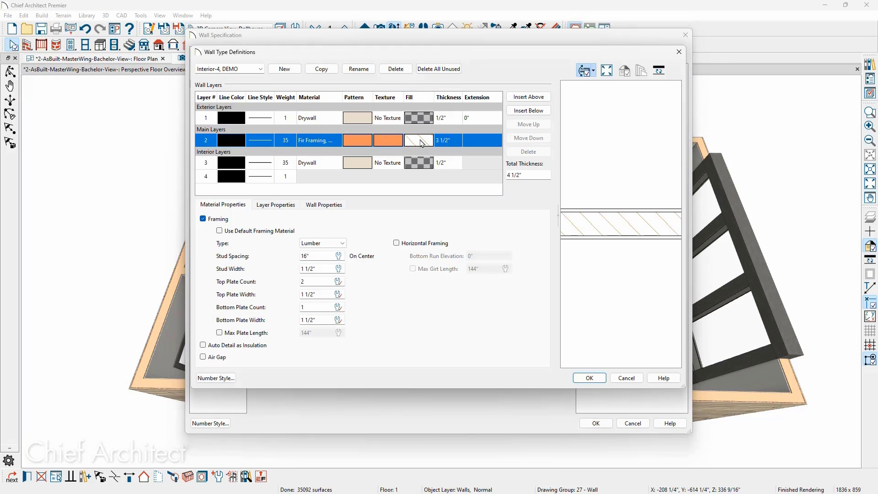
pyautogui.click(421, 141)
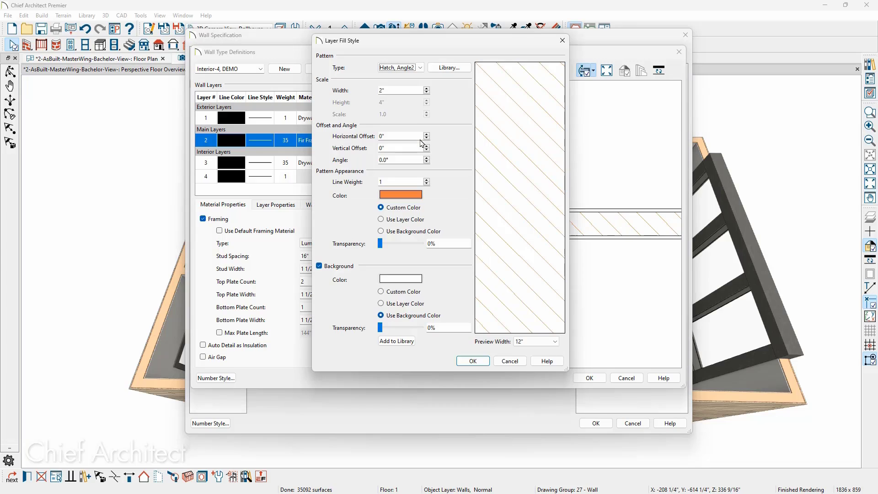
pyautogui.click(419, 68)
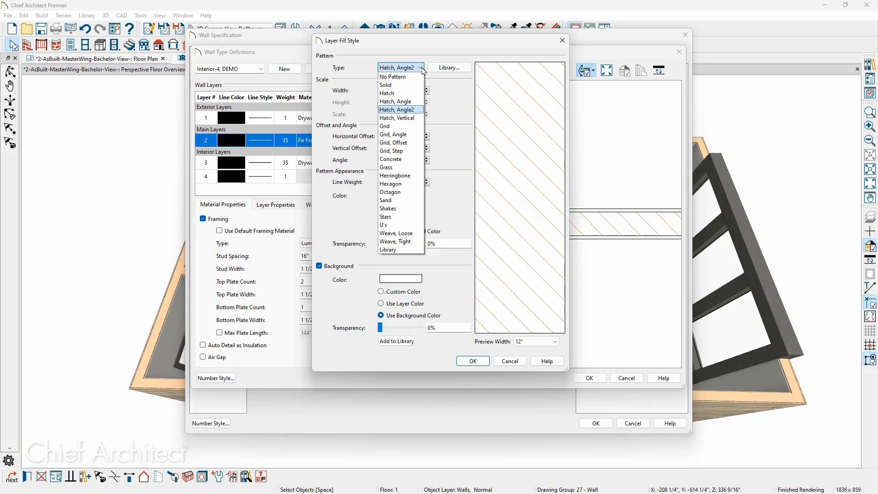
pyautogui.click(421, 67)
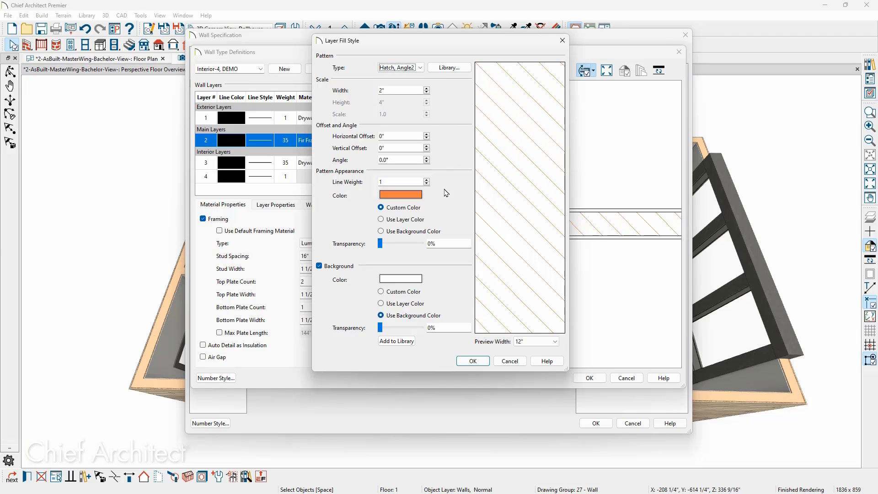
pyautogui.click(417, 195)
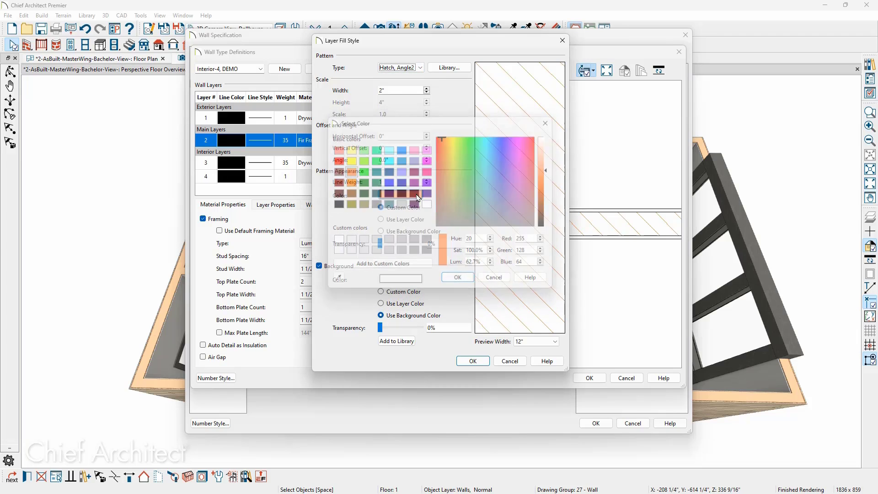
pyautogui.click(457, 277)
pyautogui.click(509, 361)
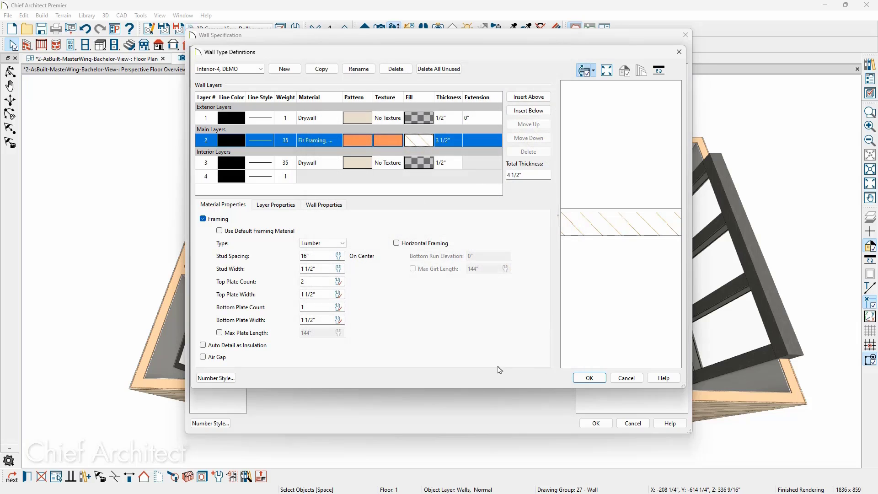
pyautogui.click(587, 379)
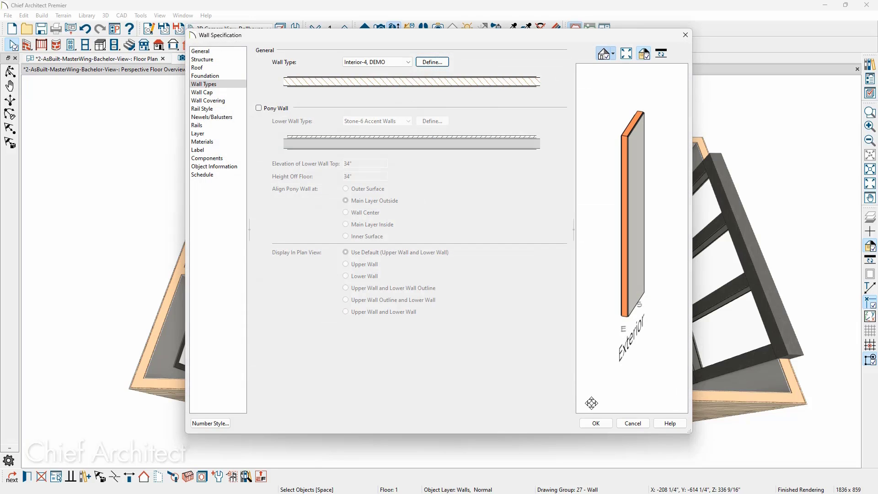
pyautogui.click(595, 422)
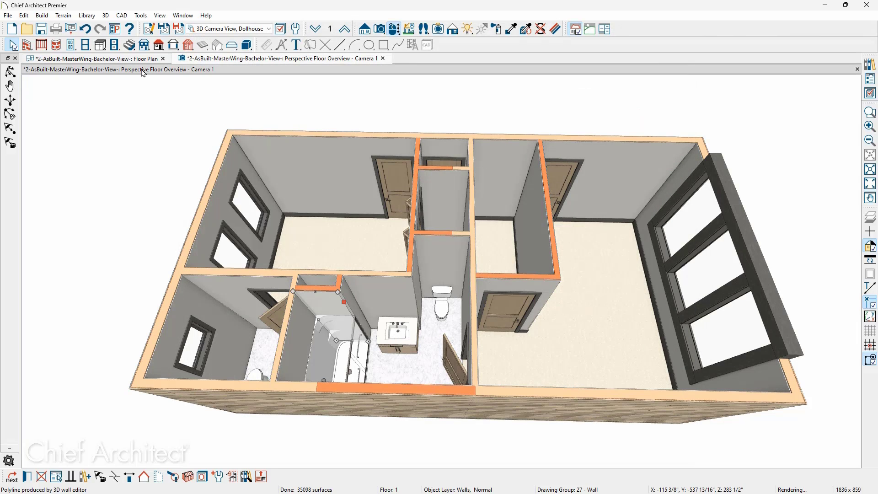
# - Switch to the floor plan and examine the hatched demo walls together with the proposed demo areas legend
pyautogui.click(129, 60)
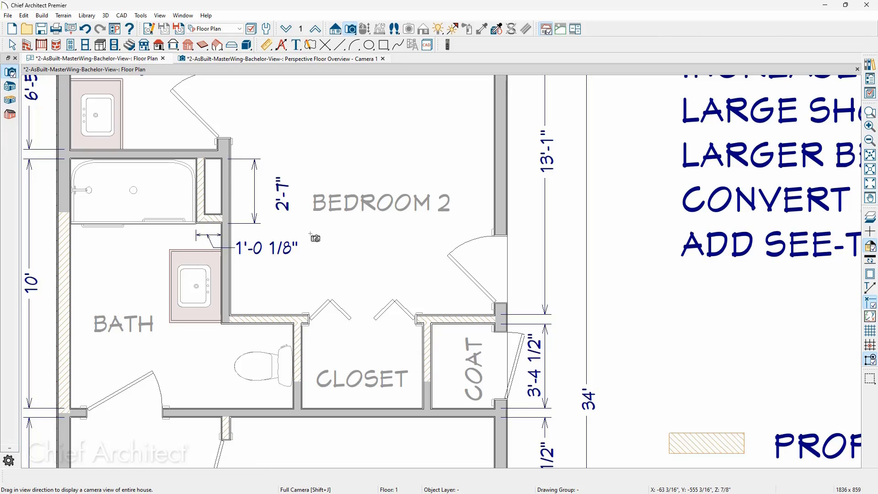
pyautogui.moveTo(310, 234); pyautogui.dragTo(370, 185, button='middle')
pyautogui.press('space')
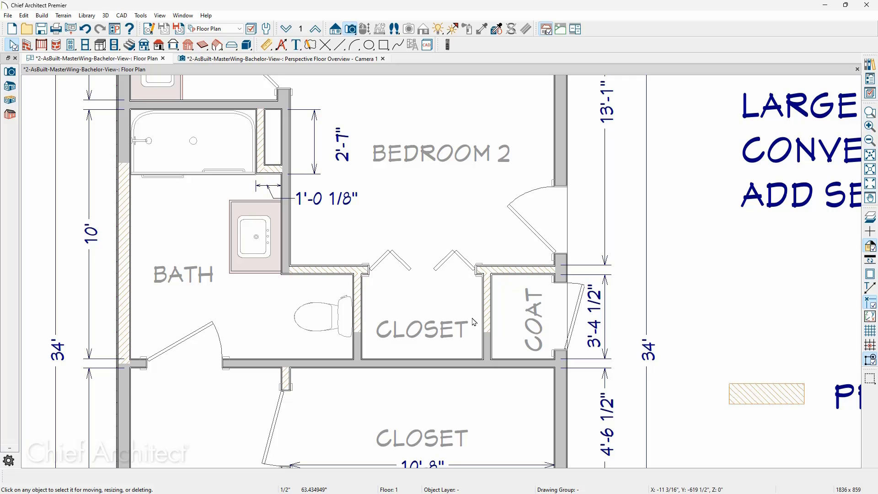
pyautogui.scroll(-3, 356, 295)
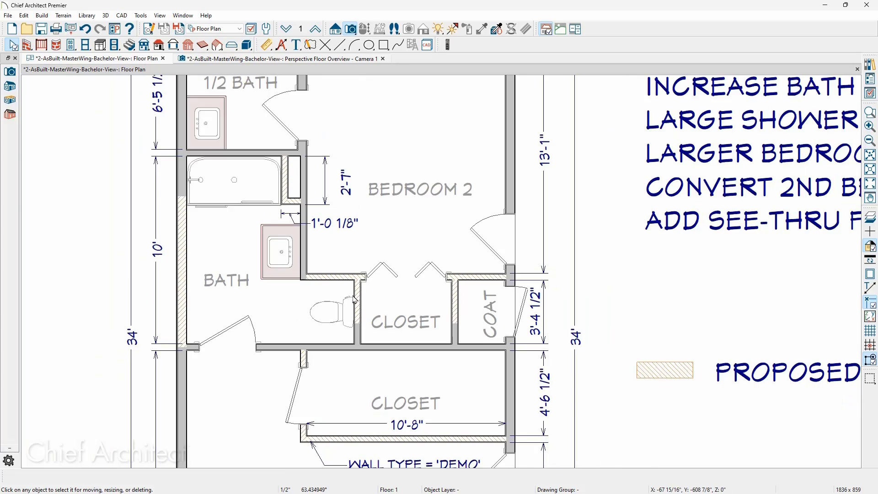
pyautogui.moveTo(324, 288); pyautogui.dragTo(211, 276, button='middle')
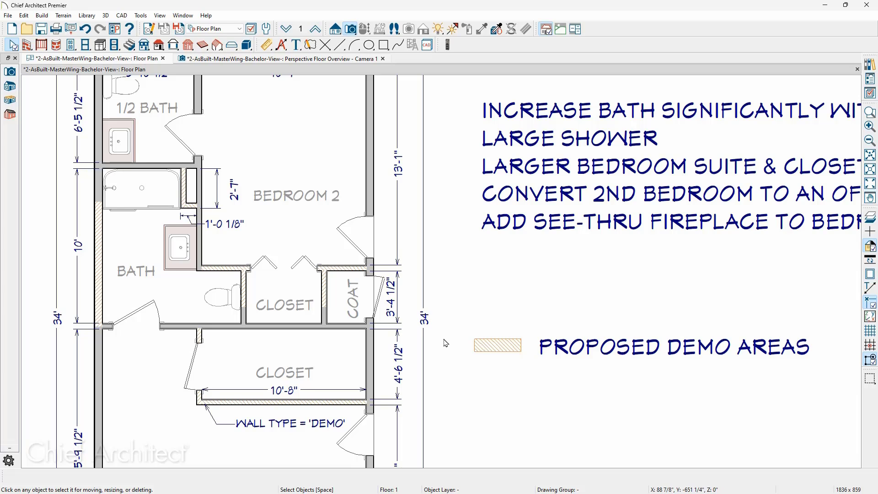
# - Add wall hatching to the exterior wall at the end of the 10'-8" closet
pyautogui.moveTo(444, 339); pyautogui.dragTo(505, 243, button='middle')
pyautogui.scroll(2, 434, 274)
pyautogui.scroll(1, 435, 276)
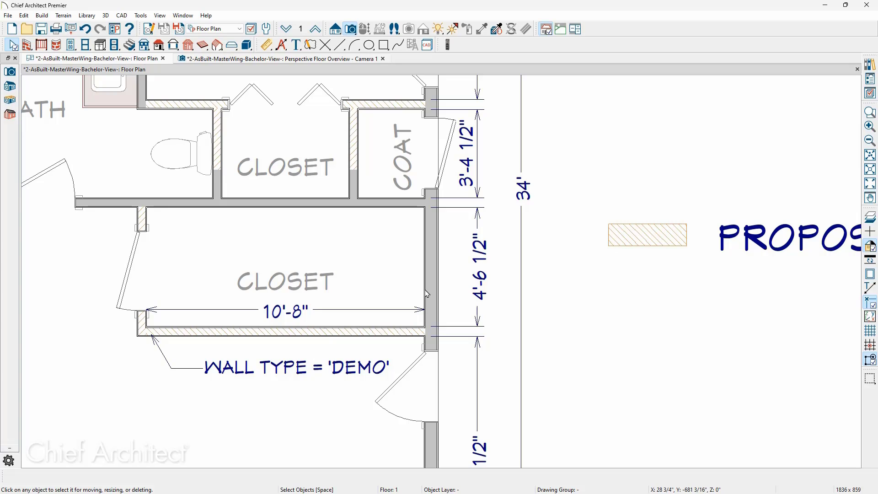
pyautogui.click(42, 16)
pyautogui.moveTo(49, 28)
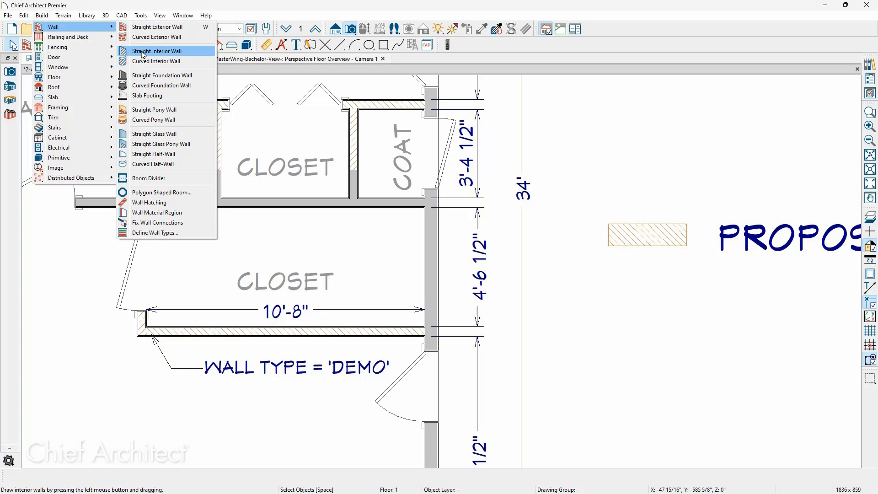
pyautogui.click(189, 206)
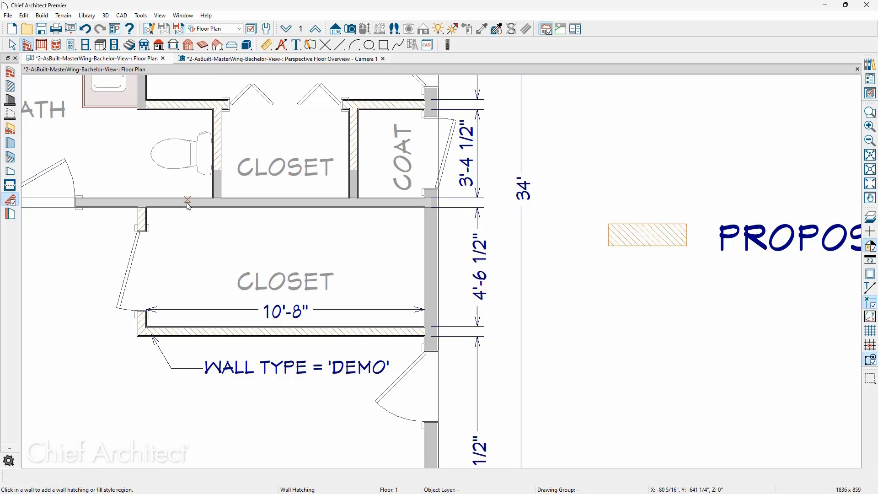
pyautogui.click(425, 281)
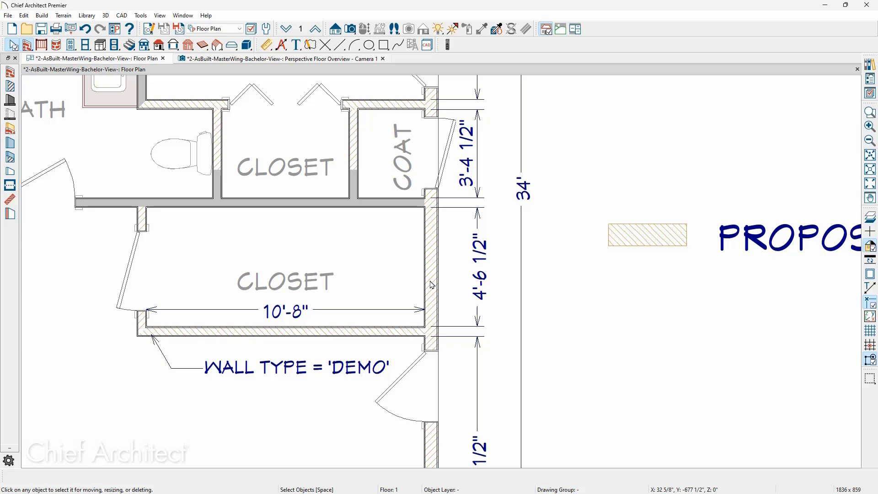
# - Select the exterior wall beside Bedroom 2 and show its layers in the Active Layer Display Options
pyautogui.scroll(-4, 432, 284)
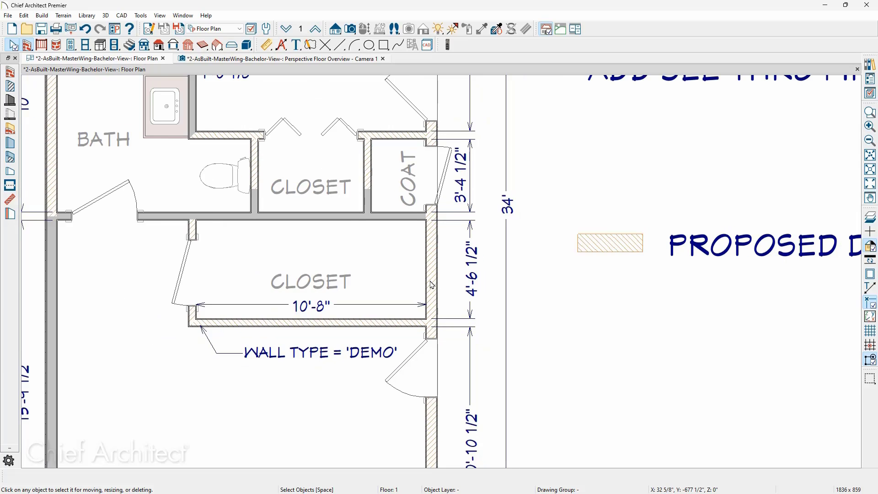
pyautogui.scroll(-3, 432, 283)
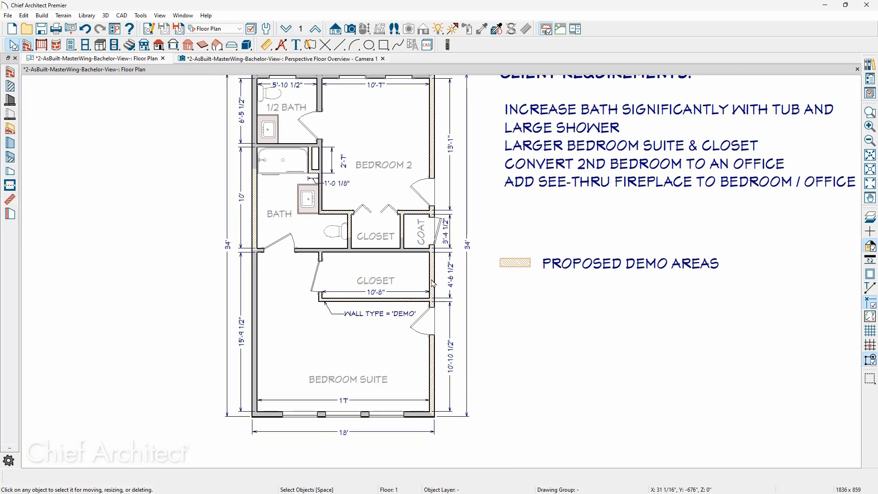
pyautogui.click(432, 160)
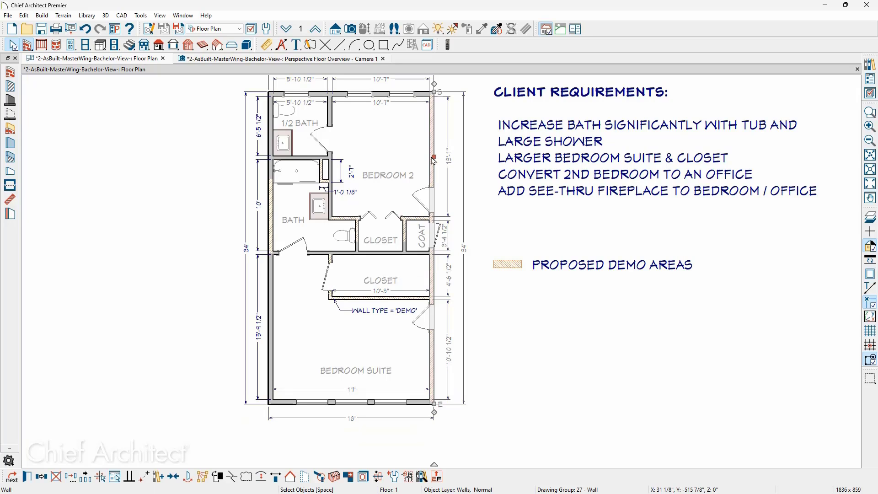
pyautogui.click(870, 94)
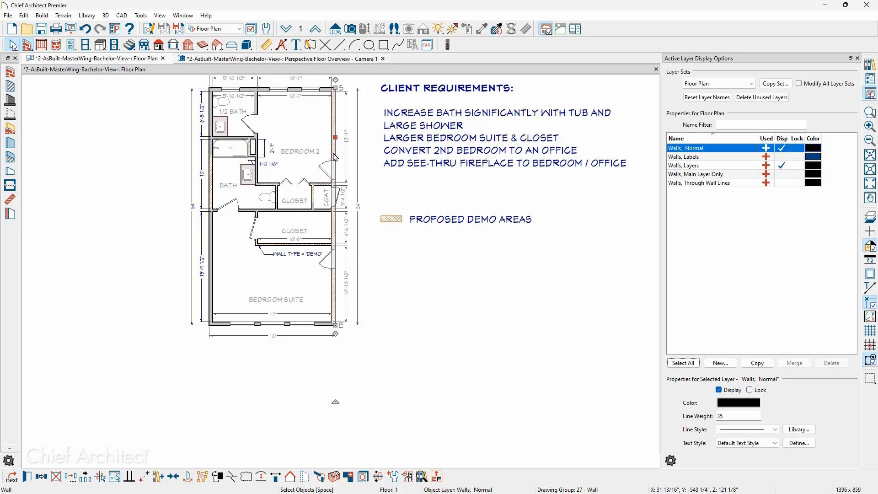
# - Shorten the wall hatching at both ends so it covers only the exterior wall segment at the end of the 10'-8" closet
pyautogui.press('Tab')
pyautogui.press('Tab')
pyautogui.click(335, 157)
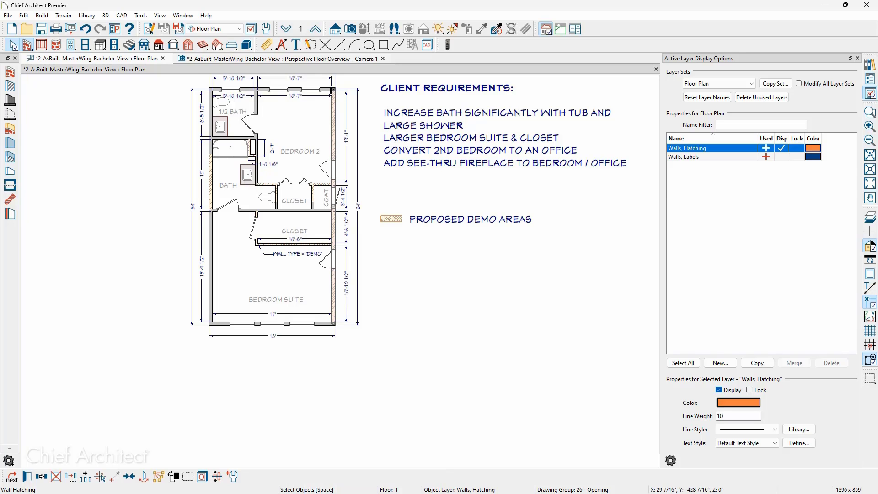
pyautogui.scroll(3, 334, 86)
pyautogui.moveTo(335, 85); pyautogui.dragTo(333, 339)
pyautogui.scroll(-3, 332, 338)
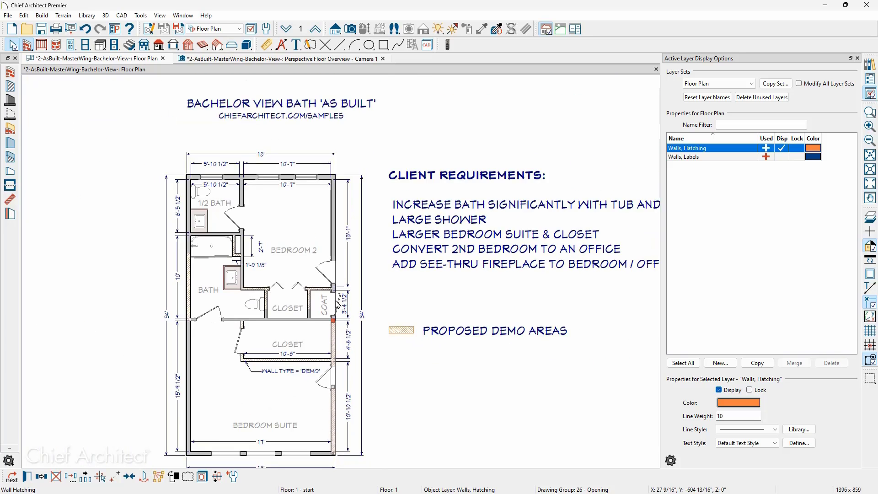
pyautogui.moveTo(361, 329); pyautogui.dragTo(371, 260, button='middle')
pyautogui.moveTo(339, 373); pyautogui.dragTo(341, 287)
pyautogui.press('Escape')
pyautogui.scroll(2, 328, 279)
pyautogui.scroll(3, 327, 279)
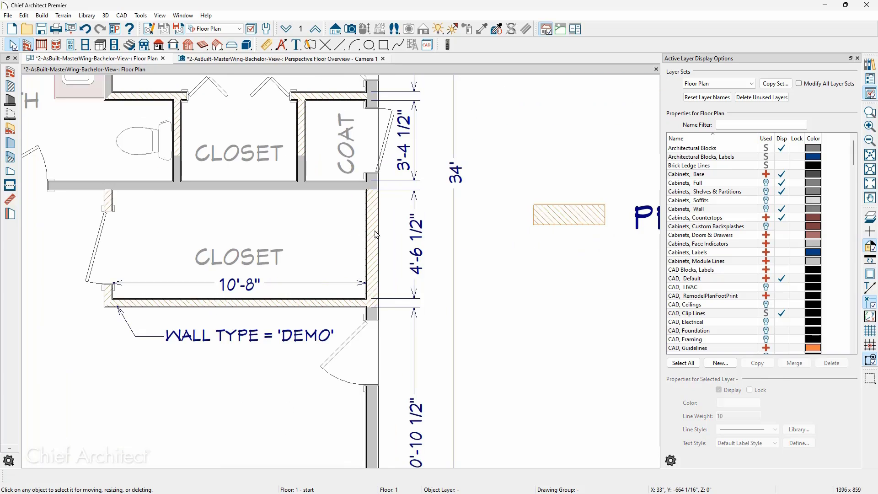
# - Examine the layer and fill style of the closet's exterior wall hatching and close its specification
pyautogui.click(372, 234)
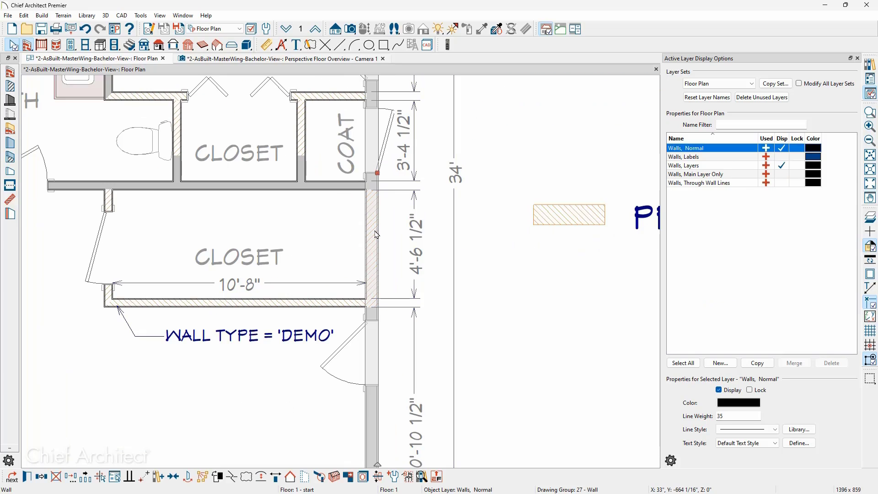
pyautogui.doubleClick(392, 250)
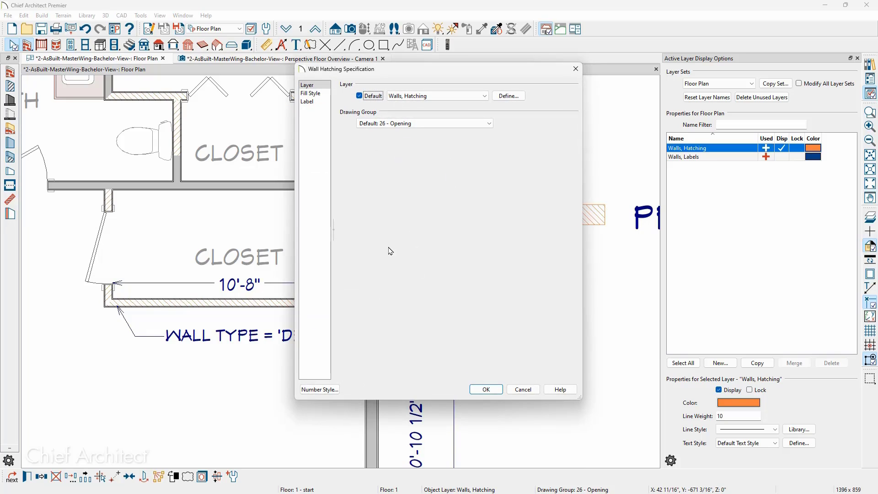
pyautogui.click(320, 94)
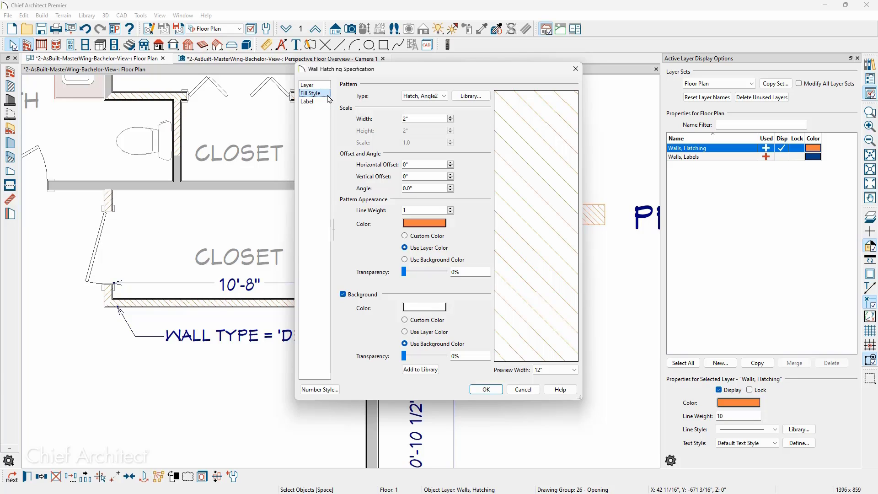
pyautogui.click(575, 69)
pyautogui.scroll(-6, 539, 157)
pyautogui.moveTo(529, 164); pyautogui.dragTo(423, 258, button='middle')
pyautogui.scroll(-4, 427, 242)
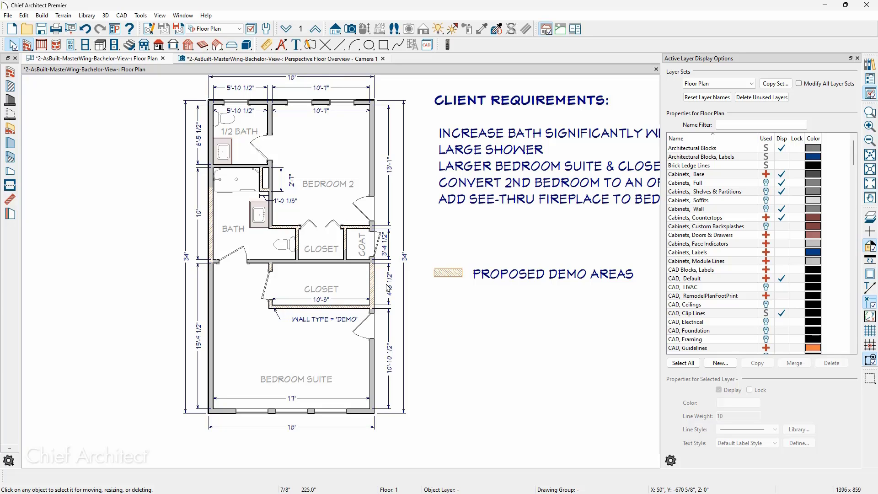
# - Add a break in the interior wall separating the bifold-door closet from the 10'-8" closet
pyautogui.scroll(5, 346, 249)
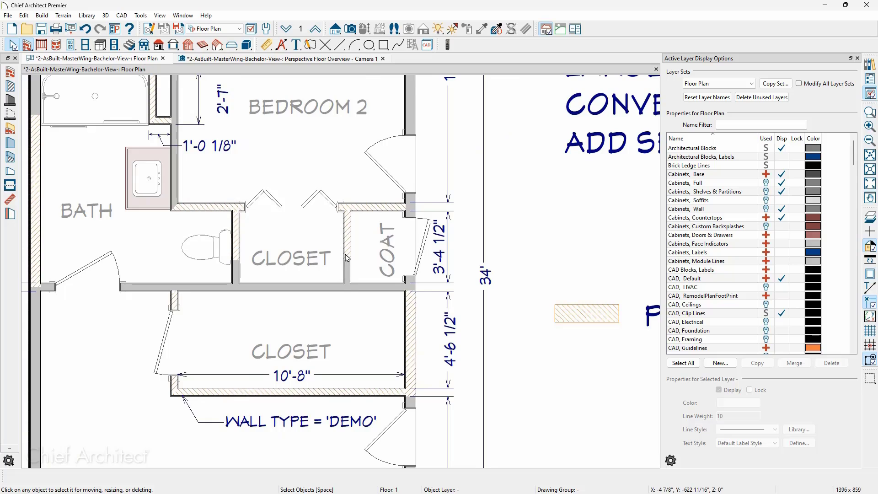
pyautogui.scroll(3, 346, 257)
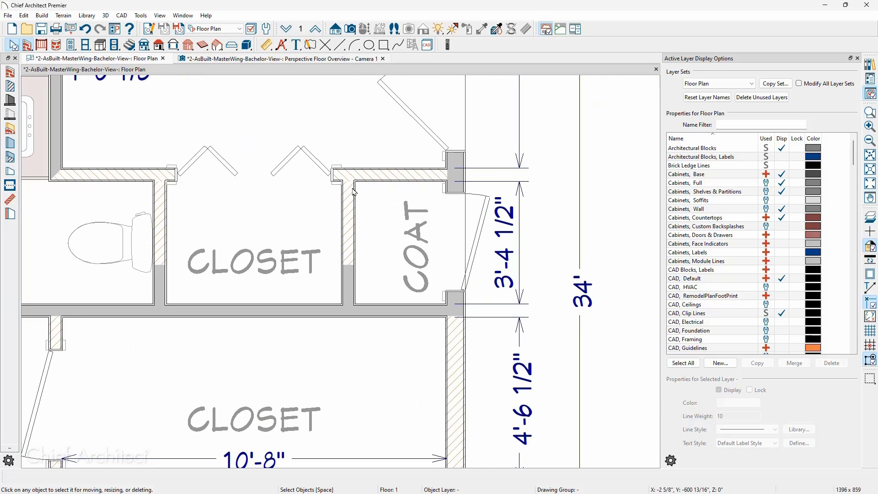
pyautogui.click(347, 276)
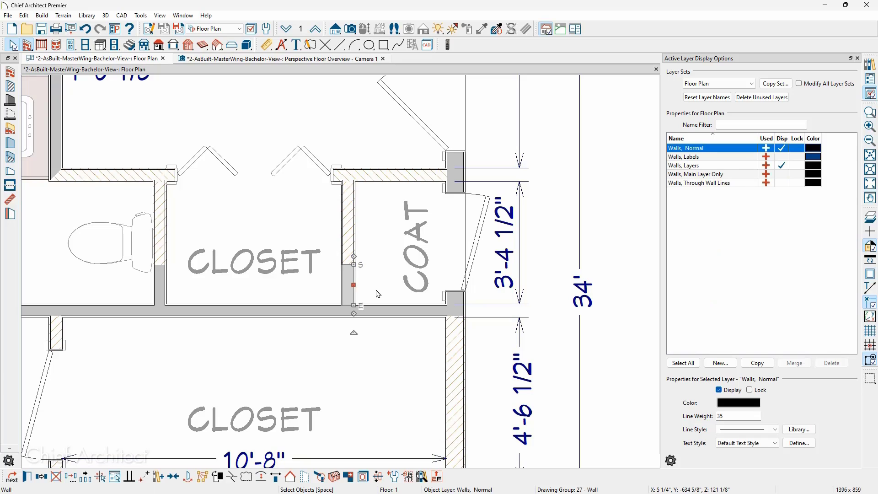
pyautogui.click(352, 236)
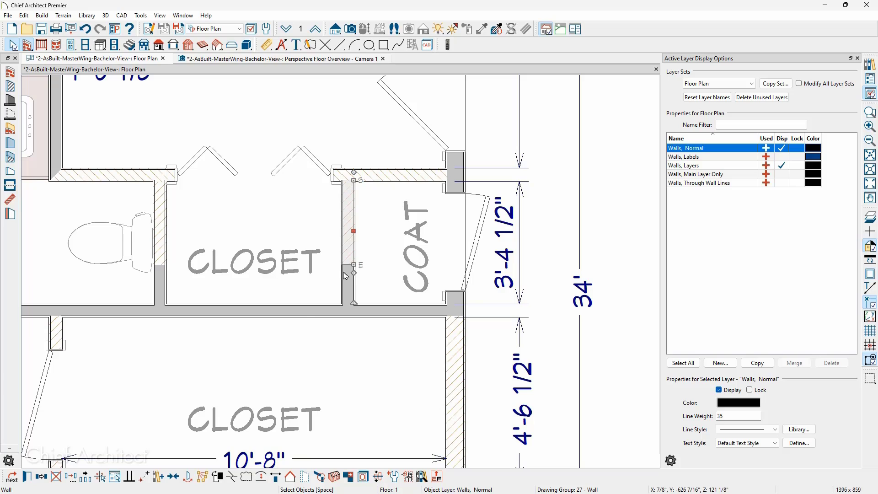
pyautogui.click(304, 314)
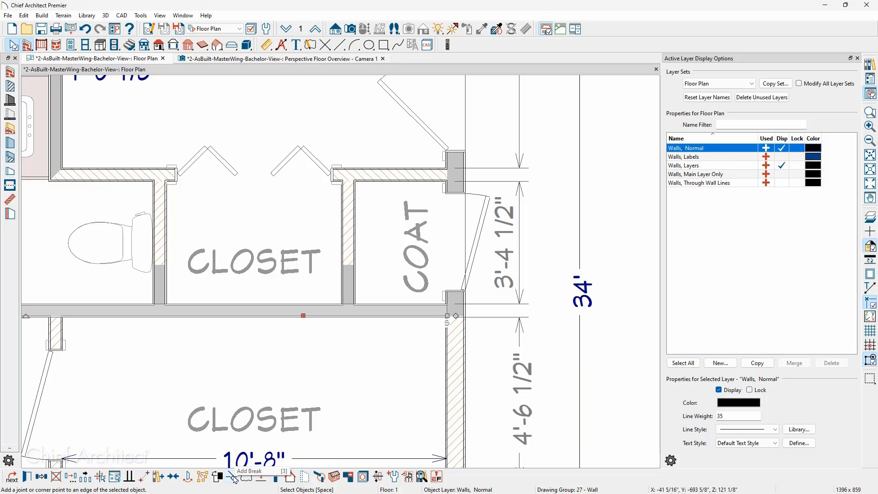
pyautogui.click(232, 476)
pyautogui.click(293, 315)
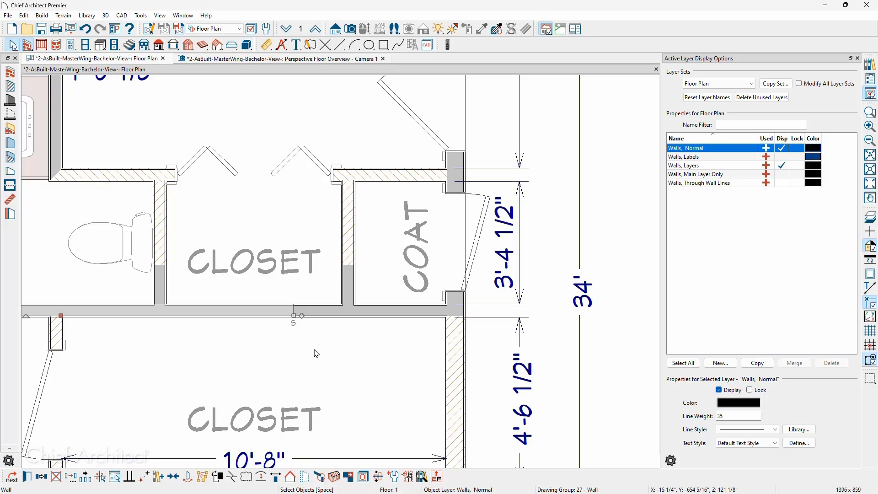
# - Change the wall segment between the break and the exterior wall to the Interior-4, DEMO wall type
pyautogui.click(374, 314)
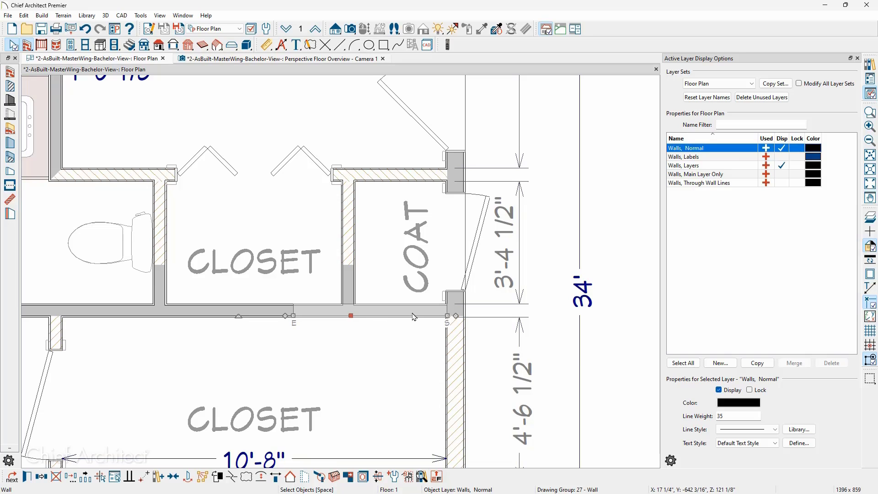
pyautogui.doubleClick(414, 316)
pyautogui.click(387, 63)
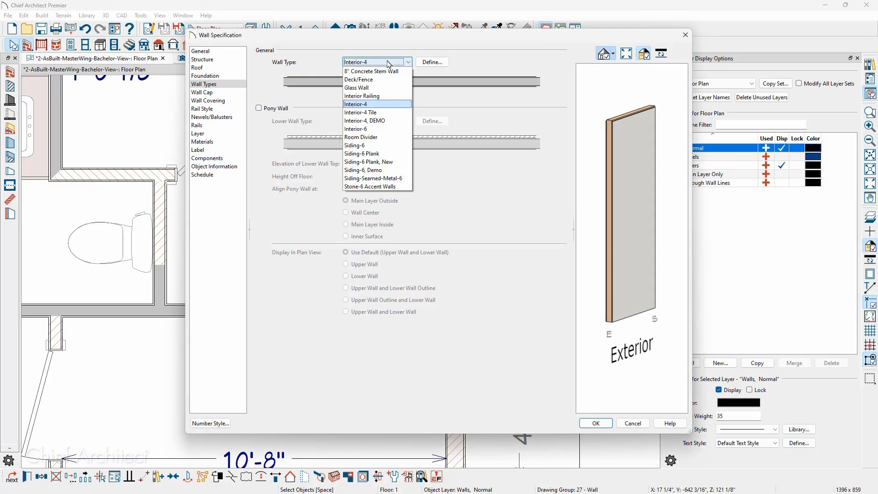
pyautogui.click(379, 121)
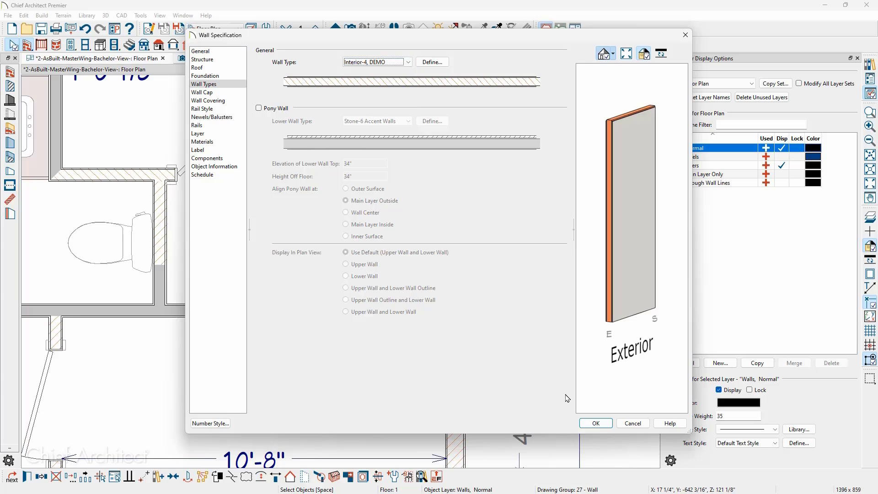
pyautogui.click(597, 423)
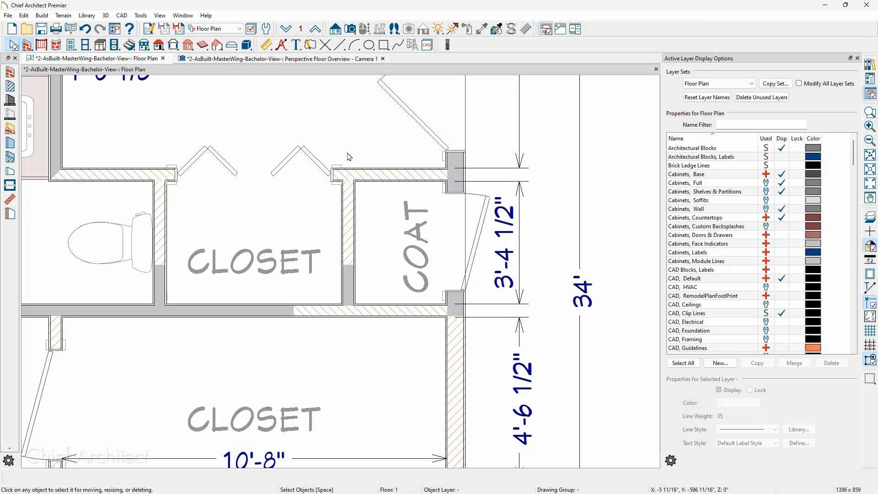
# - Undo the demo wall type change and the wall break between the closets
pyautogui.click(314, 59)
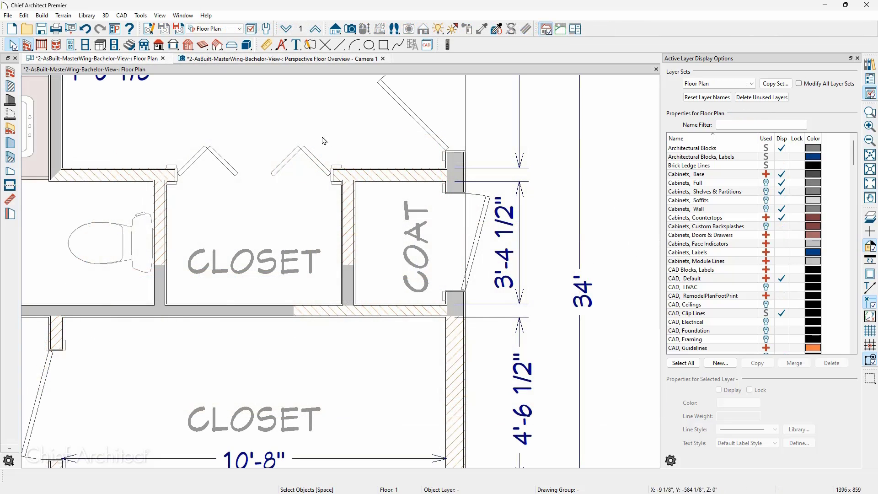
pyautogui.scroll(-2, 356, 227)
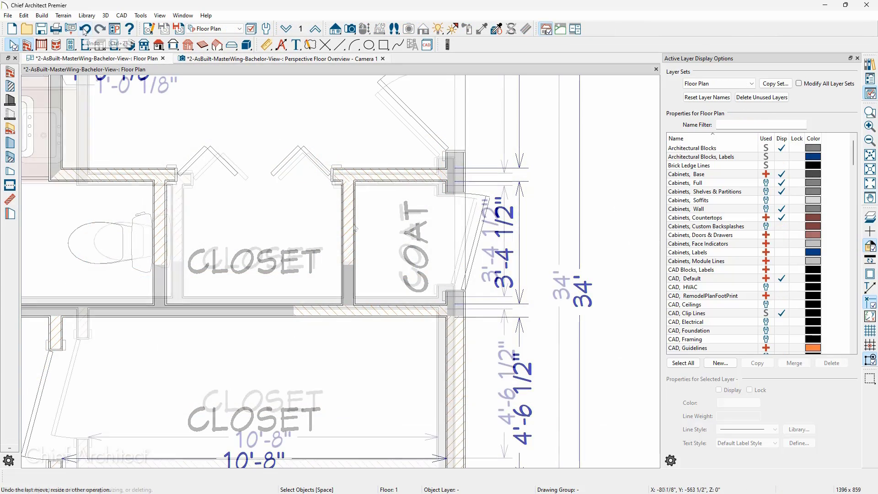
pyautogui.scroll(-4, 355, 227)
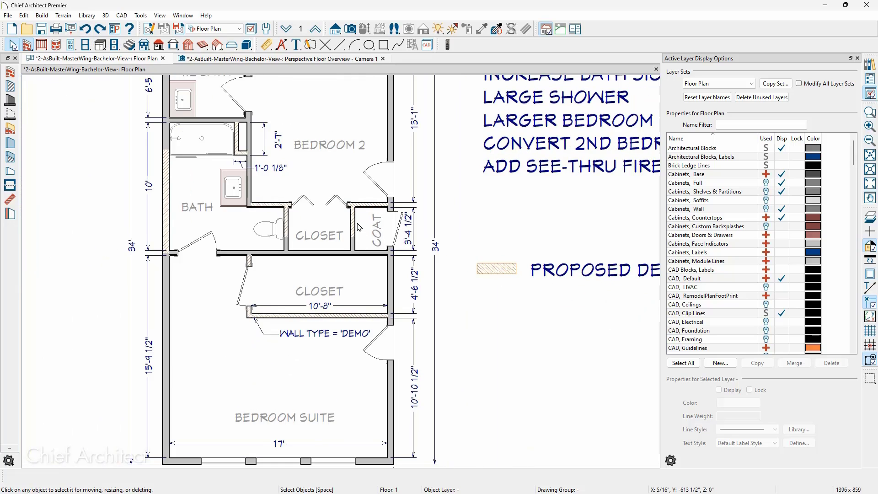
pyautogui.moveTo(358, 224); pyautogui.dragTo(263, 256, button='middle')
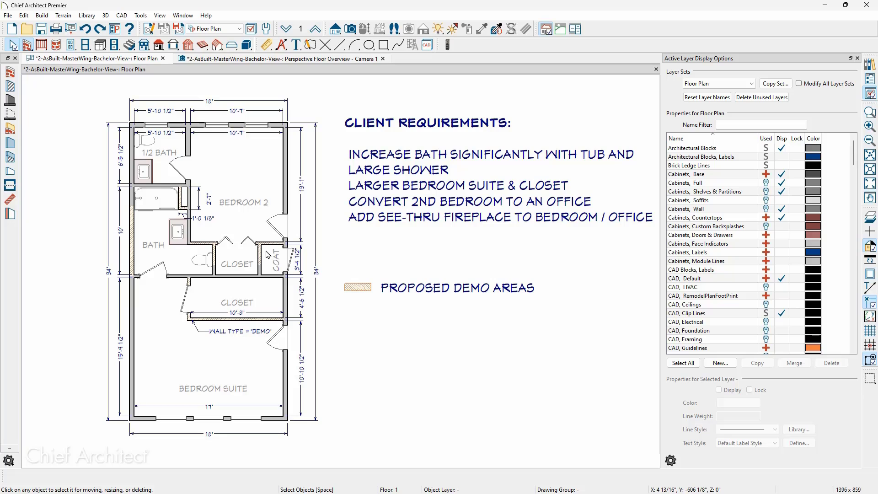
# - Switch the plan from the Floor Plan view to the Demo Shell saved plan view
pyautogui.scroll(2, 114, 122)
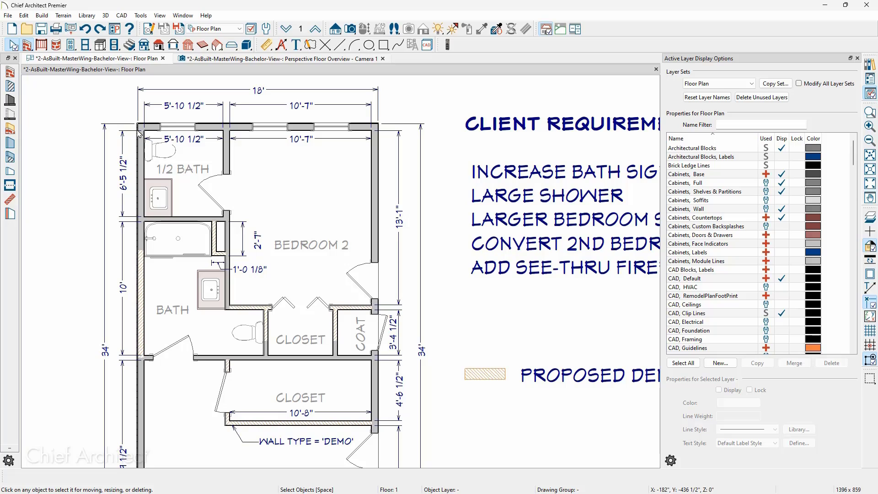
pyautogui.click(220, 29)
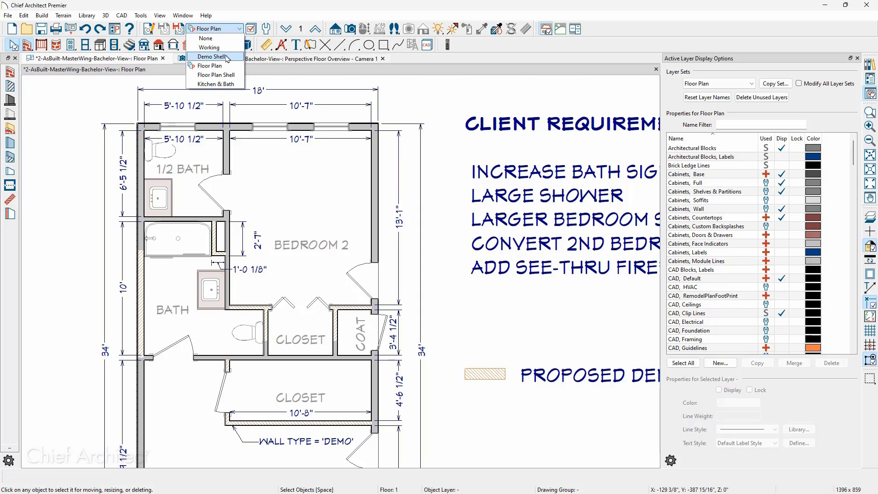
pyautogui.click(231, 66)
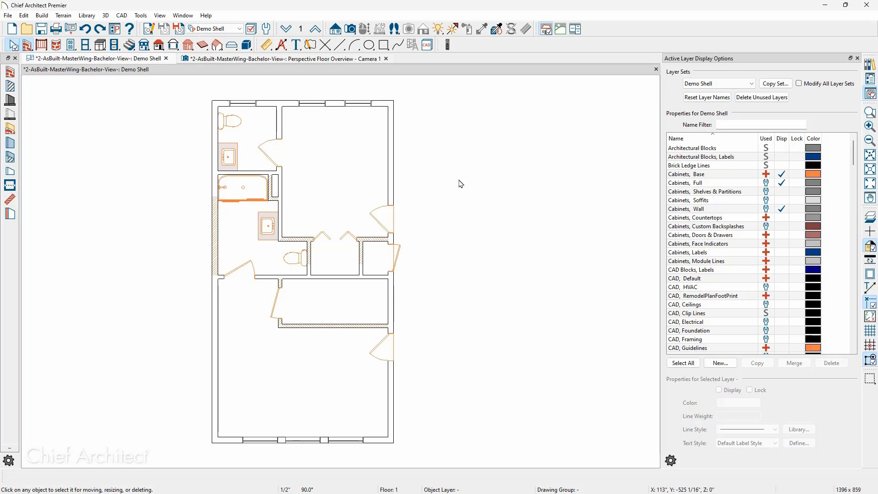
pyautogui.press('space')
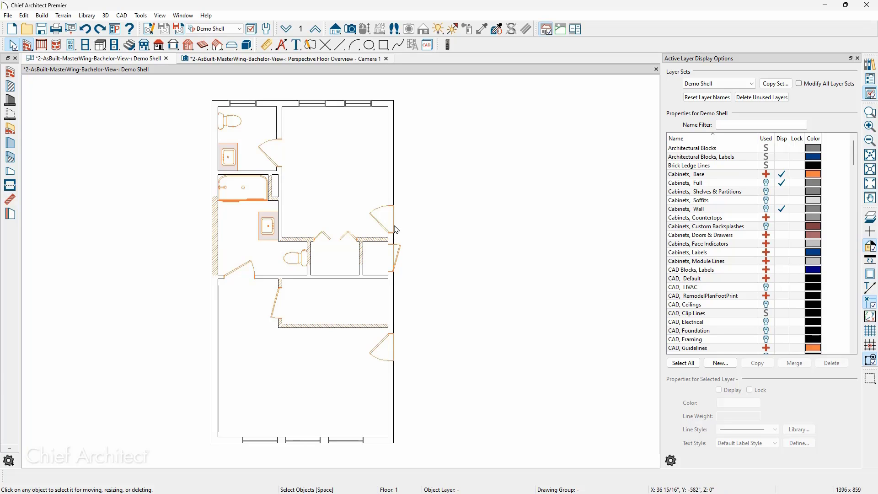
# - Check which layers the Bedroom 2 exterior door, the bath toilet and the bath sink cabinet are assigned to
pyautogui.click(389, 220)
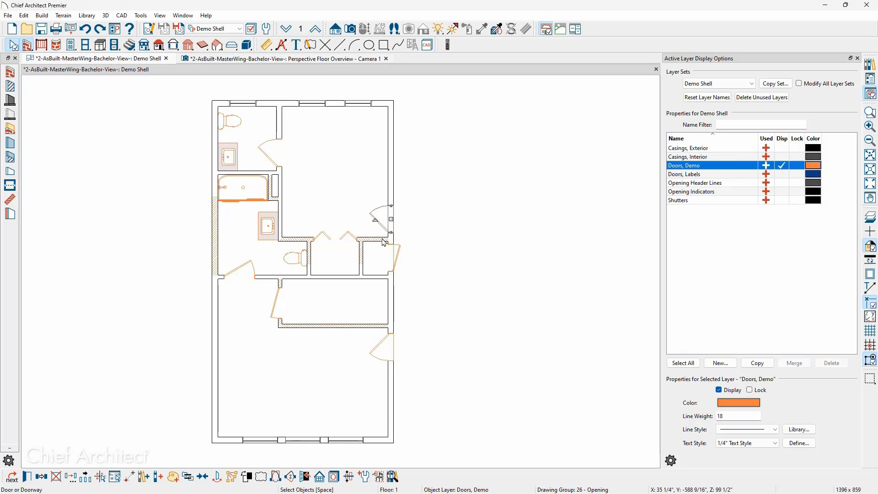
pyautogui.click(297, 259)
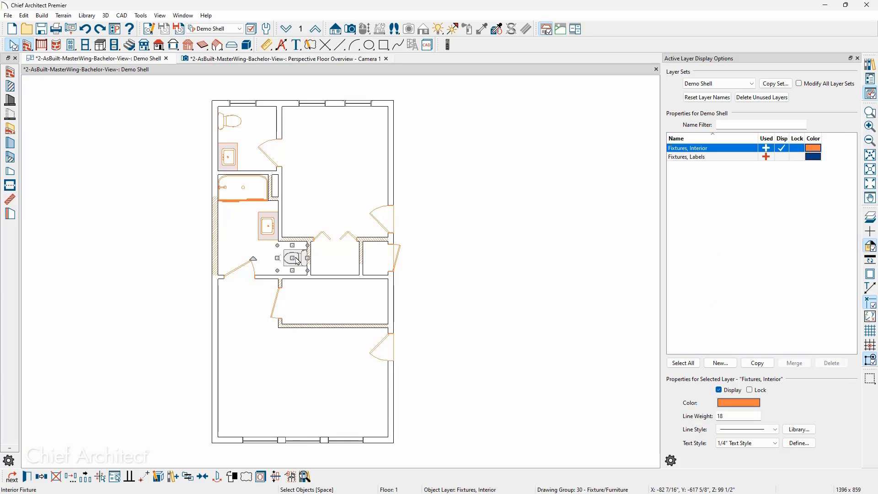
pyautogui.click(271, 238)
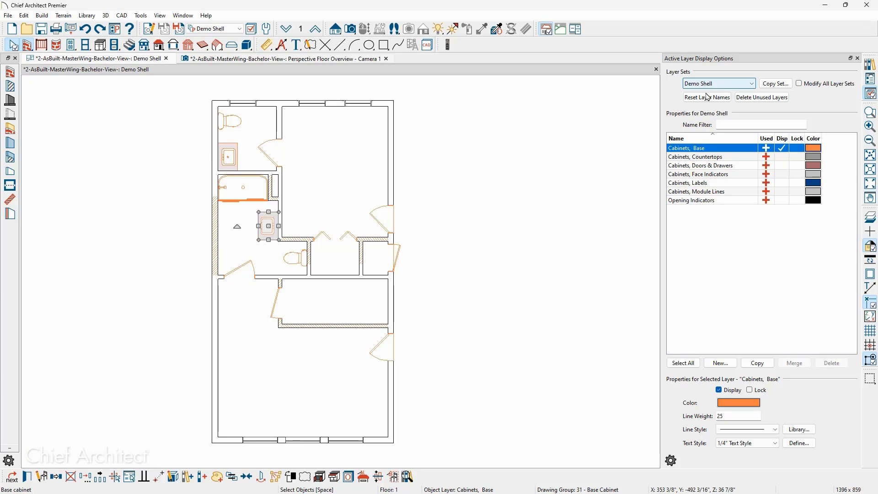
pyautogui.click(513, 217)
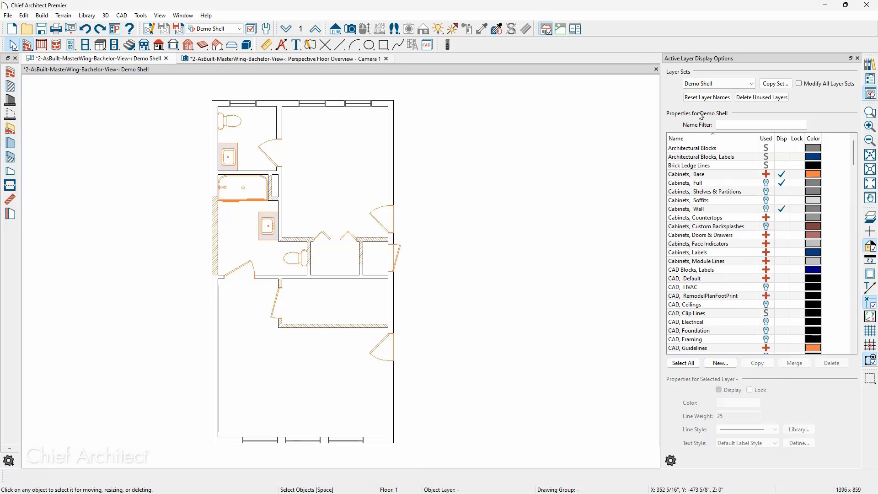
# - Sort the Demo Shell layer list by color and examine the layers that use the orange demo color
pyautogui.click(813, 138)
pyautogui.click(812, 138)
pyautogui.scroll(-15, 832, 183)
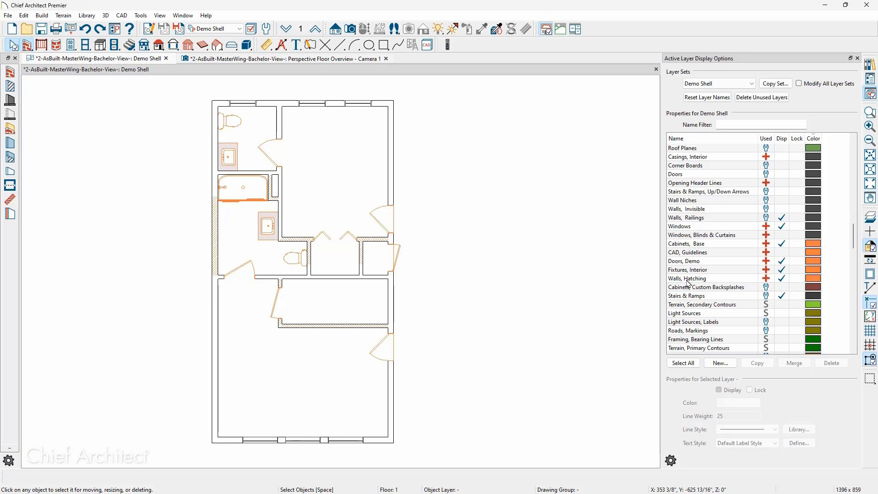
# - Switch to the Floor Plan view and save it as a new plan view named Demo Shell 2
pyautogui.click(218, 30)
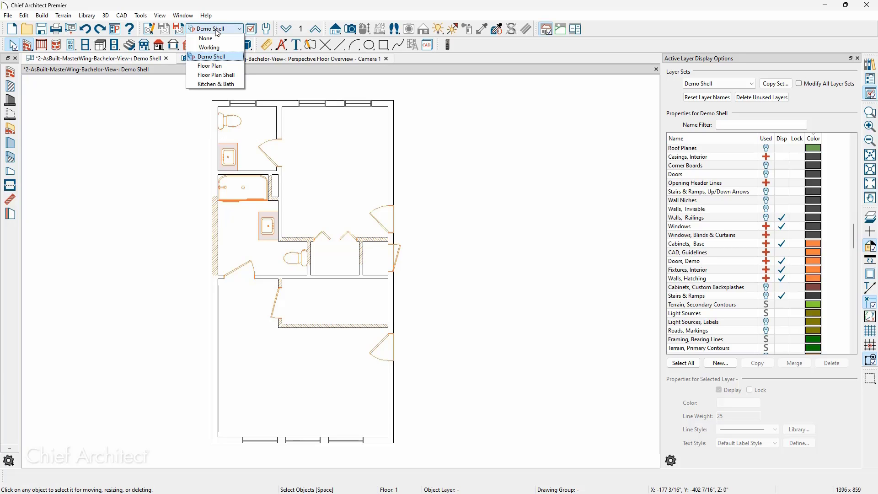
pyautogui.click(211, 65)
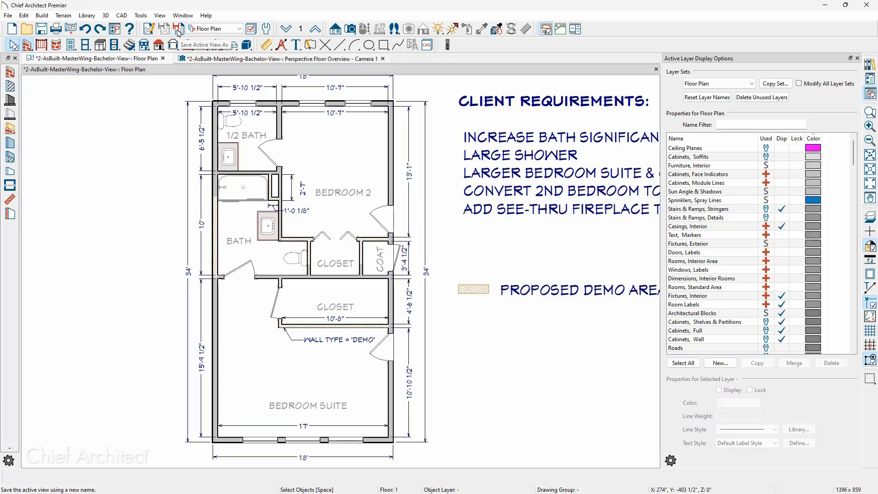
pyautogui.click(178, 30)
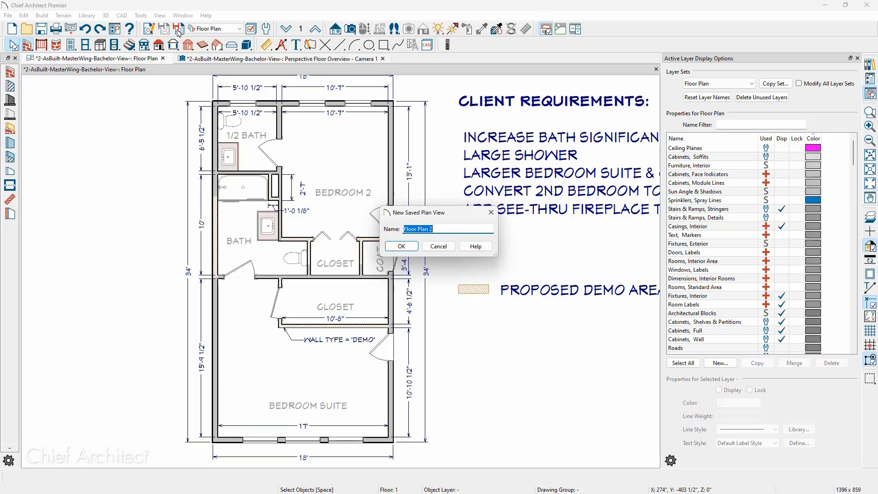
pyautogui.write('Demo Shell 2')
pyautogui.click(398, 246)
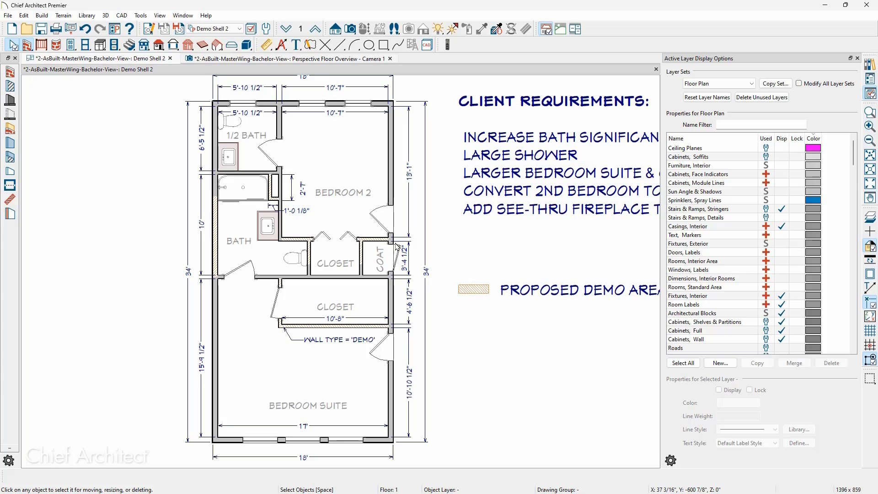
# - Copy the Floor Plan layer set to a new layer set named Demo2 for this view
pyautogui.click(754, 85)
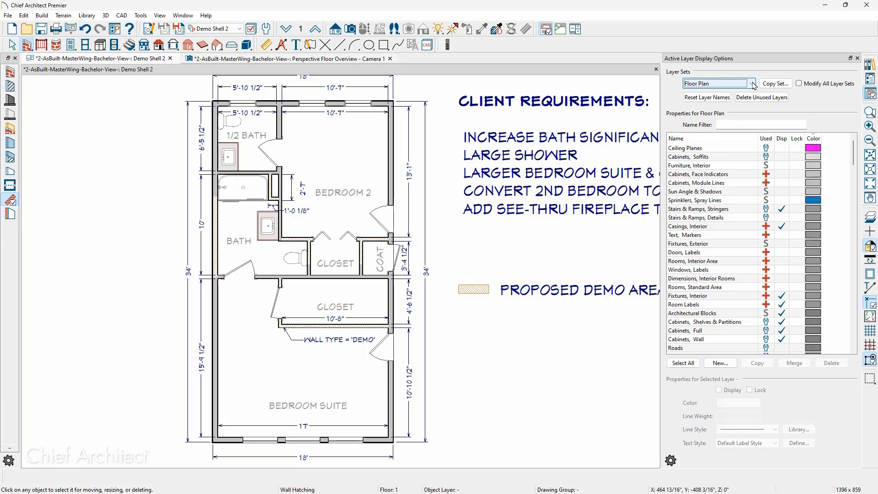
pyautogui.click(775, 84)
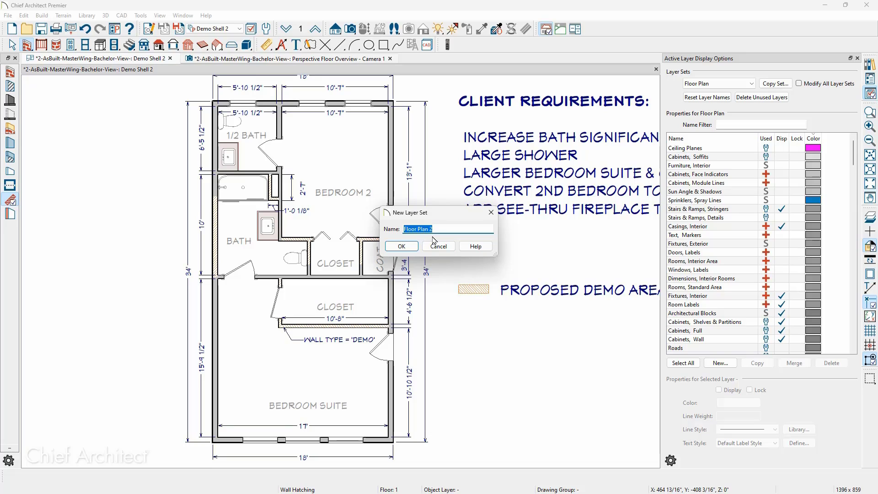
pyautogui.write('Demo2')
pyautogui.press('Return')
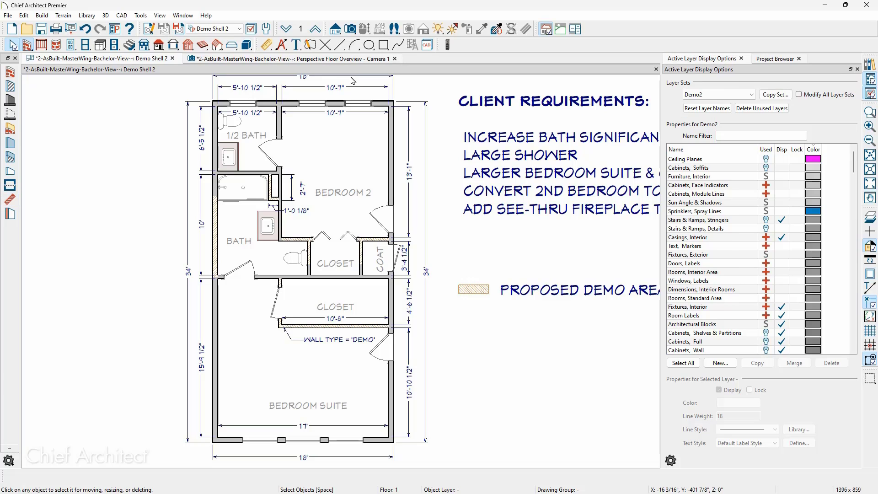
# - Turn off the display of the Dimensions, Floorplan, the Text, Shell and the Room Labels layers in the Demo2 layer set
pyautogui.click(358, 88)
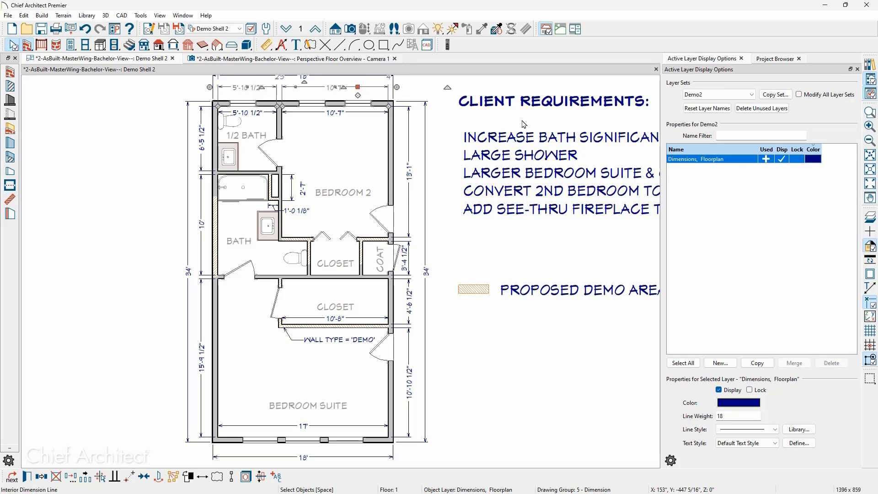
pyautogui.click(782, 159)
pyautogui.click(537, 163)
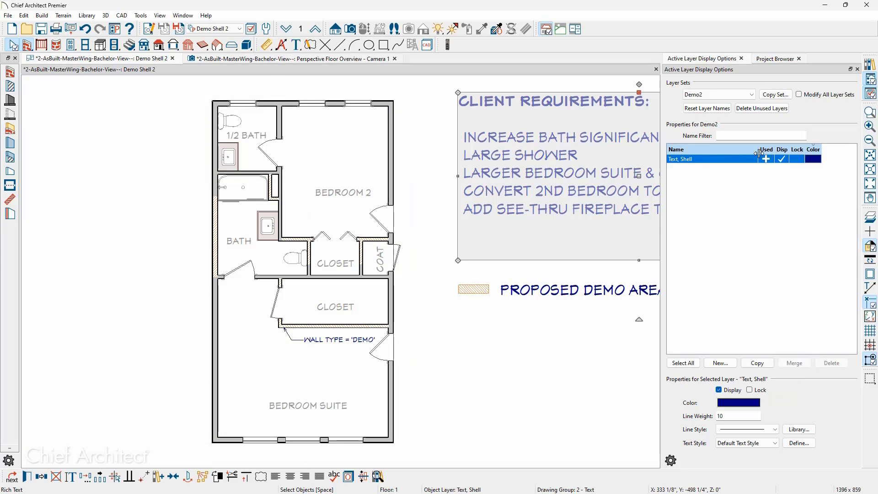
pyautogui.click(367, 147)
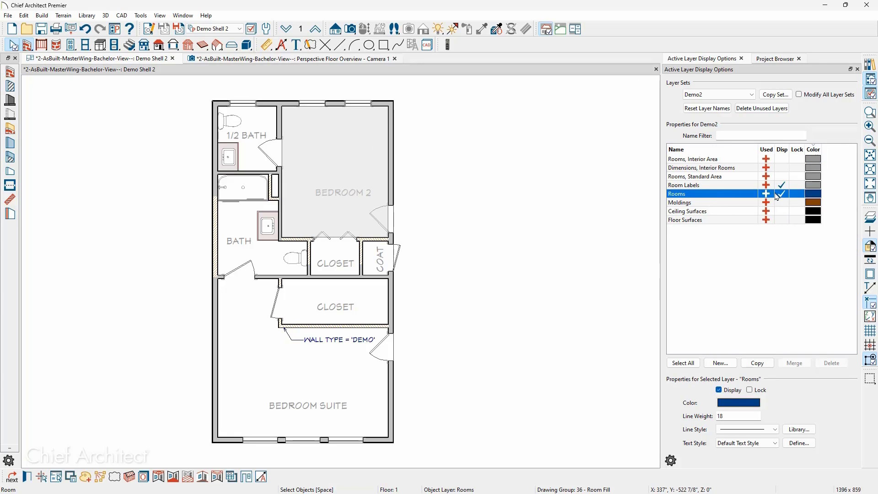
pyautogui.click(781, 185)
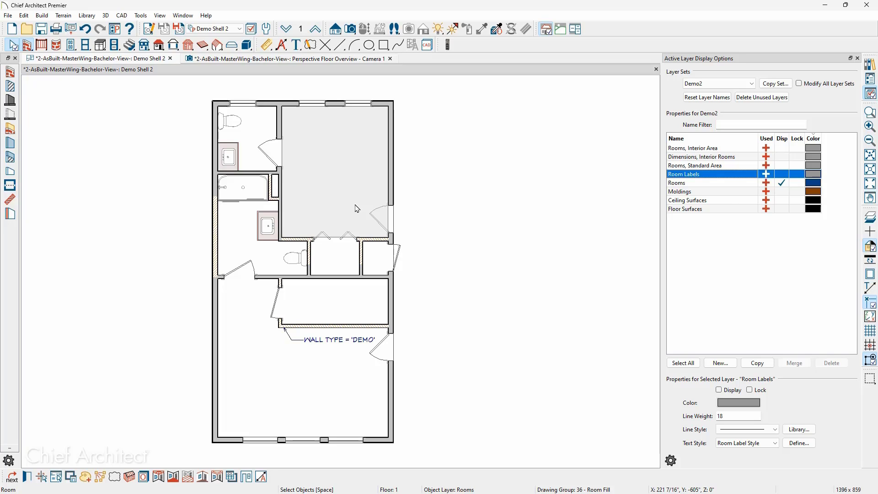
# - Set the Doors, Demo layer of the Bedroom 2 exterior door to orange in the Demo2 layer set
pyautogui.click(392, 219)
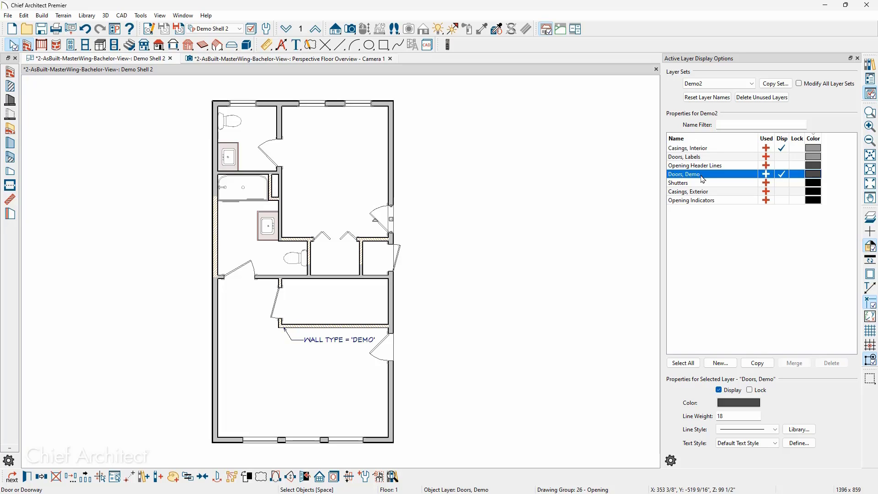
pyautogui.click(818, 174)
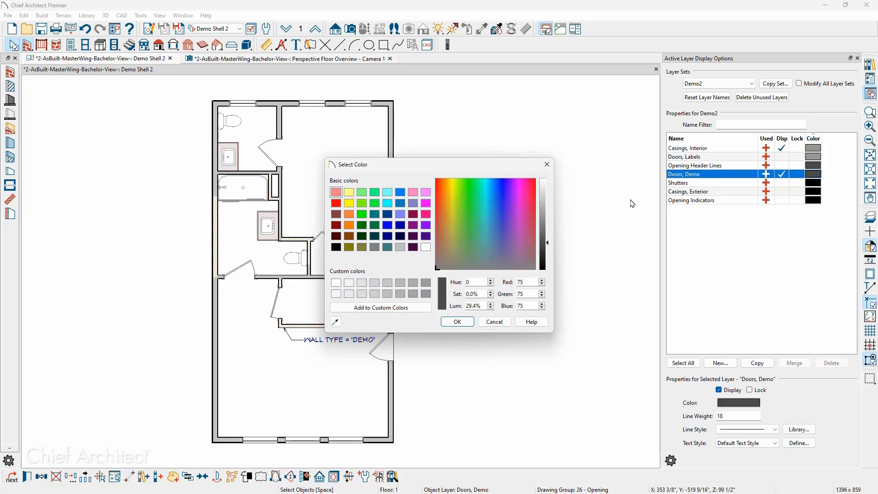
pyautogui.click(349, 214)
pyautogui.click(457, 323)
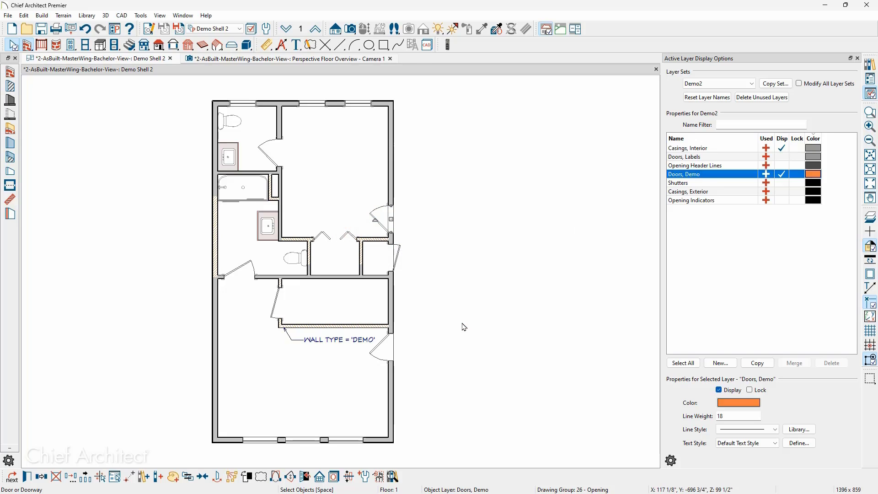
# - Set the Fixtures, Interior and Cabinets, Base layers of the half bath toilet and sink cabinet to orange (RGB 255, 128, 64)
pyautogui.click(234, 124)
pyautogui.click(233, 165)
pyautogui.keyDown('shift'); pyautogui.click(235, 169); pyautogui.keyUp('shift')
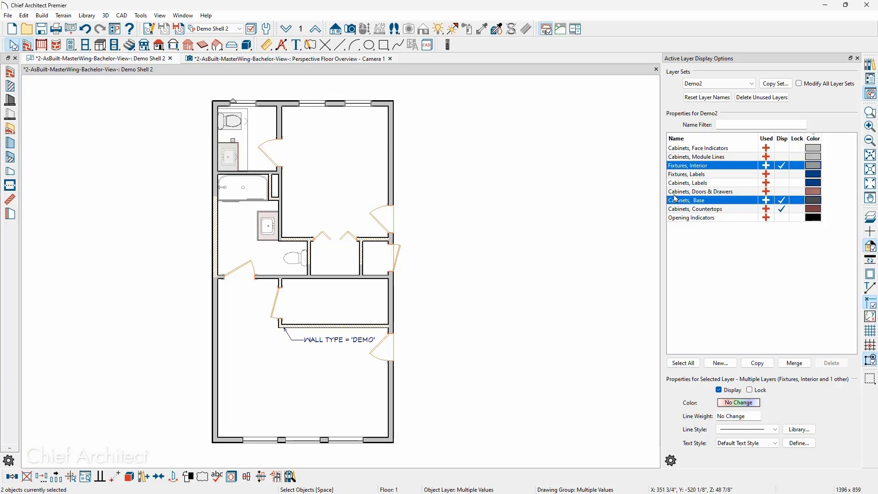
pyautogui.click(728, 403)
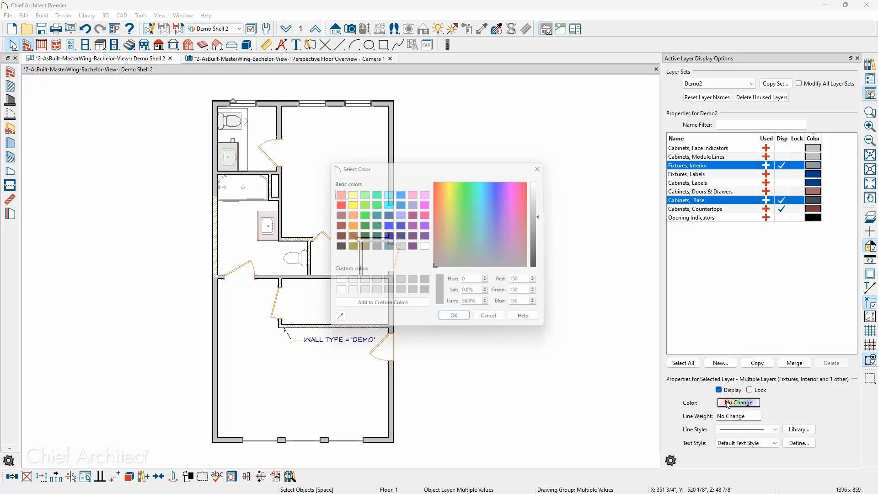
pyautogui.click(350, 204)
pyautogui.click(351, 215)
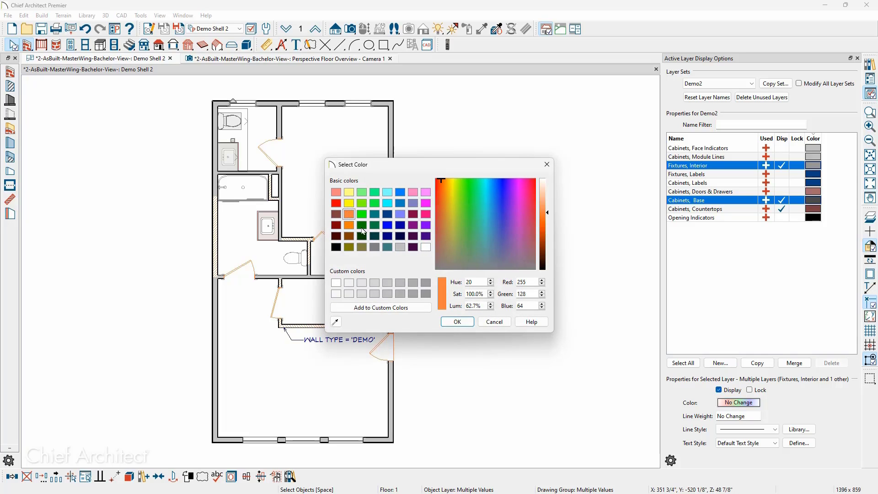
pyautogui.click(456, 322)
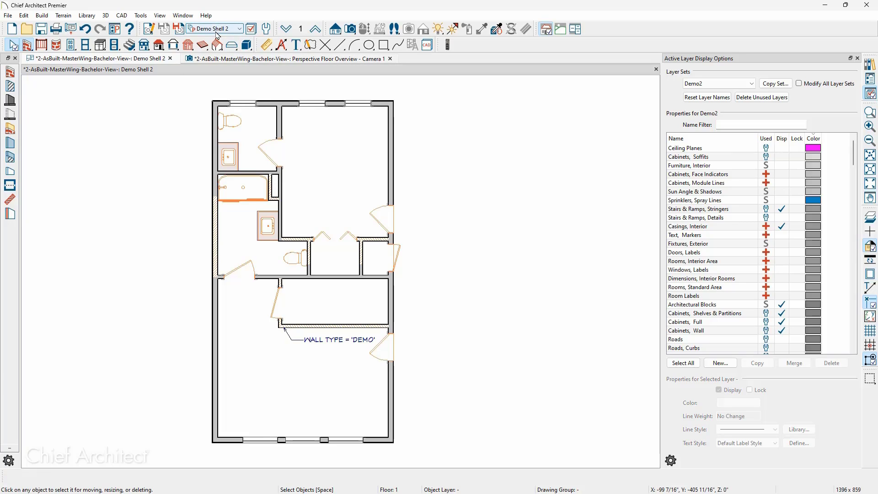
# - Compare the Floor Plan view with the Demo Shell 2 view, ending on Demo Shell 2
pyautogui.click(217, 29)
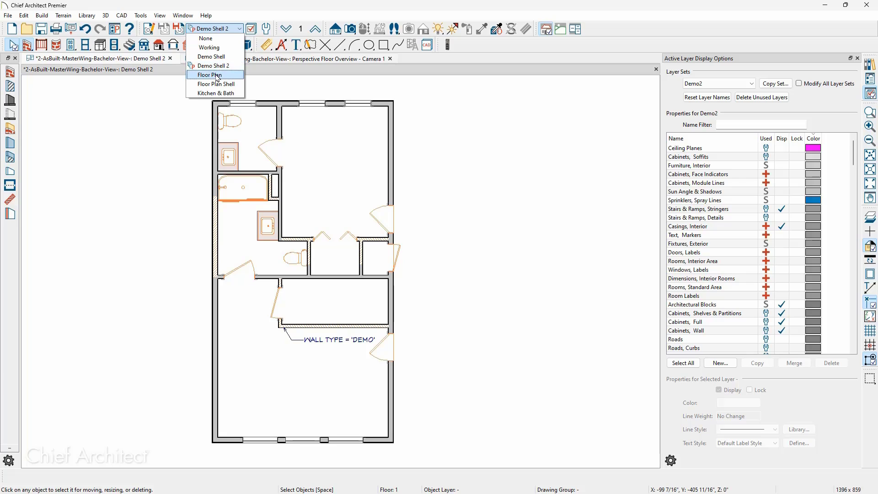
pyautogui.click(216, 75)
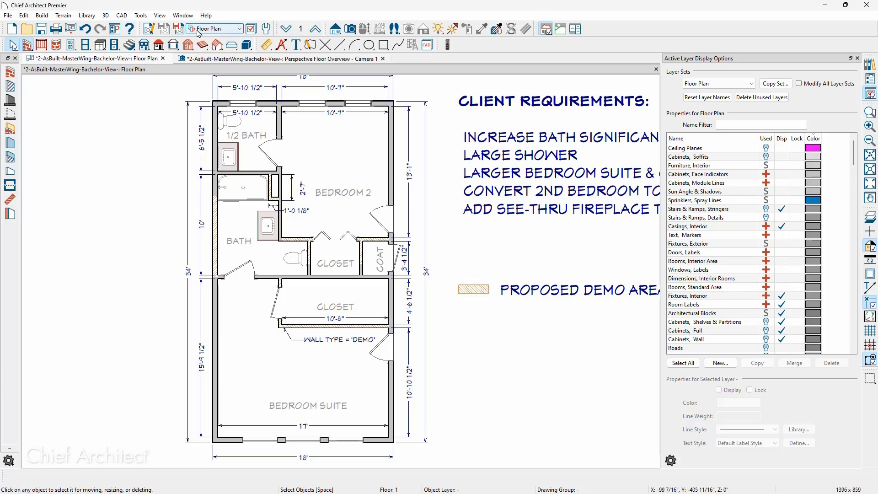
pyautogui.click(216, 29)
pyautogui.click(214, 67)
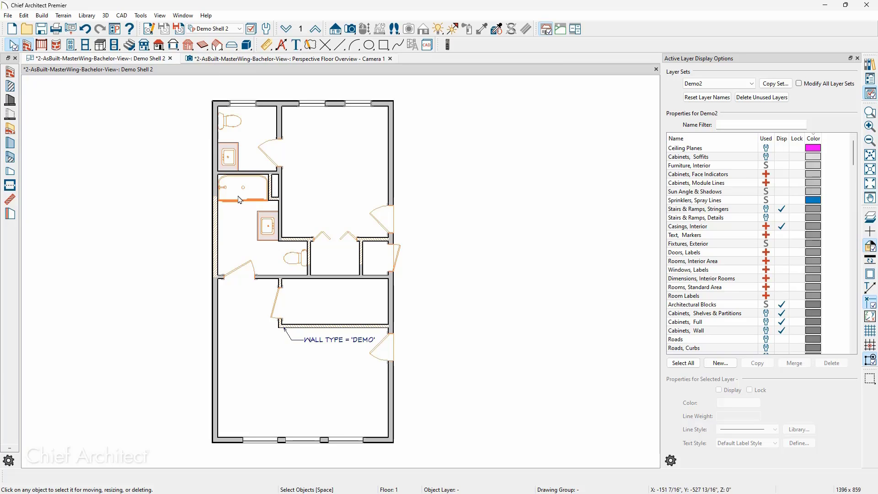
# - Turn off the display of the bath sink cabinet's Cabinets, Base layer in the Demo2 layer set
pyautogui.click(265, 216)
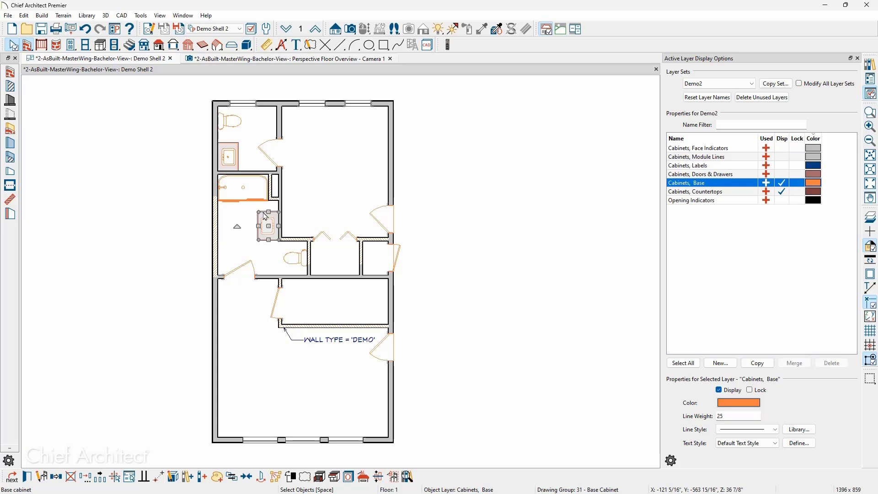
pyautogui.click(782, 183)
pyautogui.click(570, 238)
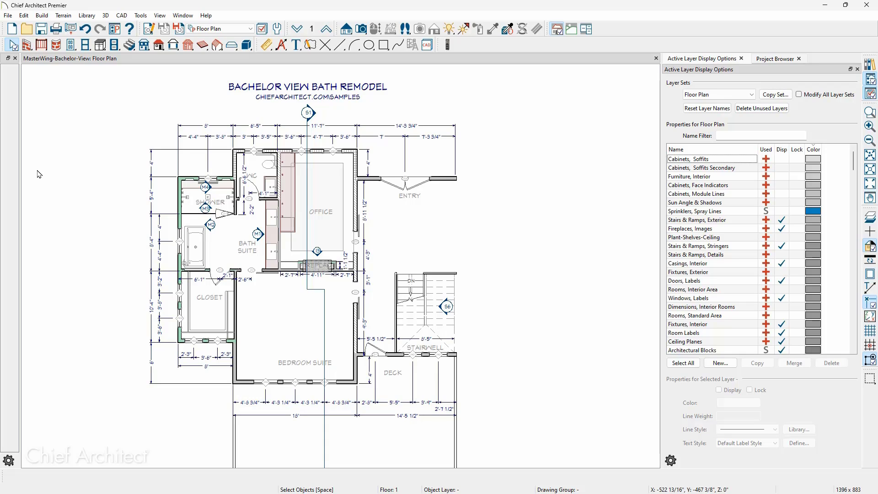
# - Switch the remodel plan to the Remodel Footprint saved plan view and turn on the reference display of the as-built plan
pyautogui.click(208, 29)
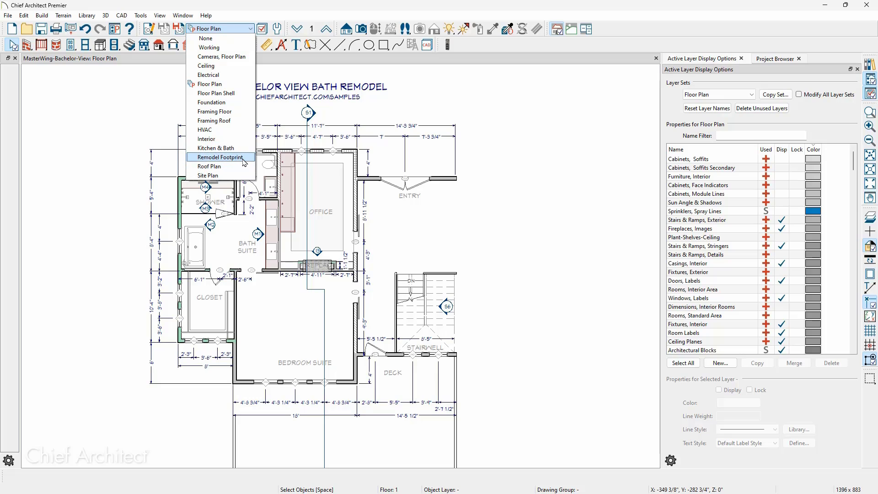
pyautogui.click(220, 157)
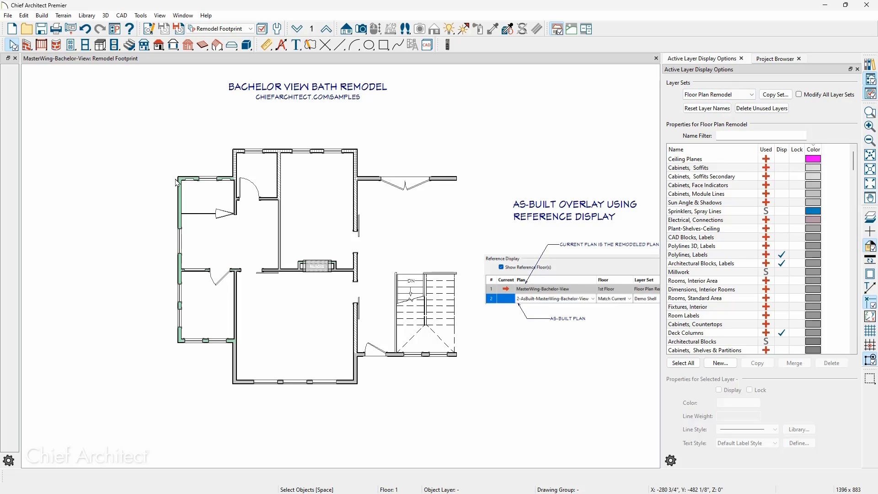
pyautogui.scroll(5, 176, 180)
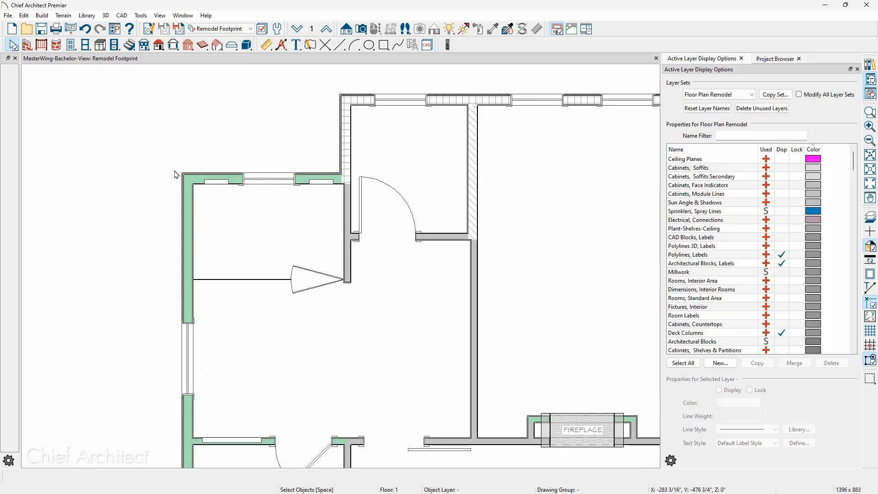
pyautogui.scroll(-1, 176, 175)
pyautogui.scroll(-4, 175, 175)
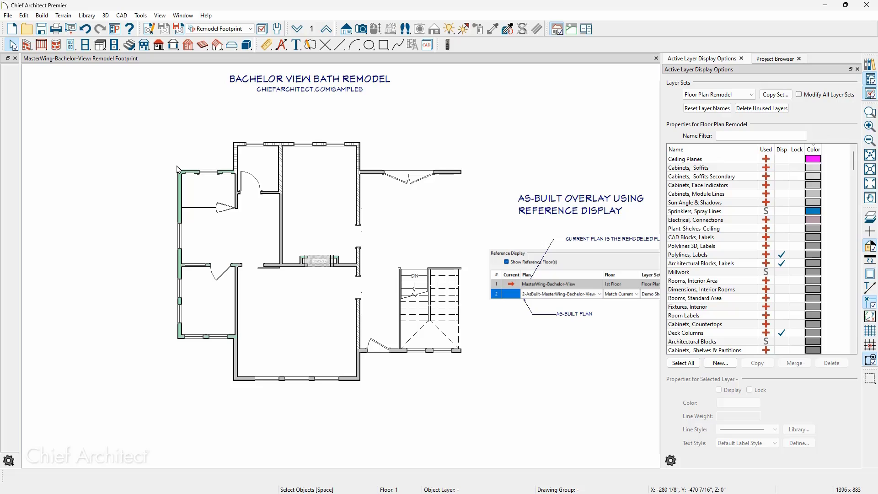
pyautogui.scroll(-1, 178, 168)
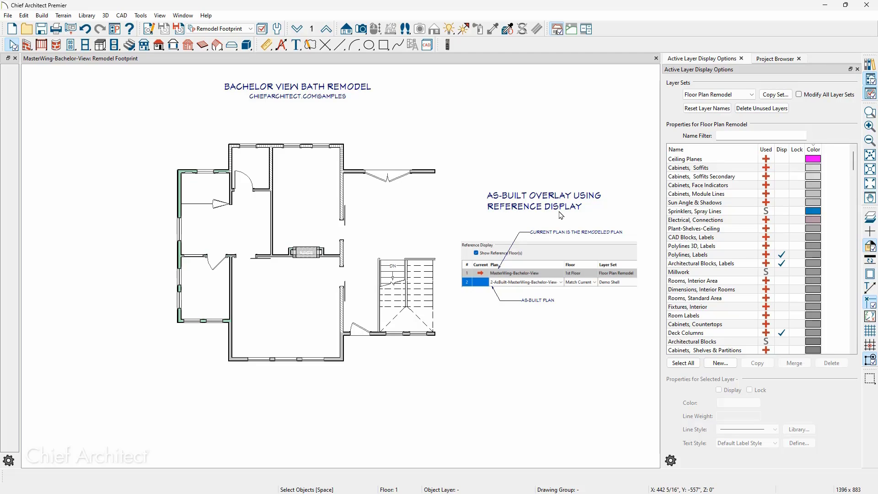
pyautogui.press('F9')
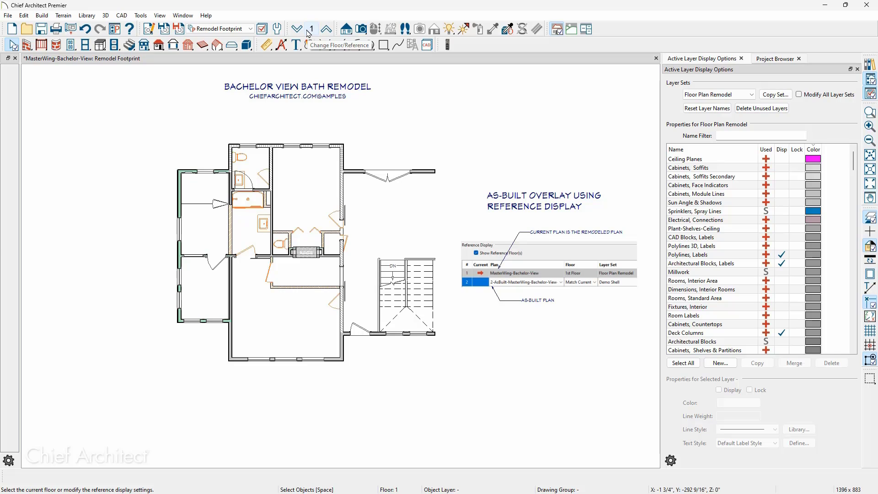
# - Examine the as-built plan's reference display settings and sort the layers of its Demo Shell layer set by display status
pyautogui.click(308, 32)
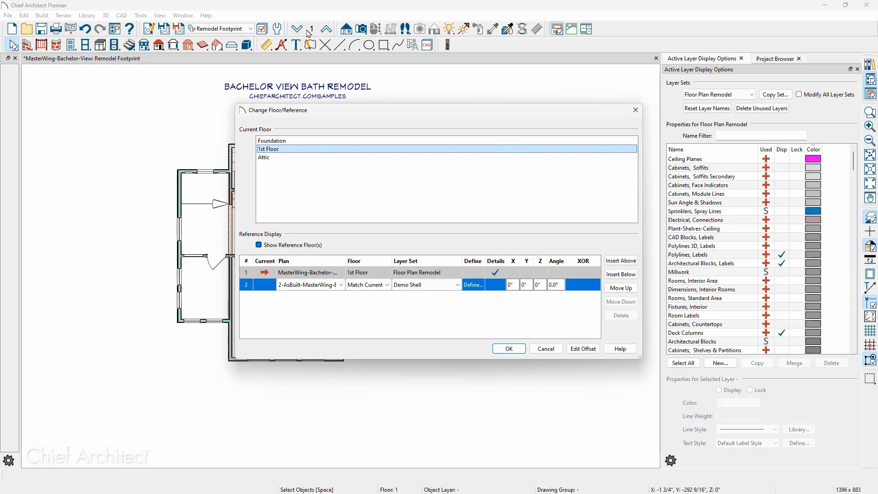
pyautogui.moveTo(334, 118); pyautogui.dragTo(401, 127)
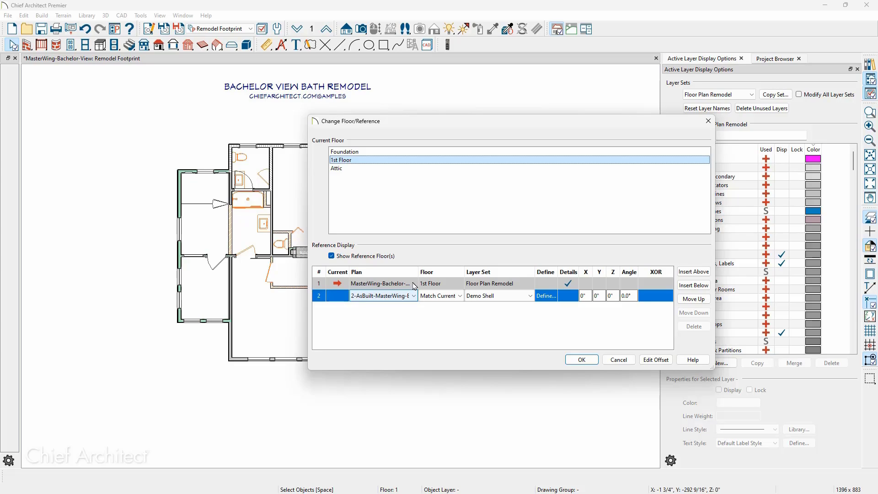
pyautogui.moveTo(417, 273); pyautogui.dragTo(464, 272)
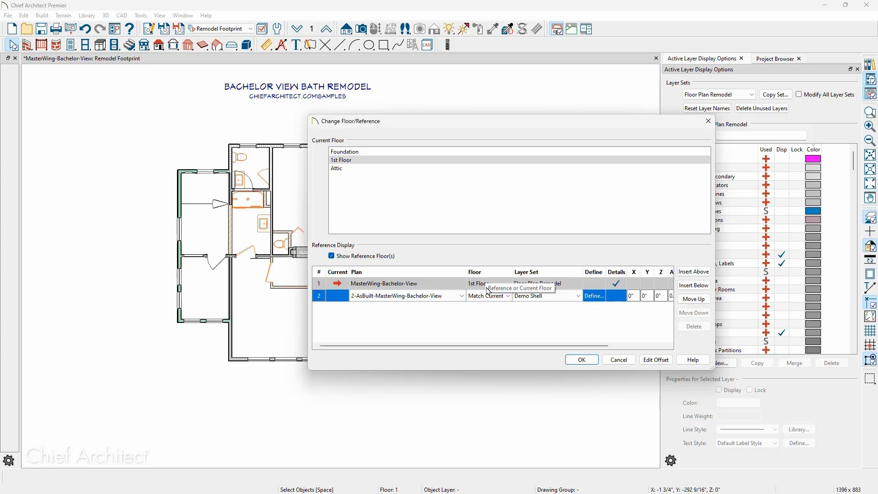
pyautogui.click(489, 295)
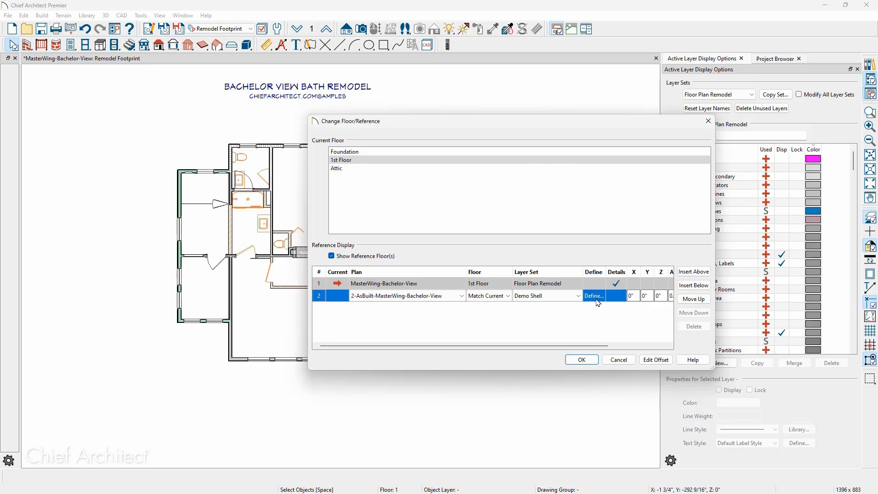
pyautogui.click(596, 300)
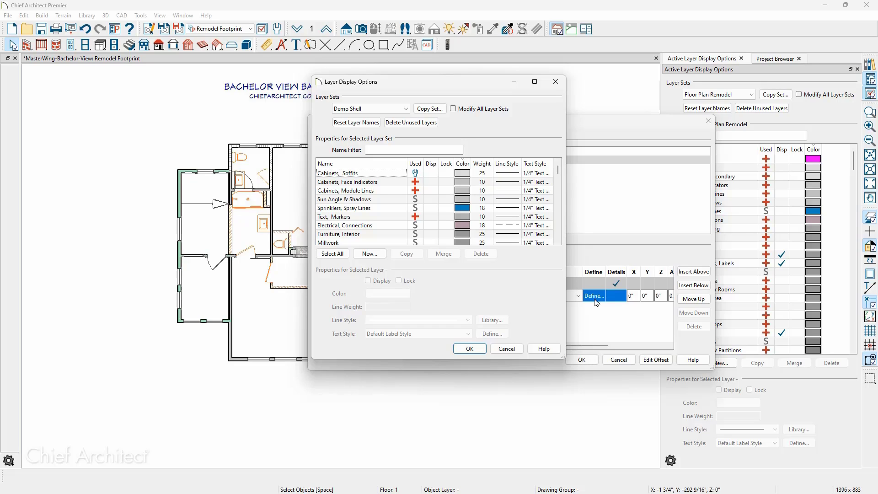
pyautogui.click(434, 165)
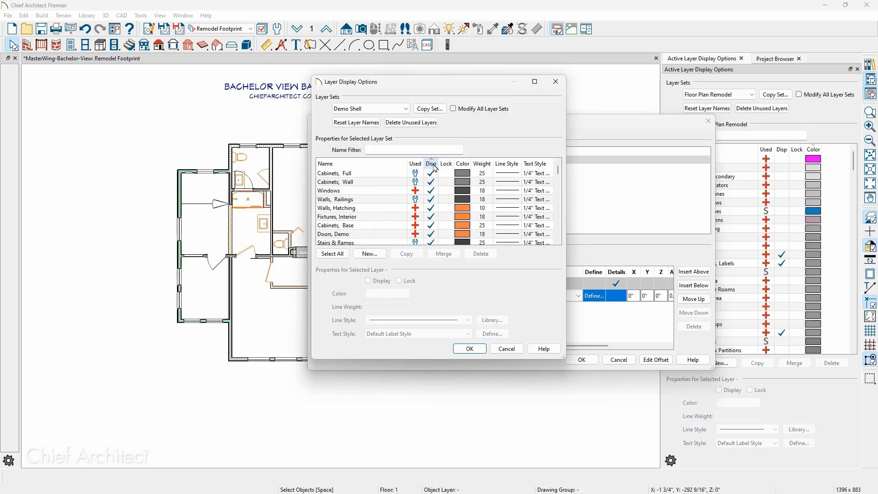
# - Close the Demo Shell layer settings unchanged and examine the X, Y, Z and angle offset columns of the as-built reference
pyautogui.moveTo(558, 171); pyautogui.dragTo(558, 167)
pyautogui.click(506, 349)
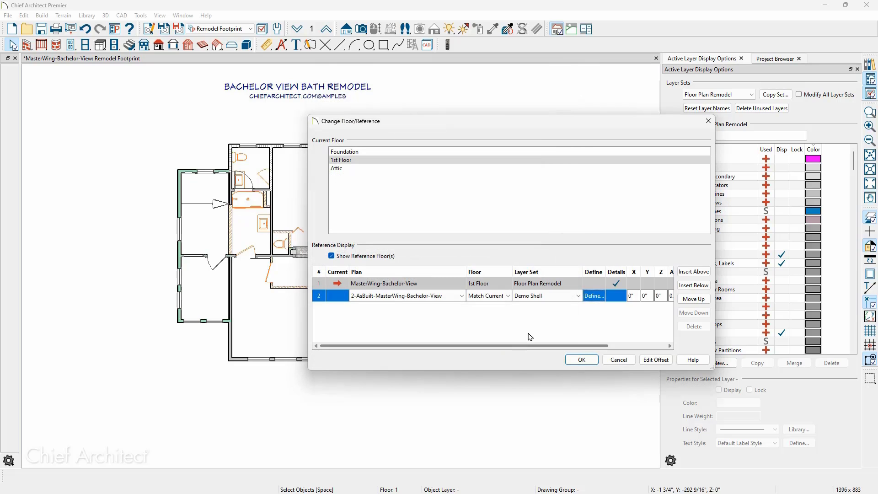
pyautogui.moveTo(602, 348); pyautogui.dragTo(643, 349)
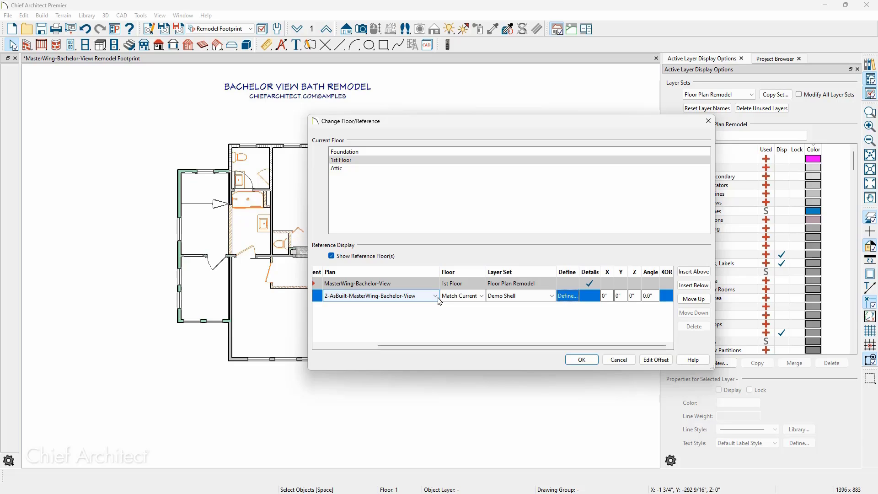
# - Browse the existing plan files available as a reference, keeping 2-AsBuilt-MasterWing-Bachelor-View as the reference plan
pyautogui.click(437, 298)
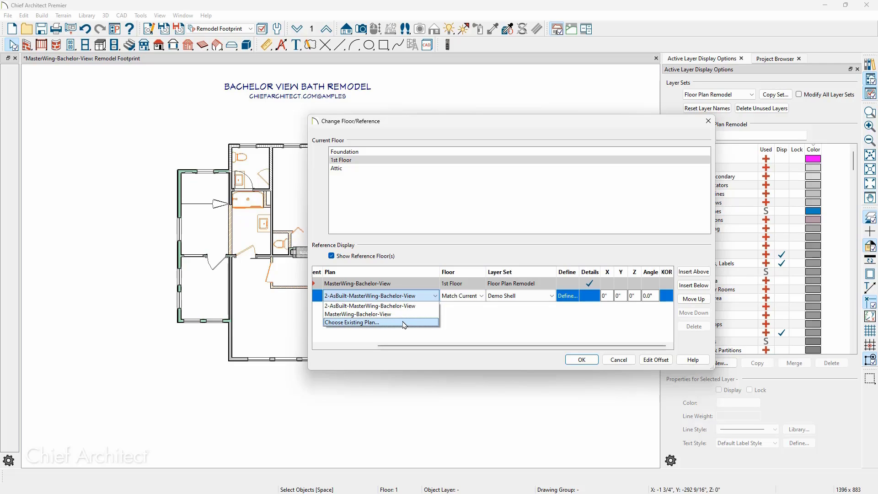
pyautogui.click(403, 322)
pyautogui.scroll(-3, 430, 313)
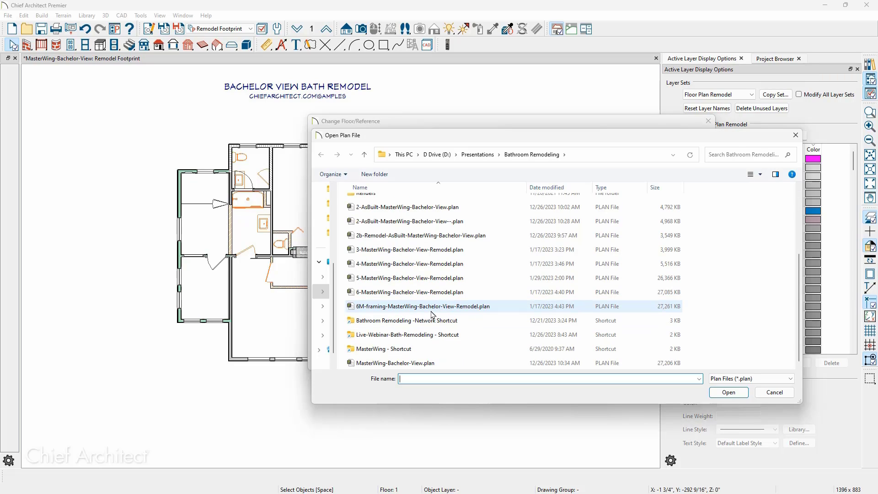
pyautogui.scroll(1, 384, 314)
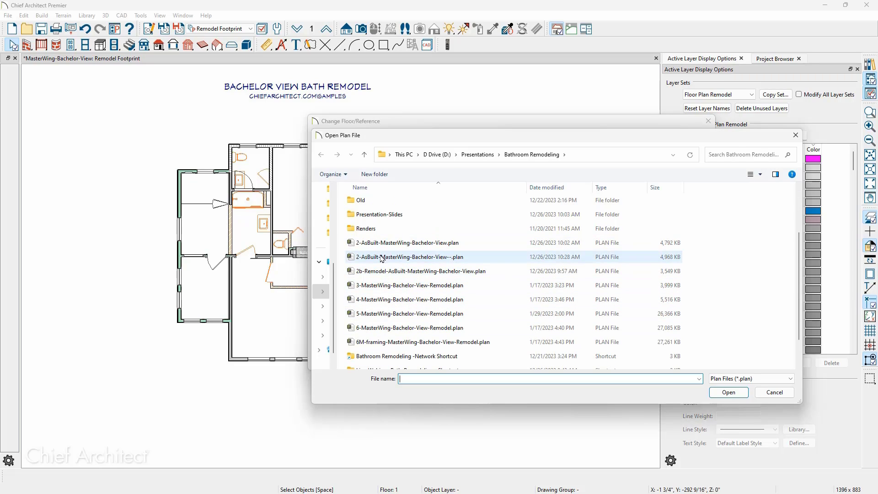
pyautogui.click(764, 392)
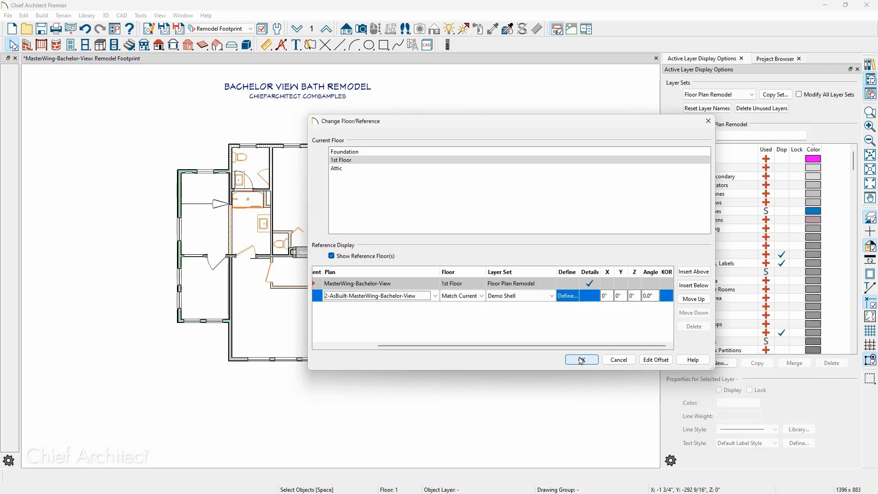
pyautogui.click(581, 360)
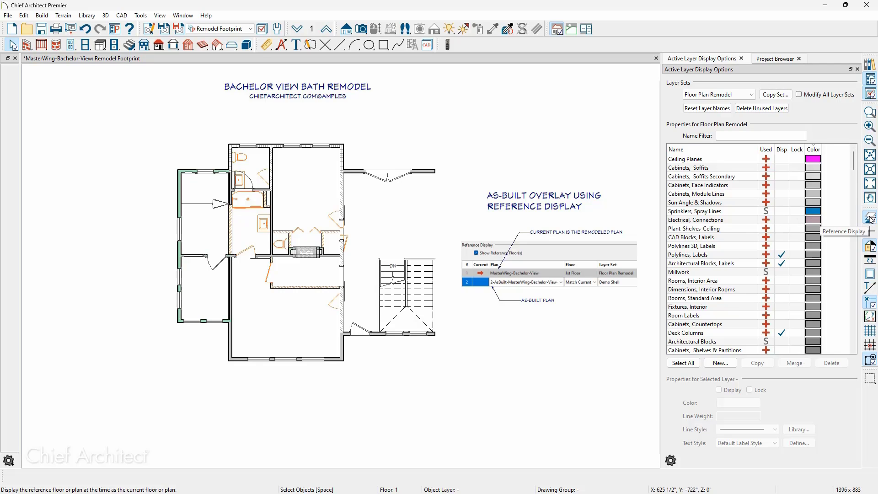
# - Compare the Remodel Footprint plan with and without the as-built reference, ending with the reference display turned off
pyautogui.click(871, 219)
pyautogui.click(871, 218)
pyautogui.click(871, 220)
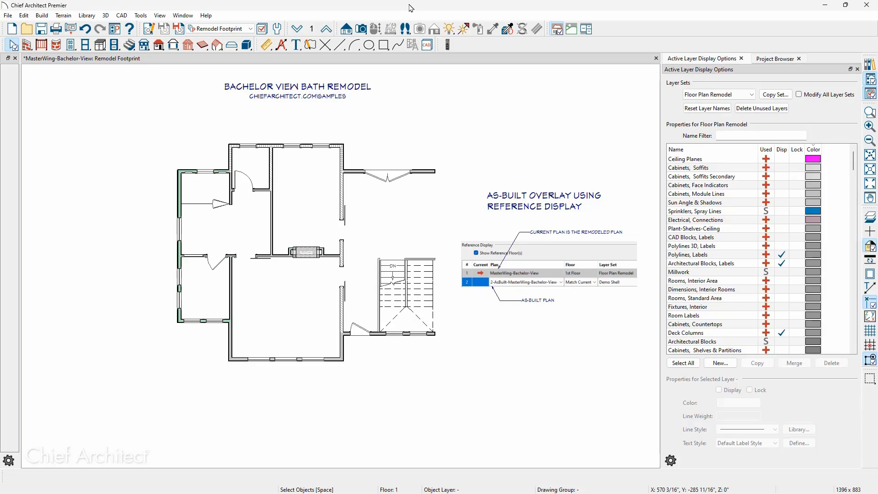
# - Create a Perspective Floor Overview camera view of the remodel plan's first floor
pyautogui.click(361, 29)
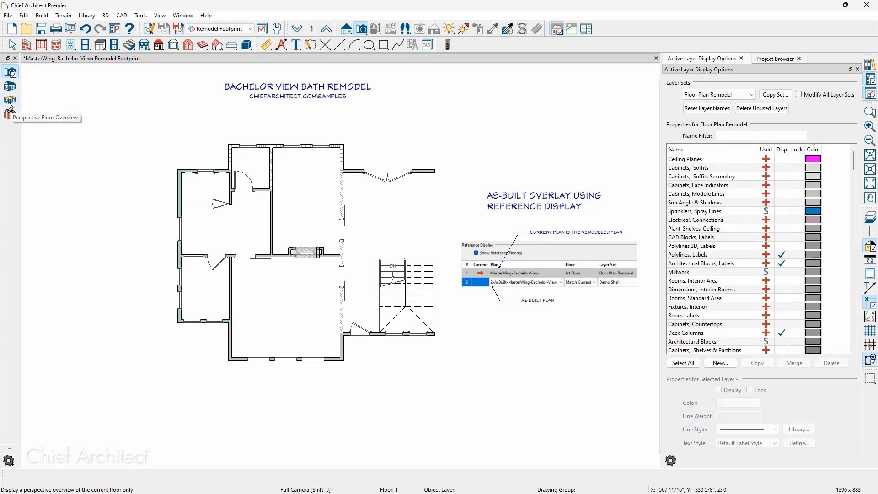
pyautogui.click(10, 102)
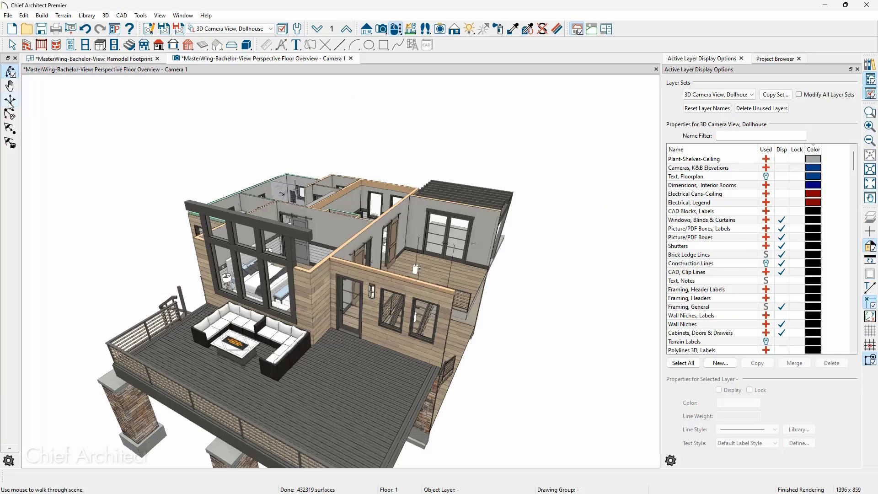
pyautogui.moveTo(139, 218); pyautogui.dragTo(316, 235)
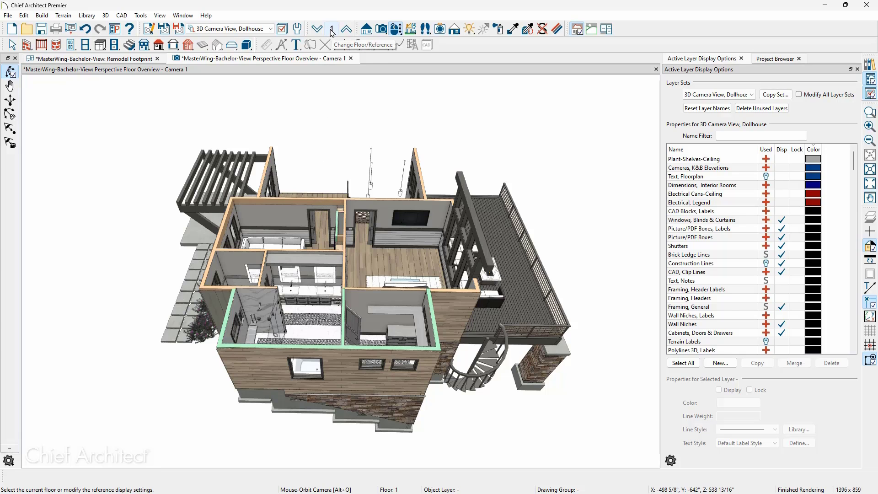
# - Add 2-AsBuilt-MasterWing-Bachelor-View as the overview's reference model with the 3D Camera View, Dollhouse layer set
pyautogui.click(332, 30)
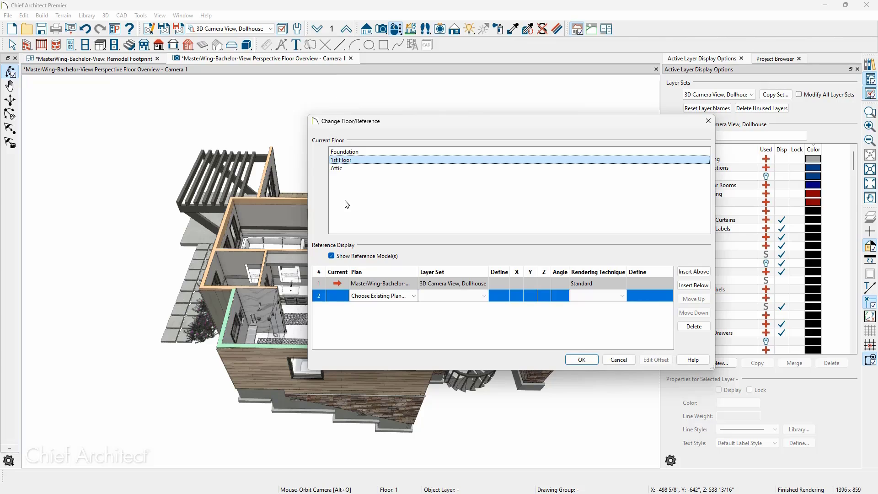
pyautogui.click(395, 297)
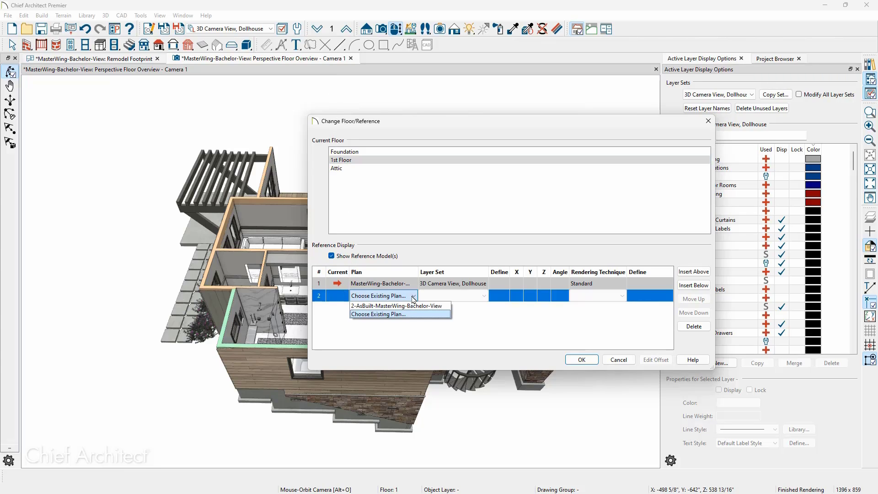
pyautogui.click(409, 305)
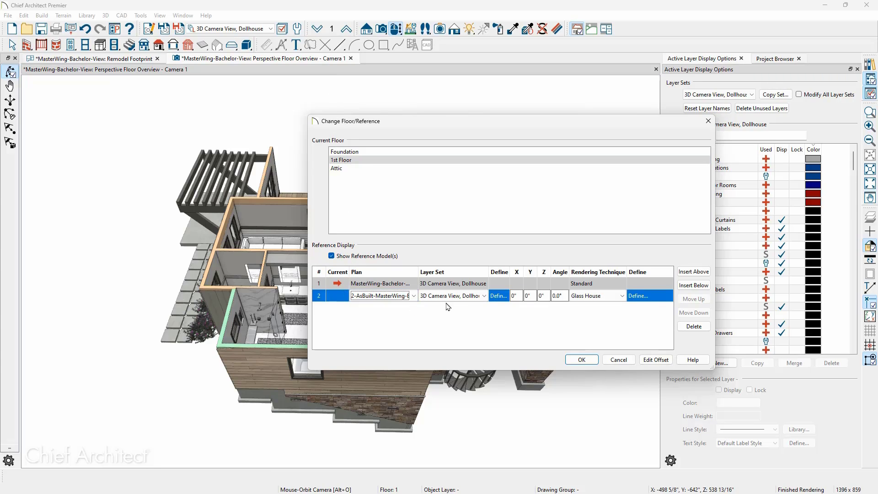
pyautogui.click(459, 301)
pyautogui.moveTo(488, 272); pyautogui.dragTo(508, 267)
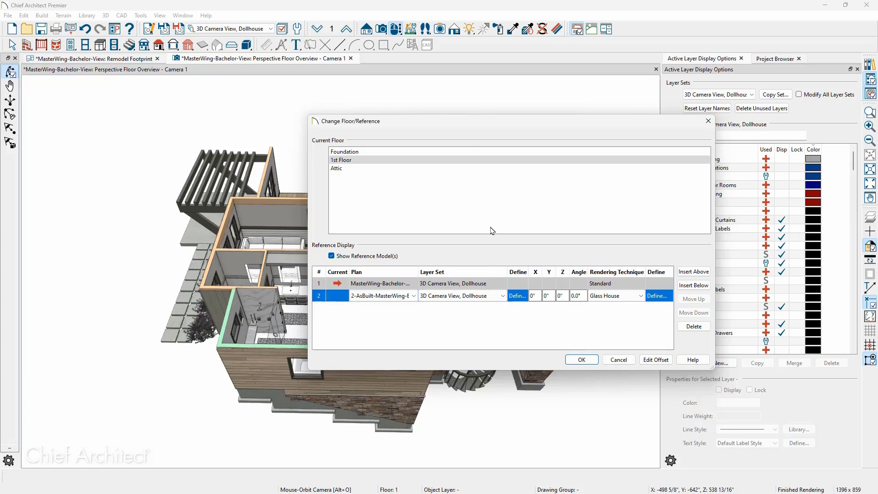
pyautogui.moveTo(464, 124); pyautogui.dragTo(539, 124)
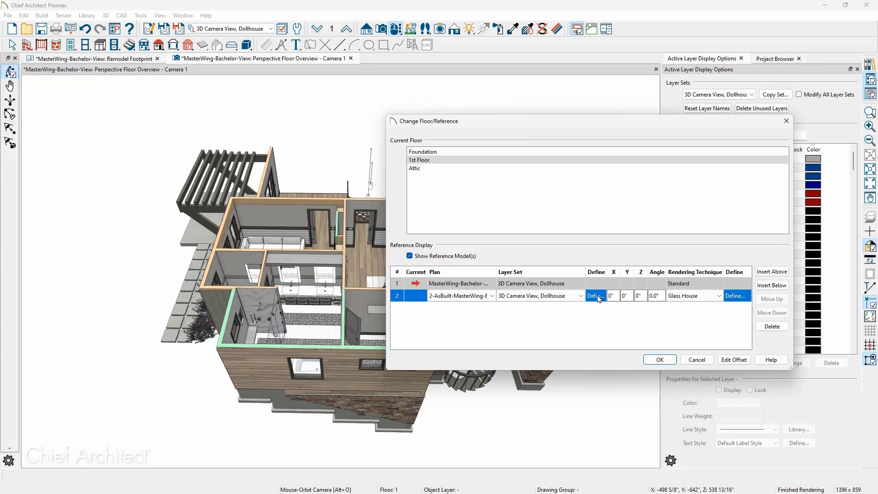
pyautogui.moveTo(606, 272); pyautogui.dragTo(611, 272)
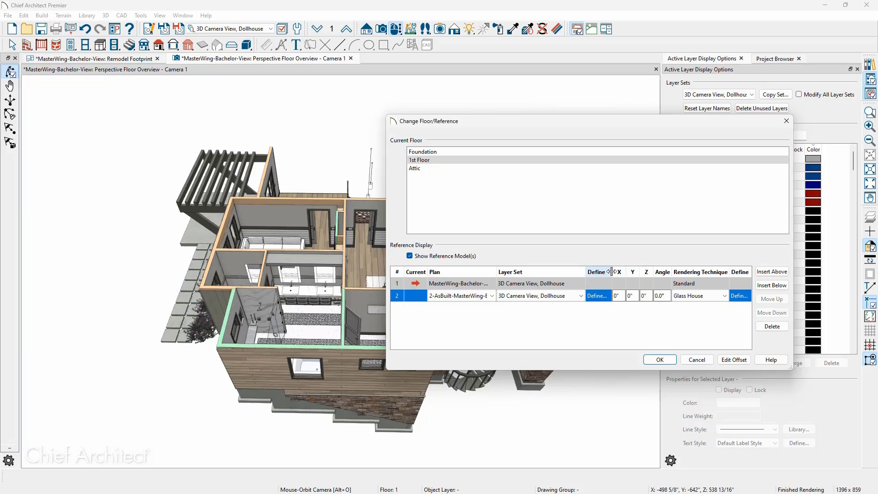
# - Use the Glass House rendering technique for the as-built reference model and apply the reference display to the overview
pyautogui.click(703, 302)
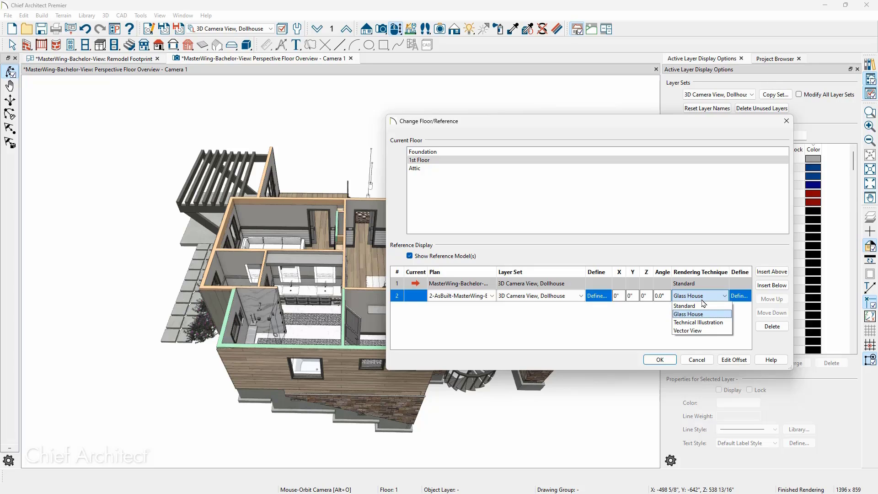
pyautogui.click(721, 314)
pyautogui.click(660, 360)
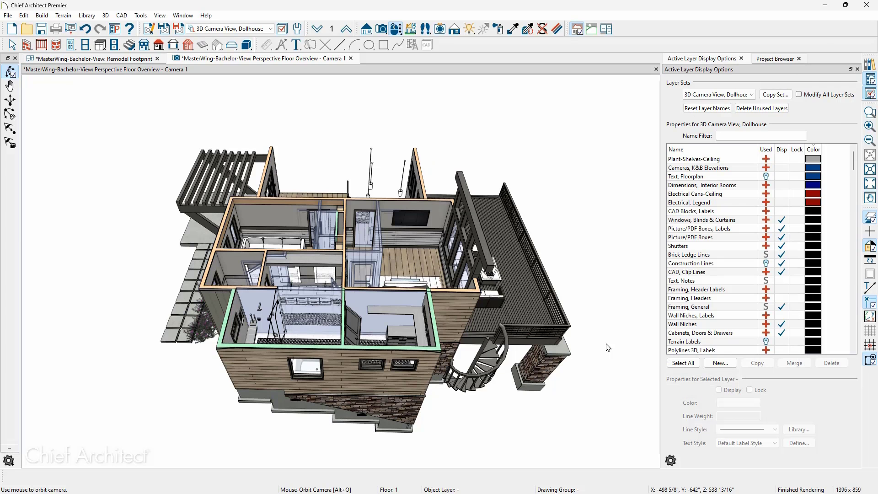
# - Examine the as-built walls overlaid on the remodeled bedroom and bath, comparing the overview with the reference display off and on
pyautogui.moveTo(510, 325); pyautogui.dragTo(345, 328)
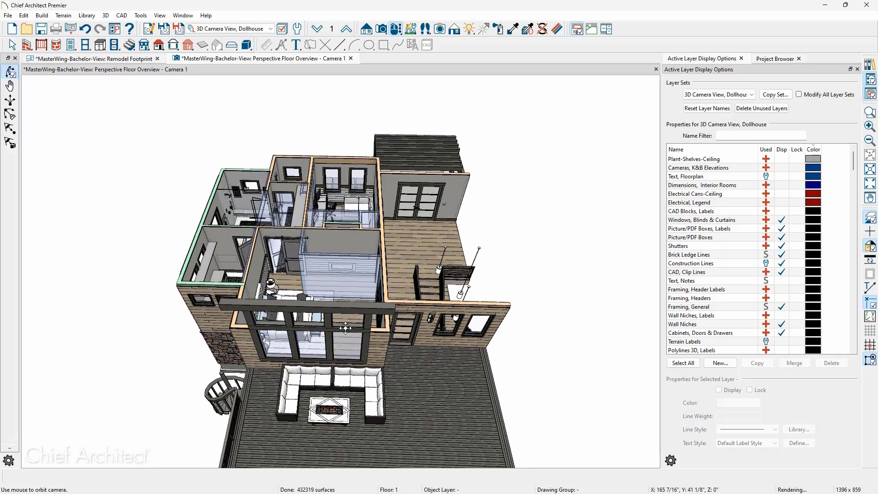
pyautogui.scroll(5, 313, 257)
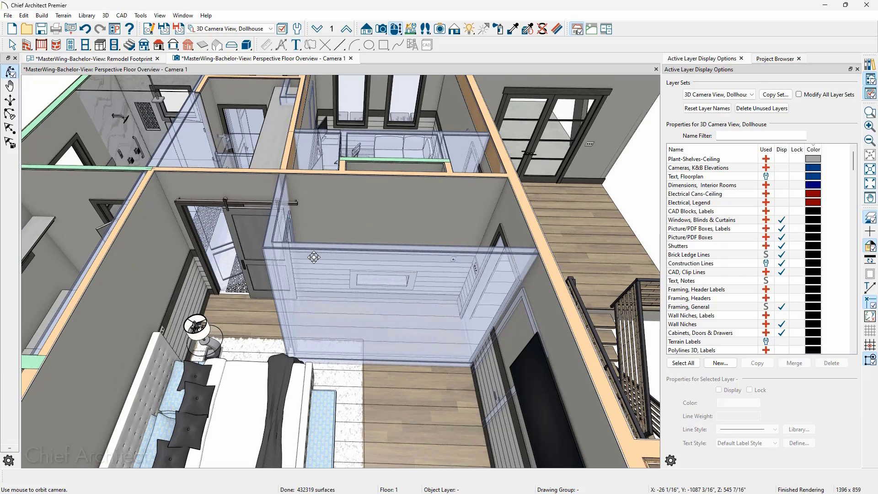
pyautogui.press('F9')
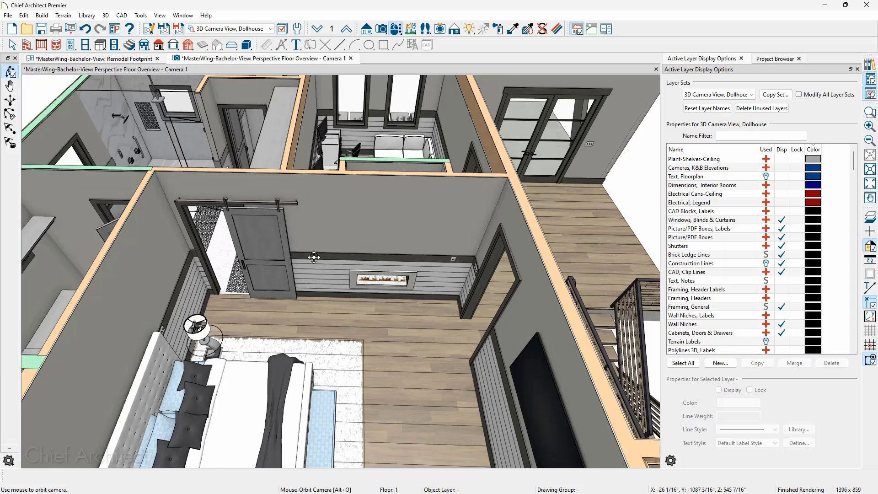
pyautogui.click(313, 258)
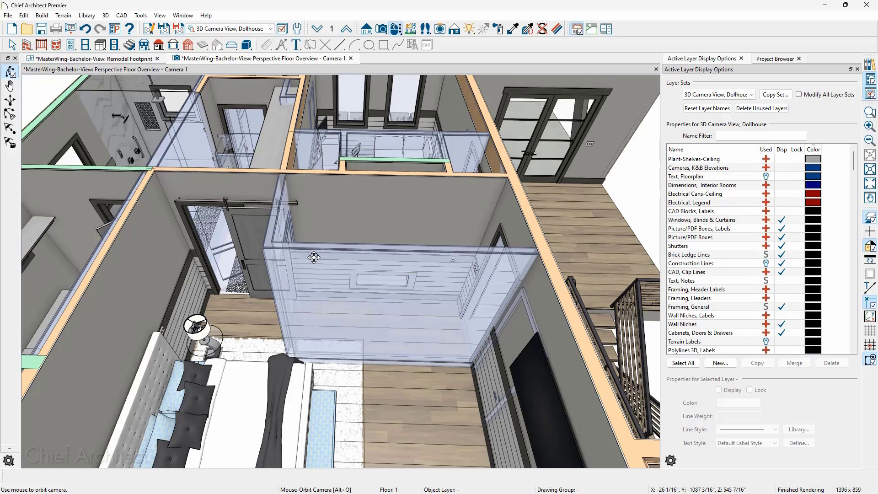
pyautogui.moveTo(337, 255); pyautogui.dragTo(322, 332)
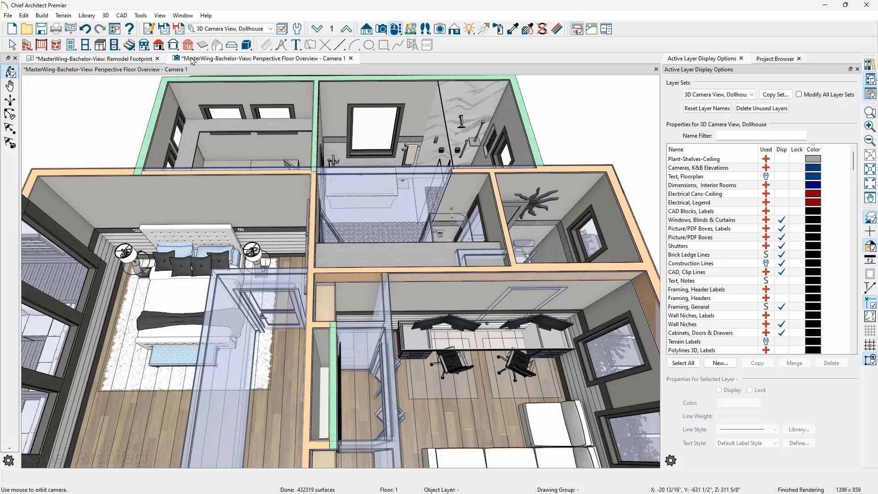
# - Return to the remodel floor plan, turn off its reference display and switch to the Kitchen & Bath saved plan view
pyautogui.click(139, 59)
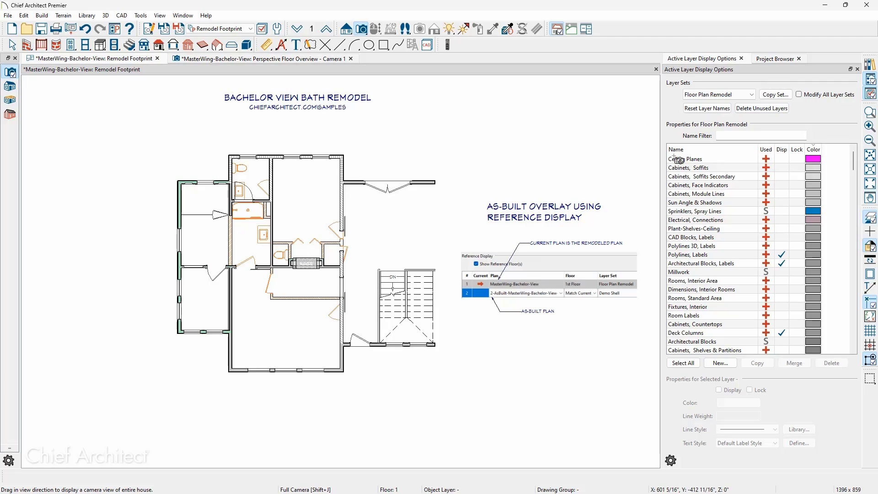
pyautogui.click(869, 219)
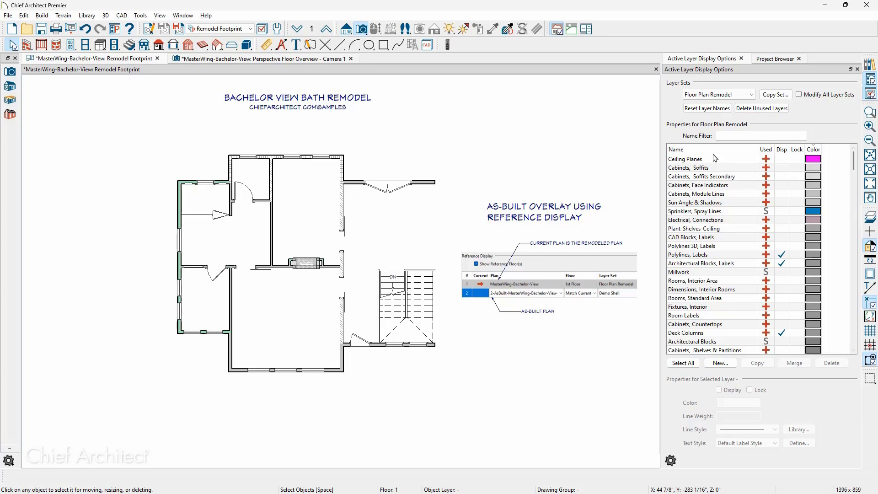
pyautogui.click(240, 30)
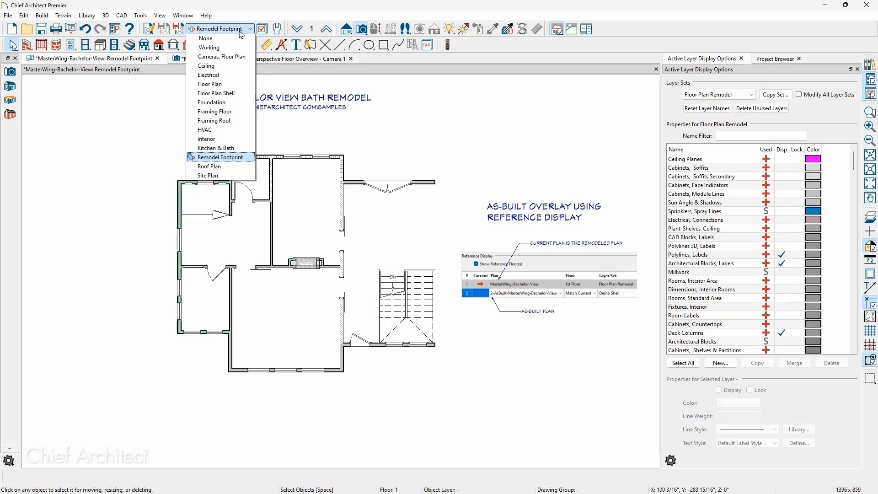
pyautogui.click(220, 149)
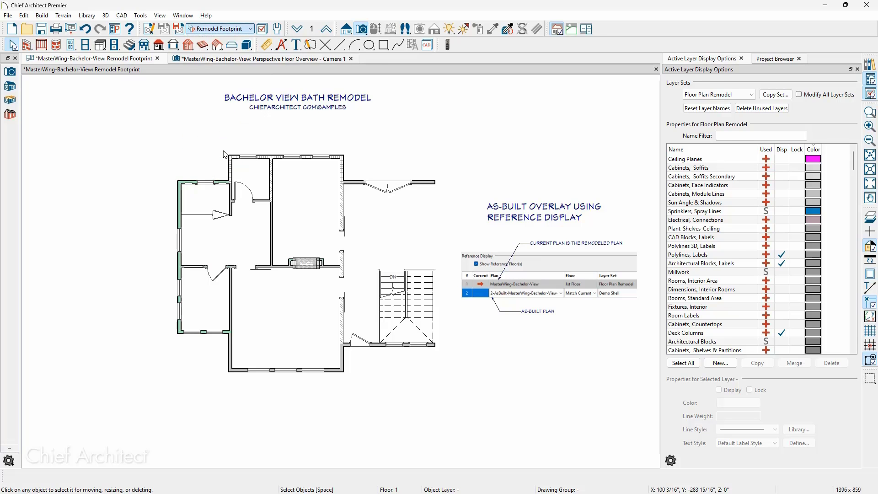
# - Turn on the reference display in the Kitchen & Bath plan to overlay the floor framing around the WC
pyautogui.scroll(3, 224, 154)
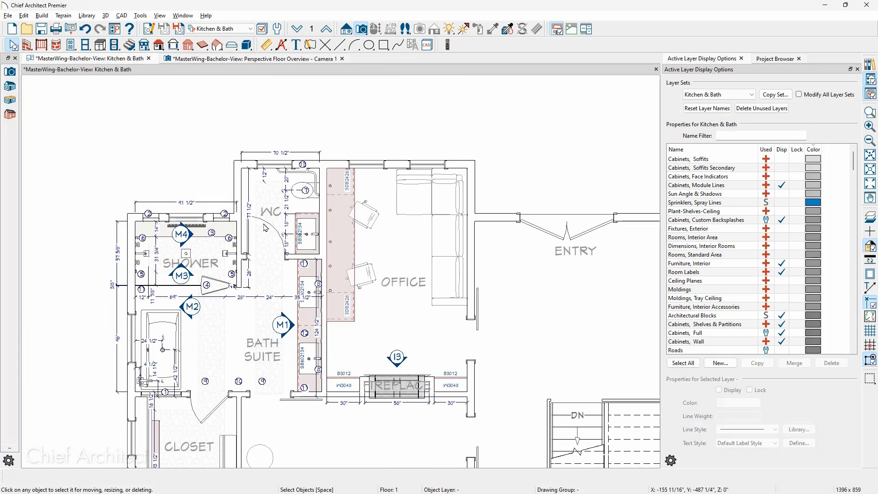
pyautogui.scroll(2, 266, 228)
pyautogui.scroll(2, 274, 217)
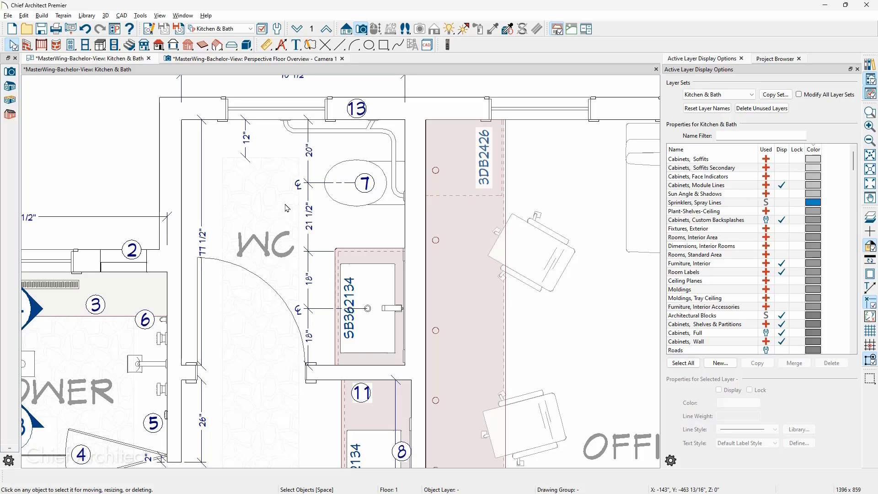
pyautogui.press('F9')
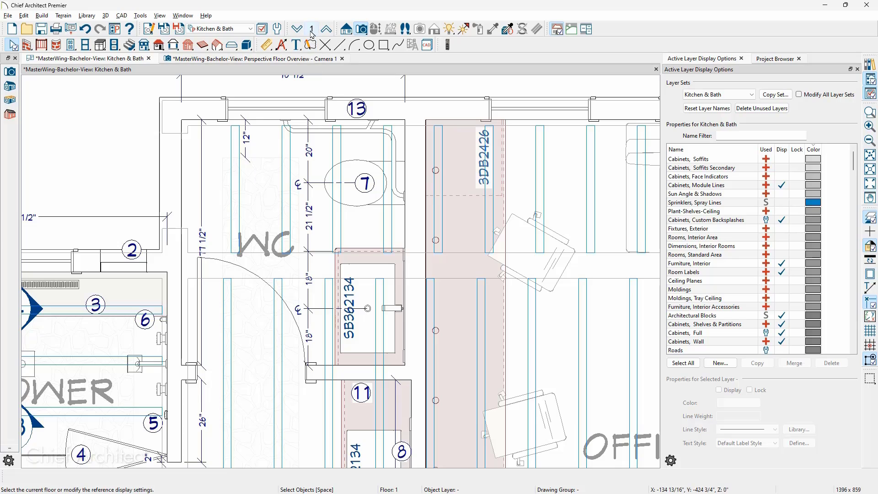
# - Examine the Kitchen & Bath plan's reference display settings and the layers of its Ref. Floor Framing layer set
pyautogui.click(311, 32)
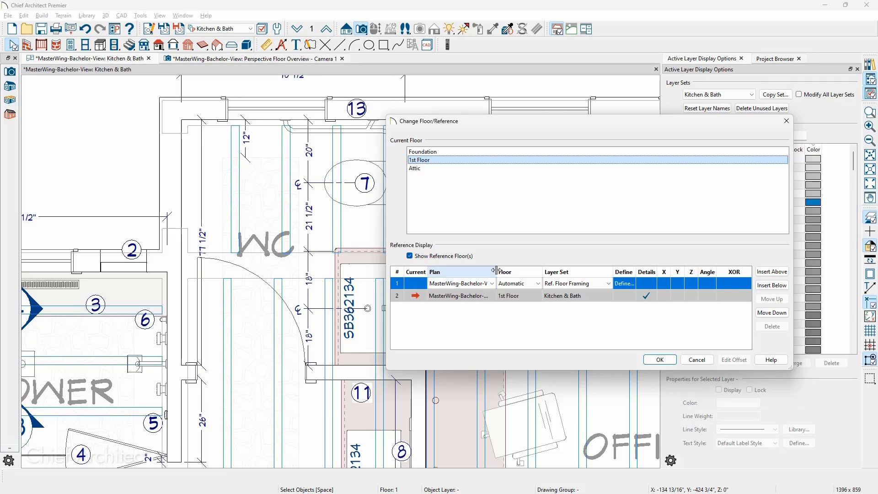
pyautogui.moveTo(497, 272); pyautogui.dragTo(528, 271)
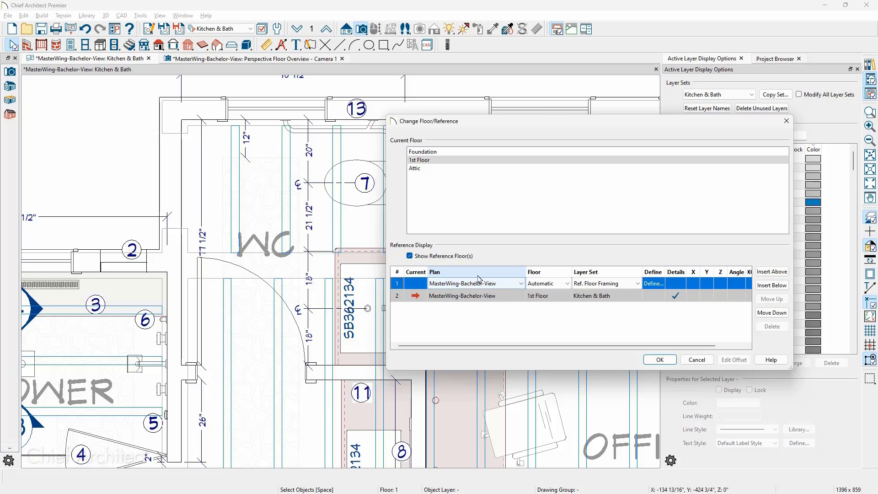
pyautogui.click(526, 286)
pyautogui.click(579, 288)
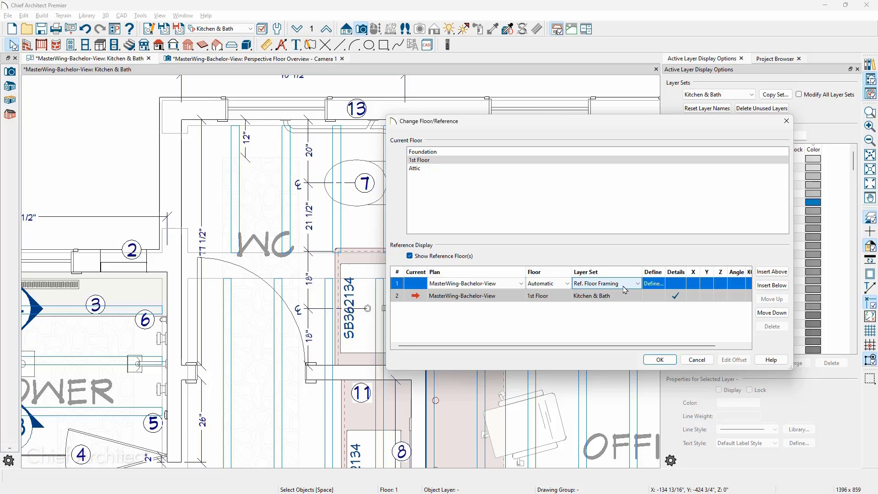
pyautogui.click(653, 283)
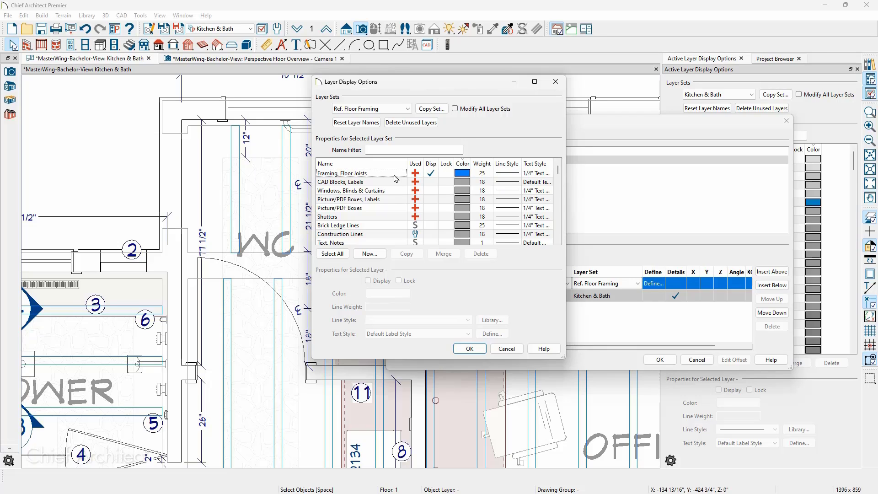
# - Set the Kitchen & Bath plan's reference layer set to Reference Display and view the overlay around the WC and shower
pyautogui.press('Escape')
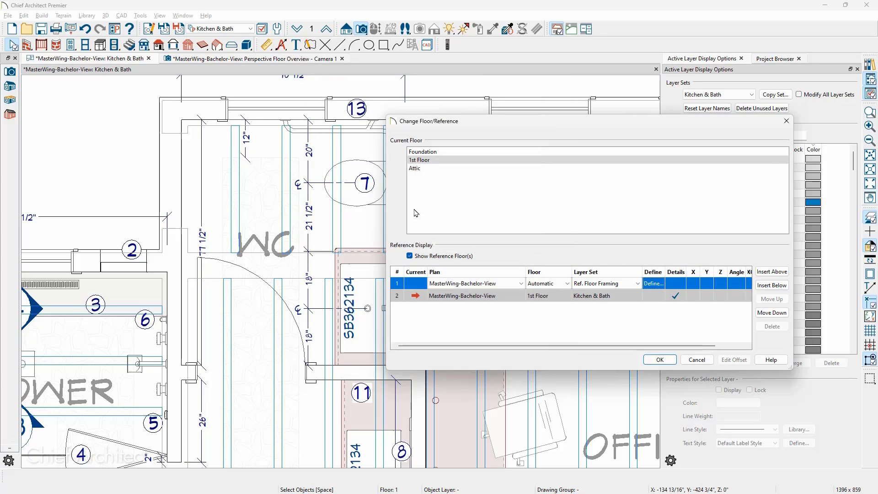
pyautogui.click(613, 284)
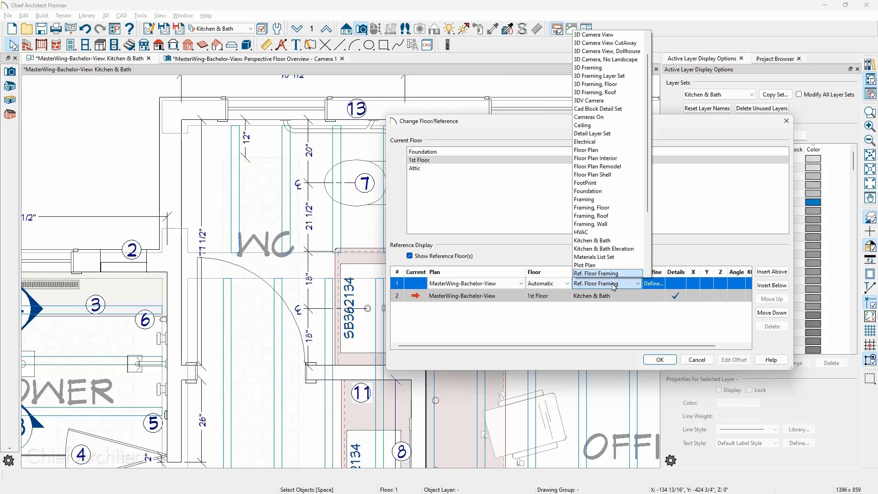
pyautogui.scroll(-1, 614, 271)
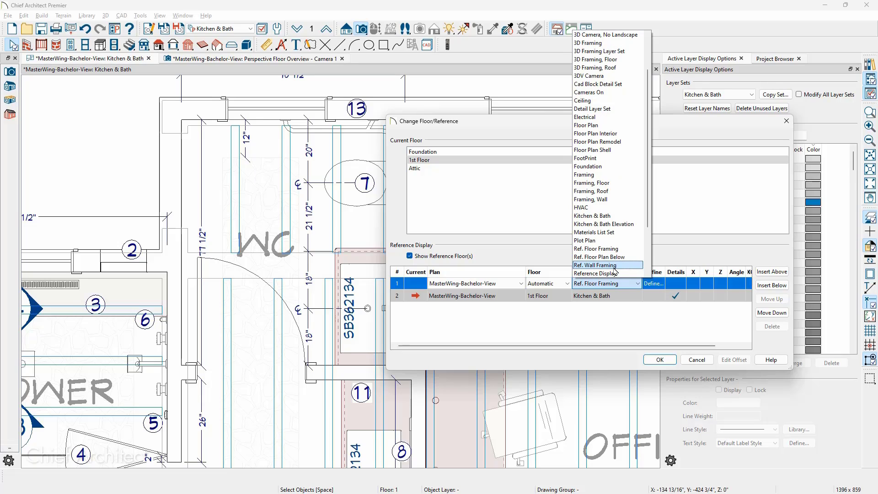
pyautogui.click(614, 273)
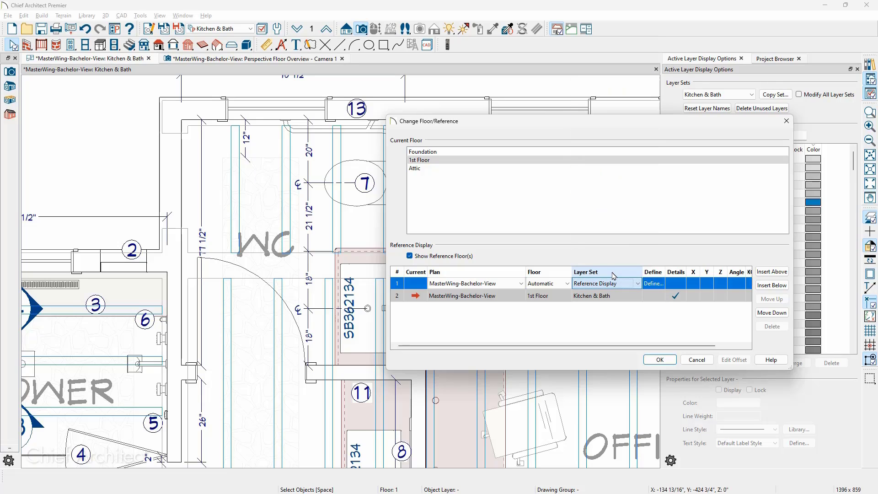
pyautogui.click(658, 359)
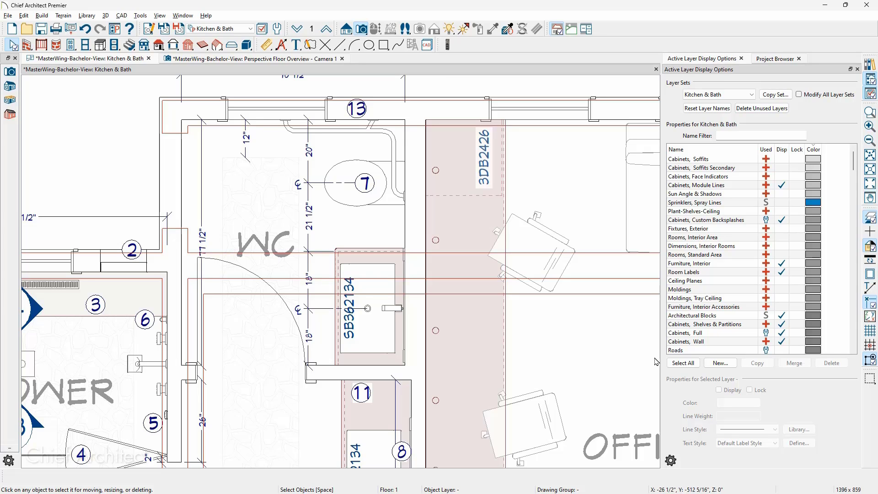
pyautogui.scroll(-4, 200, 136)
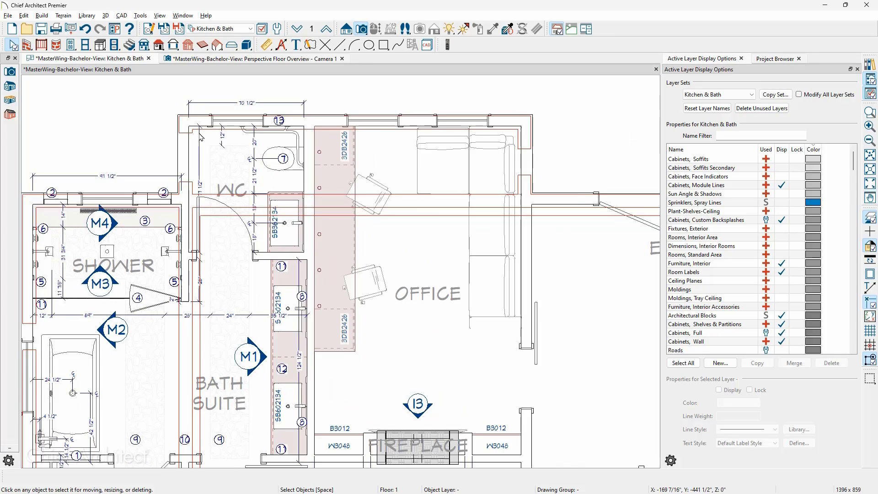
pyautogui.scroll(-1, 200, 136)
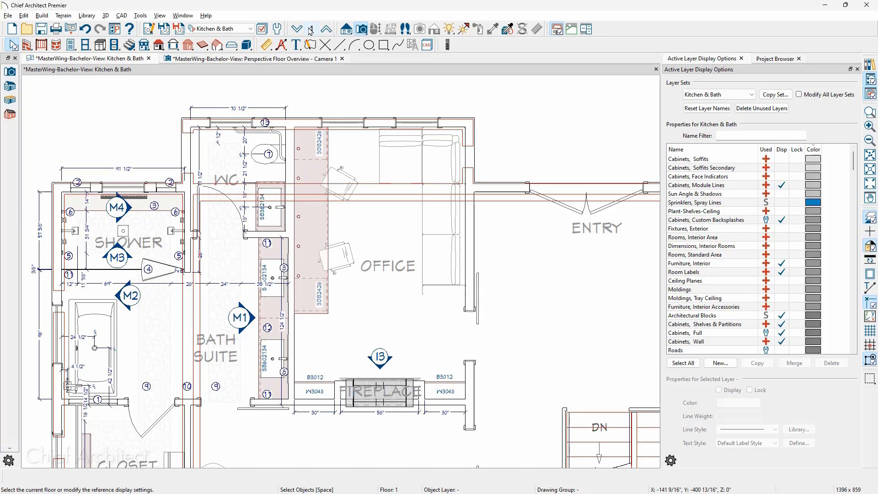
# - Switch the Kitchen & Bath plan's reference layer set to Ref. Floor Framing through the layer display options
pyautogui.click(311, 29)
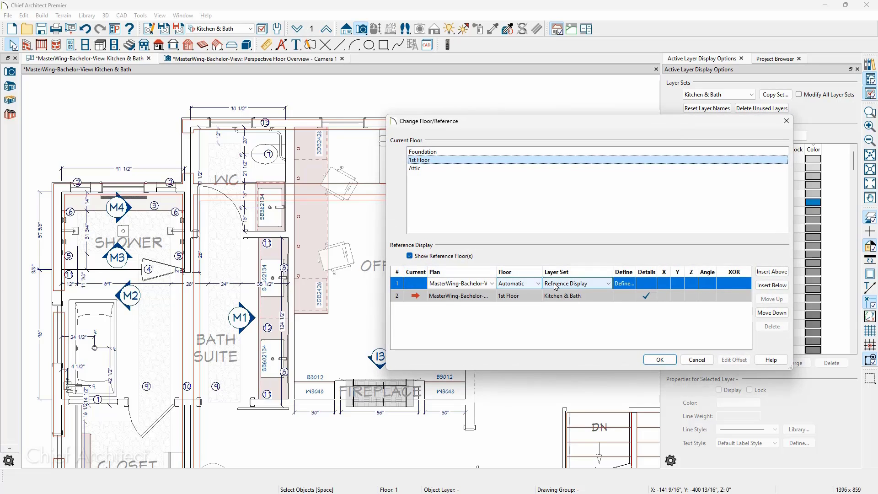
pyautogui.click(598, 285)
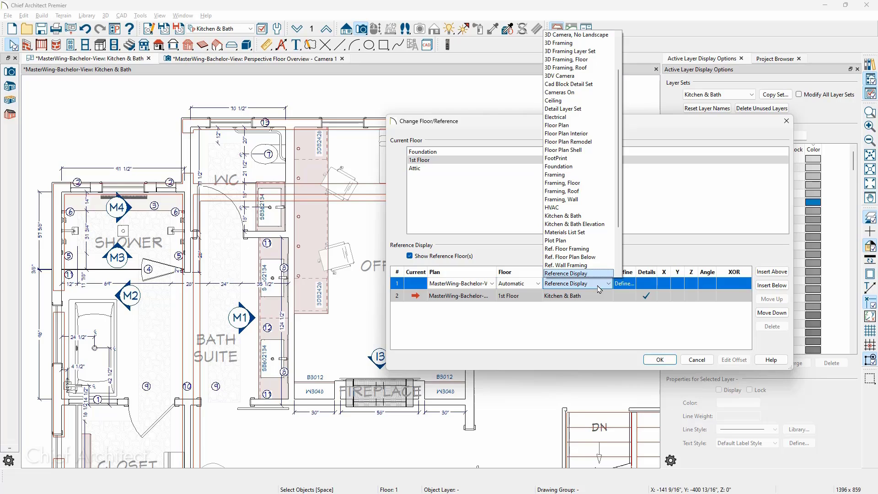
pyautogui.click(598, 289)
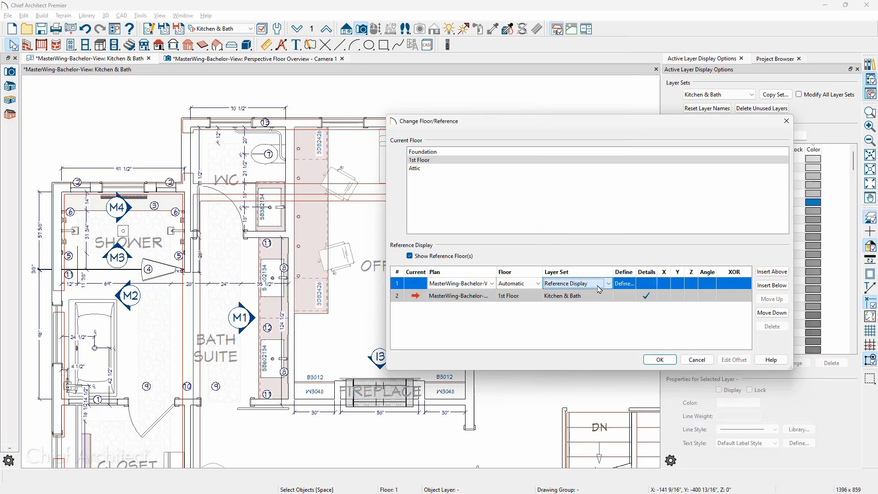
pyautogui.click(624, 283)
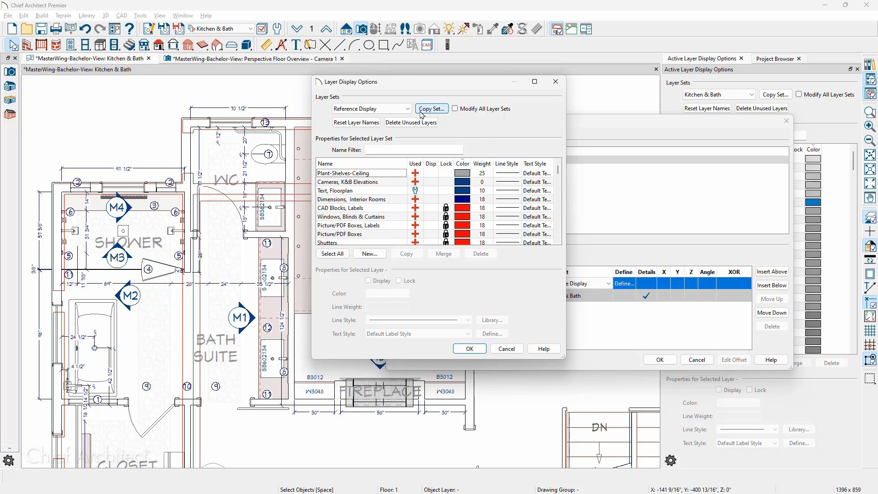
pyautogui.click(407, 108)
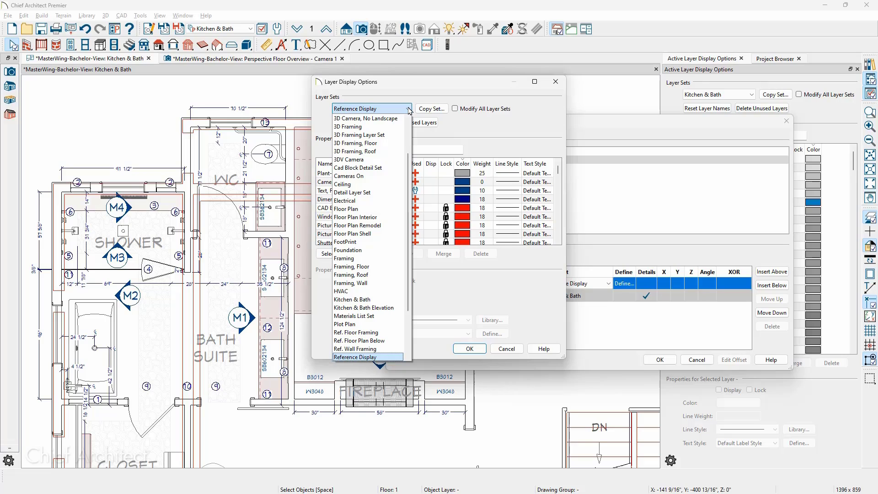
pyautogui.press('Up')
pyautogui.press('Up')
pyautogui.press('Up')
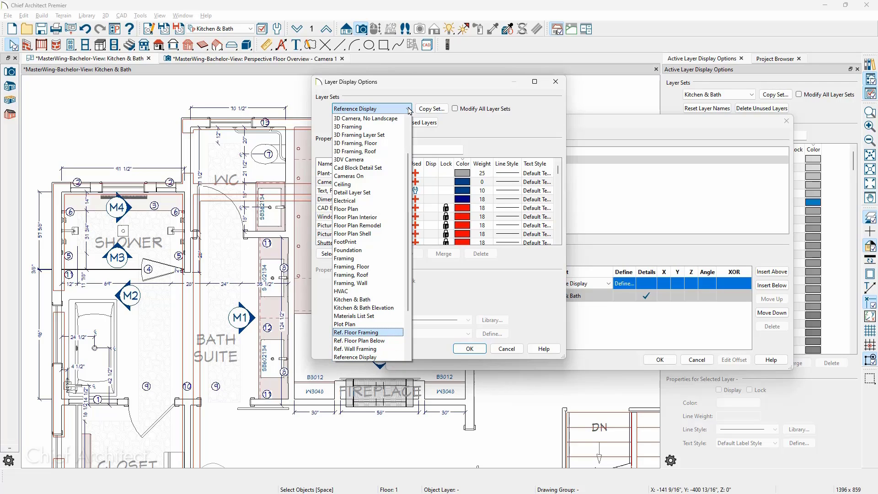
pyautogui.press('Return')
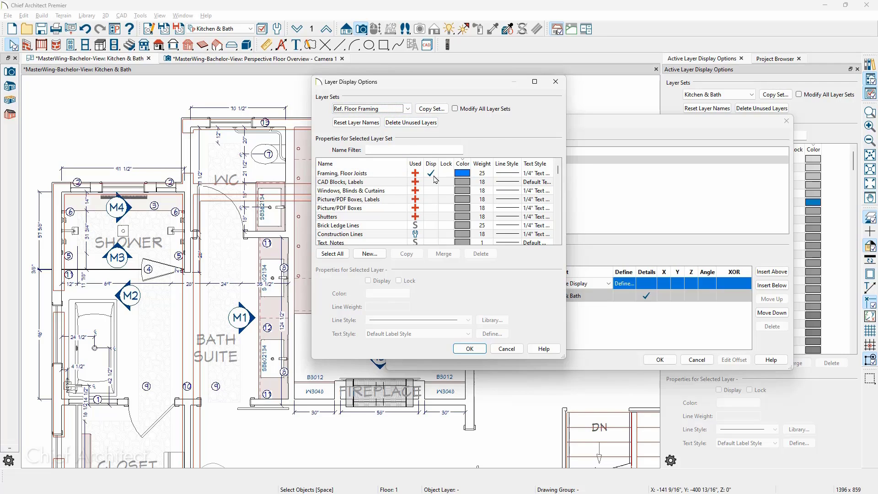
pyautogui.click(470, 348)
pyautogui.click(659, 360)
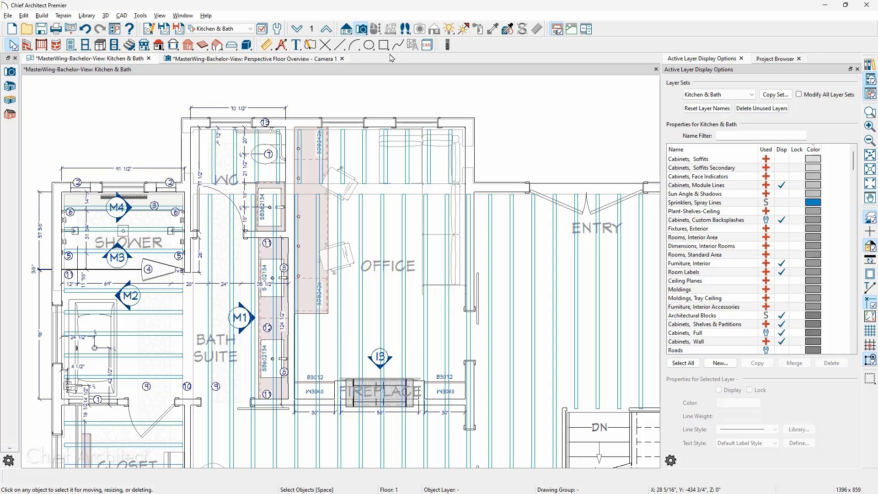
# - Switch to the Remodel Footprint saved plan view and open the green exterior wall's type definition at its main layer
pyautogui.click(224, 29)
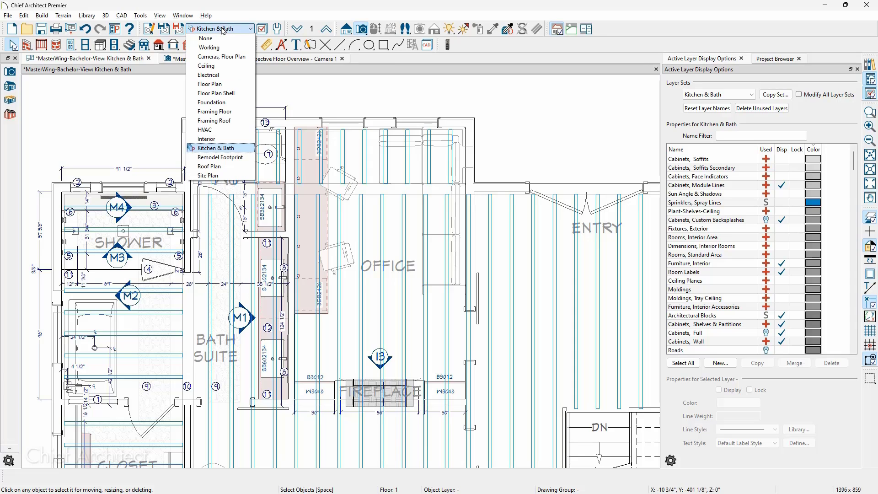
pyautogui.click(220, 157)
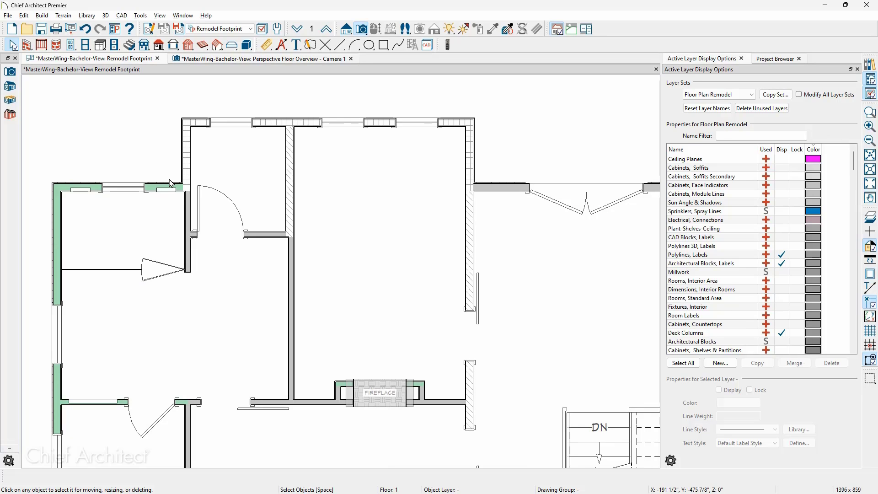
pyautogui.click(56, 226)
pyautogui.doubleClick(56, 225)
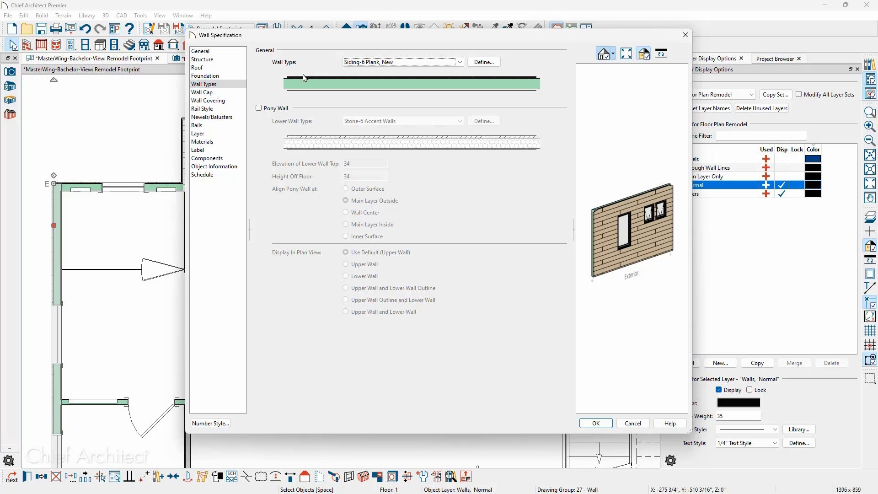
pyautogui.click(483, 62)
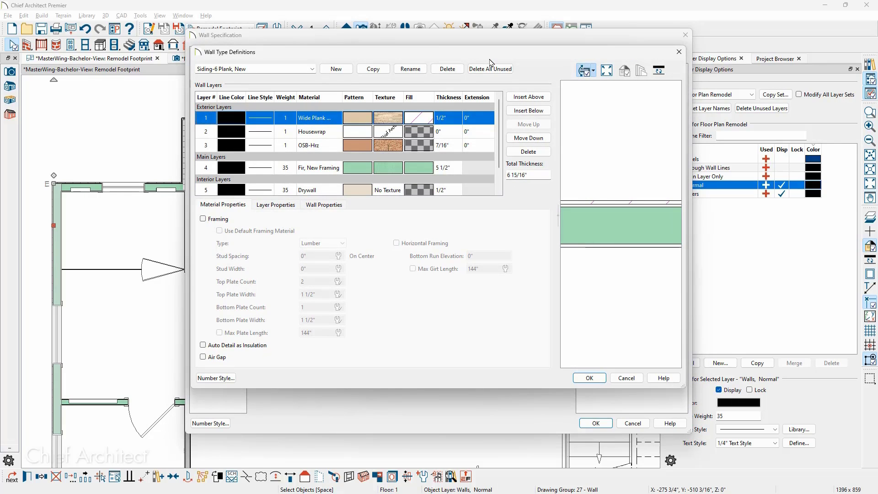
pyautogui.click(332, 168)
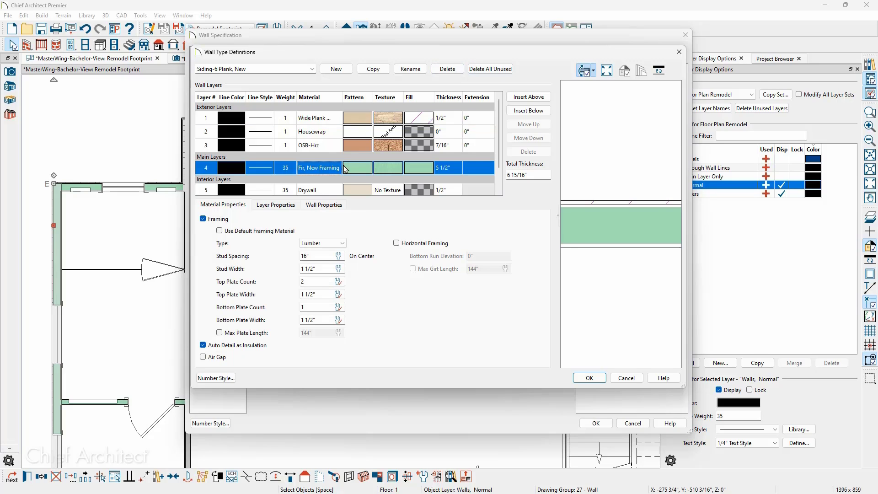
# - Examine the definition of the main layer's Fir, New Framing material, leaving the wall specification unchanged
pyautogui.click(388, 171)
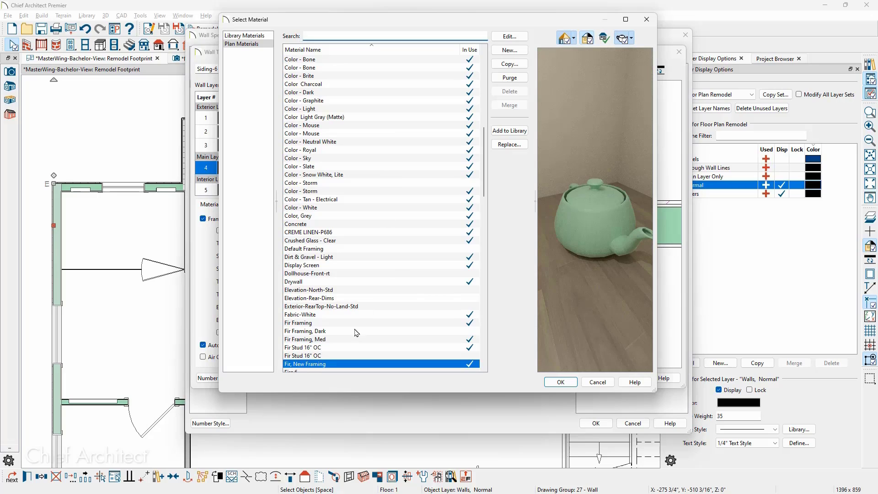
pyautogui.click(506, 35)
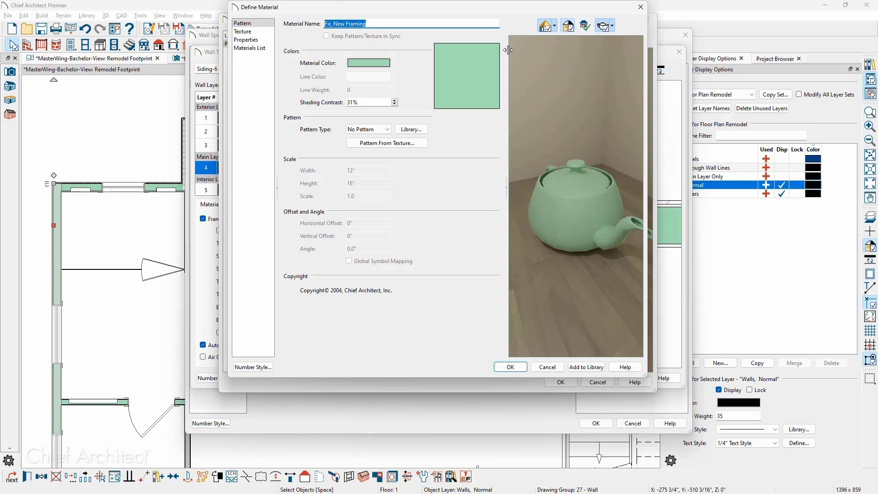
pyautogui.click(640, 7)
pyautogui.click(645, 19)
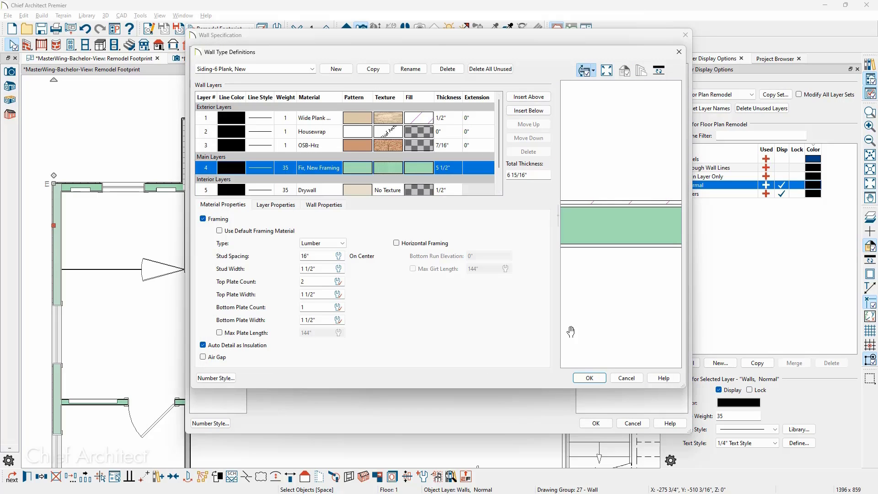
pyautogui.click(588, 377)
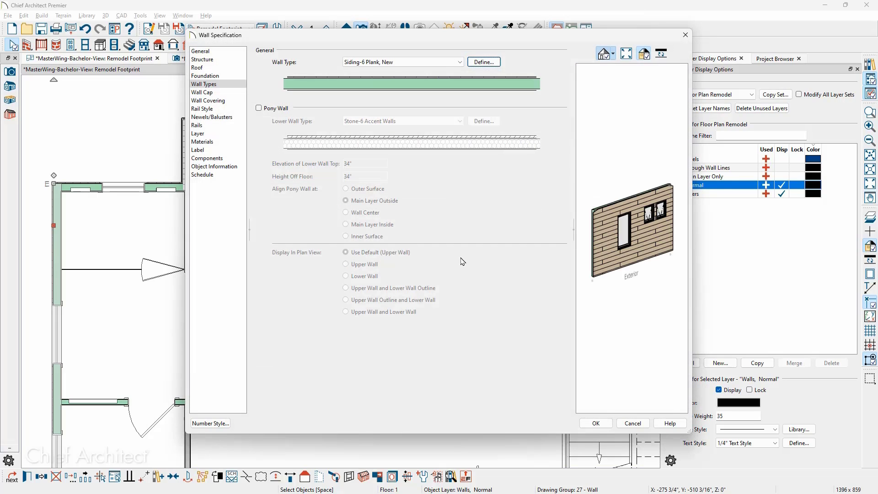
pyautogui.click(685, 35)
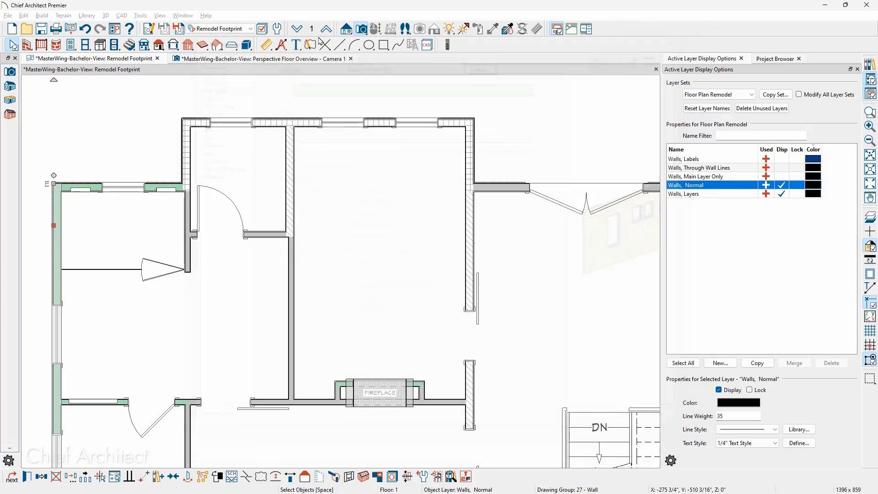
# - Examine the new-framing walls in the perspective floor overview and return to the Remodel Footprint plan
pyautogui.click(263, 60)
pyautogui.scroll(-3, 429, 207)
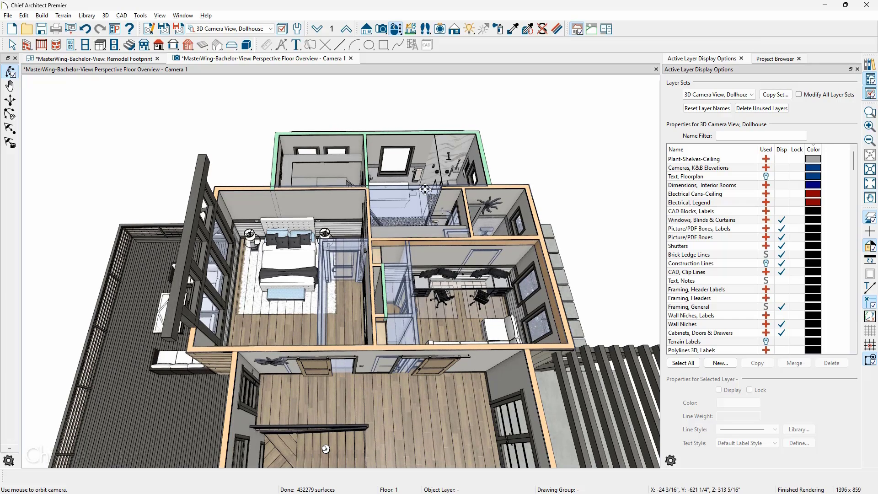
pyautogui.click(141, 61)
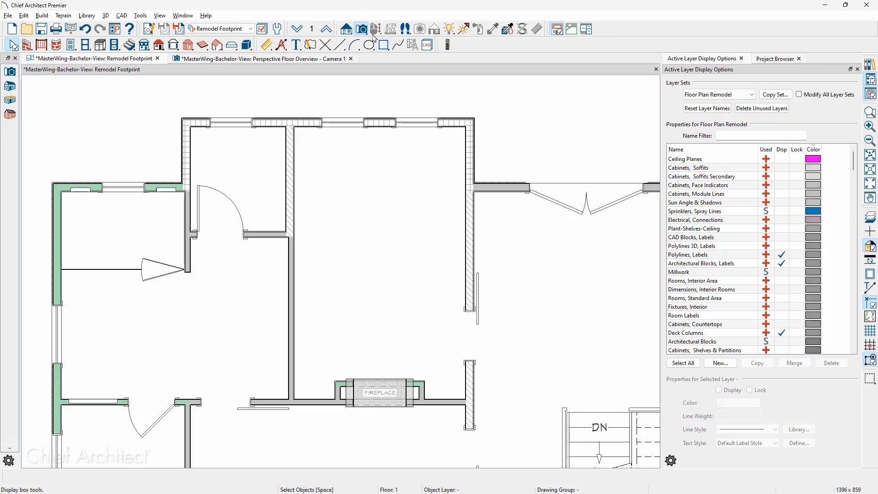
# - Create a perspective framing overview of the remodel and view the new addition's framing from several sides
pyautogui.click(9, 72)
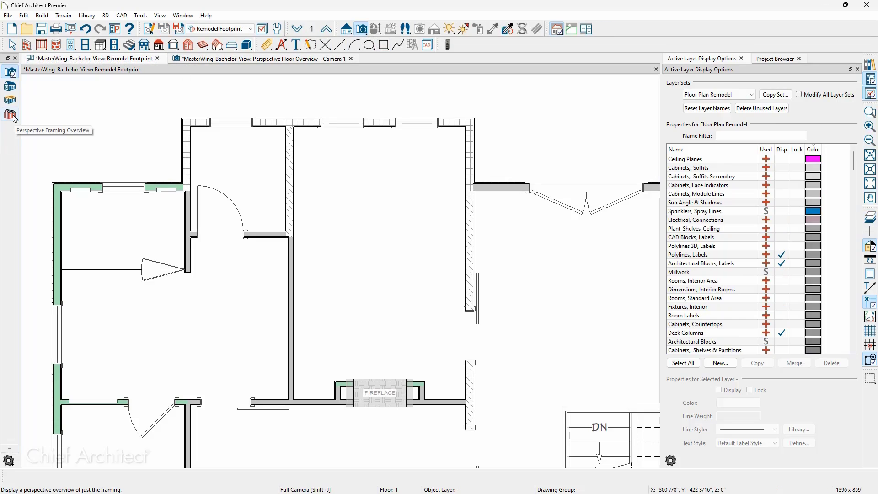
pyautogui.click(10, 115)
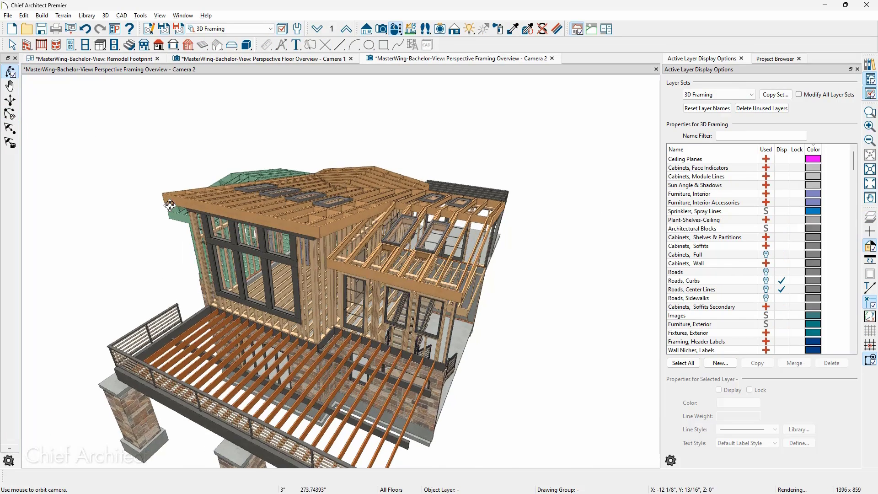
pyautogui.moveTo(170, 205); pyautogui.dragTo(416, 266)
pyautogui.scroll(4, 420, 281)
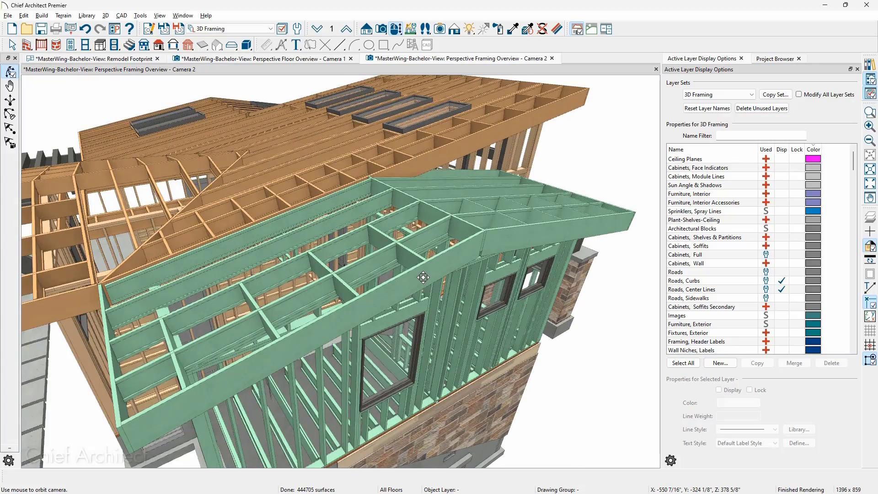
pyautogui.scroll(-2, 423, 277)
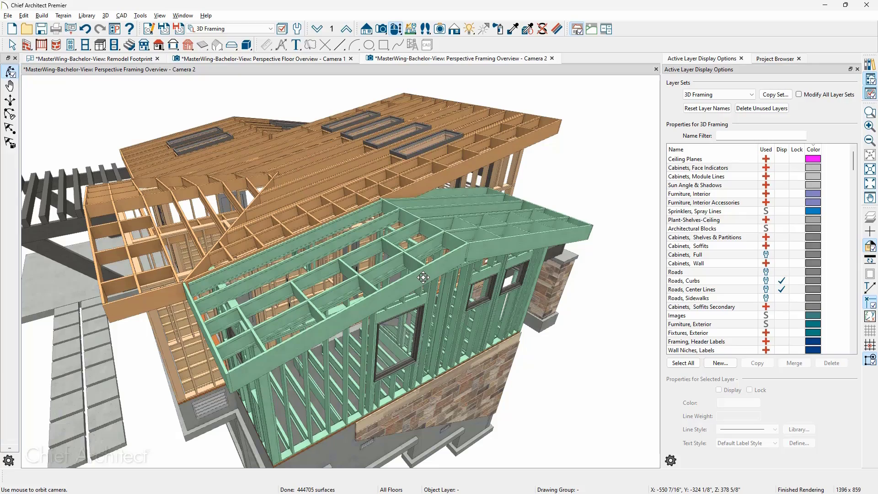
pyautogui.moveTo(423, 277); pyautogui.dragTo(225, 253)
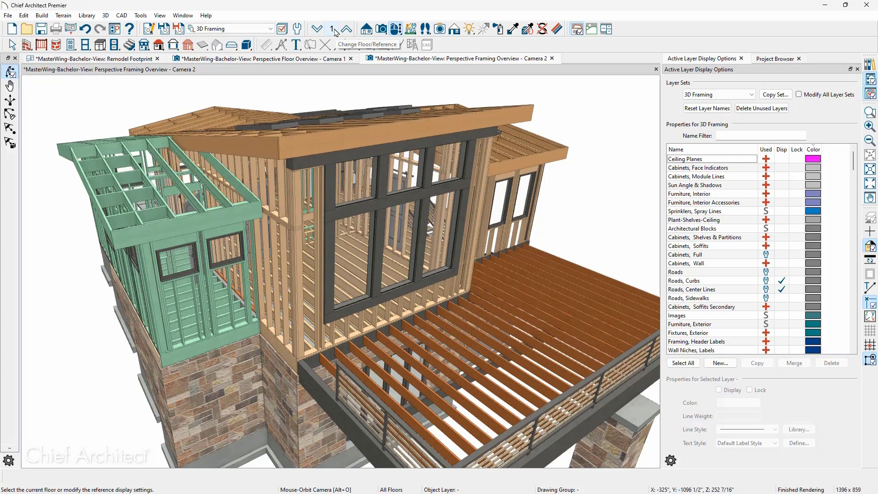
# - Overlay the 2-AsBuilt-MasterWing-Bachelor-View plan as a reference model in the framing overview, using the 3D Framing layer set and Glass House rendering
pyautogui.click(332, 29)
pyautogui.click(490, 296)
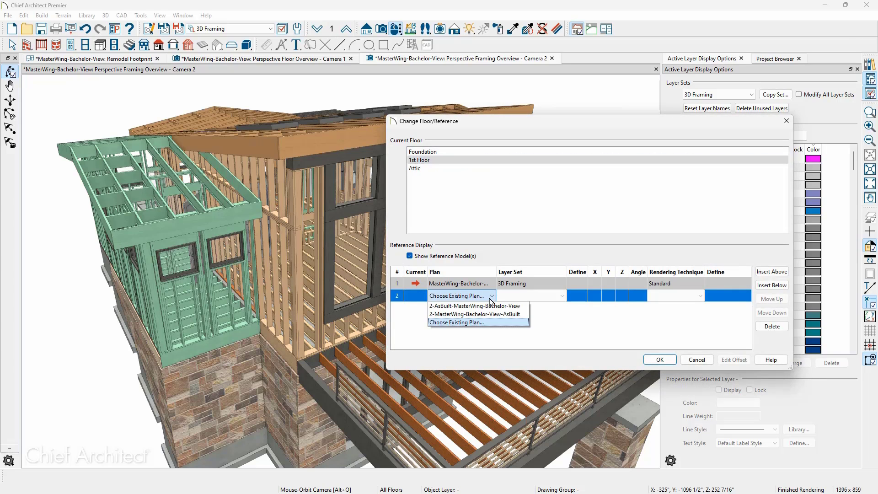
pyautogui.click(524, 306)
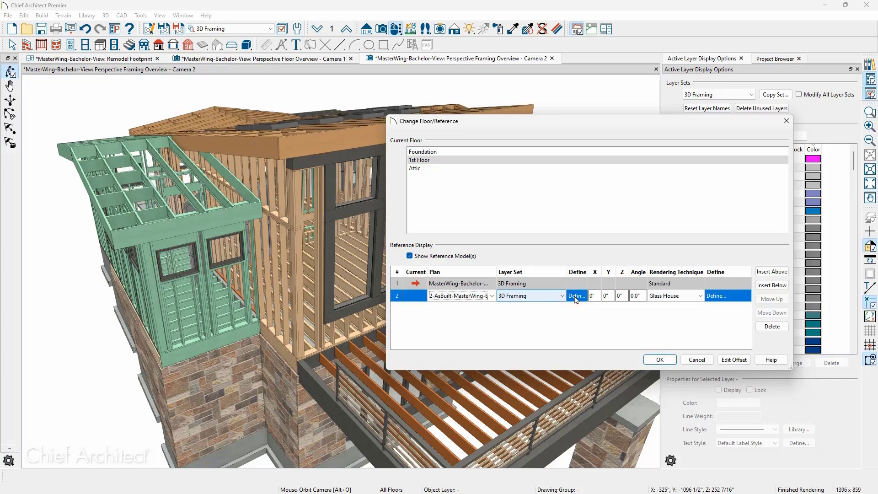
pyautogui.click(660, 360)
pyautogui.moveTo(389, 282); pyautogui.dragTo(293, 242)
pyautogui.scroll(4, 292, 217)
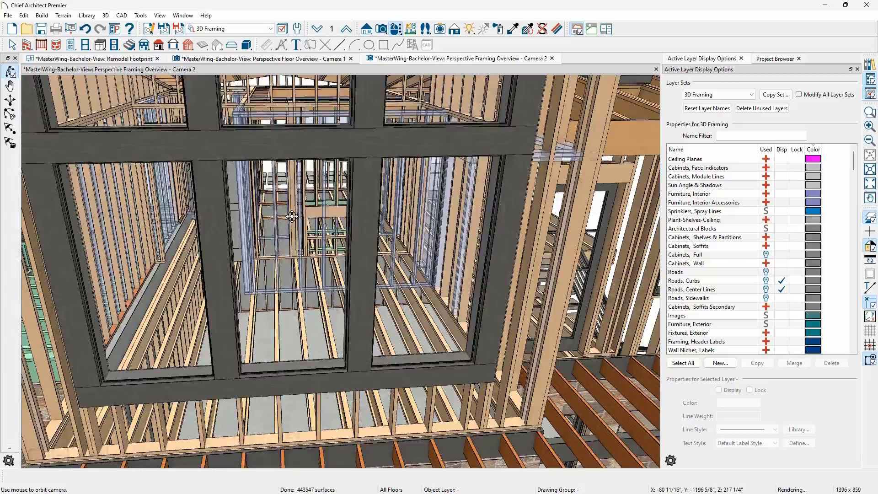
# - Examine the framing overview with its as-built overlay from the deck side and around the green-framed addition
pyautogui.scroll(-1, 291, 217)
pyautogui.scroll(-4, 291, 216)
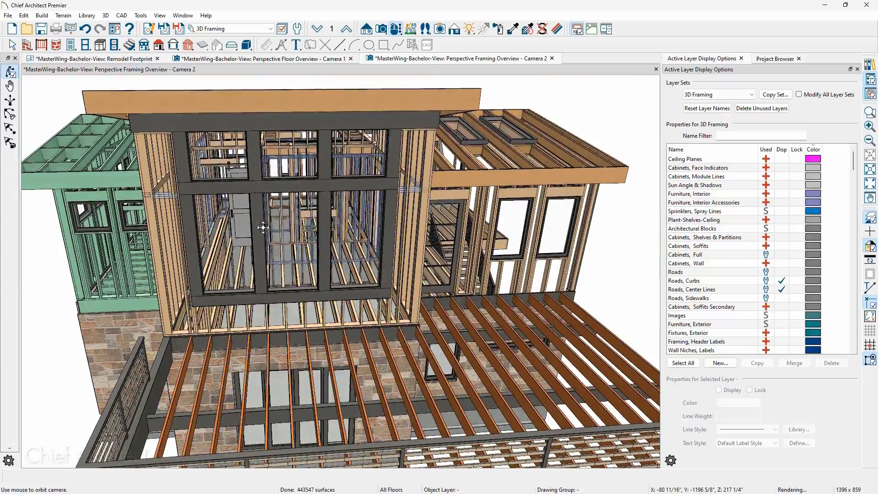
pyautogui.scroll(1, 214, 231)
pyautogui.moveTo(214, 232); pyautogui.dragTo(291, 237)
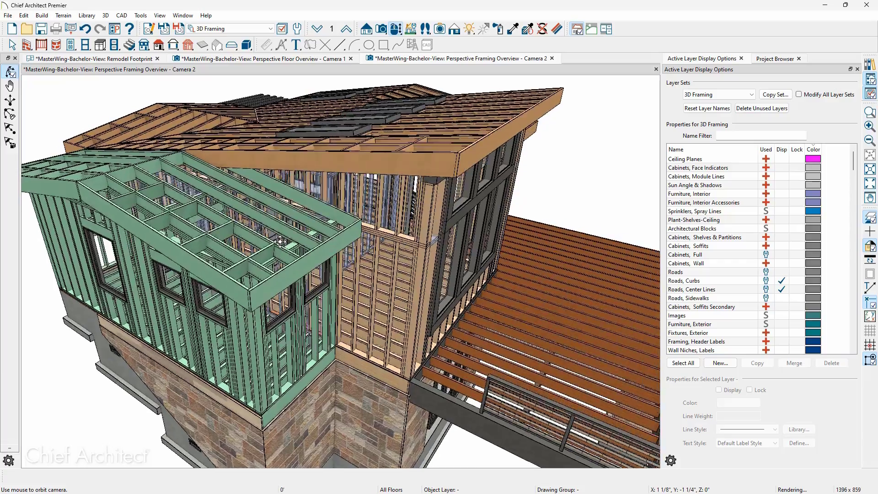
pyautogui.moveTo(291, 237); pyautogui.dragTo(267, 243)
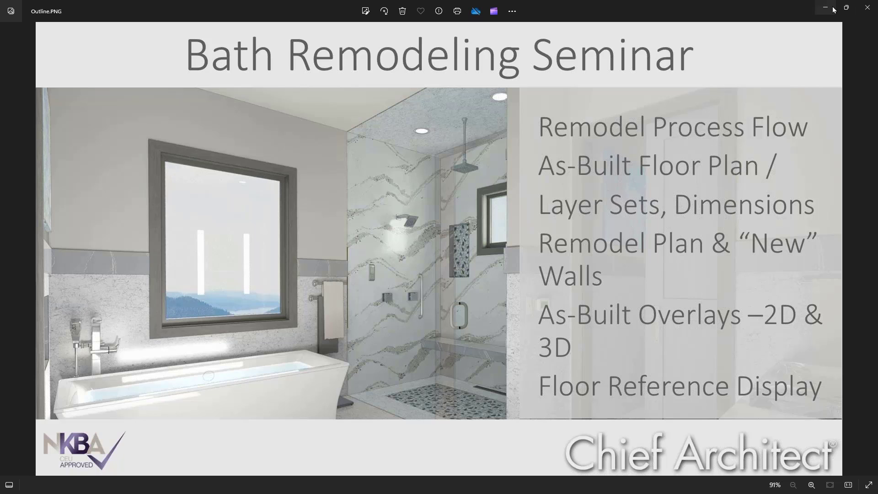
# - Return to the Sample-Bath floor overview and lower the top edge of the frontmost shower glass wall by 22 inches
pyautogui.click(863, 8)
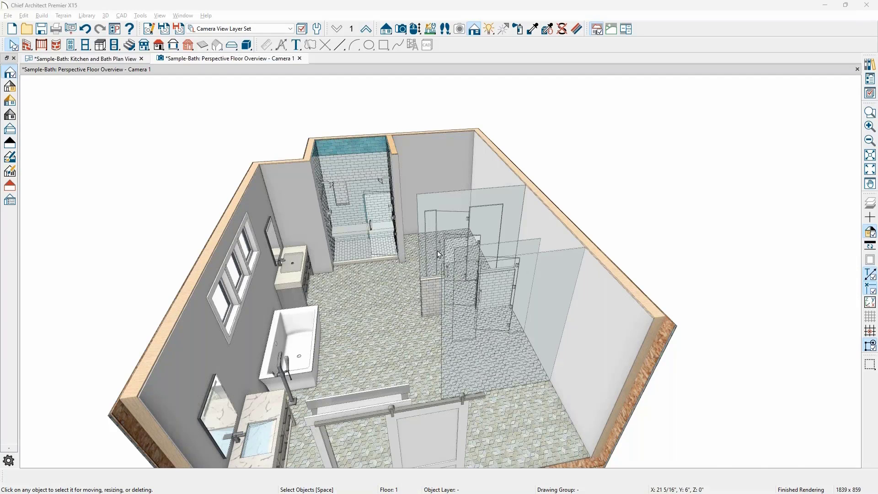
pyautogui.scroll(2, 439, 254)
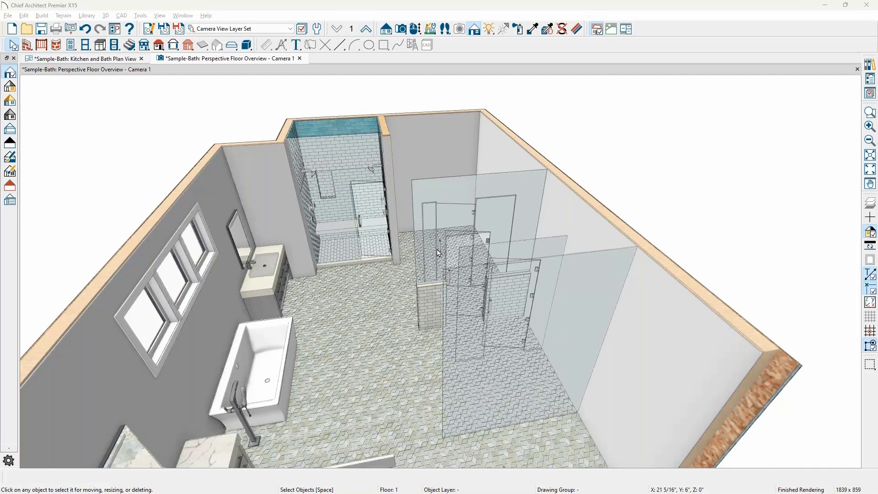
pyautogui.moveTo(438, 253); pyautogui.dragTo(406, 230, button='middle')
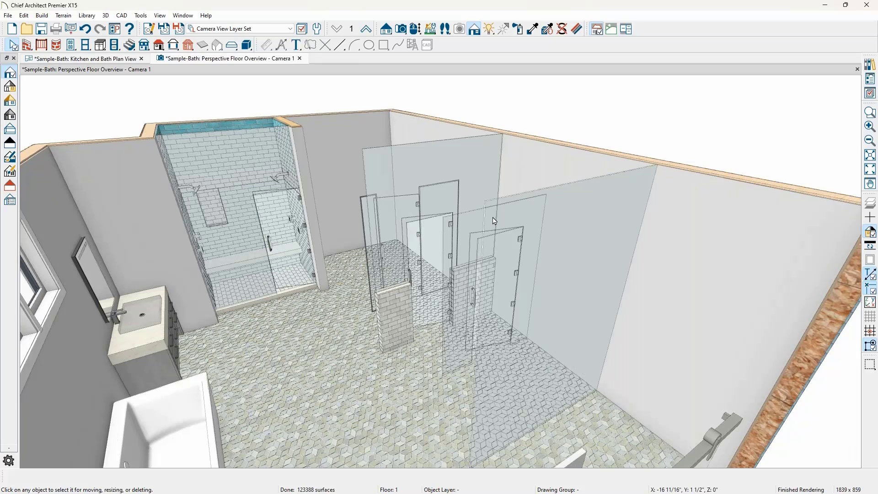
pyautogui.click(579, 246)
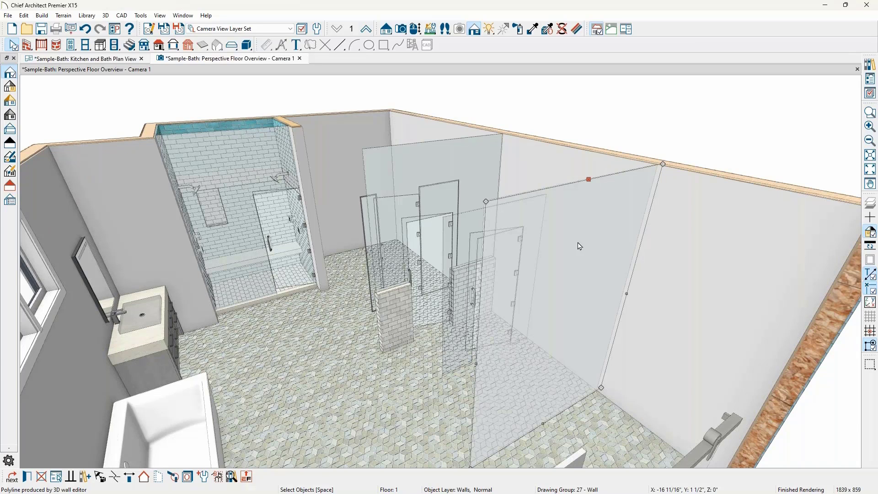
pyautogui.moveTo(588, 179); pyautogui.dragTo(585, 227)
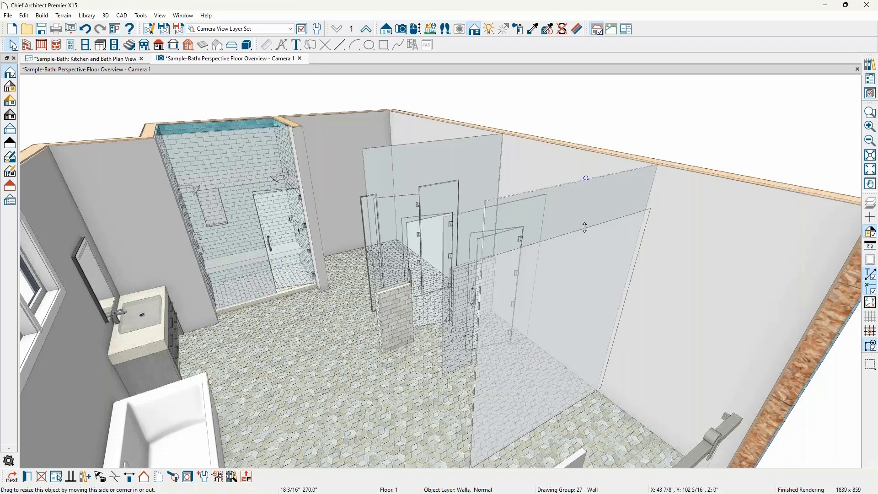
pyautogui.press('Tab')
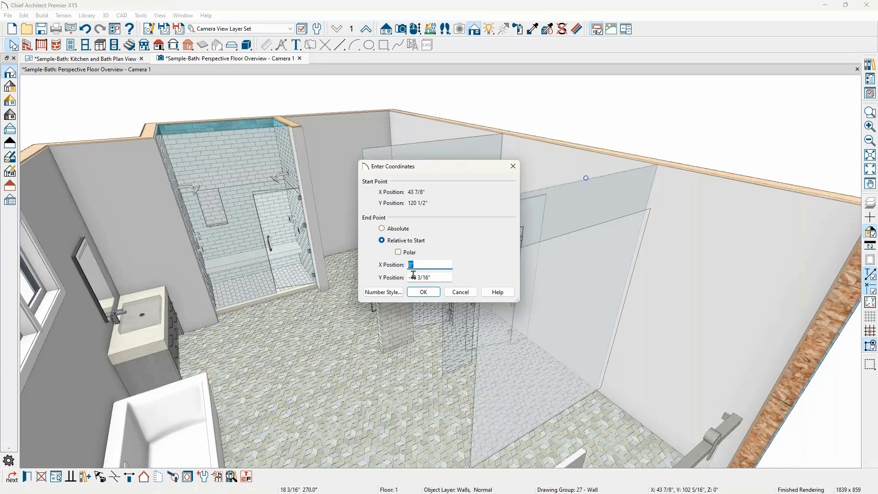
pyautogui.moveTo(411, 278); pyautogui.dragTo(444, 283)
pyautogui.write('22')
pyautogui.click(432, 295)
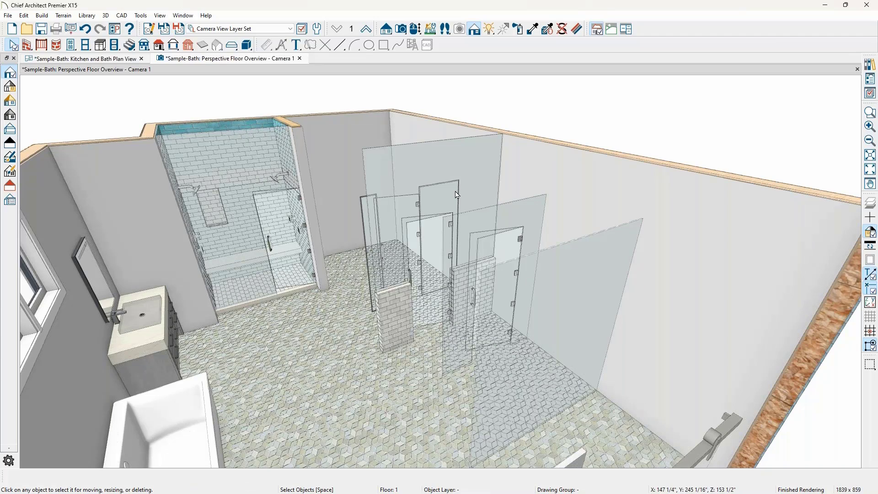
# - Reduce the glass shower door's height to about 71 1/2 inches and view the enclosure from the door side
pyautogui.moveTo(331, 183); pyautogui.dragTo(333, 183, button='middle')
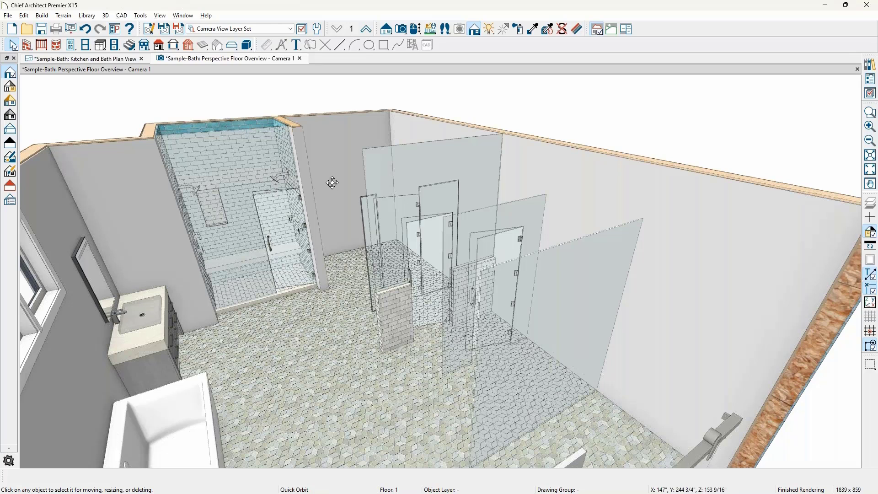
pyautogui.moveTo(333, 182)
pyautogui.mouseDown(button='middle')
pyautogui.moveTo(497, 252)
pyautogui.moveTo(522, 209)
pyautogui.moveTo(322, 182)
pyautogui.mouseUp(button='middle')
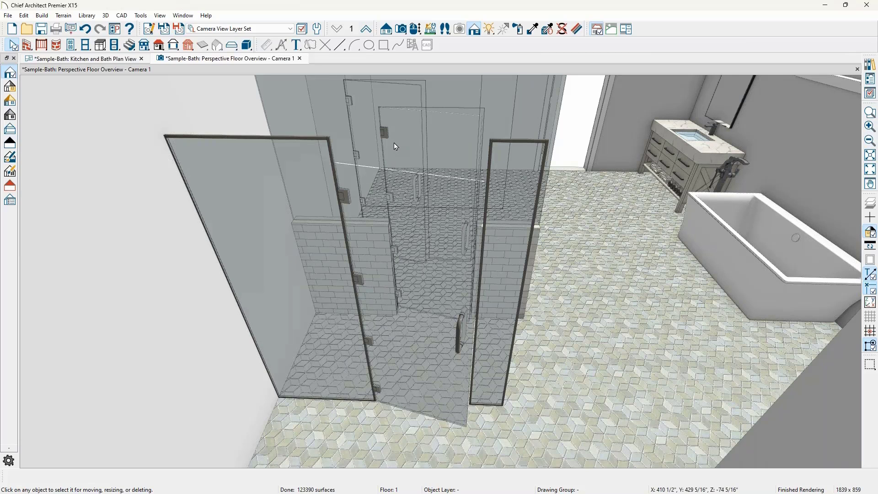
pyautogui.click(389, 182)
pyautogui.moveTo(410, 164); pyautogui.dragTo(400, 299)
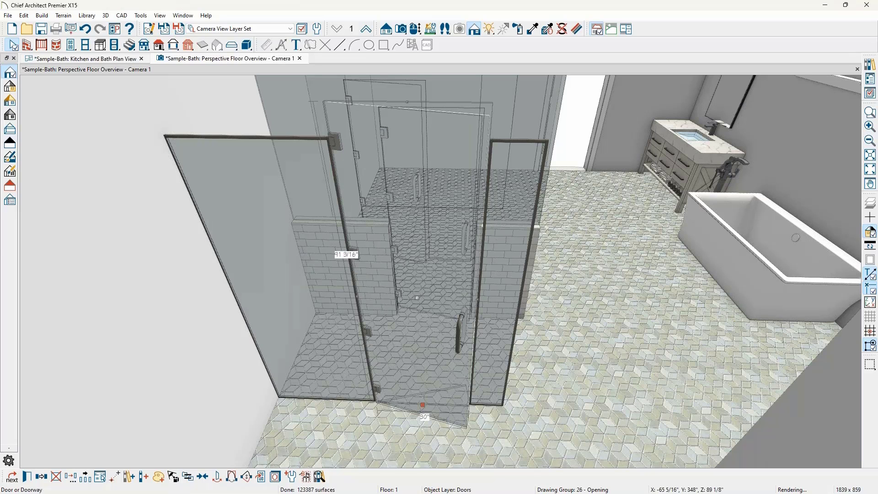
pyautogui.moveTo(407, 102); pyautogui.dragTo(403, 203)
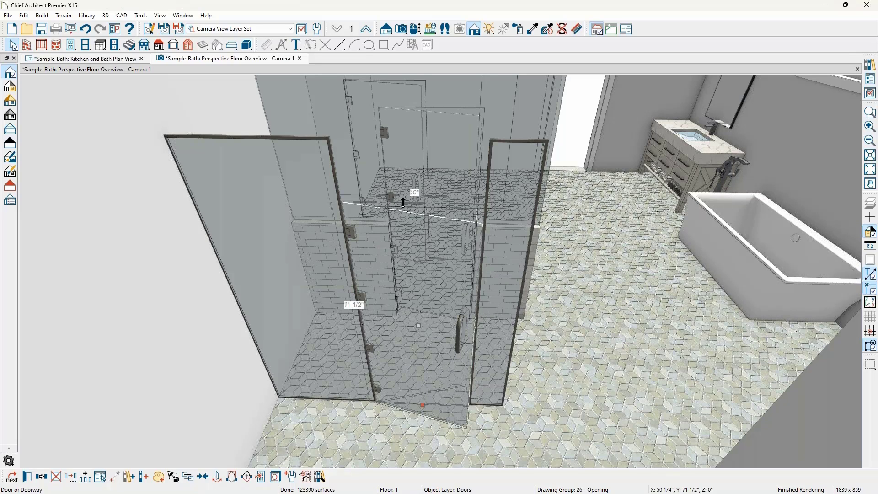
pyautogui.press('Escape')
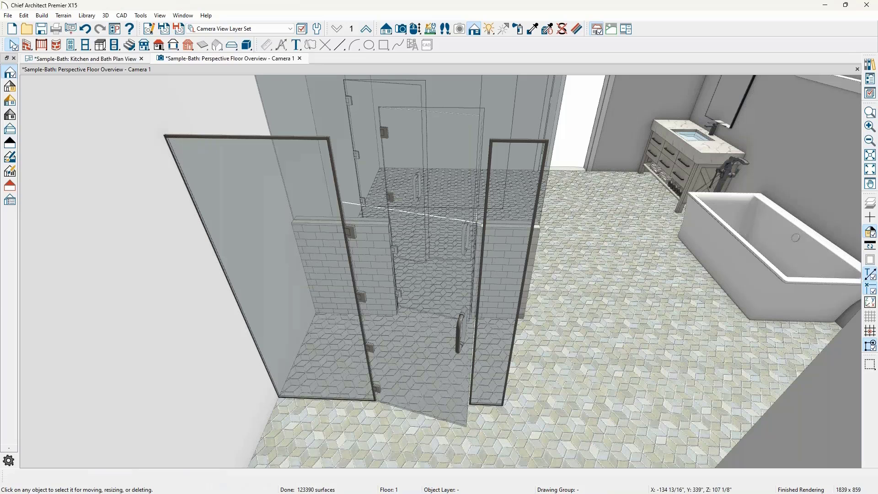
pyautogui.scroll(-2, 445, 199)
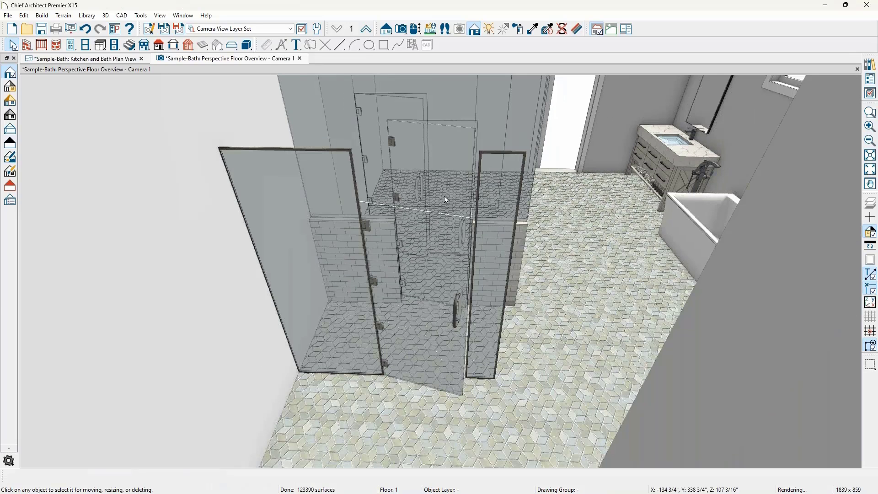
pyautogui.moveTo(445, 199); pyautogui.dragTo(306, 247, button='middle')
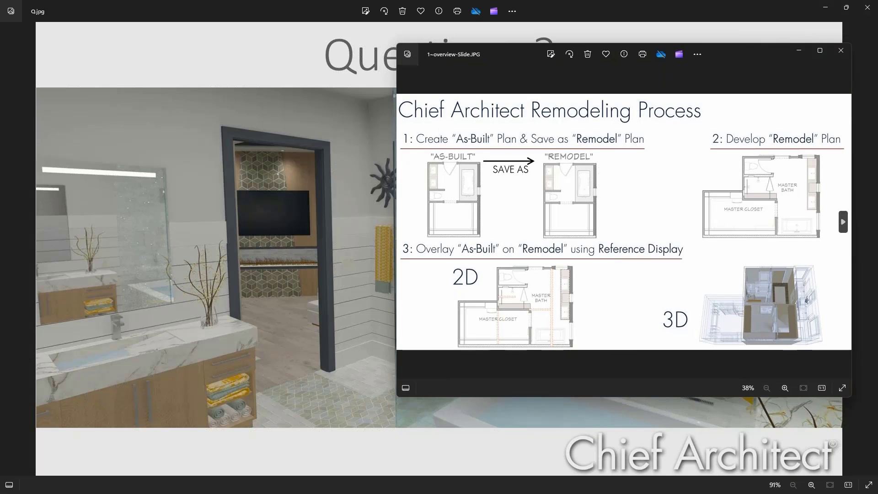
# - Show the Chief Architect Remodeling Process slide enlarged, and minimize the image windows to return to Chief Architect
pyautogui.click(820, 51)
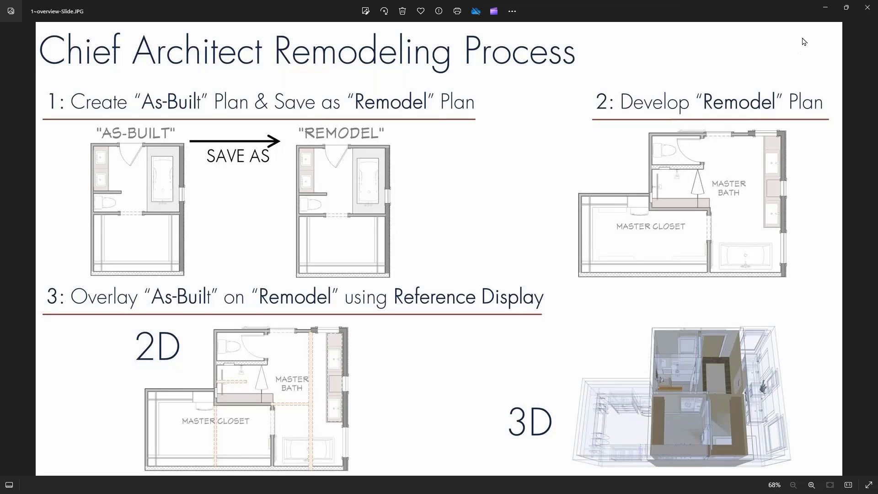
pyautogui.click(827, 8)
pyautogui.click(827, 7)
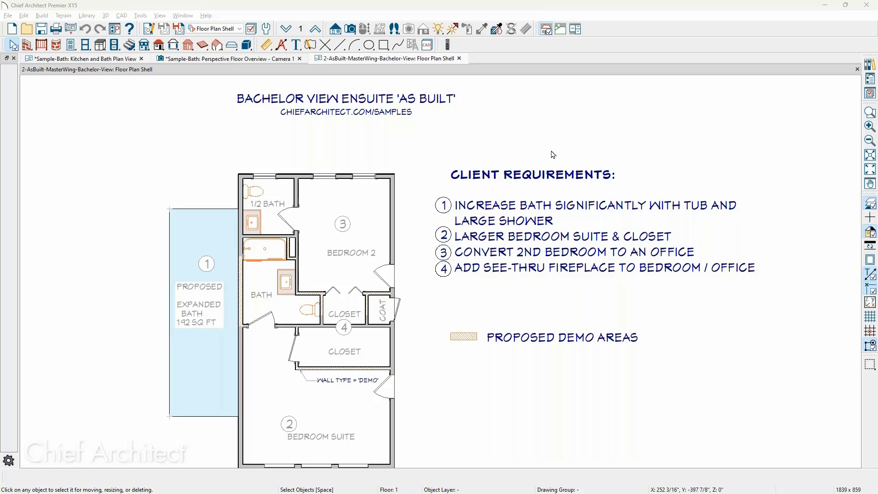
# - View the as-built plan in a perspective floor overview, and close the camera view and the plan without saving
pyautogui.scroll(1, 255, 291)
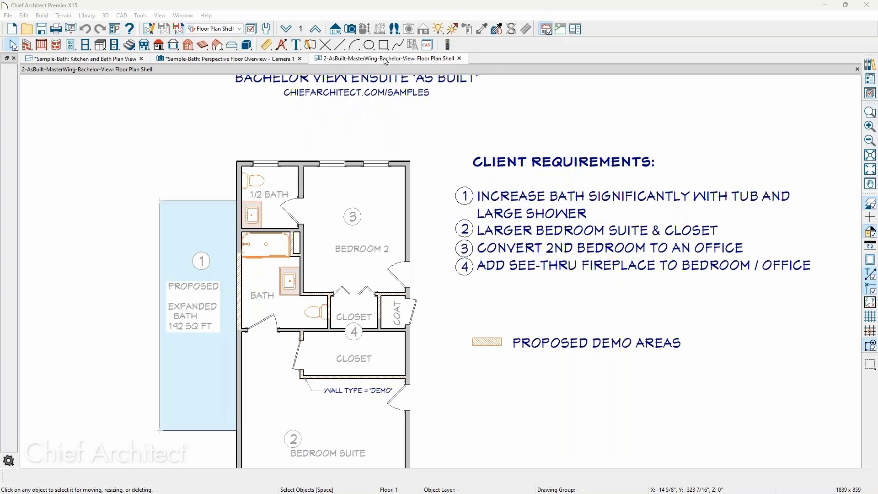
pyautogui.click(351, 29)
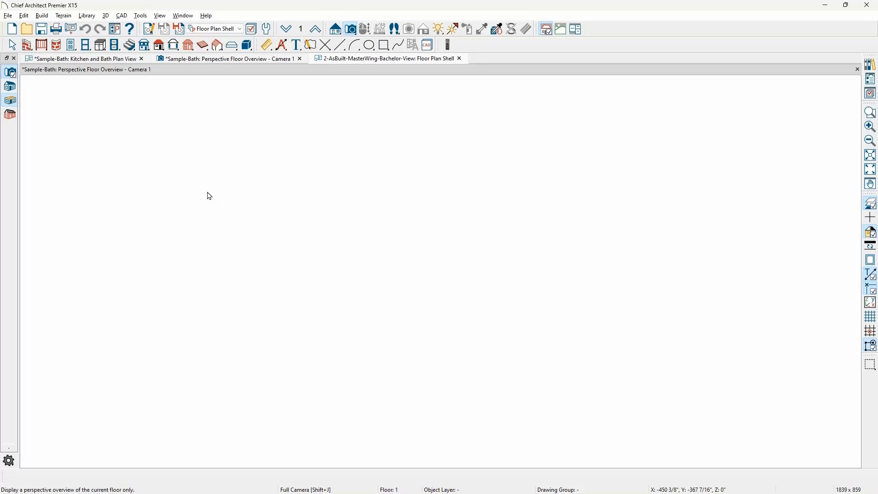
pyautogui.moveTo(206, 191); pyautogui.dragTo(607, 96)
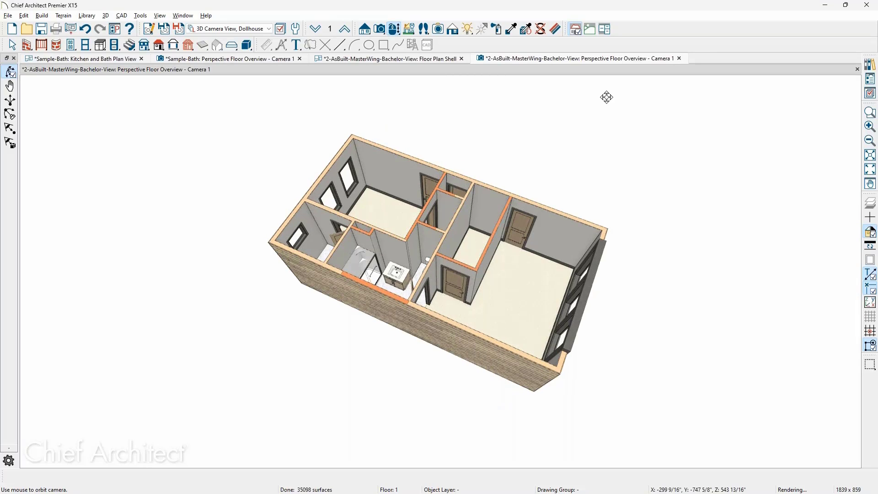
pyautogui.click(679, 58)
pyautogui.click(461, 58)
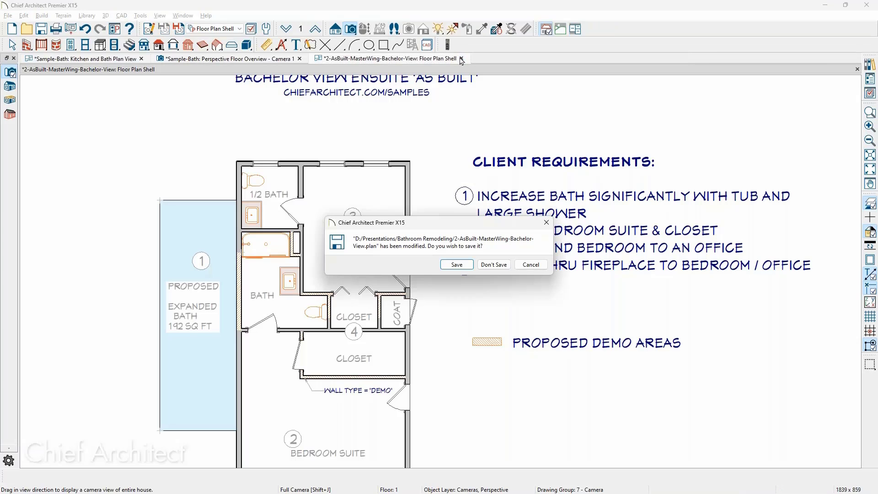
pyautogui.click(494, 266)
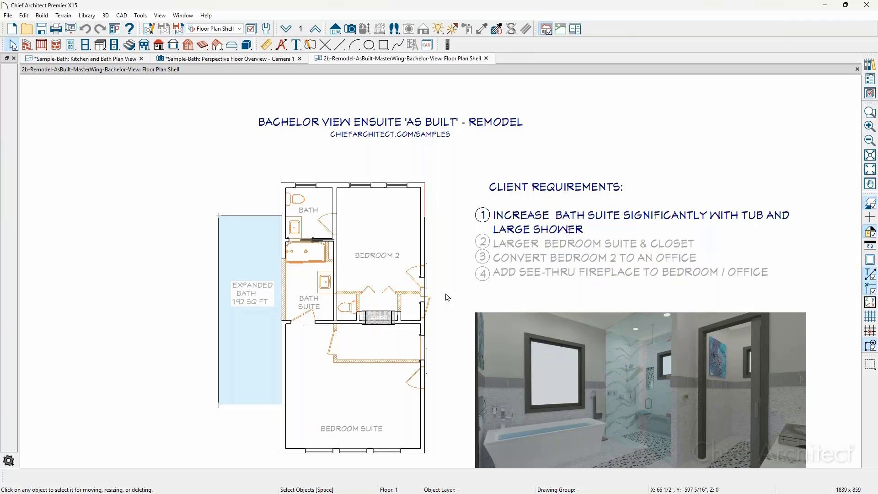
# - Toggle the reference display off and on in the 2b-Remodel plan to compare the as-built demo walls with the remodel
pyautogui.press('F9')
pyautogui.press('F9')
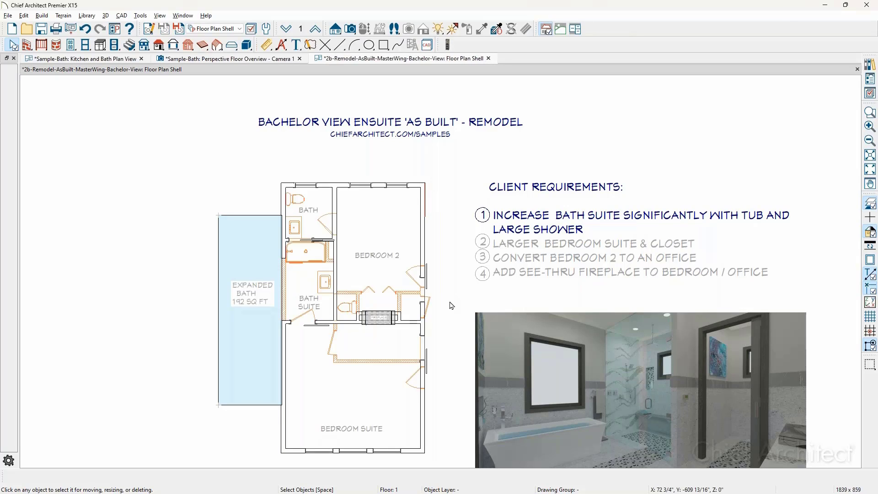
pyautogui.press('F9')
pyautogui.press('F9')
# - Review the remodel plan's Reference Display settings and the layer sets available for the as-built reference, keeping Demo Shell
pyautogui.click(302, 30)
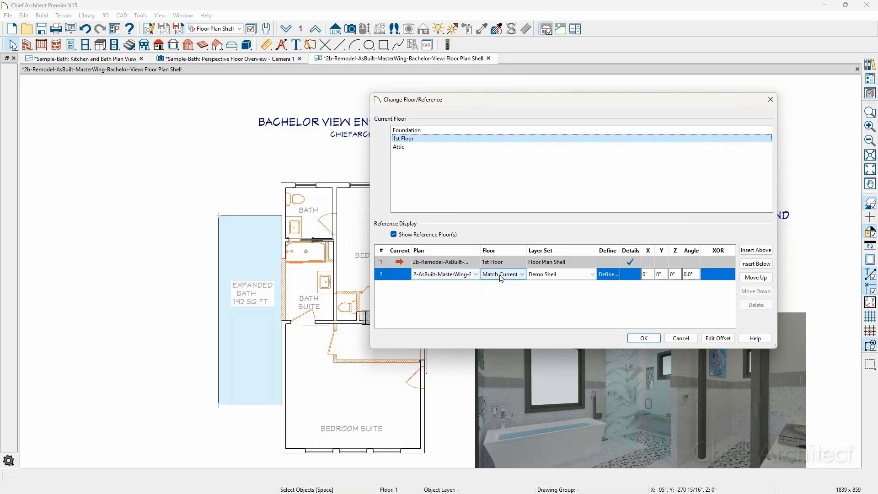
pyautogui.click(592, 274)
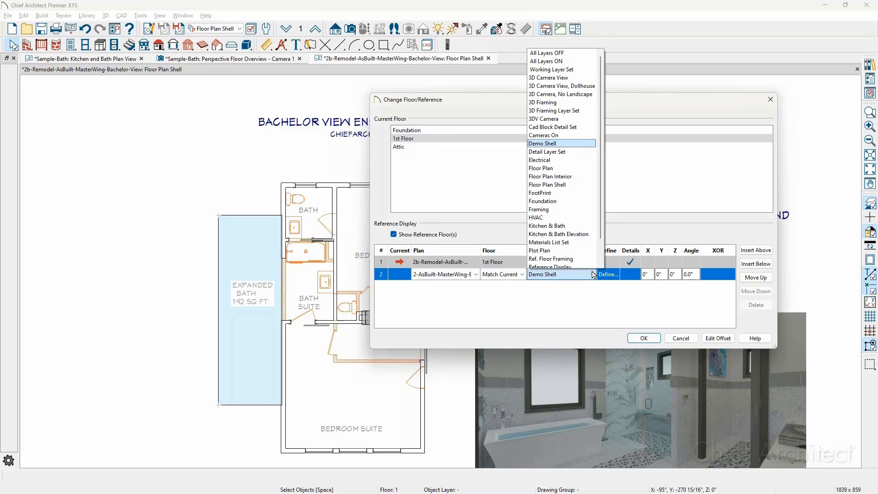
pyautogui.click(593, 275)
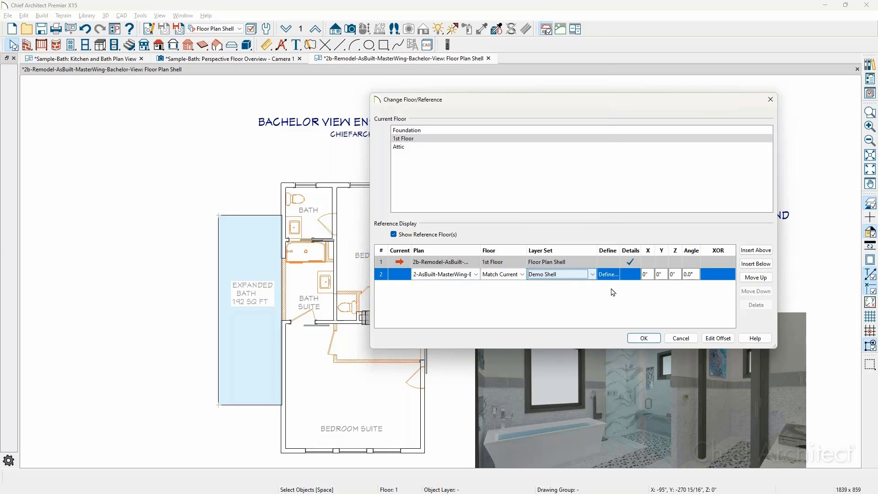
pyautogui.press('Return')
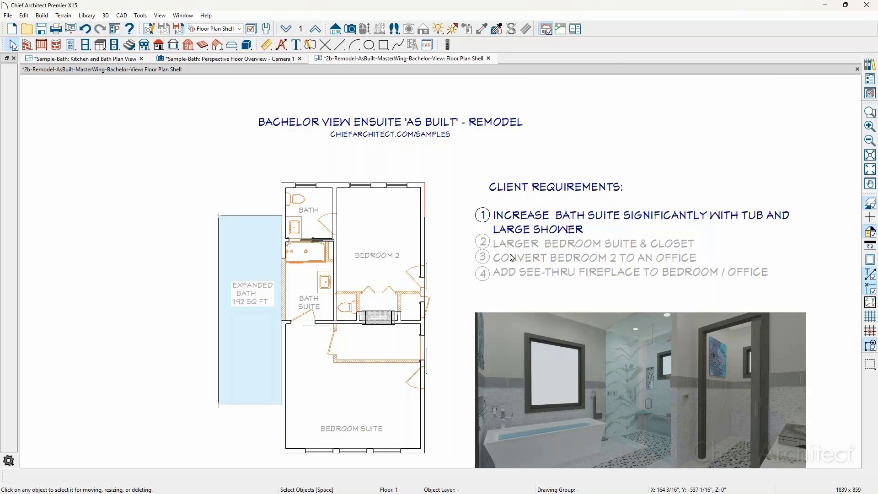
# - Create a perspective floor overview of the 2b-Remodel plan and view its rooms from the expanded bath side
pyautogui.click(350, 30)
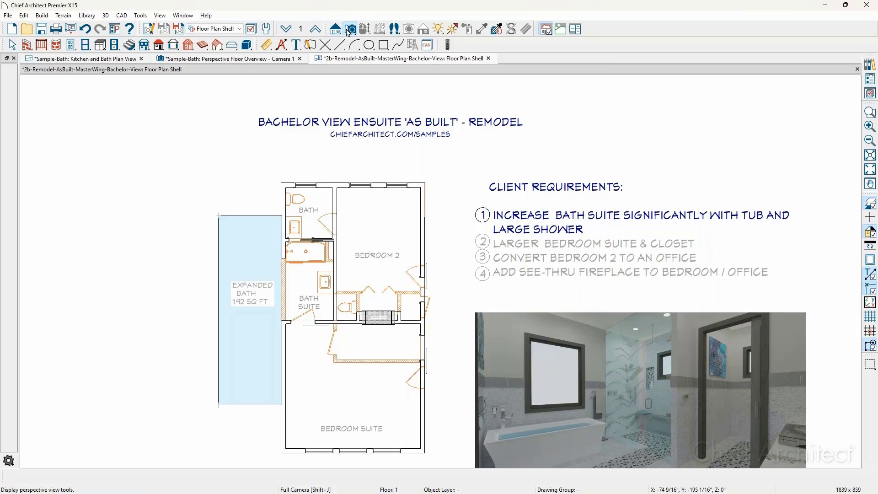
pyautogui.click(11, 73)
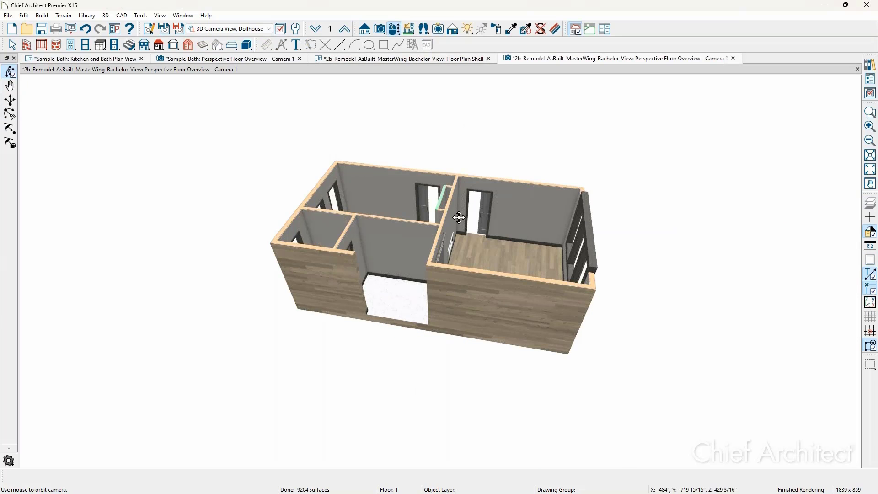
pyautogui.scroll(3, 421, 234)
pyautogui.moveTo(421, 234); pyautogui.dragTo(444, 238)
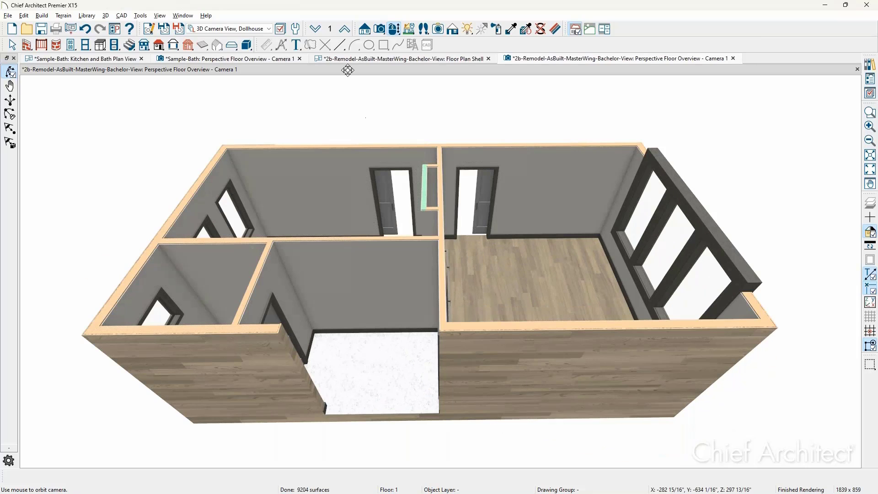
# - Add the 2-AsBuilt-MasterWing-Bachelor-View plan as a reference model in the remodel's floor overview, using the Standard rendering technique
pyautogui.click(329, 29)
pyautogui.click(434, 274)
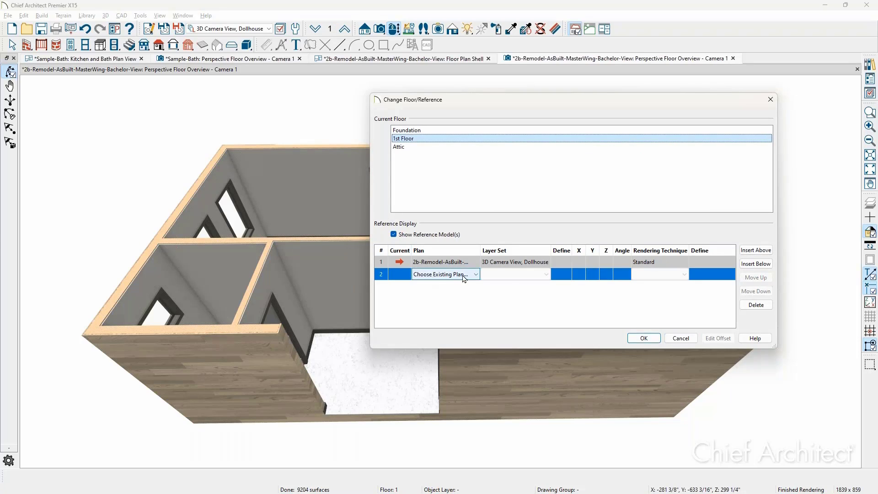
pyautogui.click(464, 274)
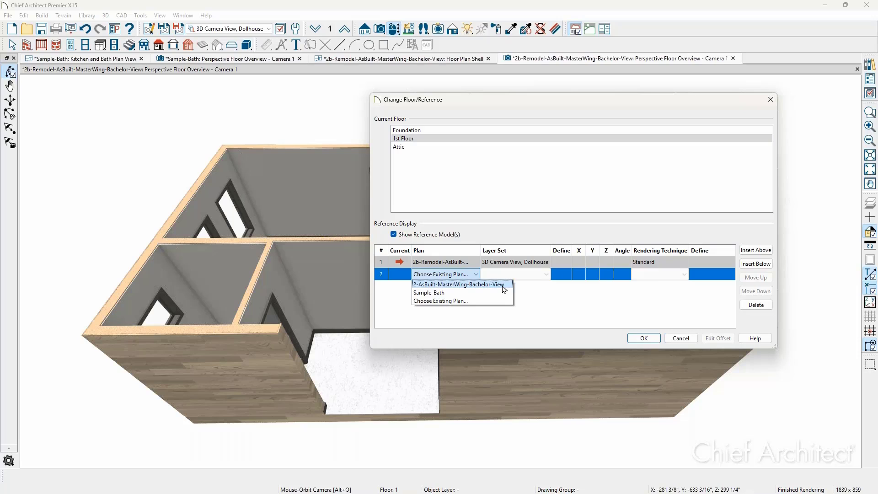
pyautogui.click(458, 284)
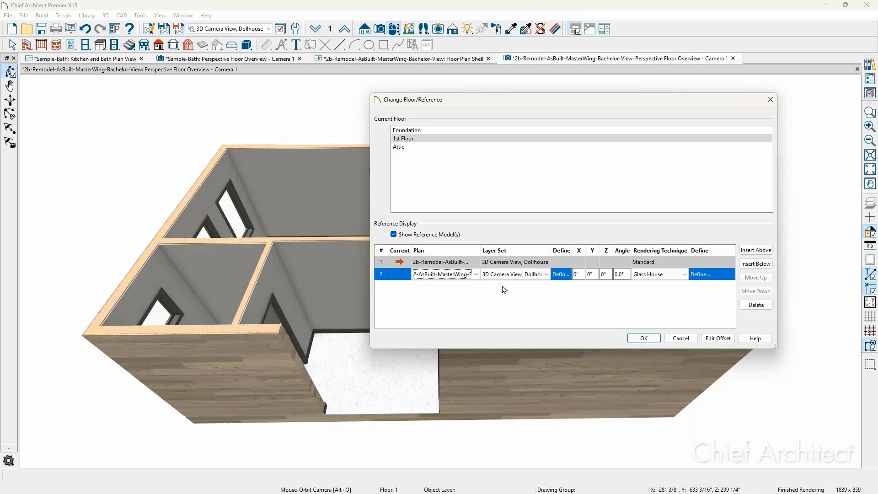
pyautogui.click(666, 277)
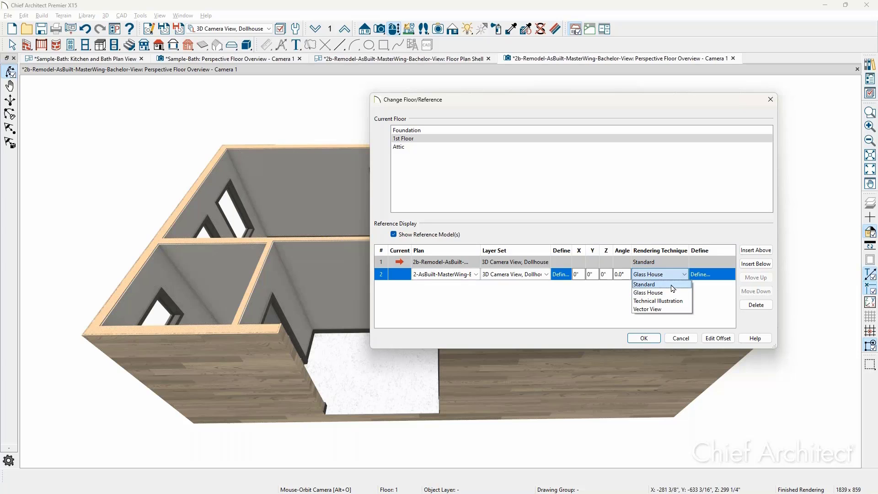
pyautogui.click(673, 289)
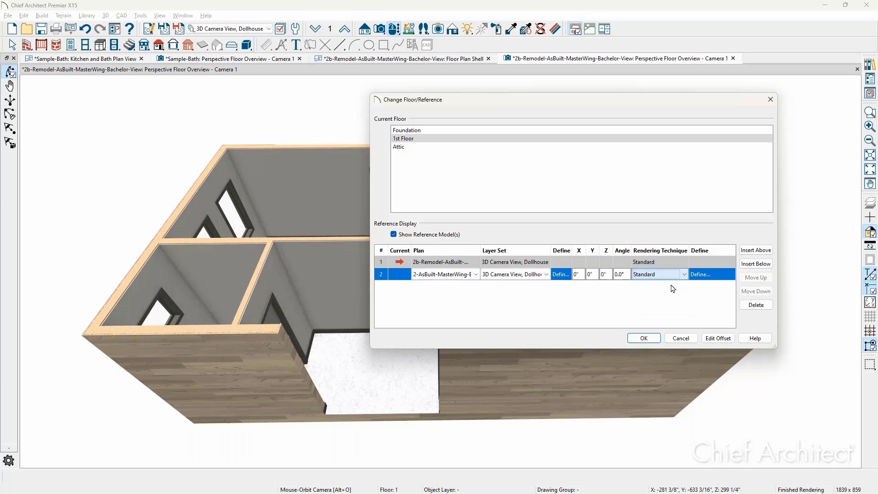
pyautogui.click(653, 340)
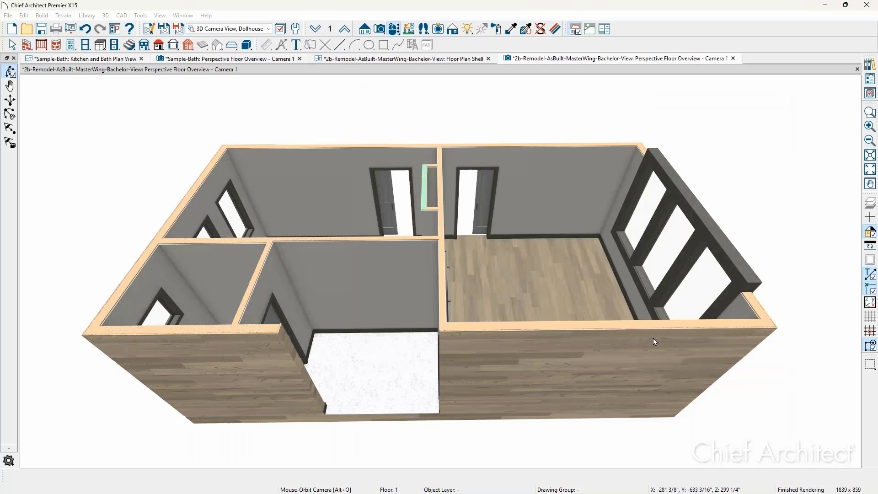
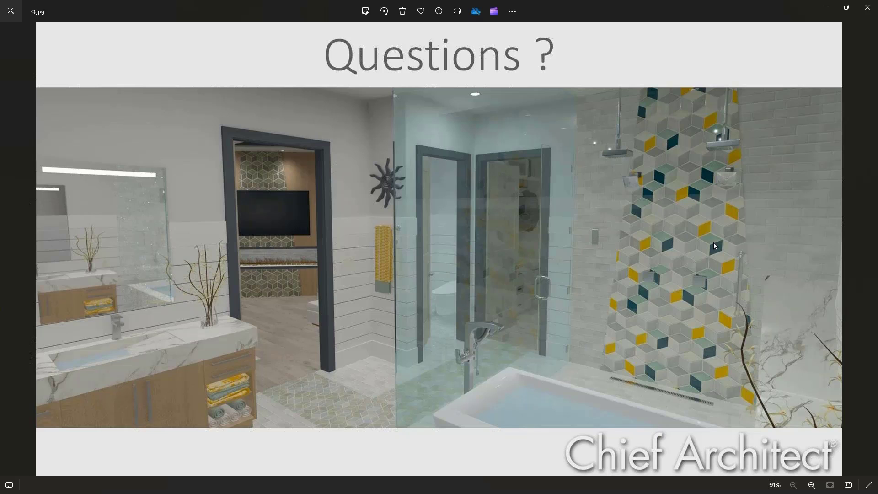
# - Put away the Questions image, and close the Sample-Bath overview and the 2b-Remodel plan without saving the remodel
pyautogui.click(824, 6)
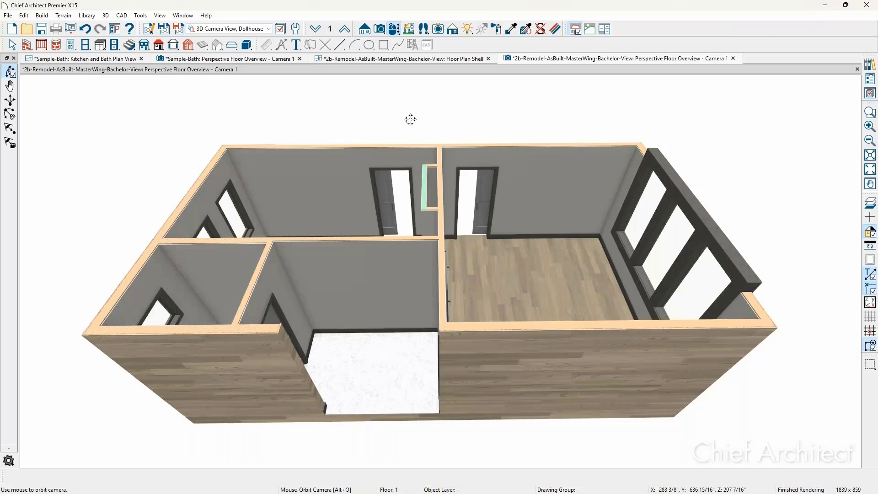
pyautogui.click(300, 58)
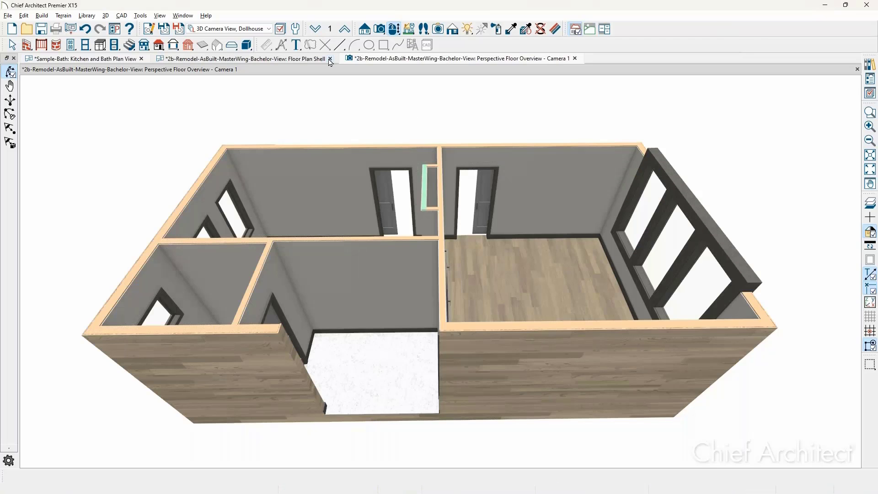
pyautogui.click(328, 58)
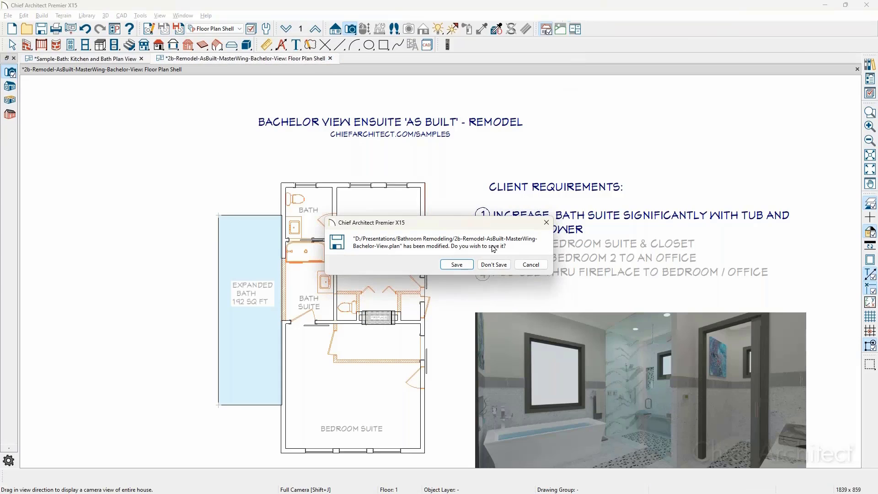
pyautogui.click(501, 267)
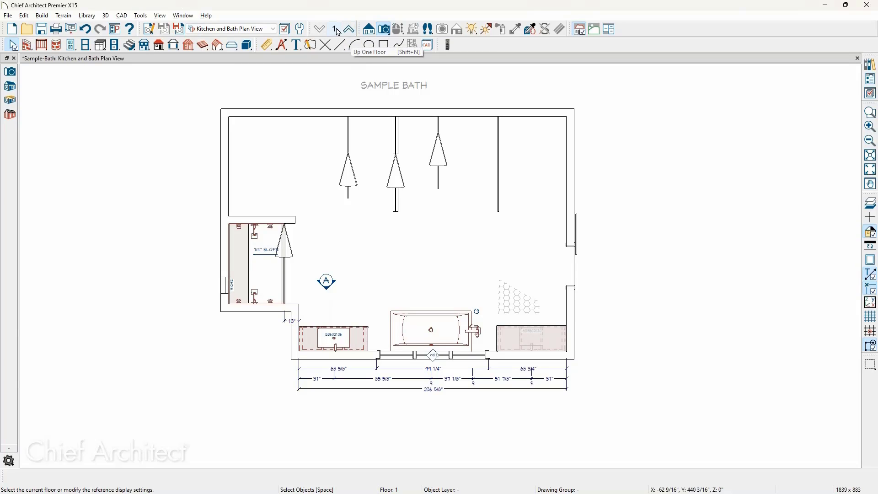
# - Build a foundation for the Sample-Bath plan with a 96" minimum stem wall height, derived from the 1st floor plan
pyautogui.click(41, 15)
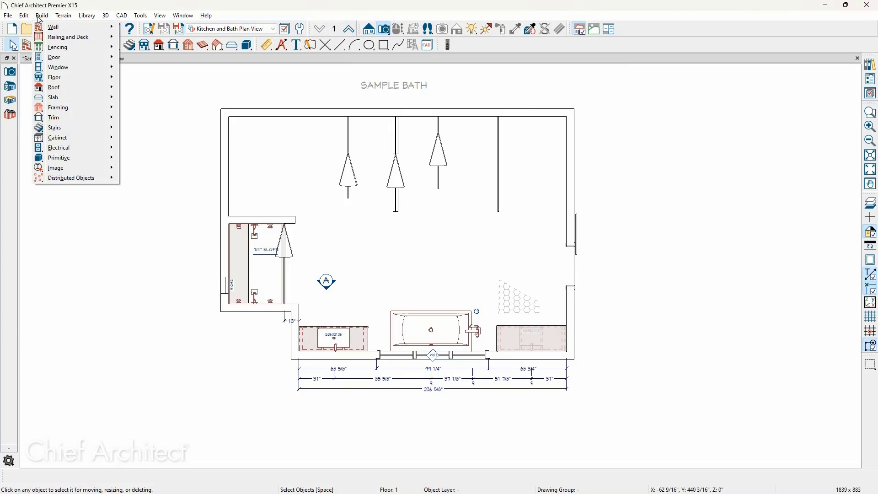
pyautogui.moveTo(73, 77)
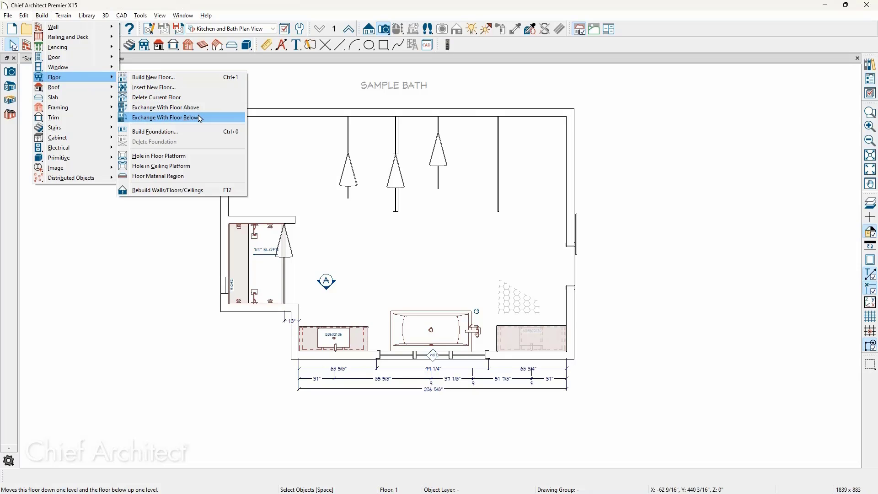
pyautogui.click(197, 131)
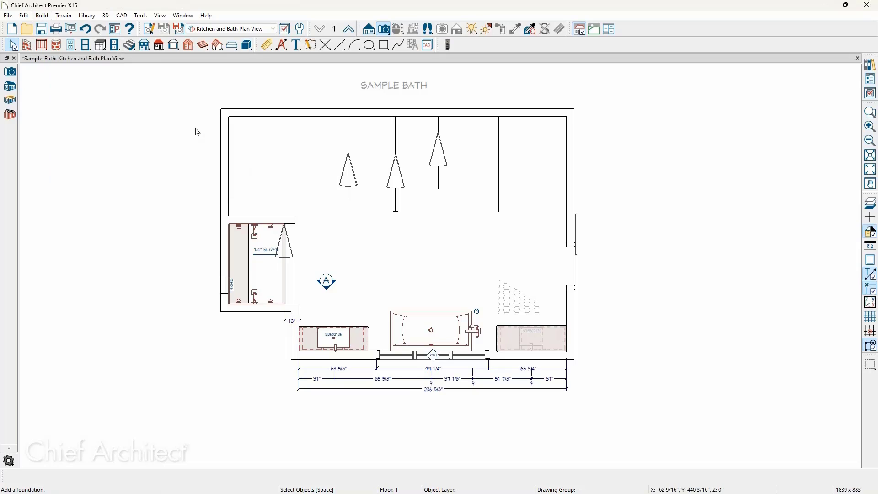
pyautogui.moveTo(457, 238); pyautogui.dragTo(388, 239)
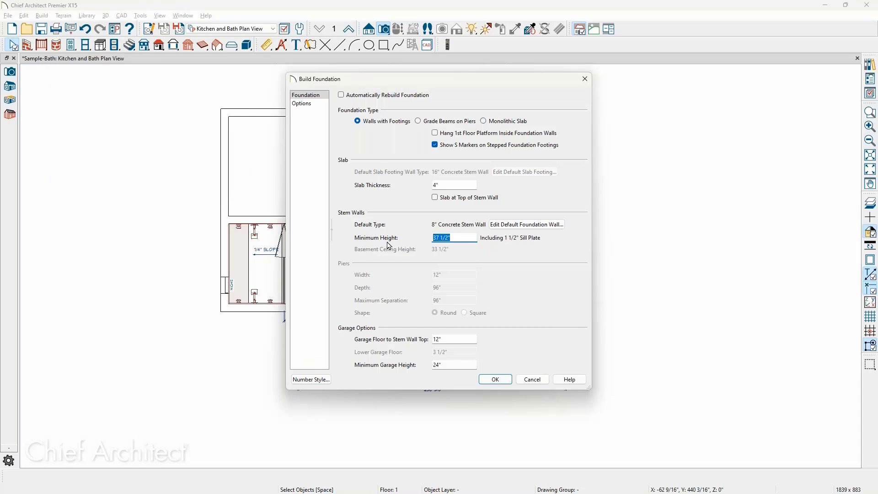
pyautogui.write('96')
pyautogui.press('Tab')
pyautogui.click(494, 379)
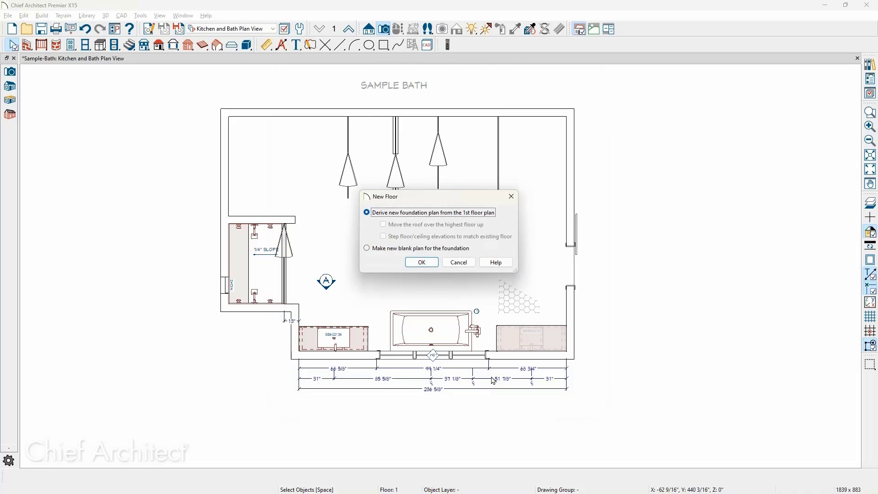
pyautogui.click(431, 264)
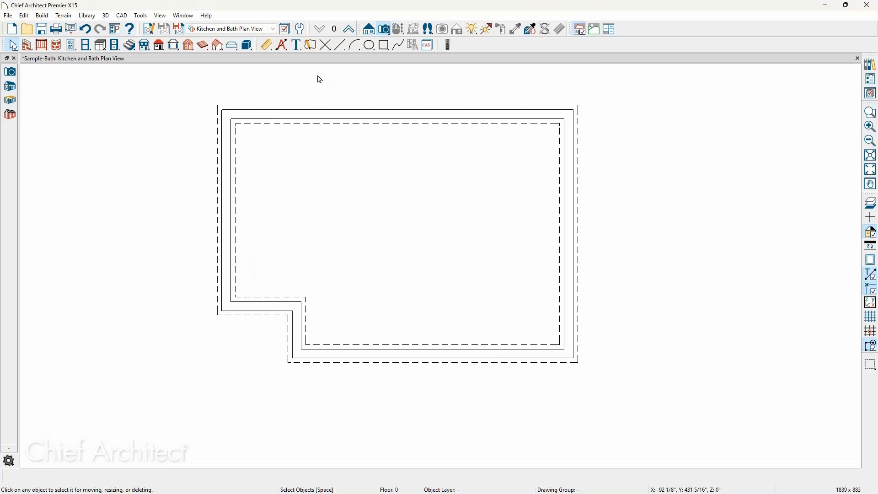
# - Build floor framing for the Floor 1 subfloor and turn on display of the rim joists layer in the foundation plan
pyautogui.click(340, 194)
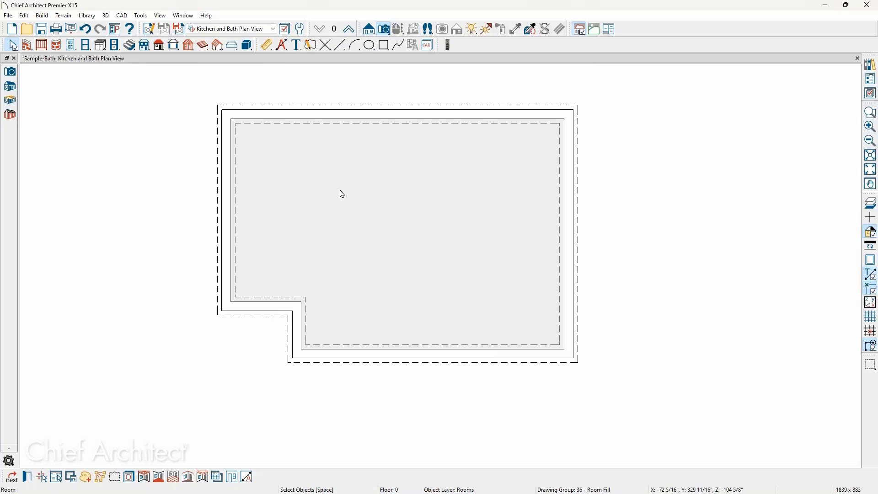
pyautogui.click(204, 47)
pyautogui.click(190, 46)
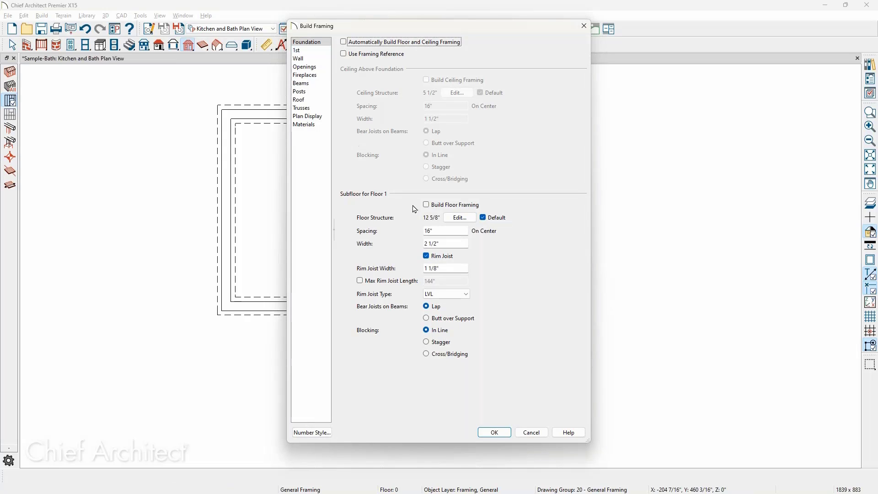
pyautogui.click(429, 206)
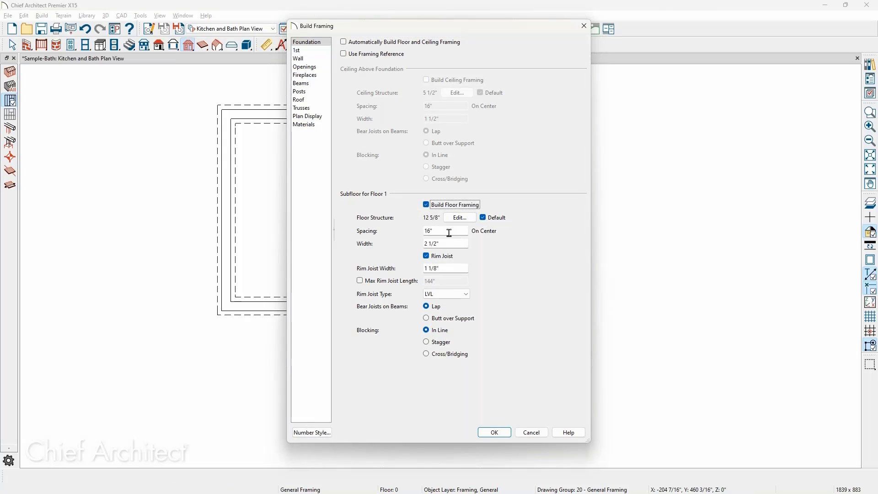
pyautogui.click(493, 432)
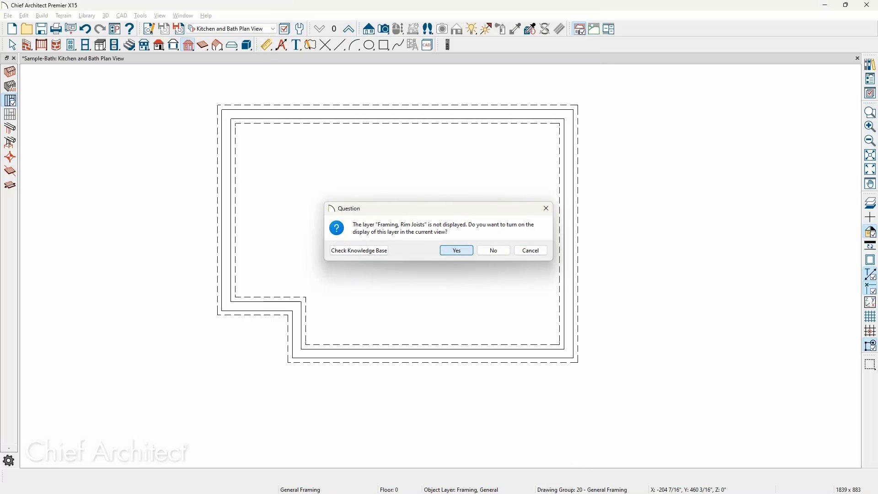
pyautogui.click(460, 250)
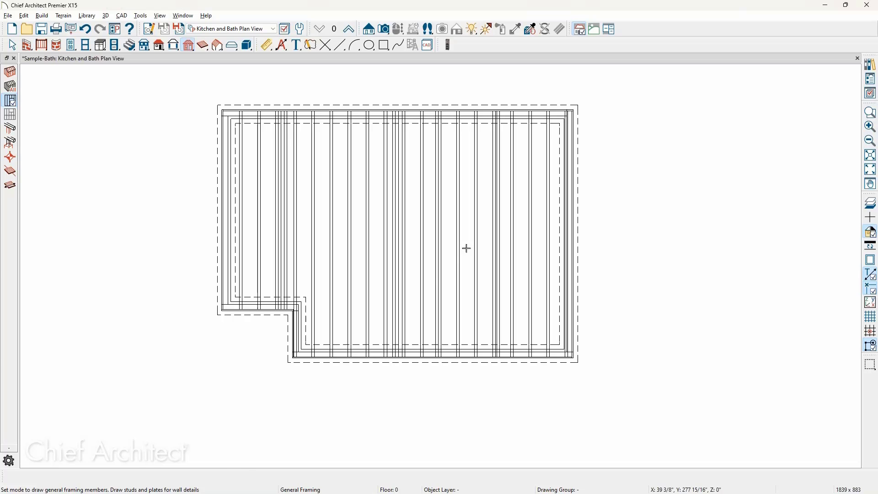
# - Remove the flat ceiling over the foundation room in its structure settings
pyautogui.press('space')
pyautogui.click(448, 258)
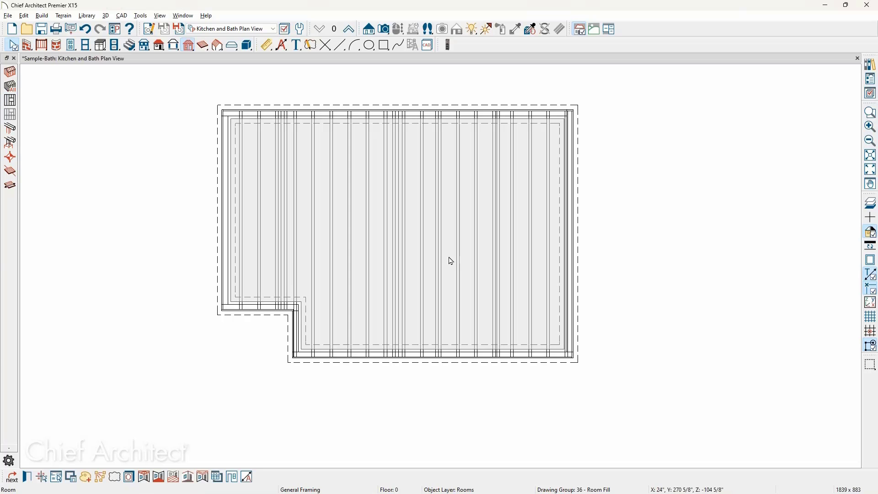
pyautogui.doubleClick(450, 259)
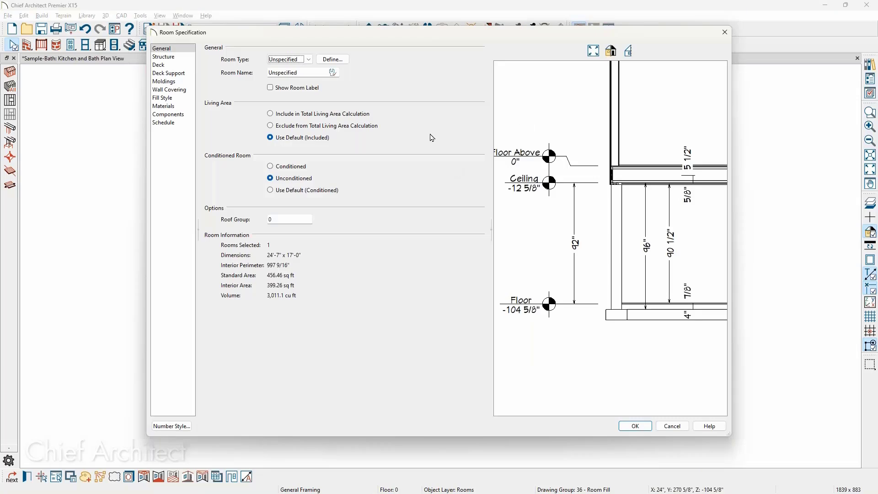
pyautogui.click(163, 56)
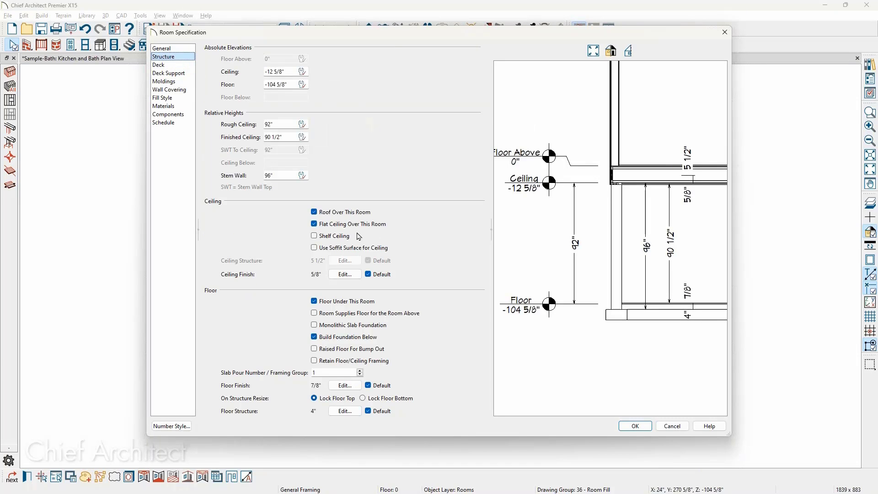
pyautogui.click(314, 223)
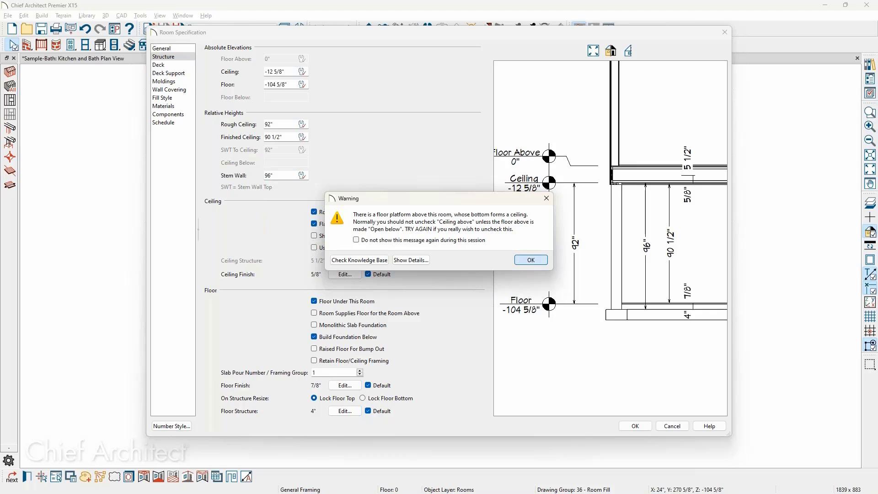
pyautogui.click(531, 260)
pyautogui.click(313, 223)
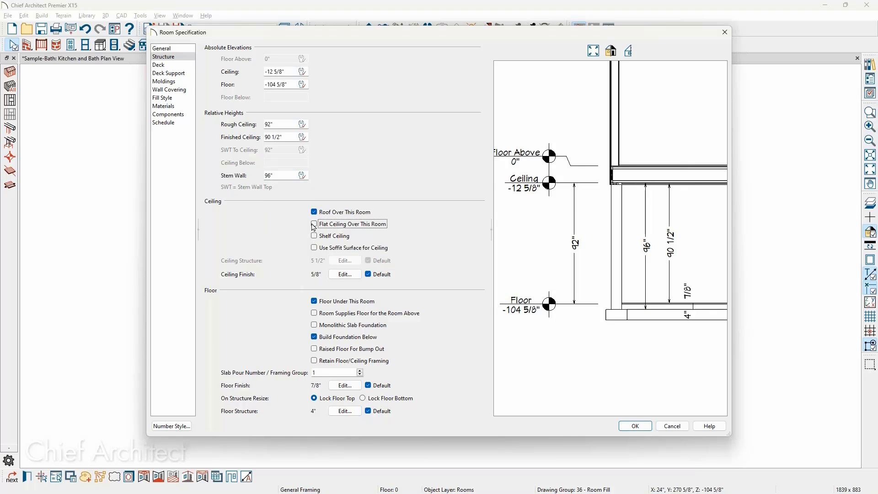
pyautogui.click(634, 425)
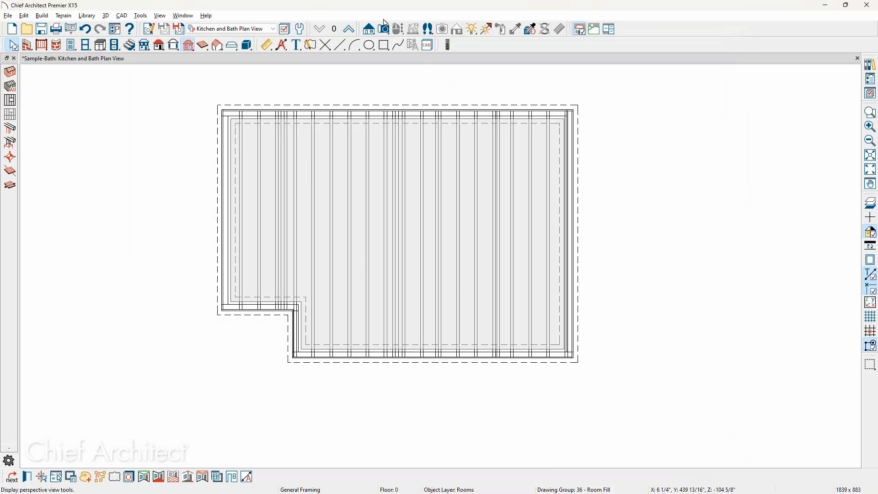
# - Create a full camera view inside the foundation room and display the Framing, Floor Joists and Framing, Ceiling Joists layers in it
pyautogui.click(375, 31)
pyautogui.moveTo(471, 286); pyautogui.dragTo(367, 239)
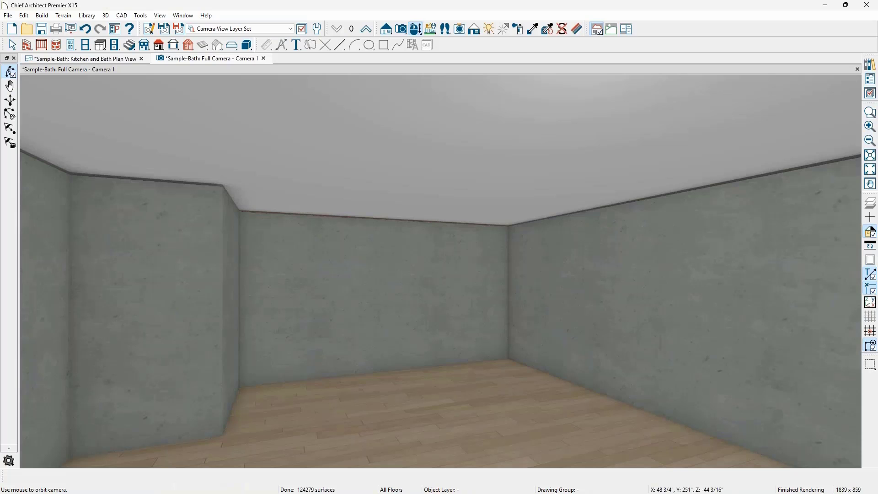
pyautogui.click(870, 93)
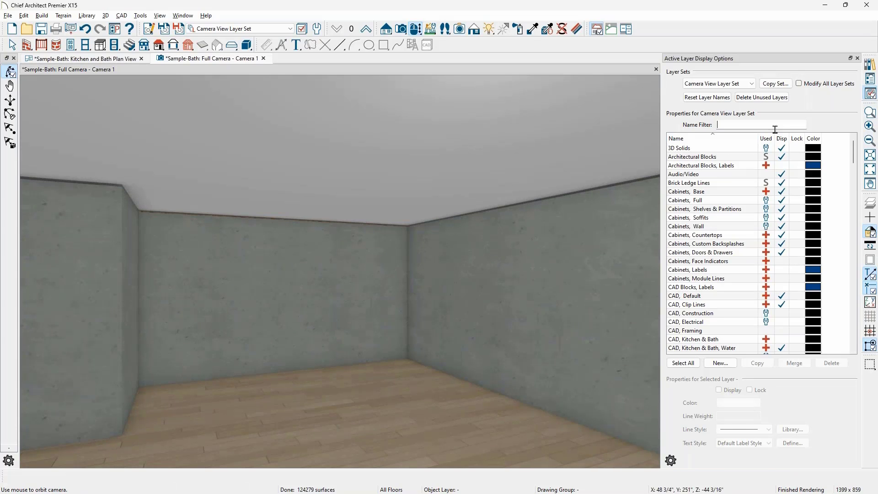
pyautogui.write('joist')
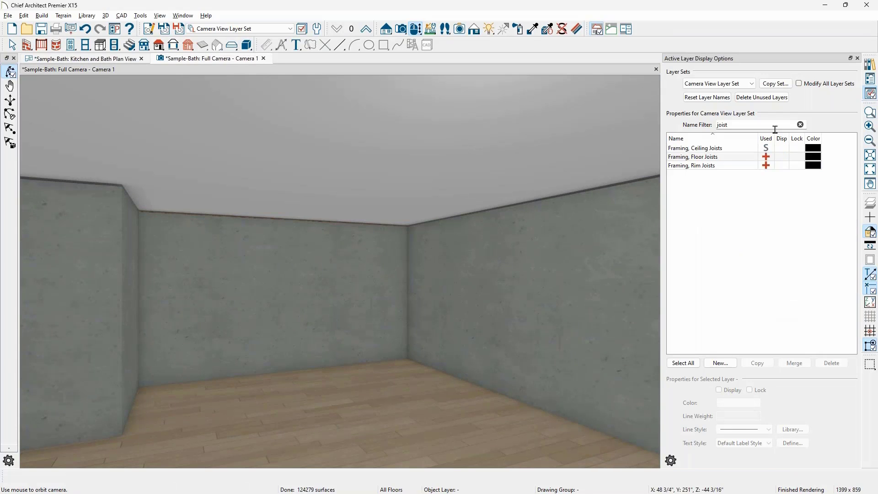
pyautogui.click(740, 156)
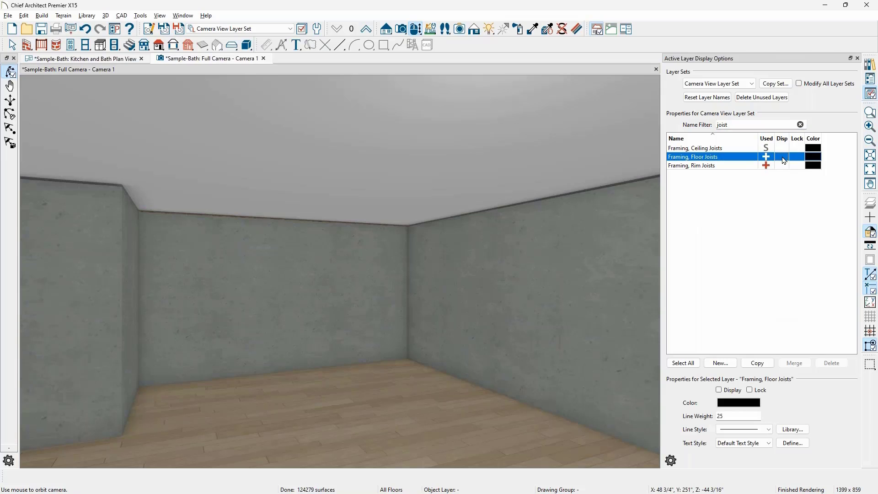
pyautogui.click(783, 158)
pyautogui.click(782, 148)
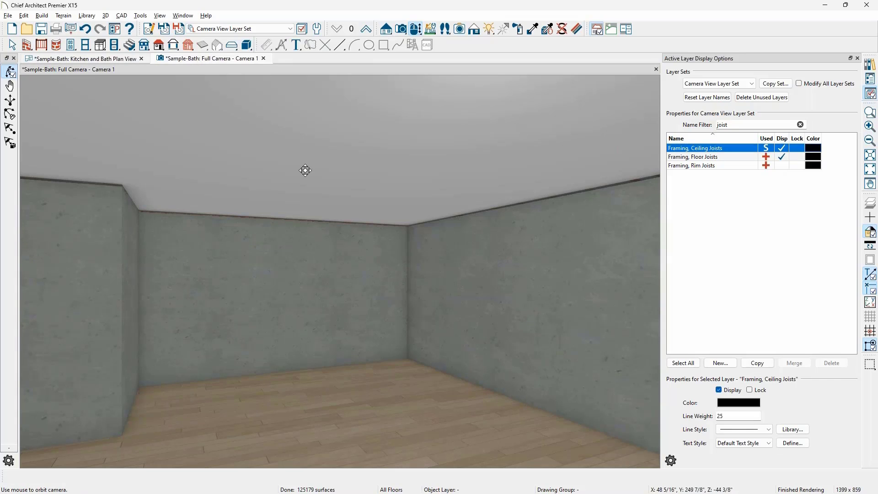
pyautogui.moveTo(310, 176); pyautogui.dragTo(302, 254)
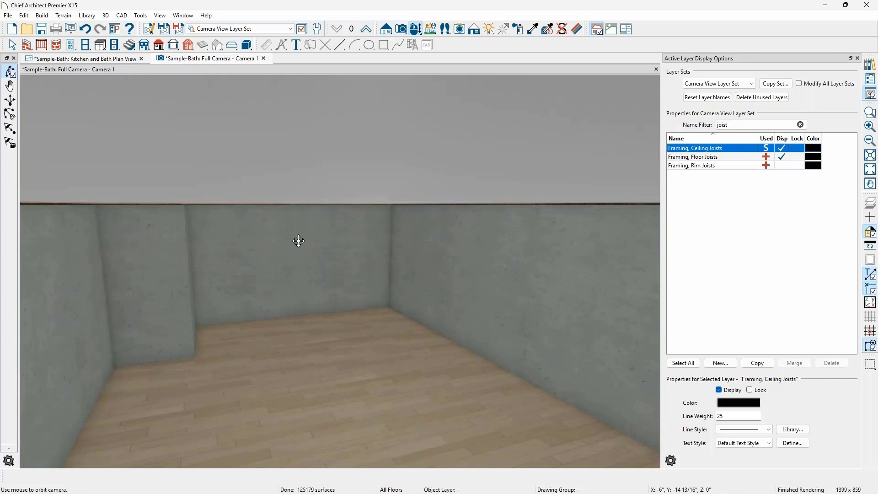
pyautogui.moveTo(302, 253); pyautogui.dragTo(291, 281, button='middle')
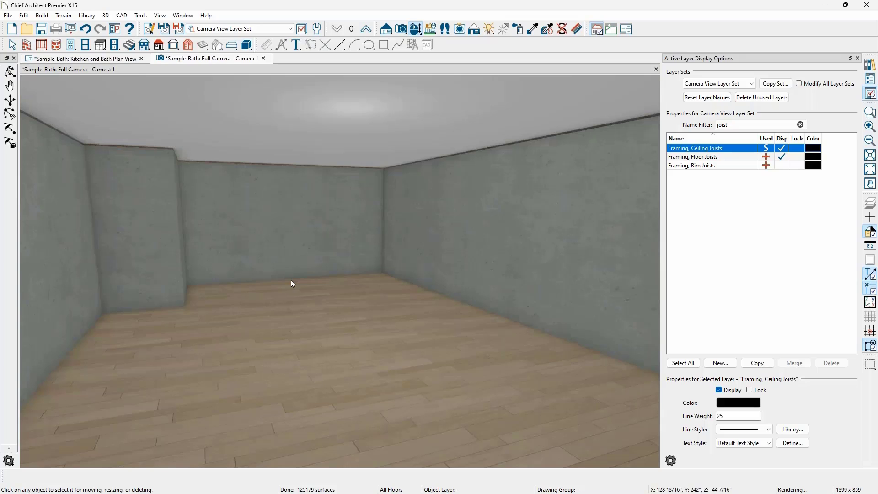
# - Delete both material layers, drywall and white color, from the foundation room's ceiling finish to expose the floor joists
pyautogui.click(534, 148)
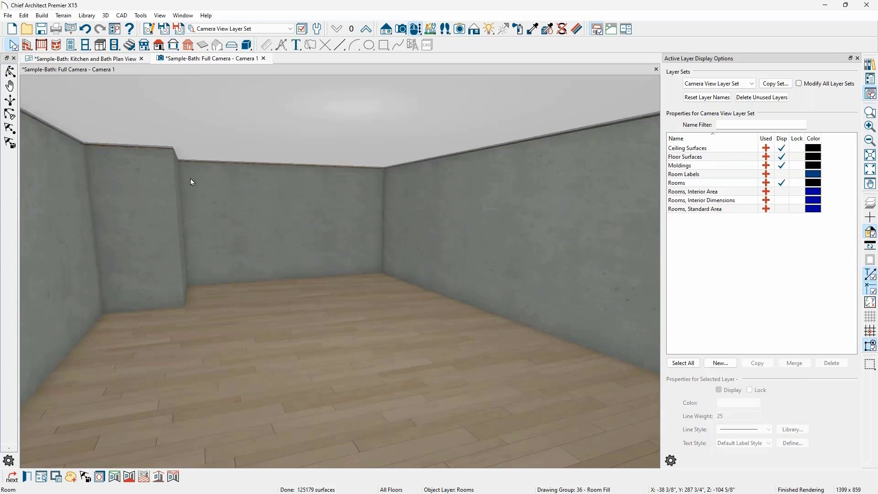
pyautogui.doubleClick(362, 173)
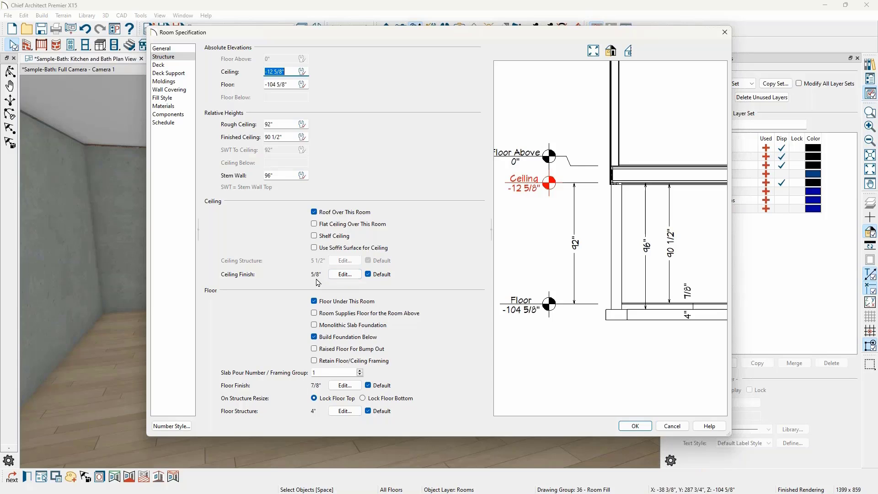
pyautogui.click(340, 275)
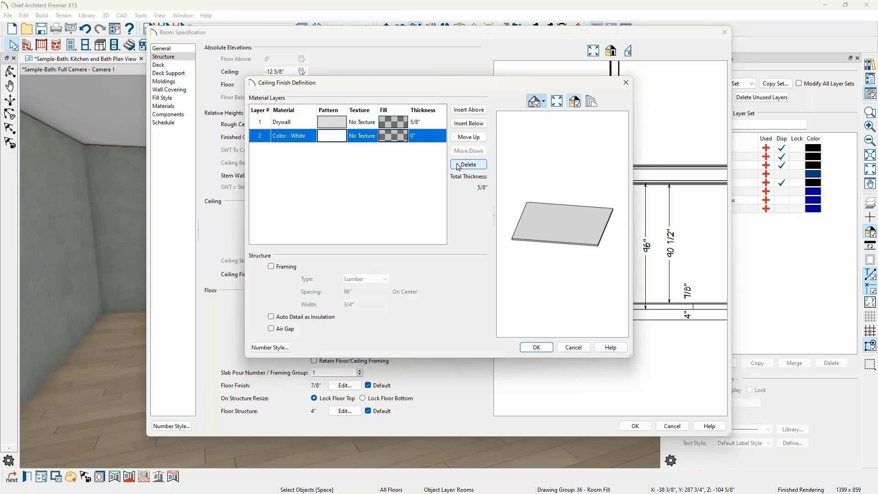
pyautogui.click(463, 166)
pyautogui.click(463, 166)
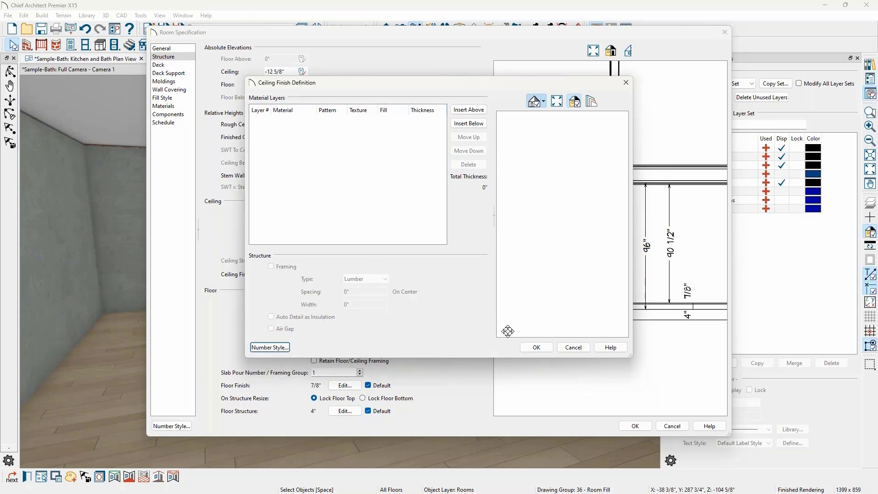
pyautogui.click(535, 349)
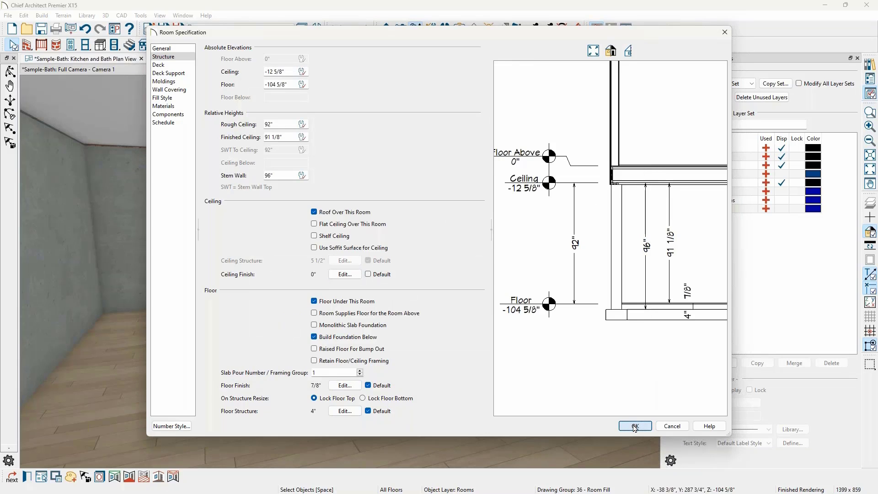
pyautogui.click(635, 426)
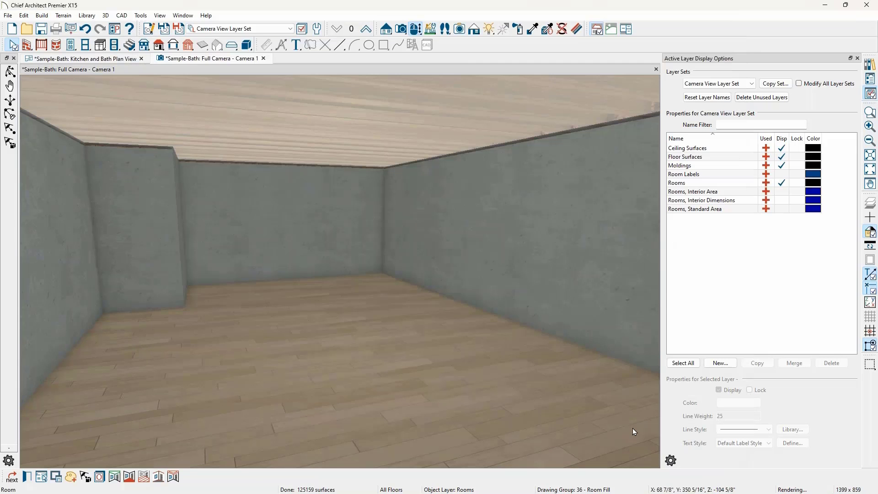
pyautogui.moveTo(414, 296); pyautogui.dragTo(451, 310)
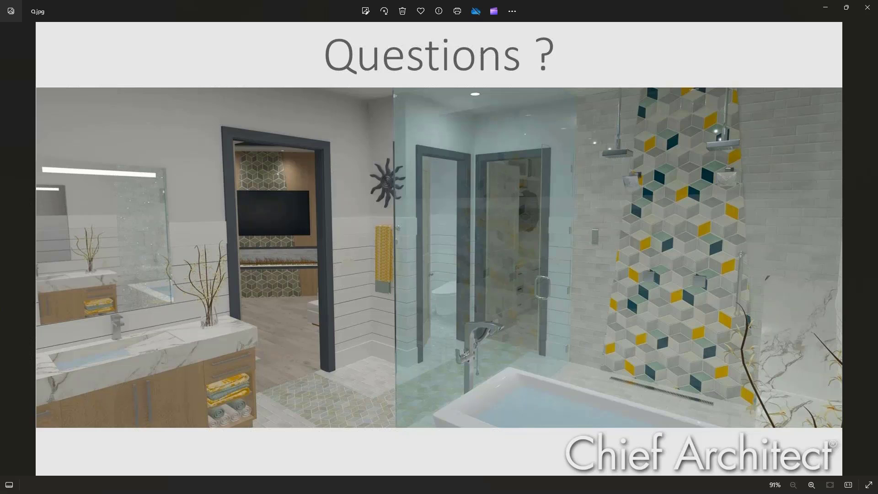
# - Go up to floor 1, review the shower curb's custom countertop thickness and height settings, and examine the curb beneath the glass door
pyautogui.click(825, 7)
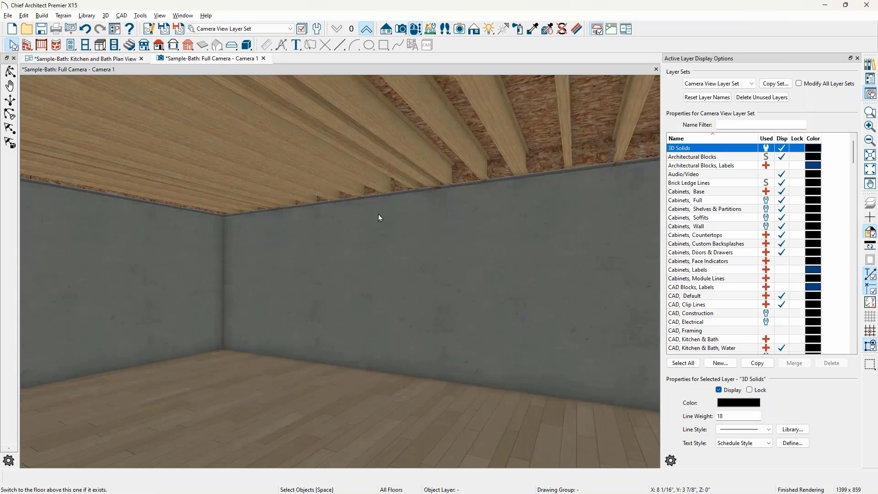
pyautogui.press('pageup')
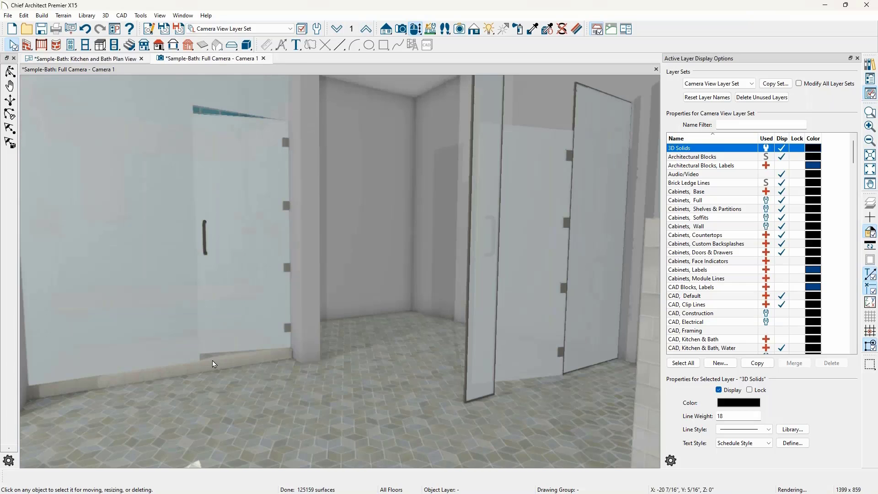
pyautogui.scroll(4, 212, 360)
pyautogui.moveTo(243, 359); pyautogui.dragTo(347, 328, button='middle')
pyautogui.moveTo(347, 328); pyautogui.dragTo(368, 320)
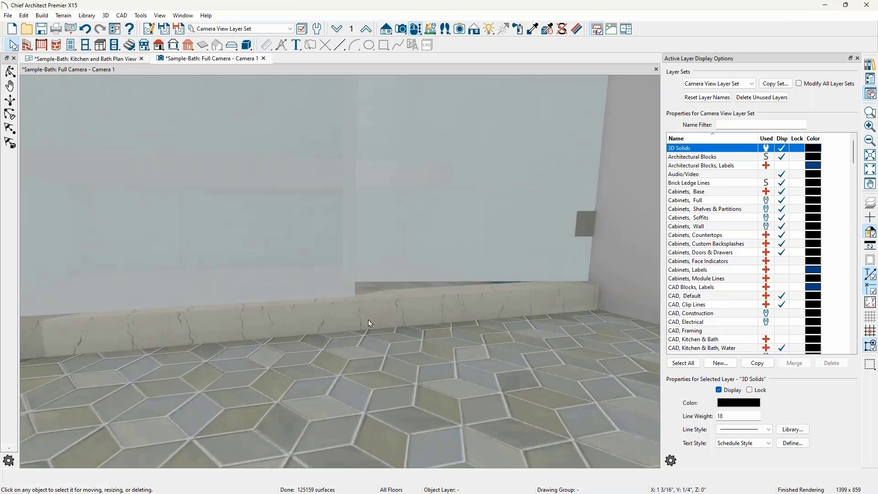
pyautogui.moveTo(368, 319); pyautogui.dragTo(376, 302, button='middle')
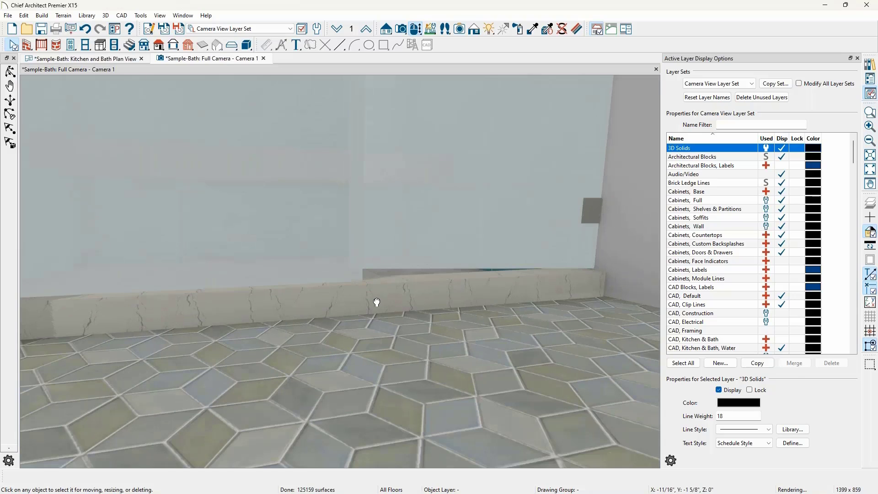
pyautogui.click(377, 304)
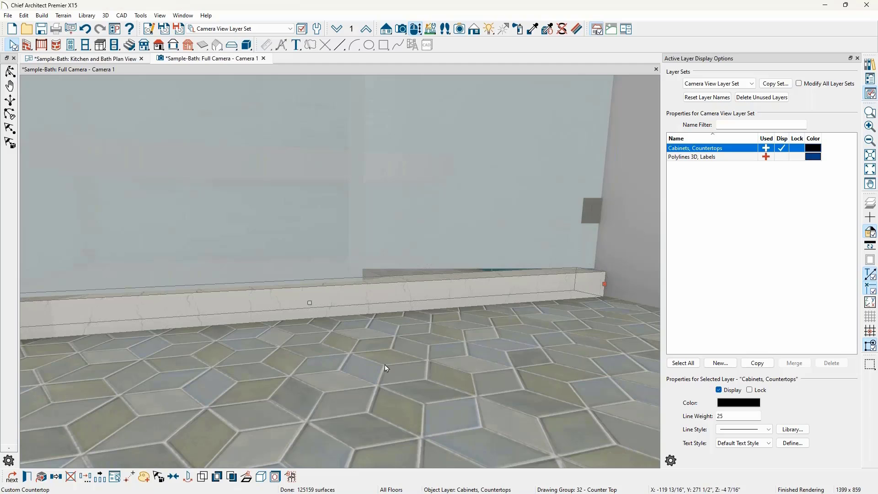
pyautogui.hotkey('ctrl', 'e')
pyautogui.click(373, 146)
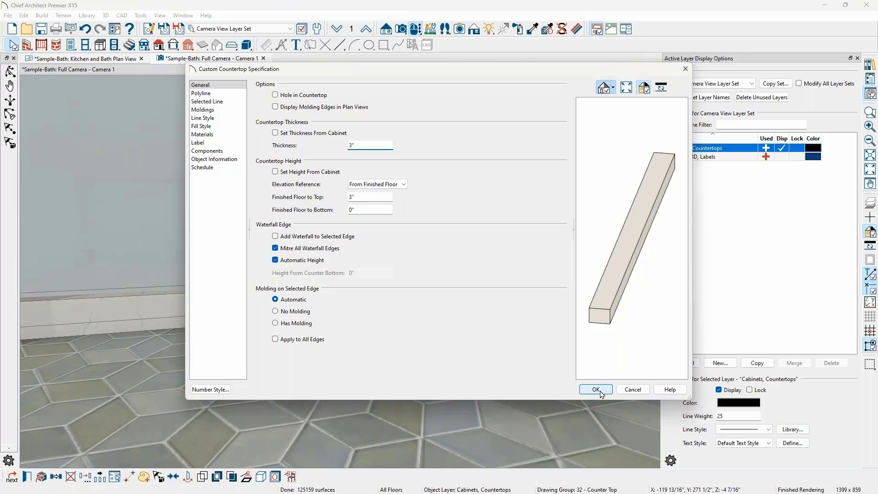
pyautogui.click(632, 389)
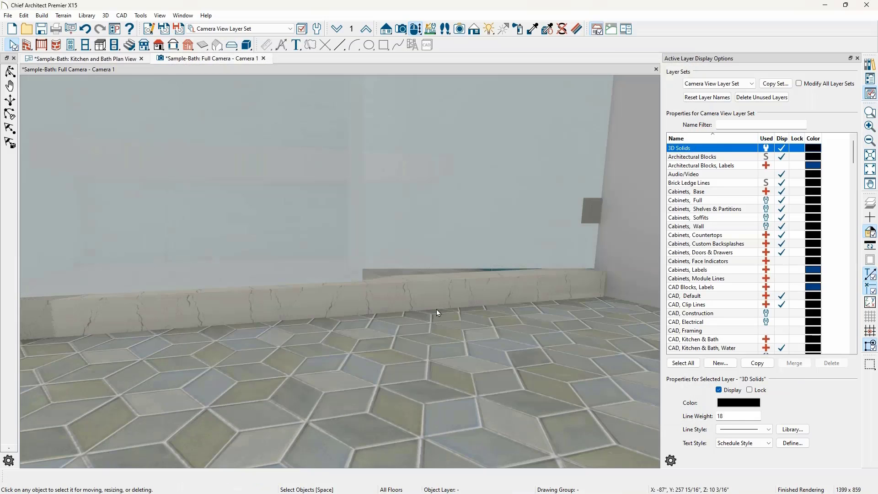
pyautogui.moveTo(436, 309); pyautogui.dragTo(387, 335, button='middle')
pyautogui.scroll(2, 478, 303)
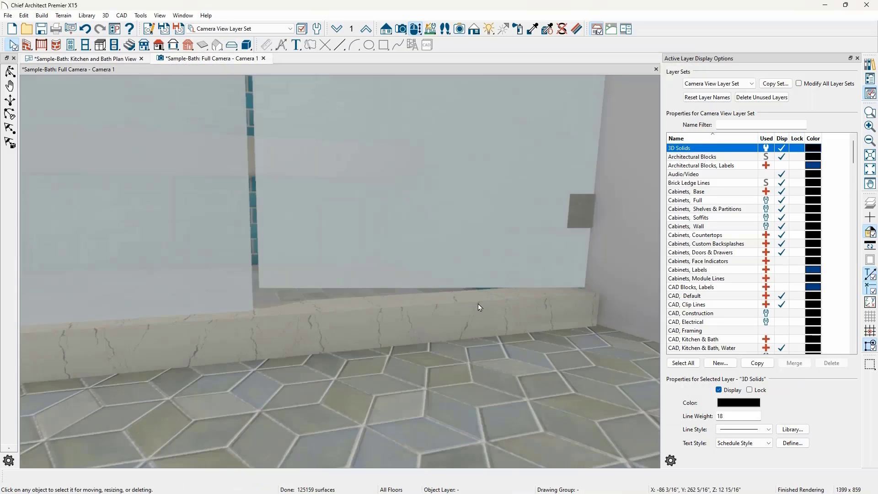
pyautogui.scroll(2, 478, 304)
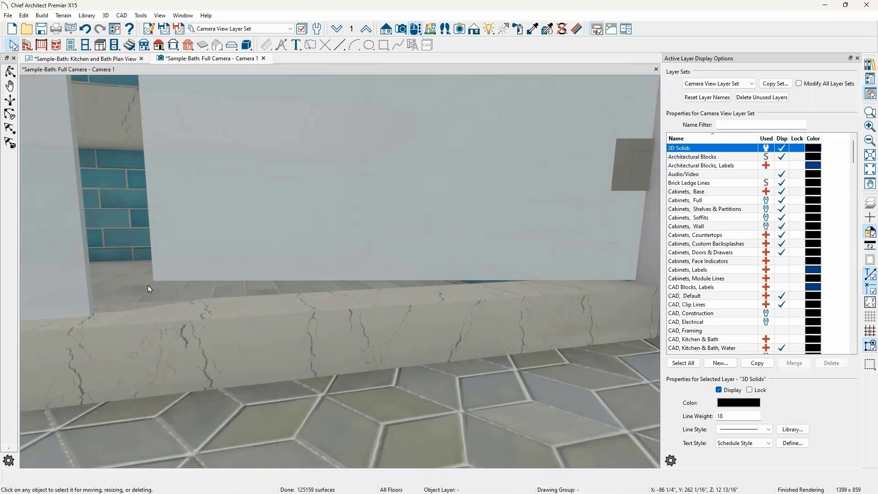
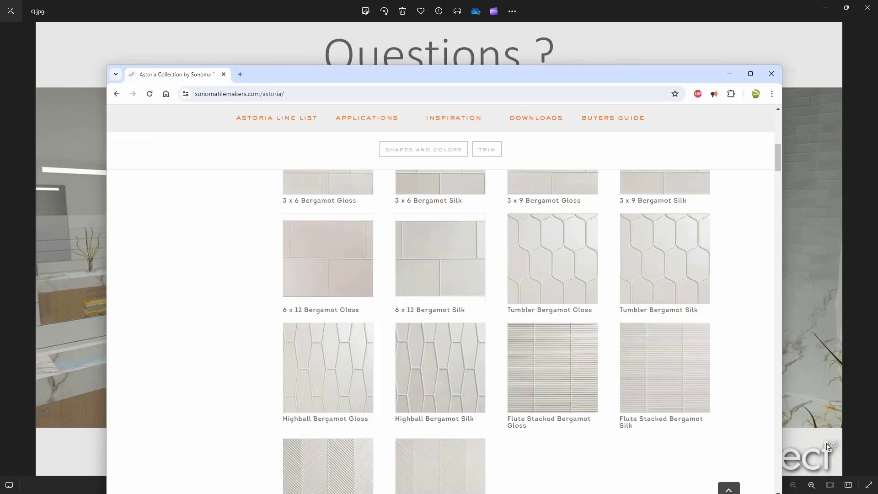
# - Switch to the browser, open the Astoria Highball Bergamot Silk tile page on the Sonoma Tilemakers site, and choose the Manhattan Silk color
pyautogui.click(442, 386)
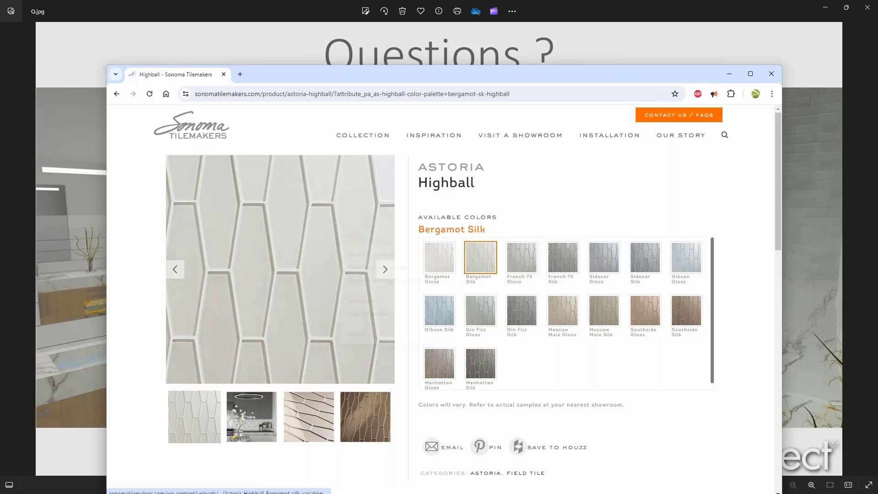
pyautogui.rightClick(339, 246)
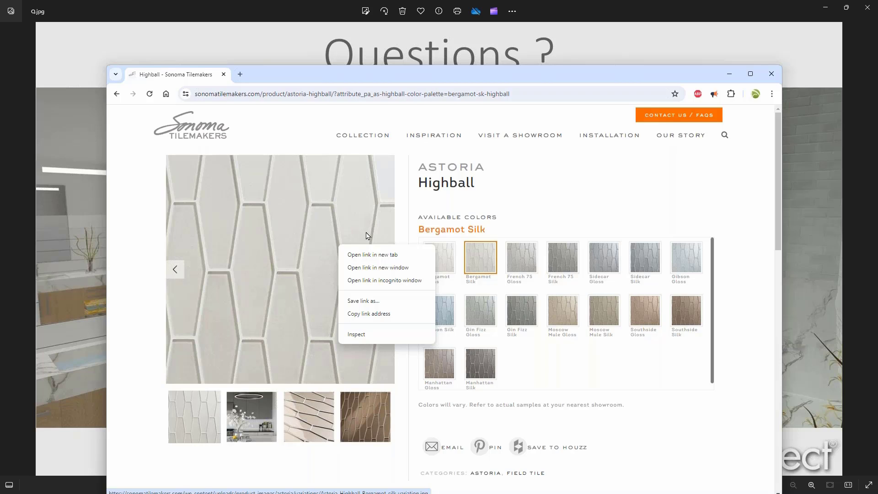
pyautogui.click(704, 459)
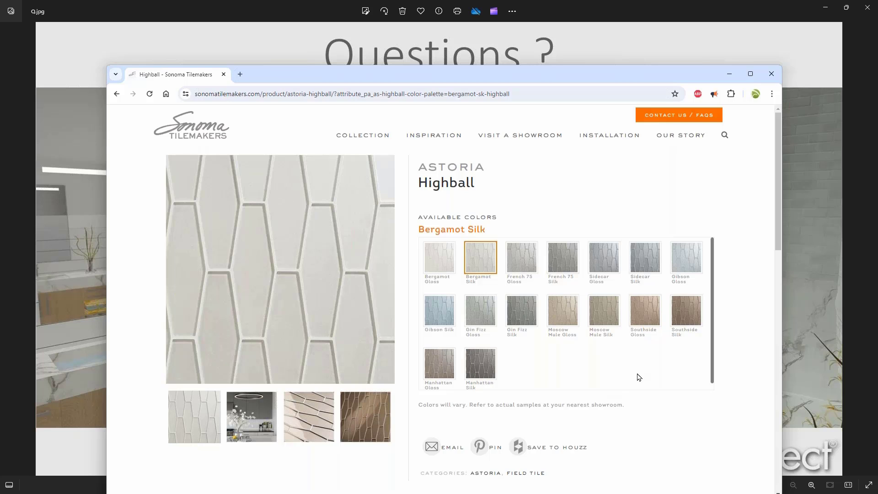
pyautogui.click(486, 368)
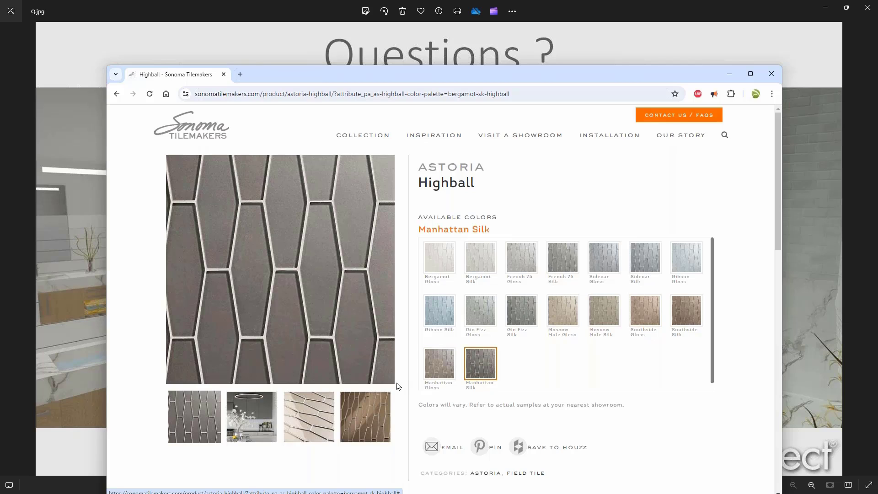
pyautogui.moveTo(389, 317)
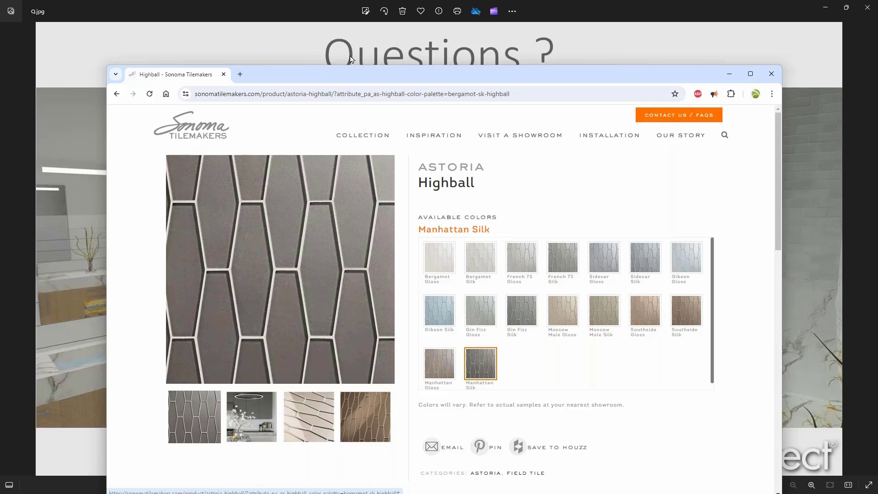
pyautogui.click(825, 9)
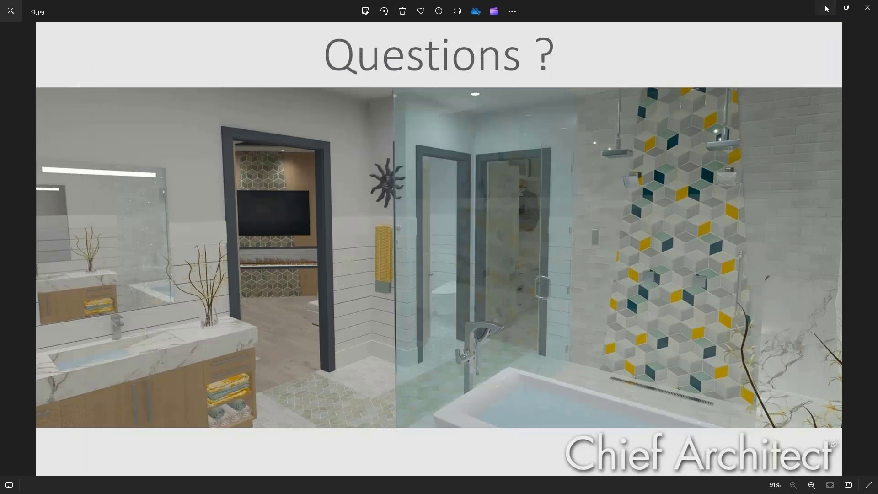
pyautogui.scroll(-2, 517, 190)
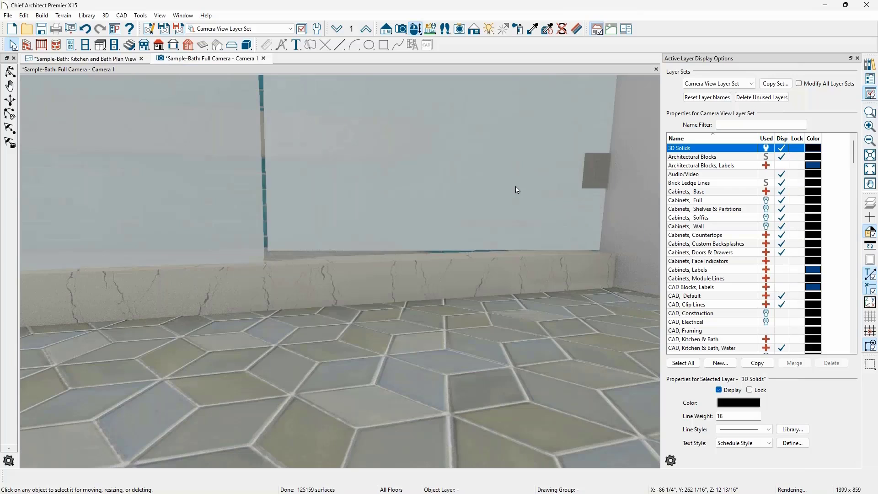
pyautogui.scroll(-2, 517, 190)
pyautogui.moveTo(517, 190); pyautogui.dragTo(399, 375, button='middle')
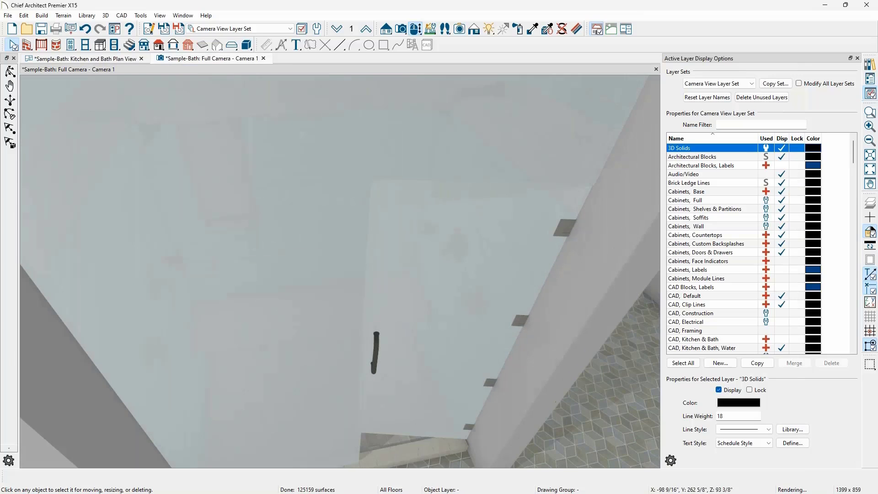
pyautogui.moveTo(402, 214); pyautogui.dragTo(403, 347, button='middle')
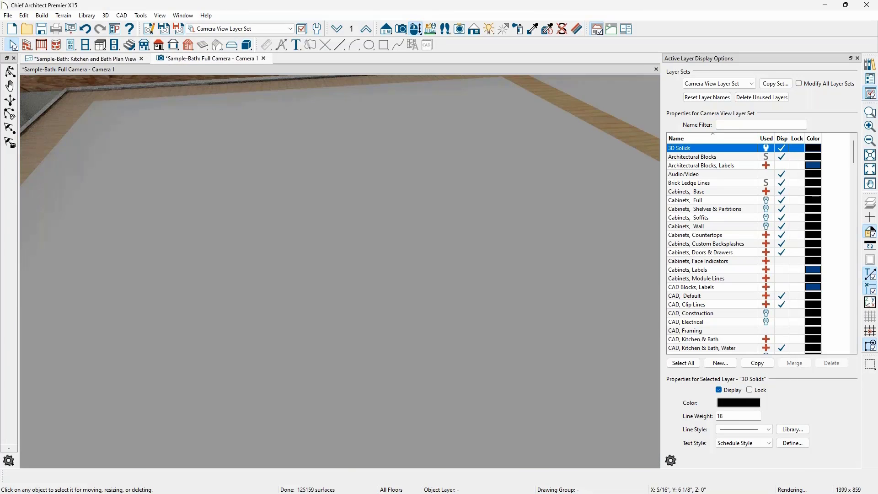
pyautogui.scroll(-2, 404, 328)
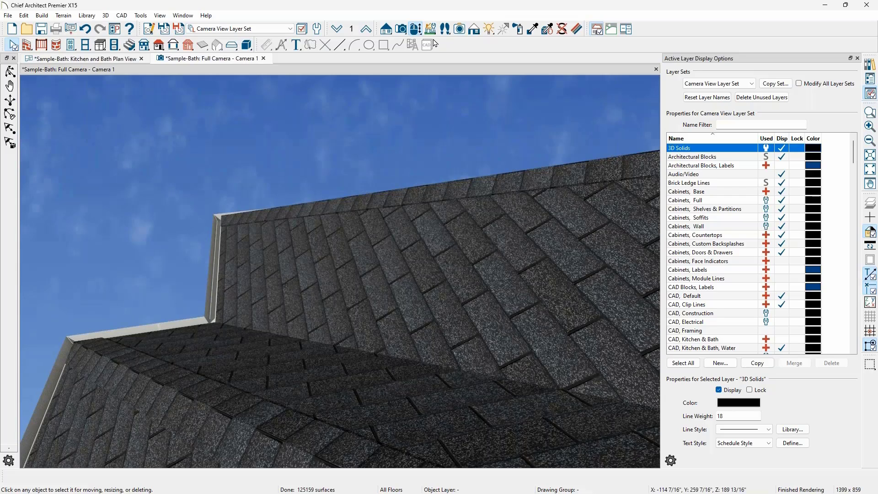
# - Replace the full camera view with a Perspective Floor Overview of floor 1 framed on the shower, and close the layer display options
pyautogui.click(264, 58)
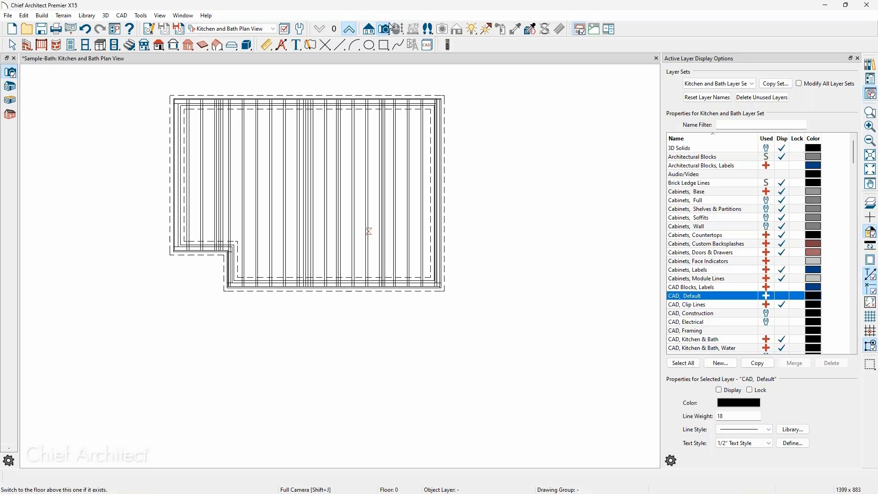
pyautogui.click(349, 29)
pyautogui.click(11, 101)
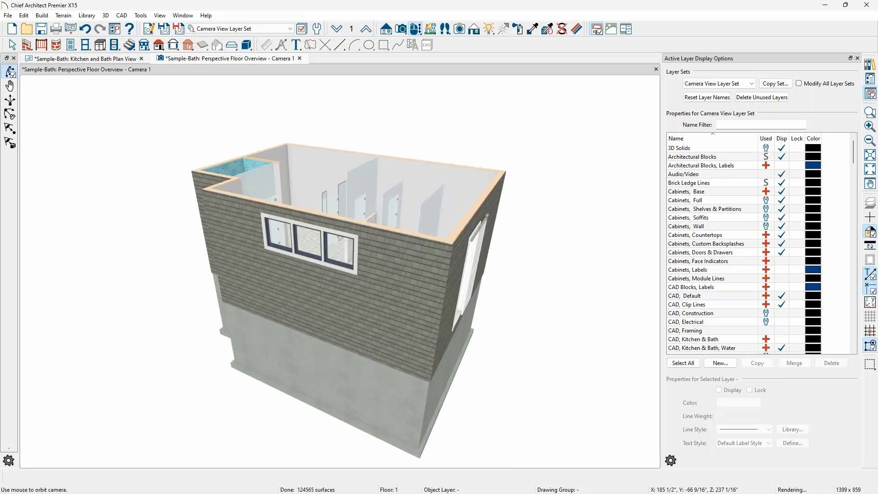
pyautogui.scroll(3, 320, 201)
pyautogui.moveTo(301, 204); pyautogui.dragTo(232, 208)
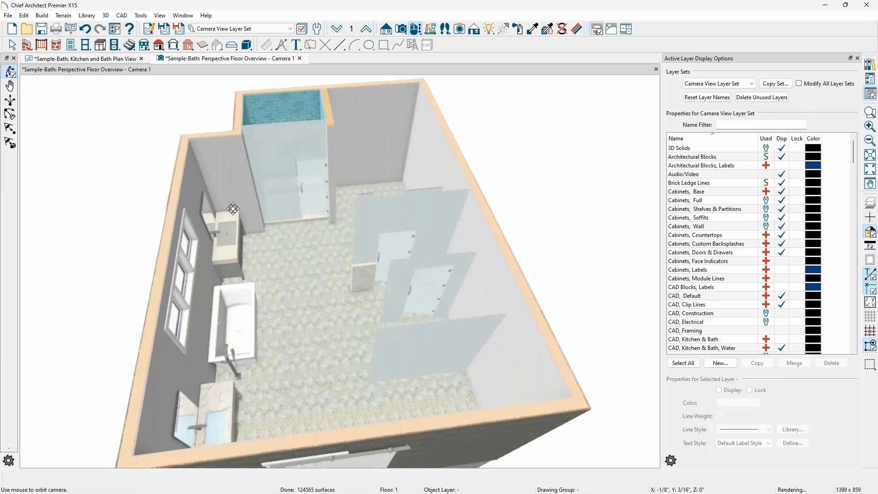
pyautogui.moveTo(305, 259); pyautogui.dragTo(332, 353, button='middle')
pyautogui.scroll(5, 338, 274)
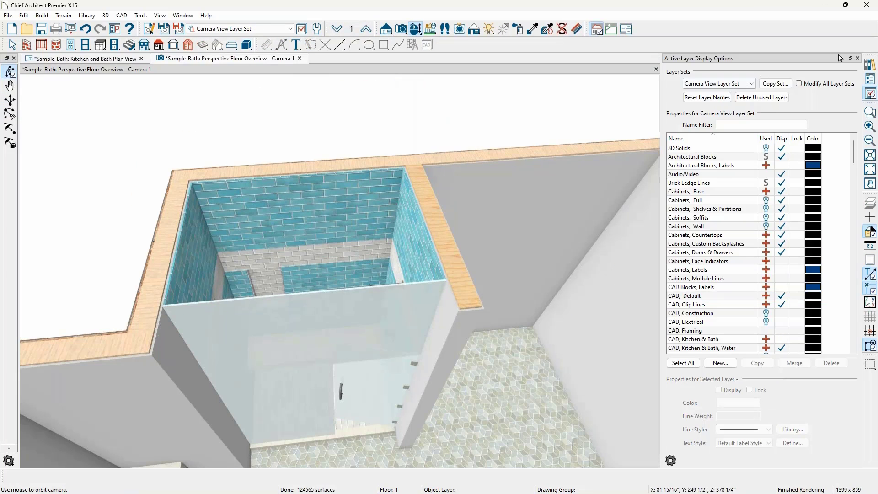
pyautogui.click(858, 58)
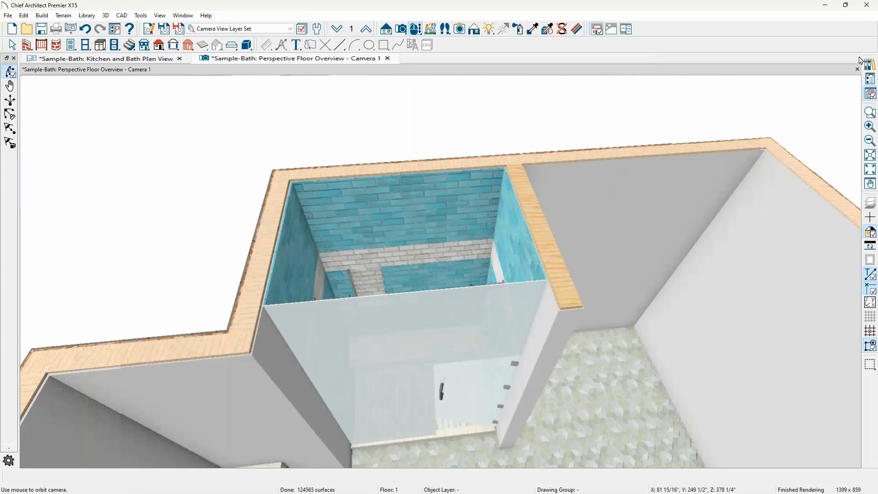
# - Screen-capture the Manhattan Silk tile image from the Sonoma Tilemakers page as a material, hiding Chief Architect while capturing
pyautogui.click(140, 16)
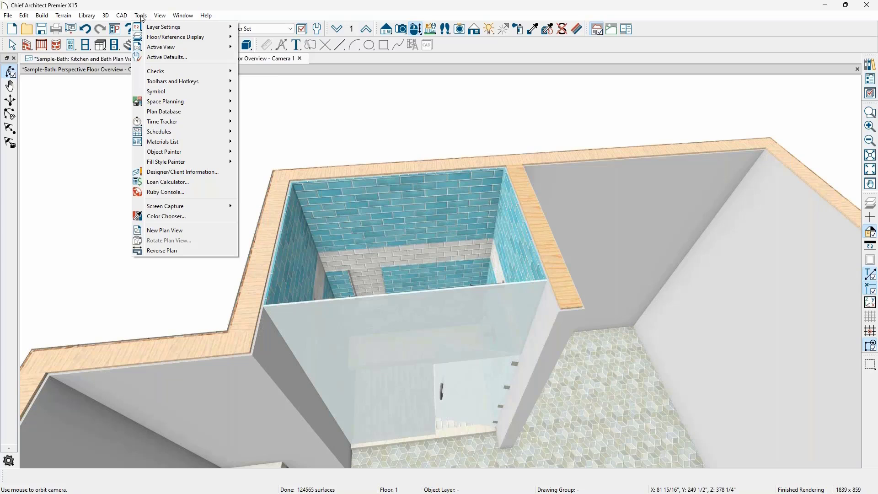
pyautogui.moveTo(212, 210)
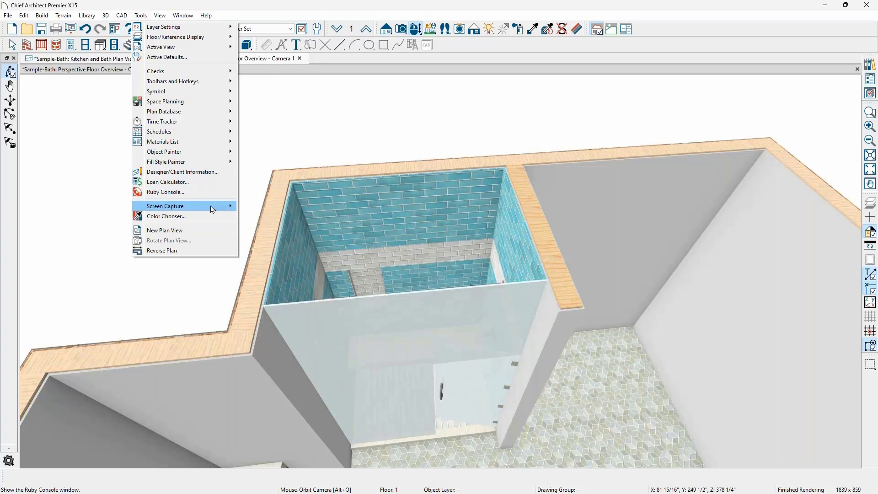
pyautogui.click(274, 207)
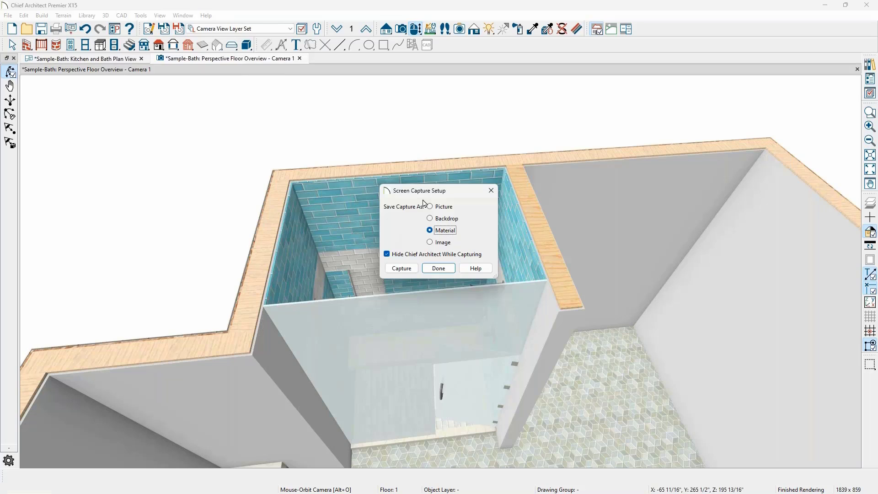
pyautogui.moveTo(432, 190); pyautogui.dragTo(442, 133)
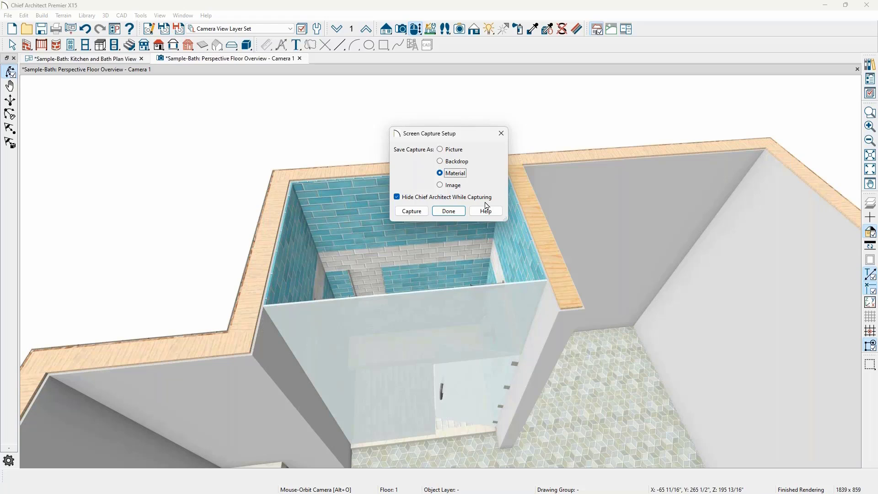
pyautogui.click(412, 211)
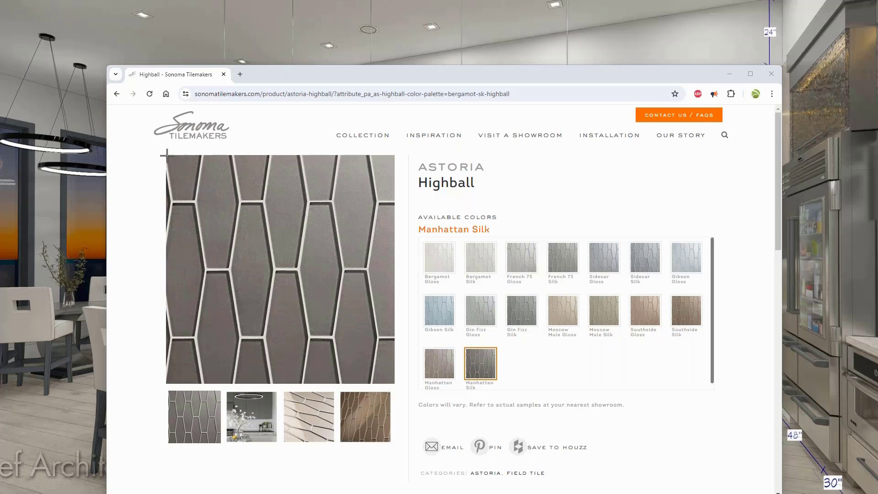
pyautogui.moveTo(167, 156); pyautogui.dragTo(393, 382)
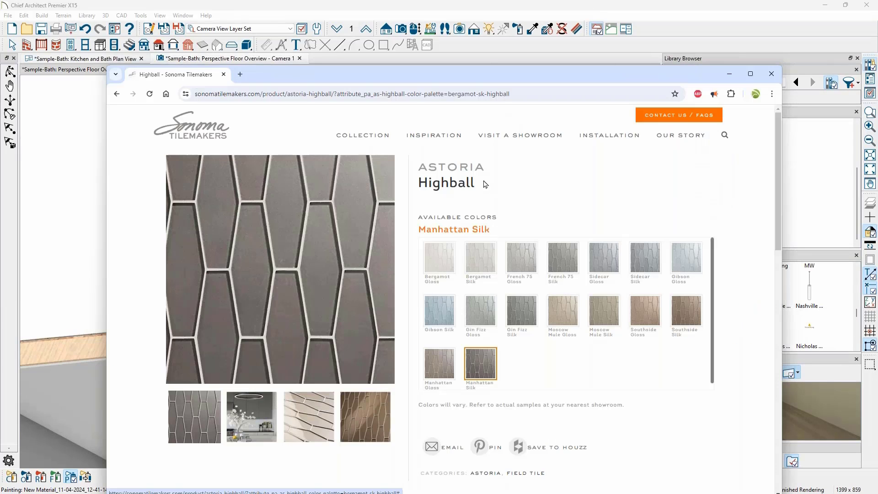
# - Copy the Astoria Highball product title from the web page, finish the screen capture, and rename the captured library material astoria Highball
pyautogui.moveTo(485, 184); pyautogui.dragTo(416, 163)
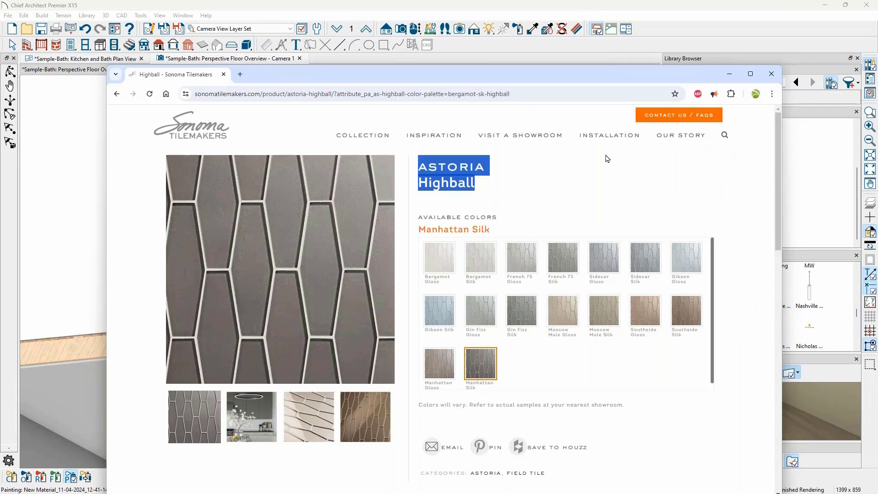
pyautogui.click(649, 6)
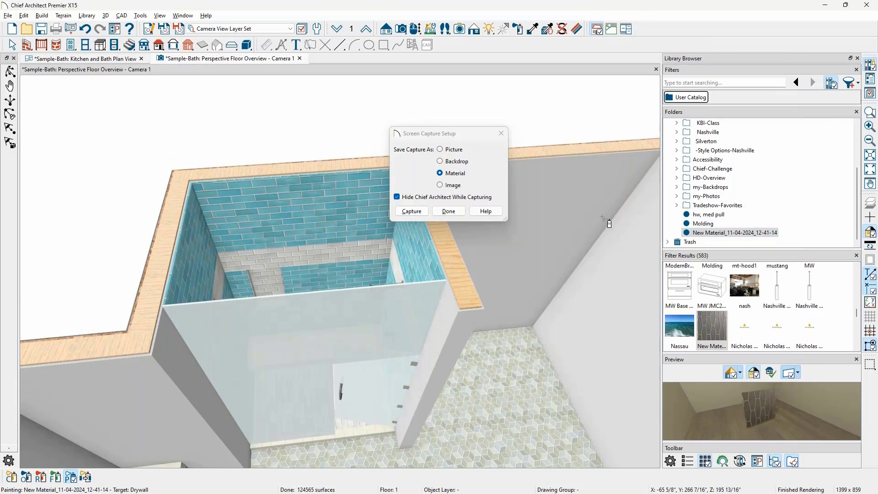
pyautogui.click(448, 211)
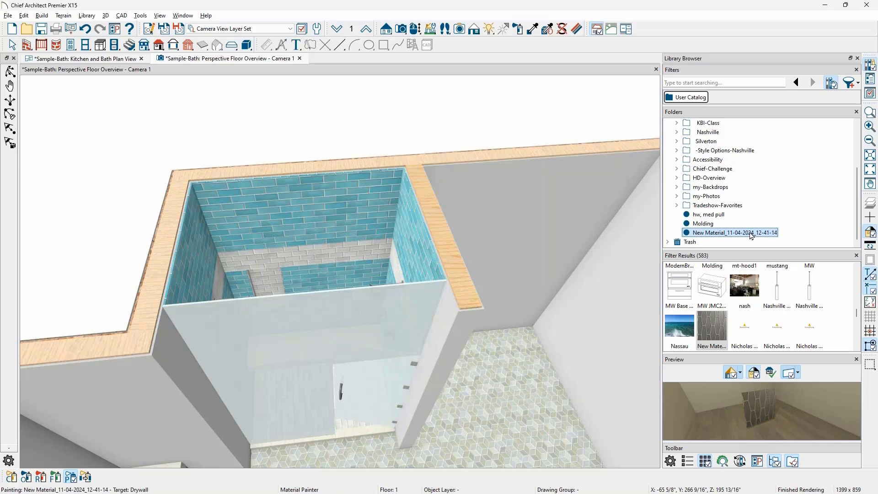
pyautogui.rightClick(753, 234)
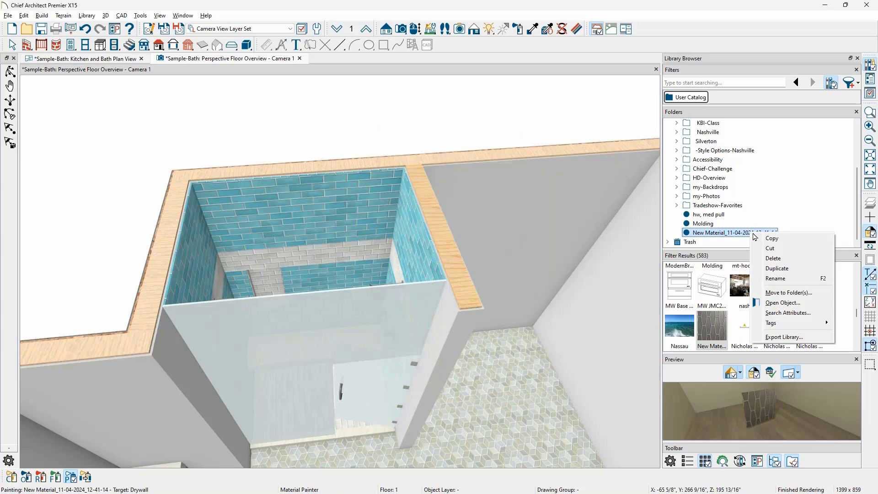
pyautogui.click(811, 304)
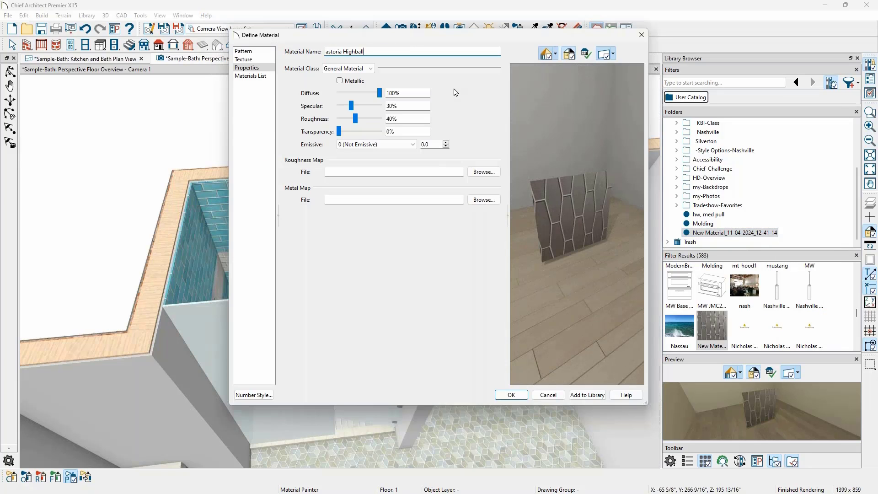
# - Keep the material class as General Material and turn off Stretch to Fit, using a texture scale of 20" by 20"
pyautogui.click(371, 69)
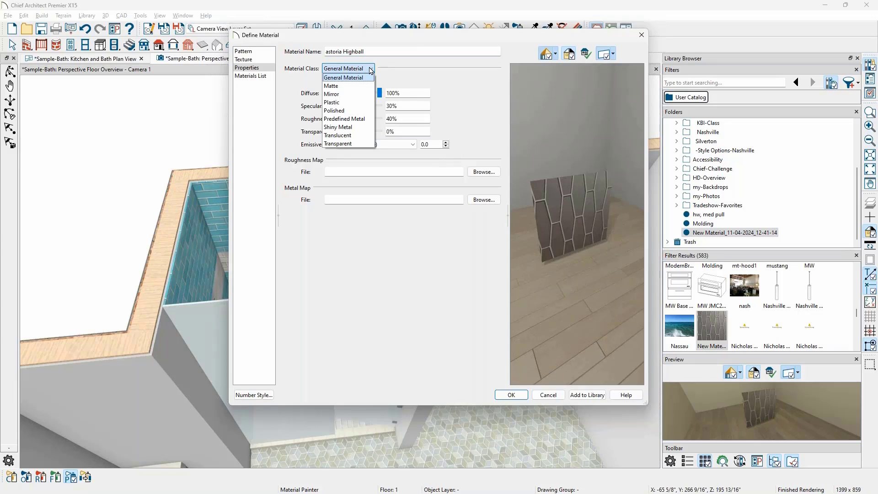
pyautogui.click(421, 76)
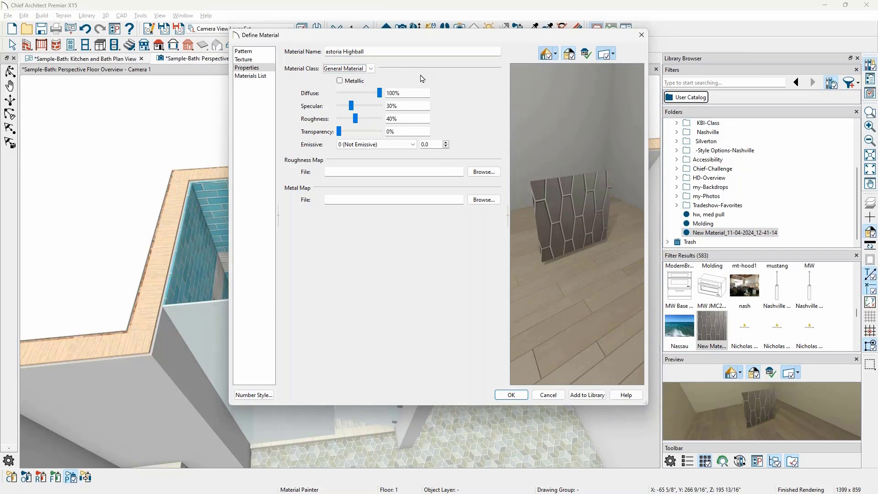
pyautogui.click(269, 61)
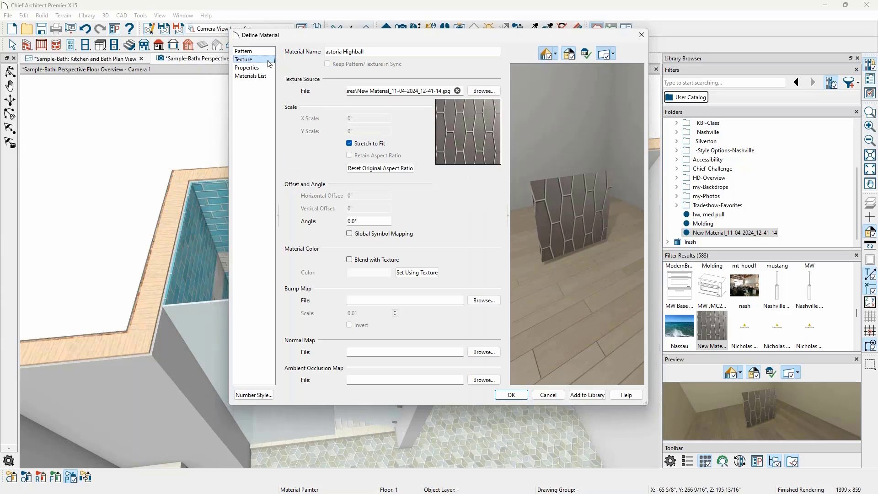
pyautogui.click(349, 144)
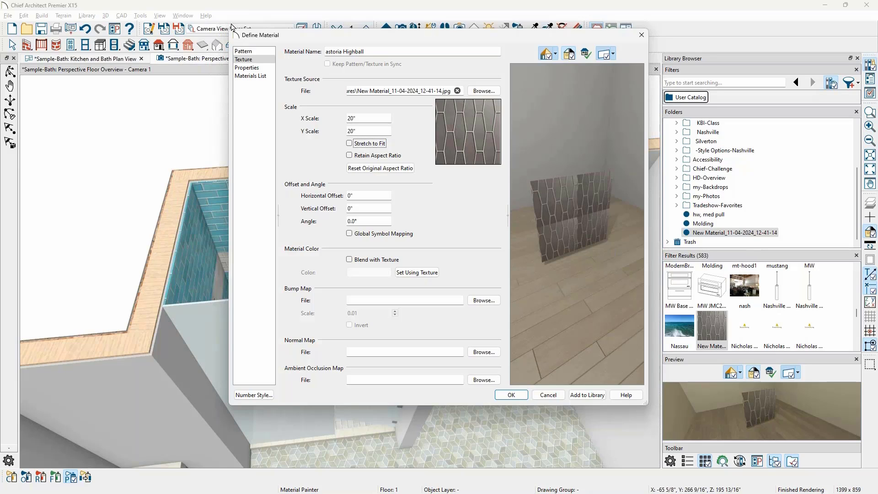
# - Generate the material's line pattern from its texture using the Simple method with a threshold of 76
pyautogui.click(249, 51)
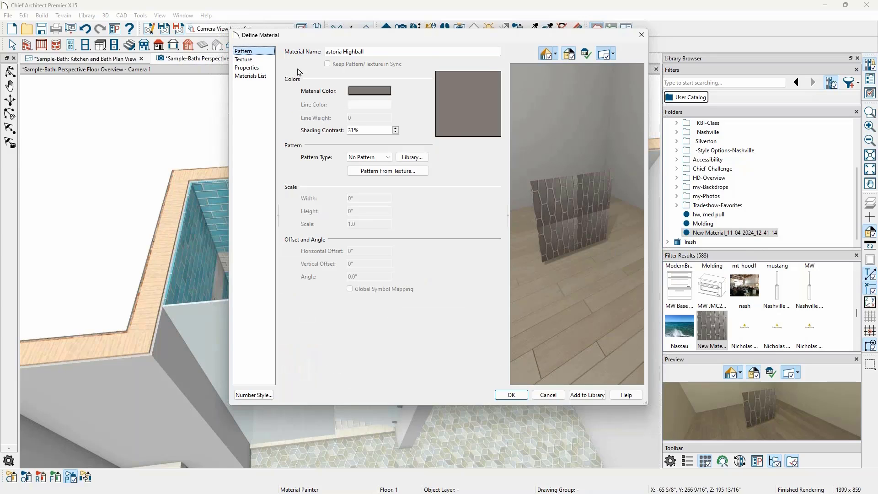
pyautogui.click(390, 158)
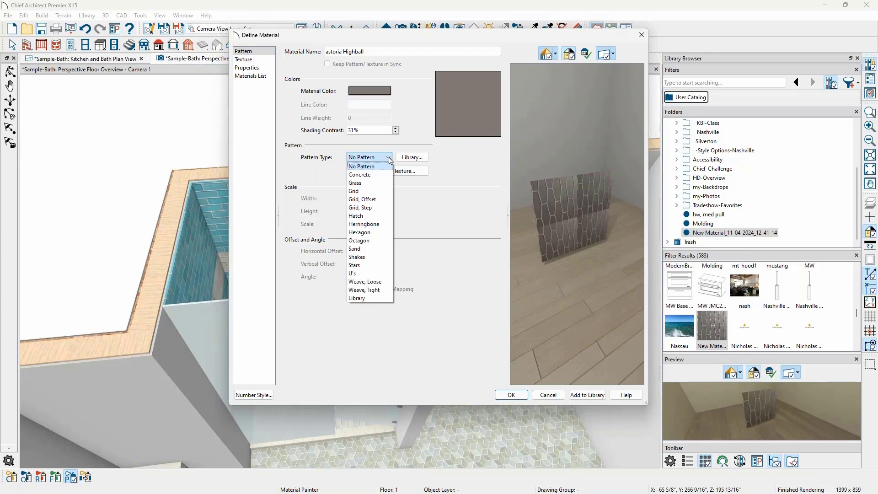
pyautogui.click(418, 151)
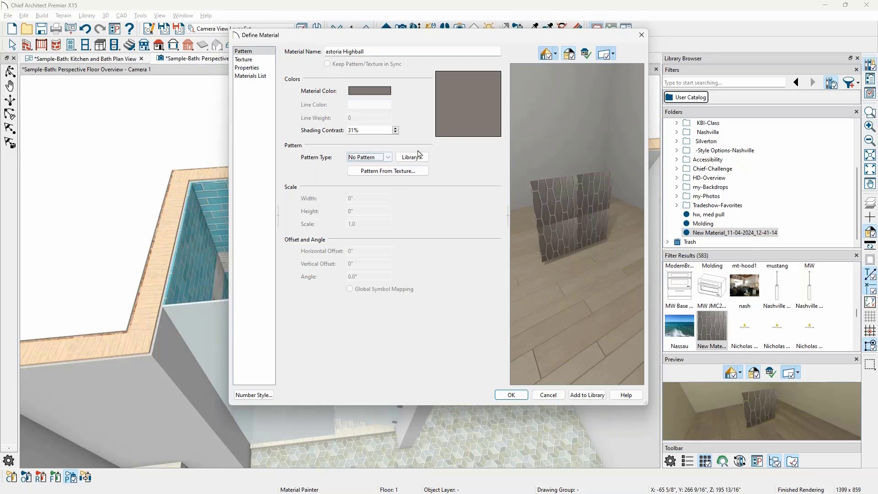
pyautogui.click(412, 173)
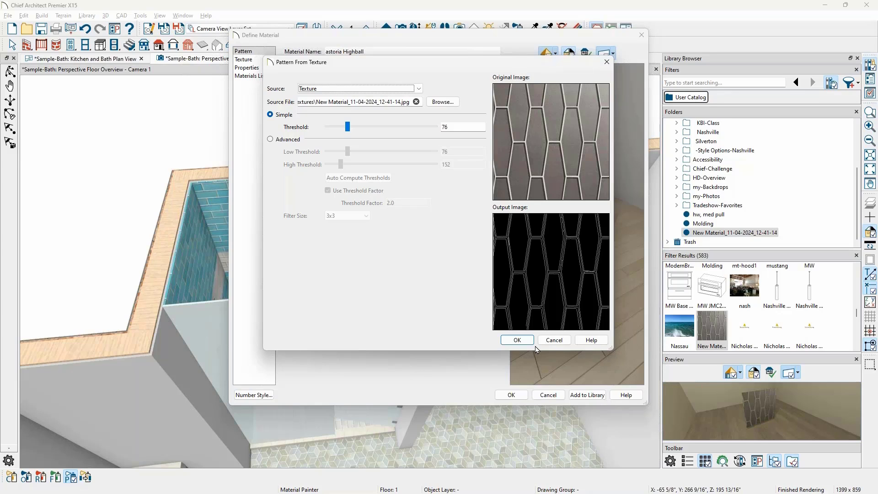
pyautogui.click(517, 339)
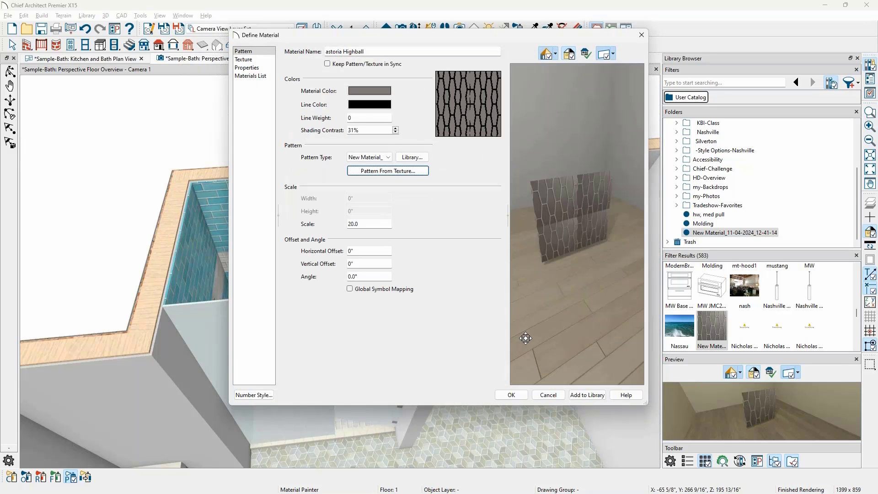
# - Set the pattern's line color to a sampled light grout gray (RGB 204, 202, 200) and save the material definition
pyautogui.click(368, 108)
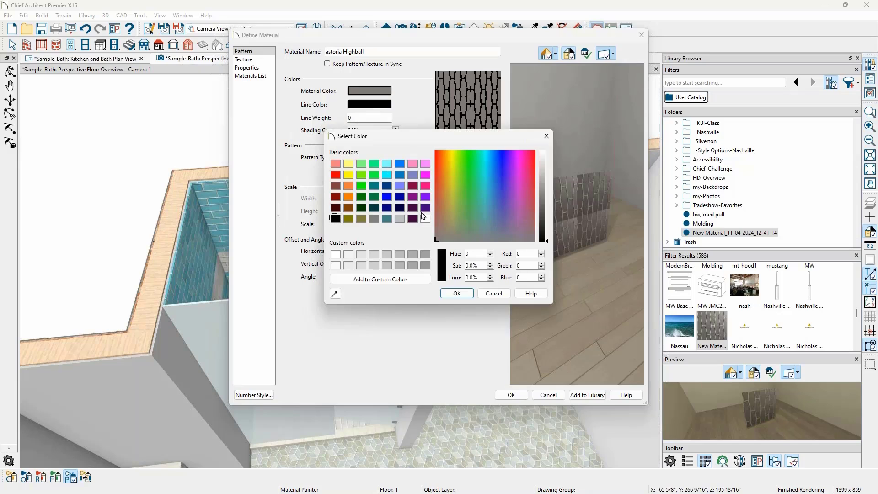
pyautogui.click(402, 220)
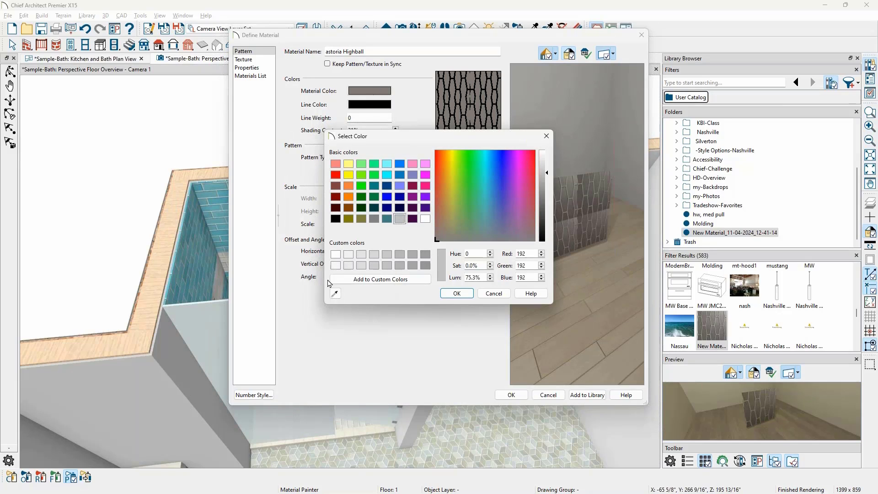
pyautogui.click(335, 293)
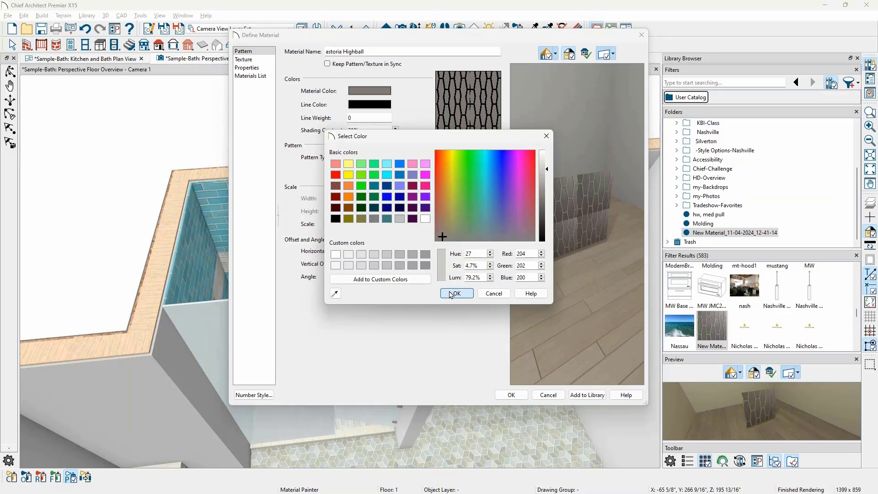
pyautogui.click(454, 294)
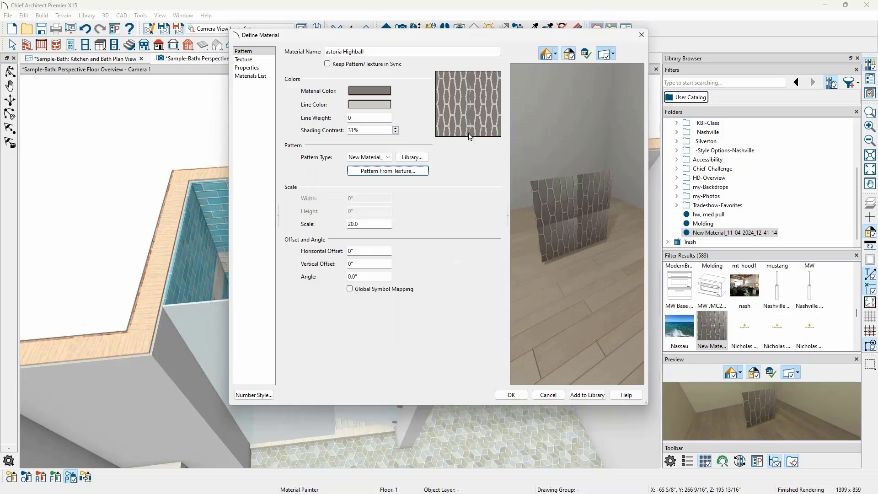
pyautogui.click(511, 395)
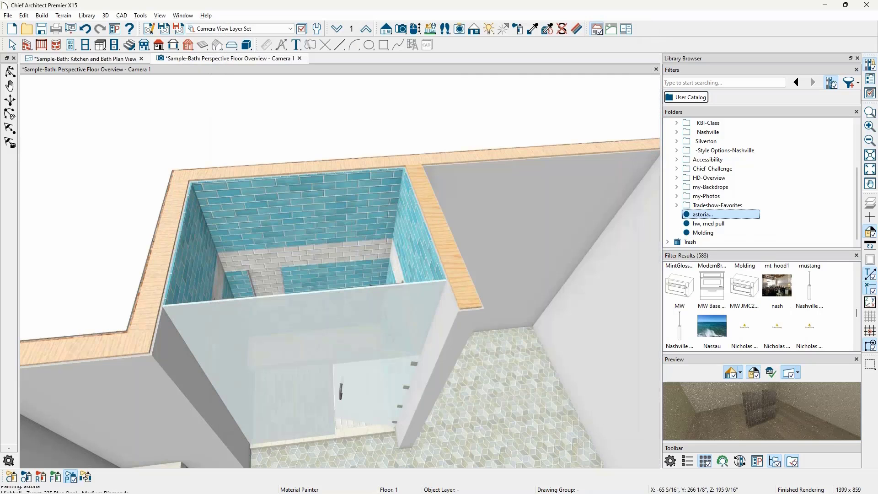
# - Paint the blue shower wall tile with the astoria Highball material, leave the material painter, and inspect the tile pattern up close
pyautogui.click(371, 226)
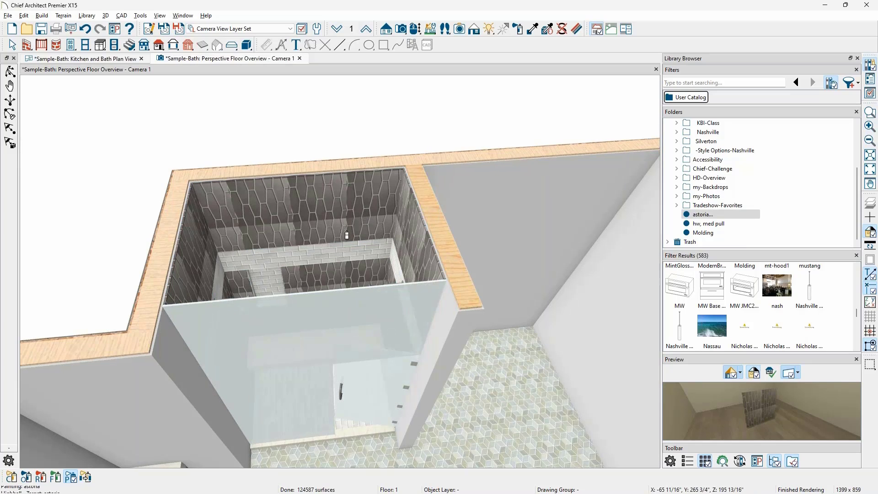
pyautogui.scroll(2, 346, 235)
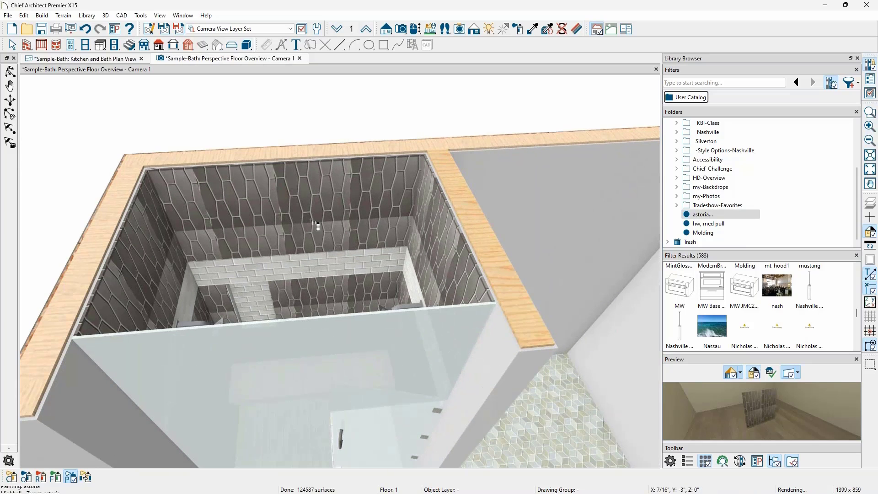
pyautogui.scroll(5, 317, 225)
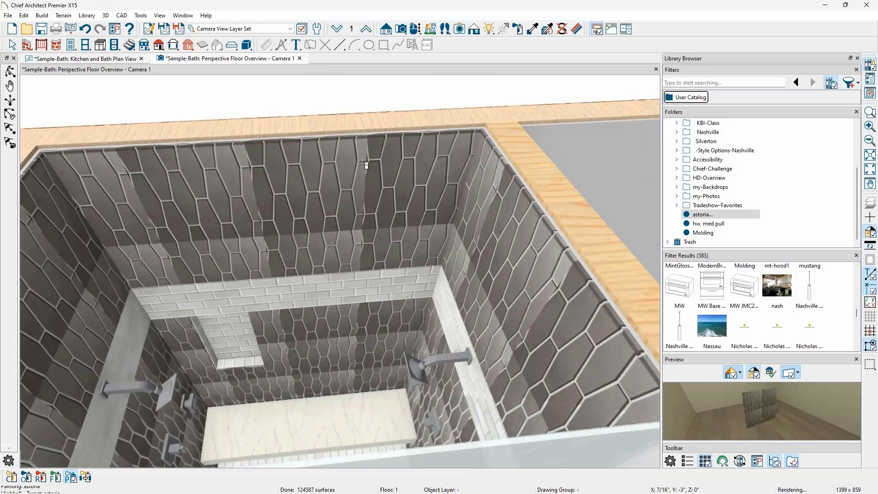
pyautogui.press('Escape')
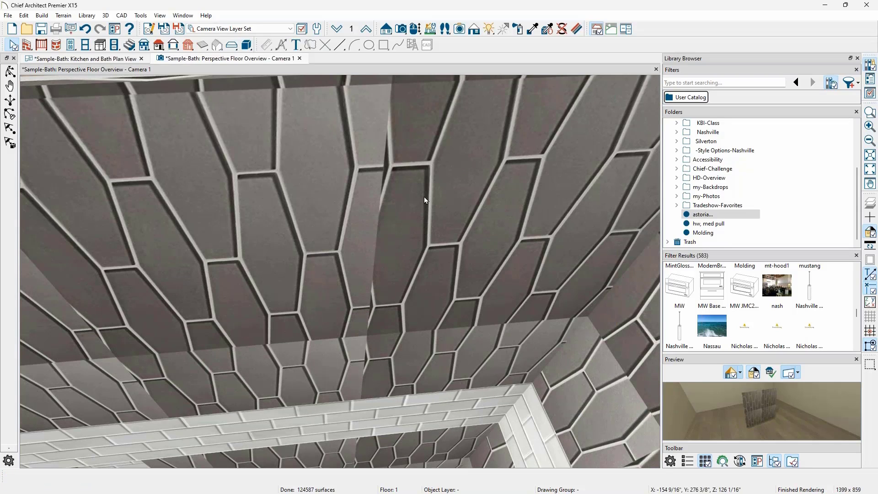
pyautogui.scroll(-5, 423, 193)
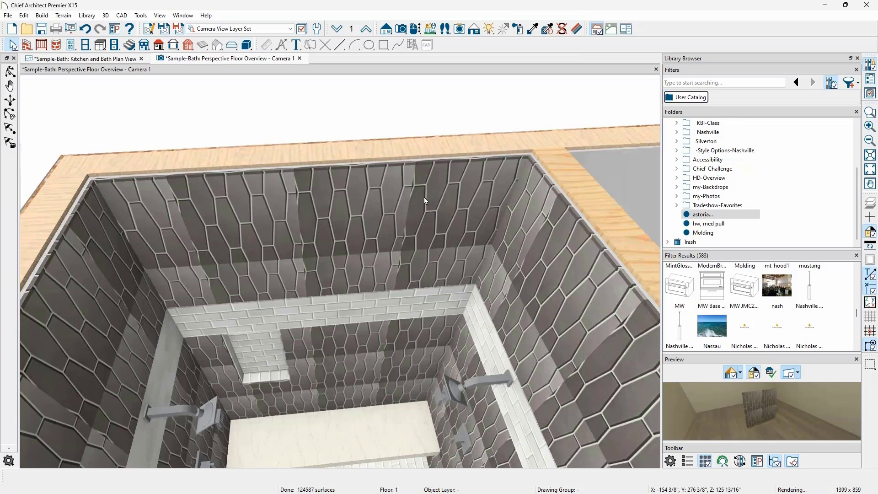
pyautogui.scroll(-2, 424, 200)
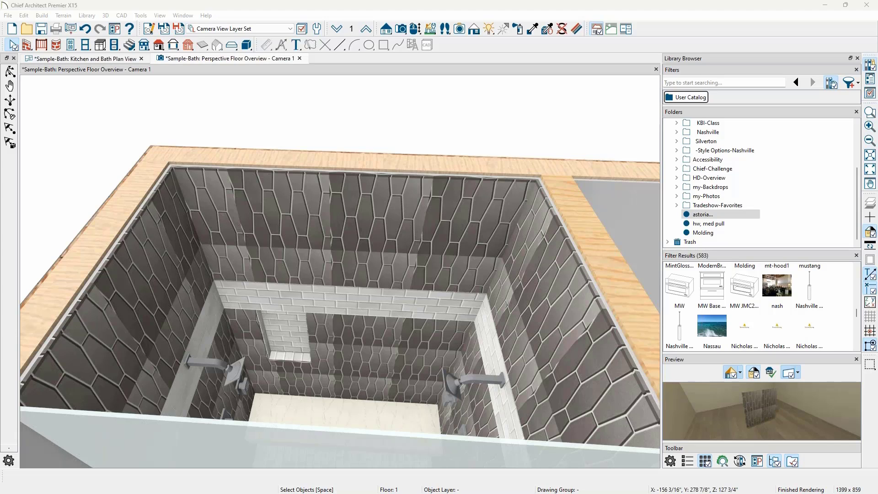
# - Switch to the browser, open the ChiefTalk Professional Forum from the Chief Architect site, and search it for "substance"
pyautogui.moveTo(877, 137); pyautogui.dragTo(386, 147)
pyautogui.doubleClick(386, 146)
pyautogui.moveTo(323, 102)
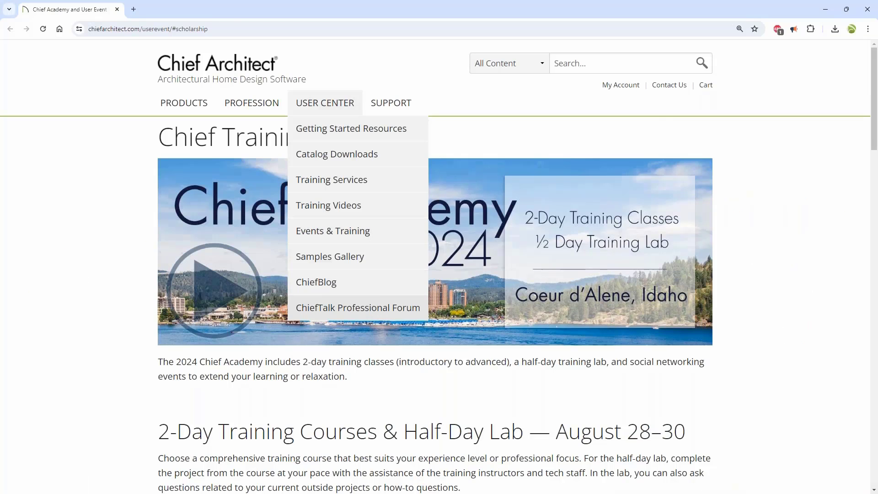
pyautogui.click(371, 306)
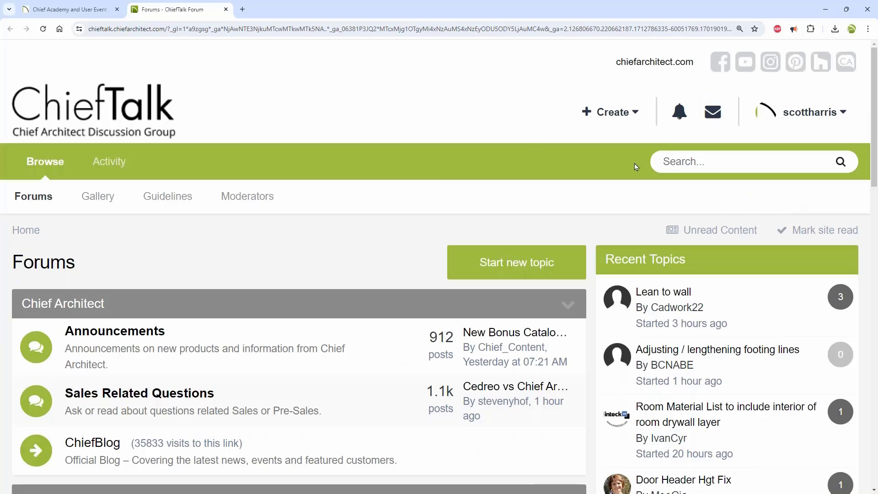
pyautogui.click(698, 163)
pyautogui.write('sub')
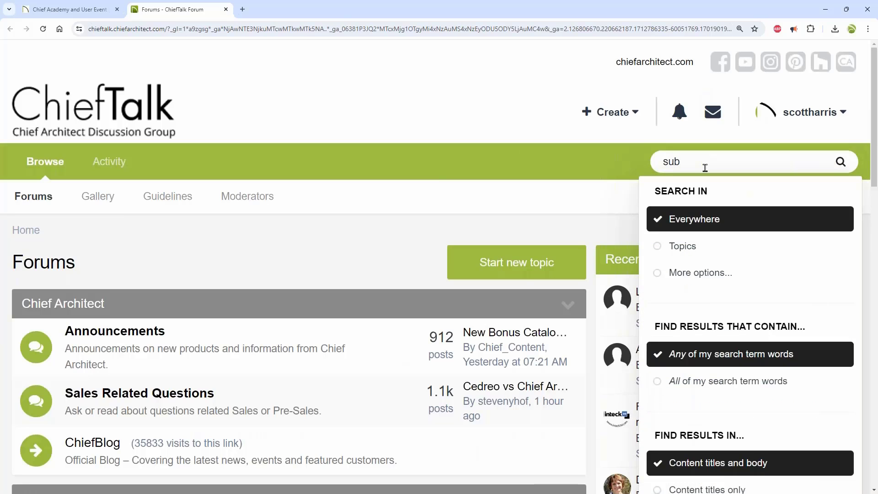
pyautogui.write('stance')
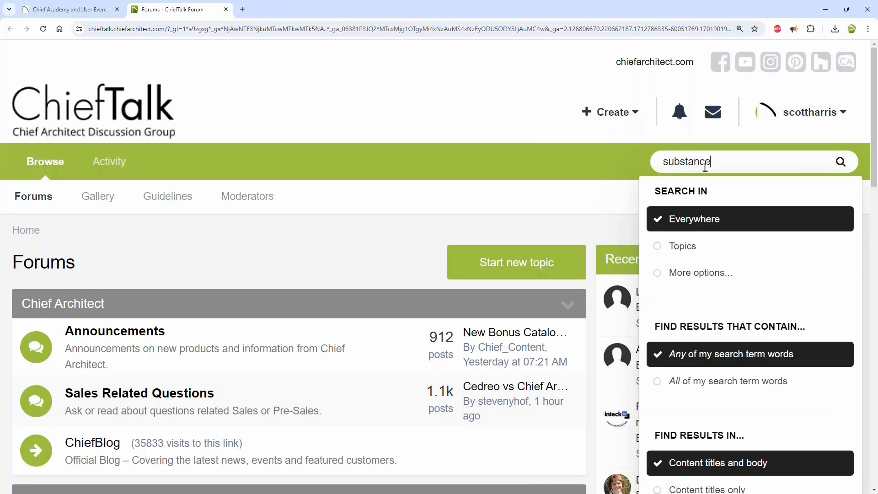
pyautogui.press('Return')
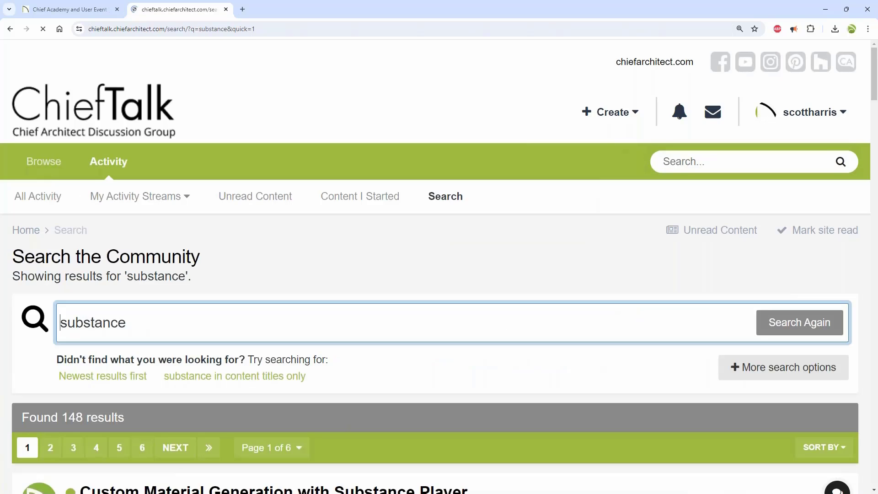
# - Open the Custom Material Generation with Substance Player topic and read the first post down to the Substance Player download link
pyautogui.scroll(-4, 284, 313)
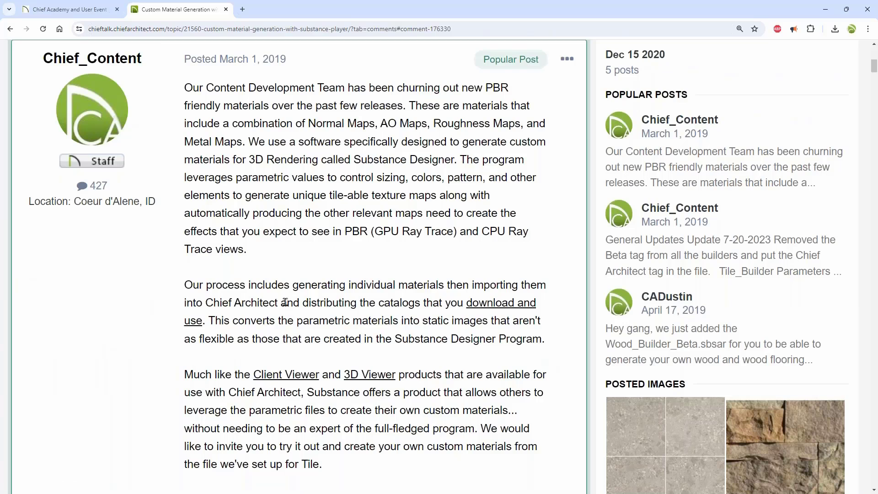
pyautogui.scroll(2, 284, 301)
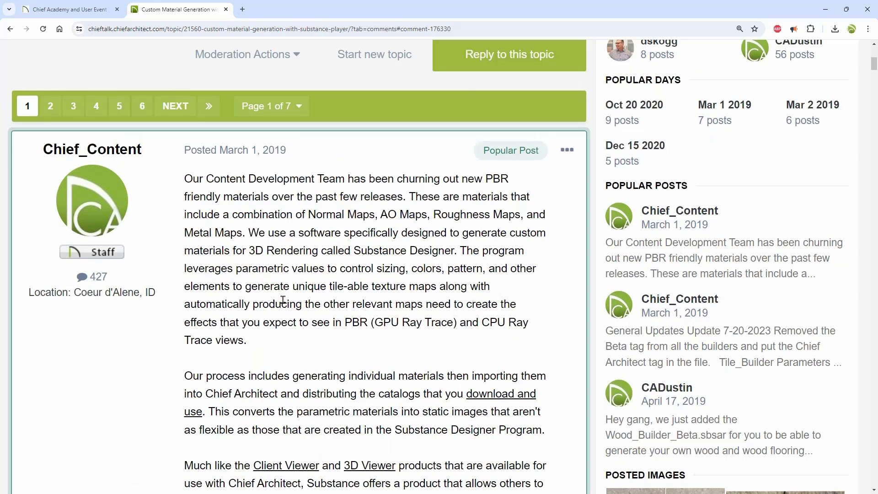
pyautogui.scroll(-7, 283, 299)
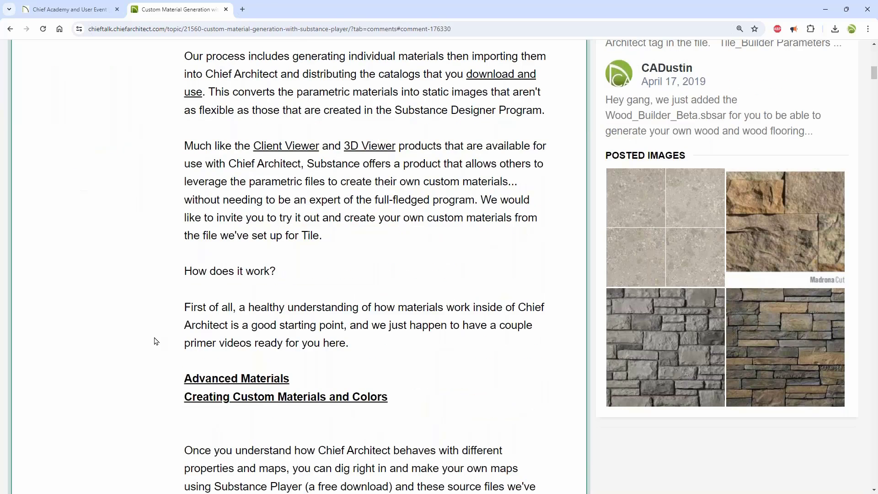
pyautogui.scroll(-6, 156, 341)
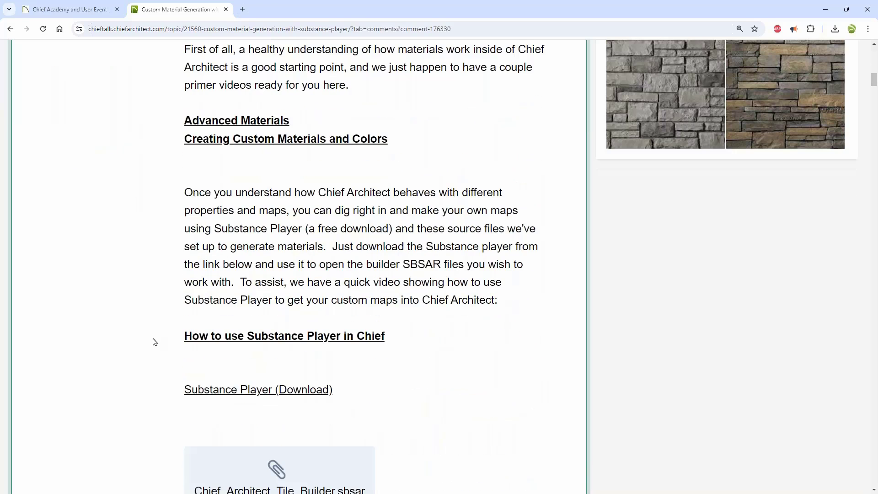
# - Examine the Substance Player topic, covering its introduction, primer video links, player download link and the attached SBSAR builder files
pyautogui.scroll(-4, 154, 342)
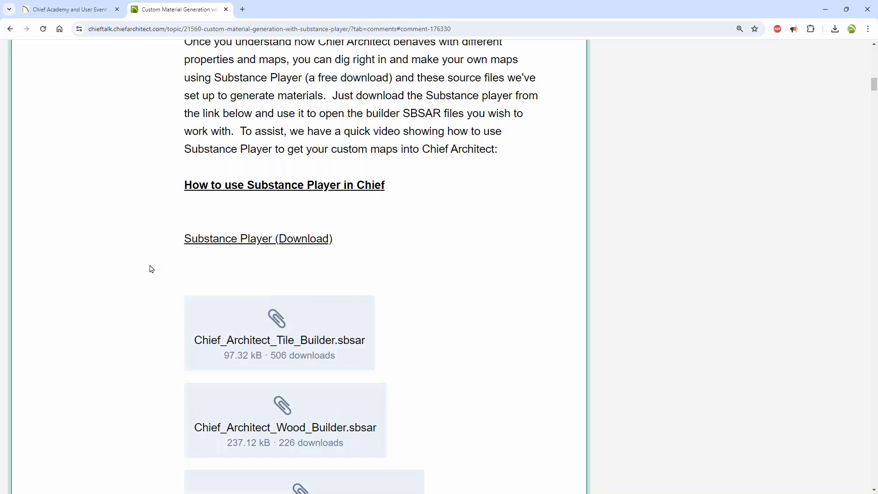
pyautogui.scroll(6, 151, 269)
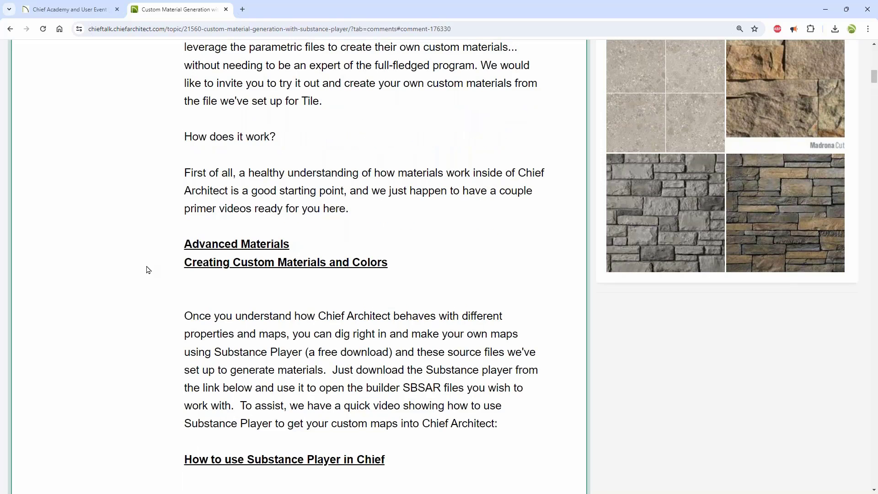
pyautogui.scroll(2, 148, 270)
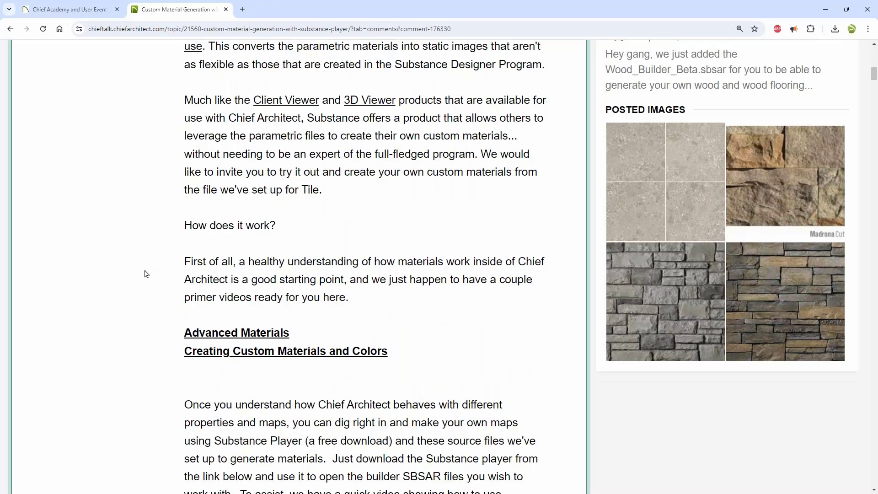
pyautogui.scroll(6, 147, 272)
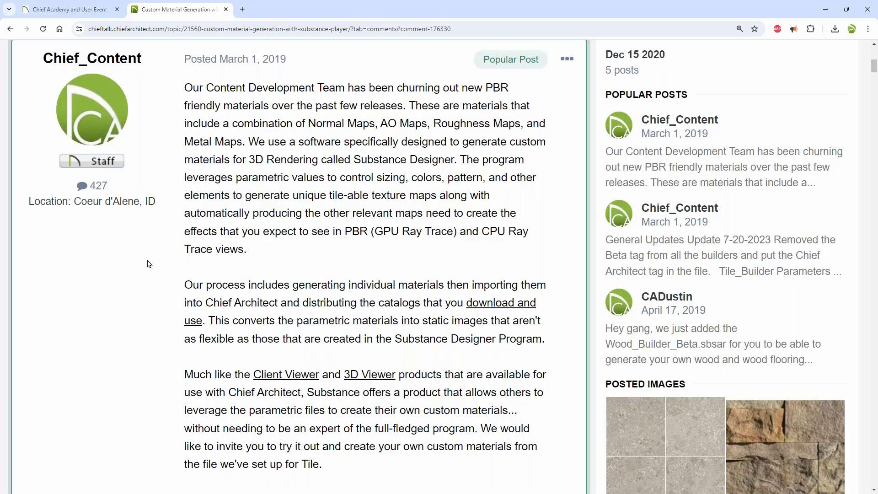
pyautogui.scroll(-3, 148, 265)
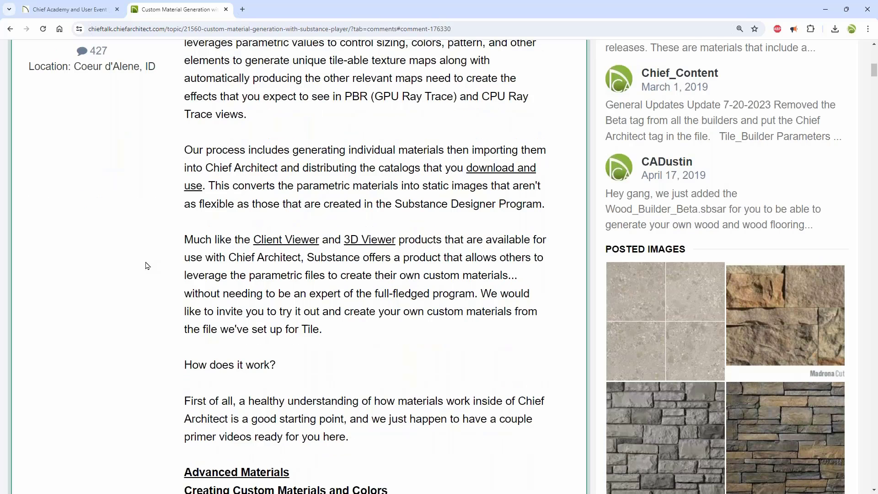
pyautogui.scroll(-7, 146, 266)
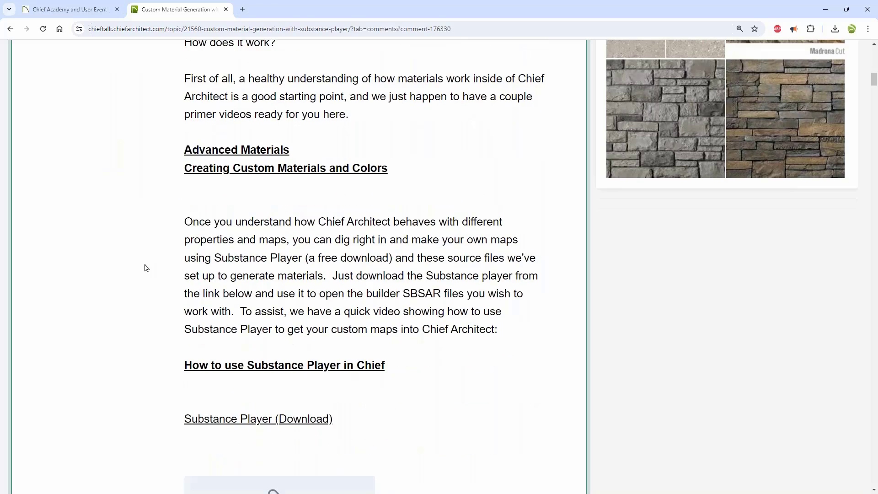
pyautogui.scroll(-6, 145, 268)
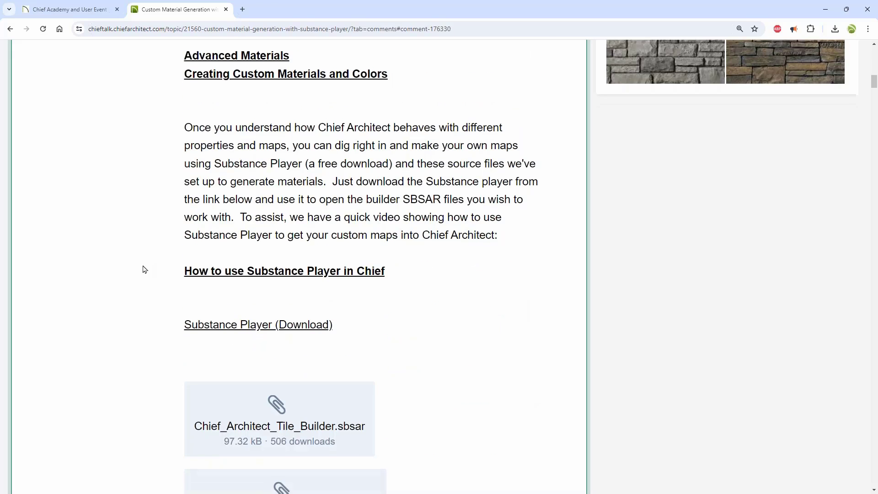
pyautogui.scroll(-1, 145, 269)
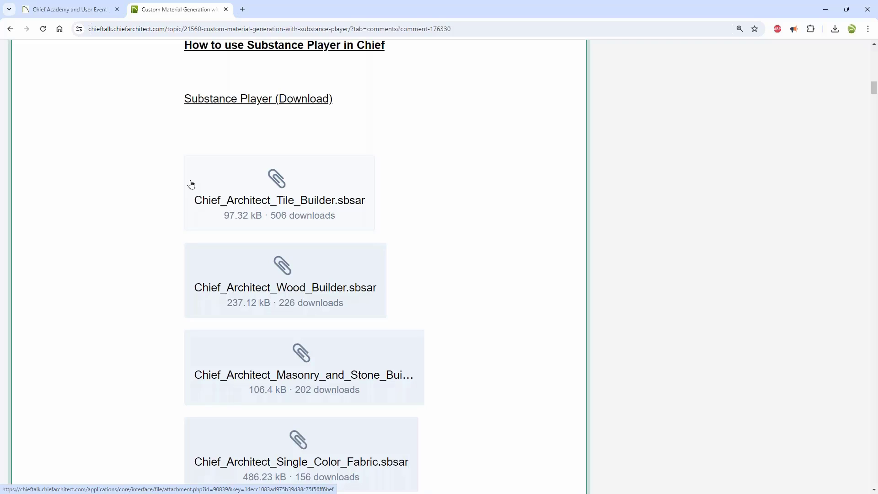
pyautogui.scroll(-7, 221, 201)
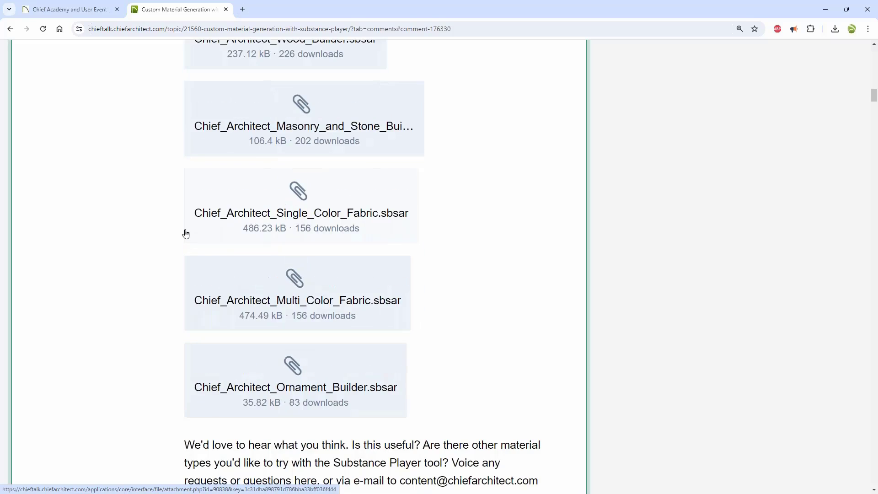
pyautogui.scroll(-2, 179, 233)
pyautogui.scroll(10, 185, 213)
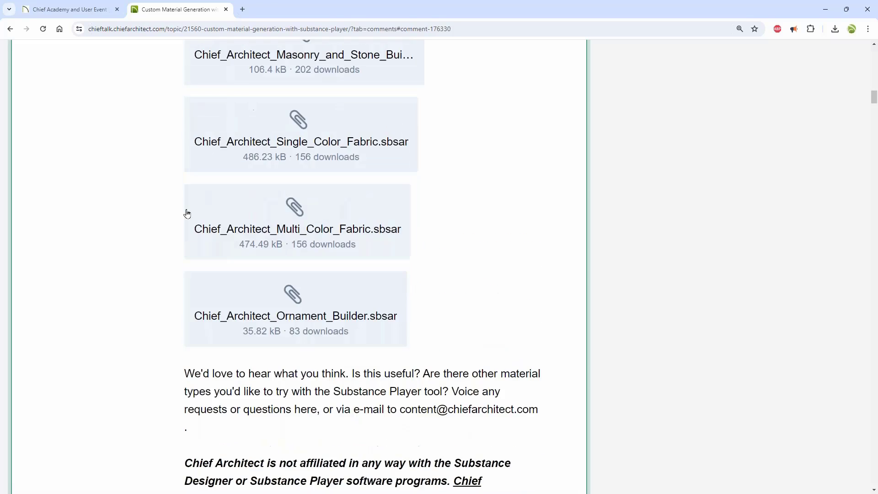
pyautogui.scroll(20, 187, 213)
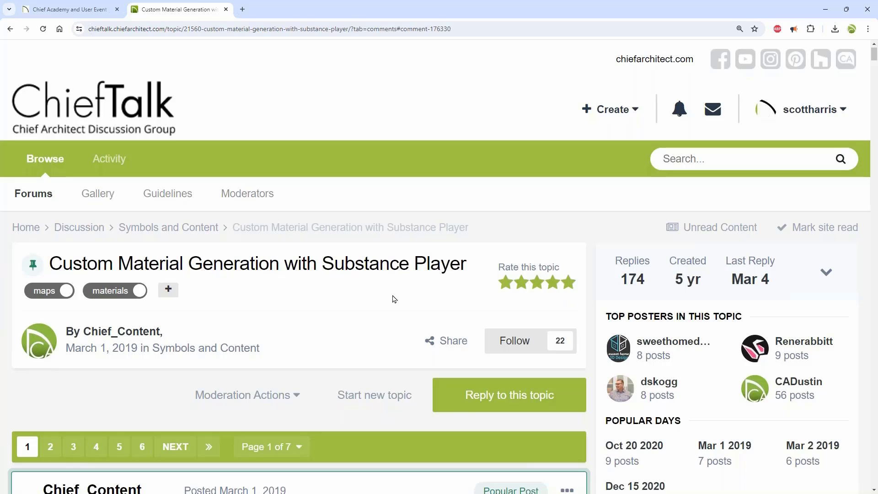
# - Review the topic's opening explanation of custom material generation, and bring the Questions image in front of the page
pyautogui.scroll(-1, 394, 299)
pyautogui.scroll(-10, 394, 299)
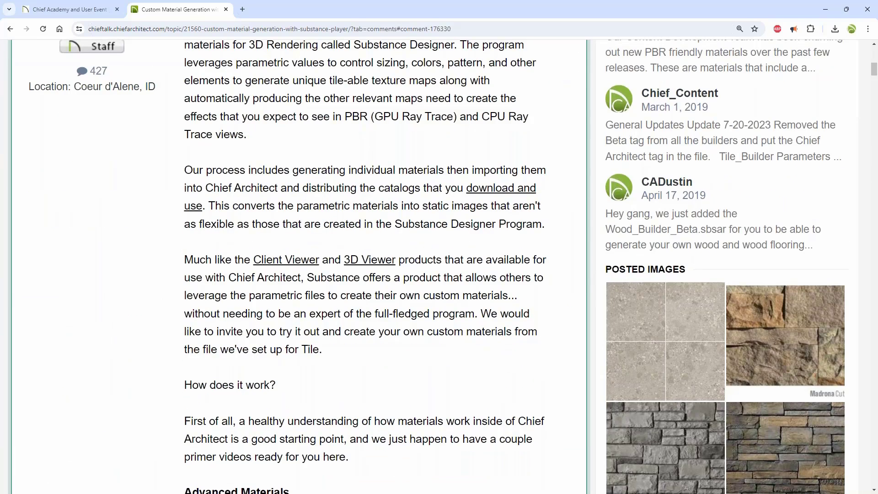
pyautogui.scroll(-2, 472, 416)
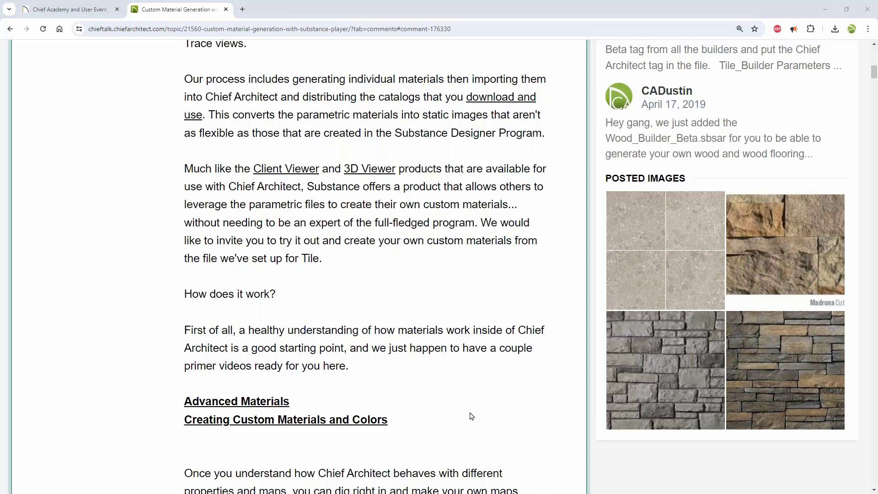
pyautogui.press('super+shift+Left')
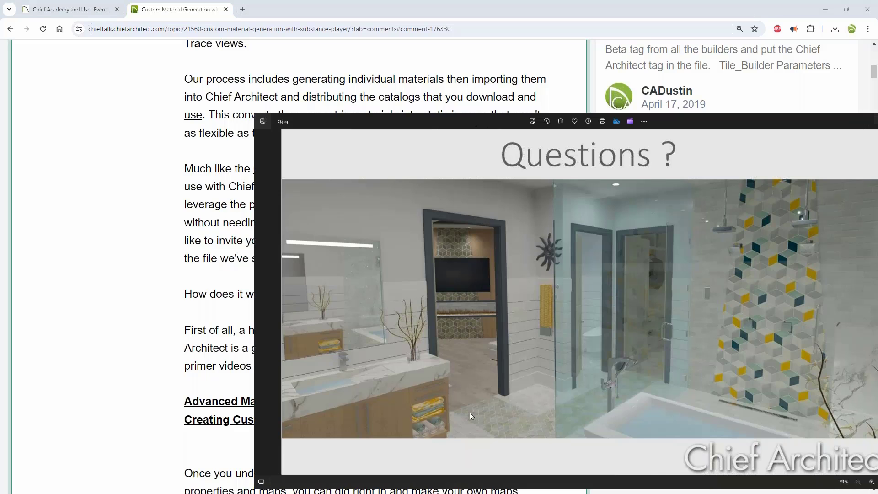
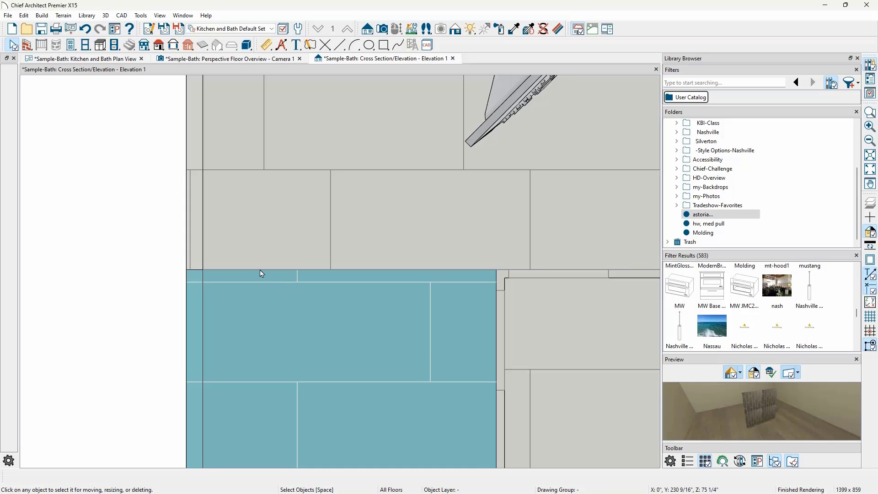
# - Inspect where the gray accent band meets the blue tile above and below the shower head in the wall elevation
pyautogui.scroll(-2, 260, 270)
pyautogui.moveTo(353, 201); pyautogui.dragTo(361, 379, button='middle')
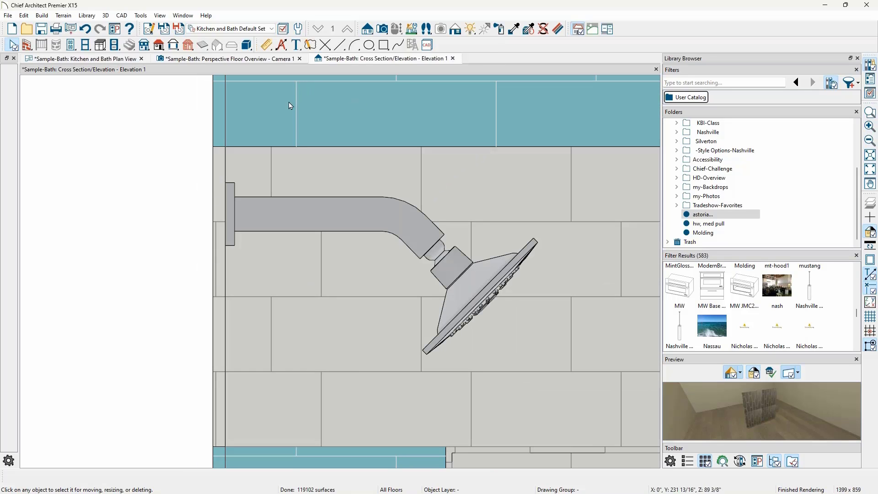
pyautogui.moveTo(290, 143); pyautogui.dragTo(287, 215, button='middle')
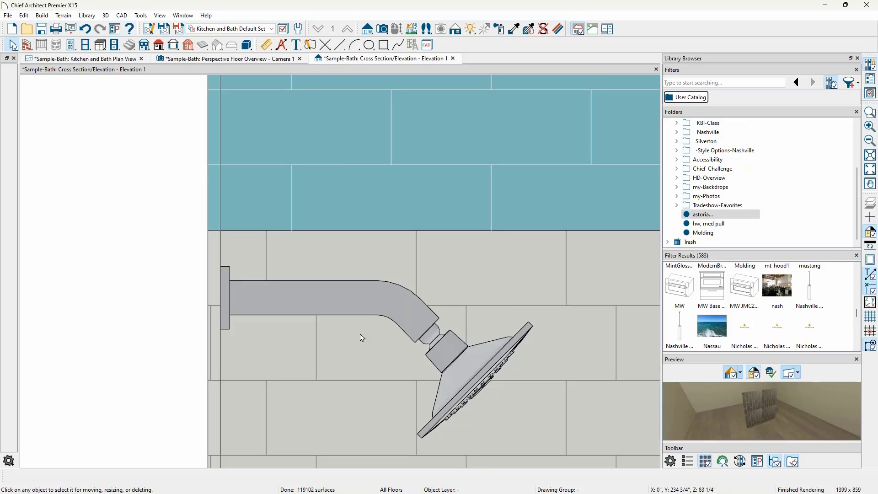
pyautogui.moveTo(359, 346); pyautogui.dragTo(353, 257, button='middle')
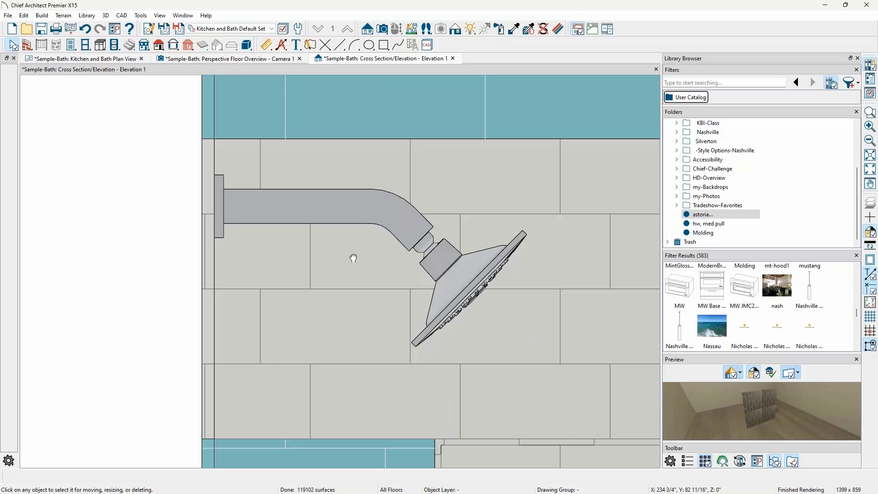
pyautogui.moveTo(359, 407); pyautogui.dragTo(362, 247, button='middle')
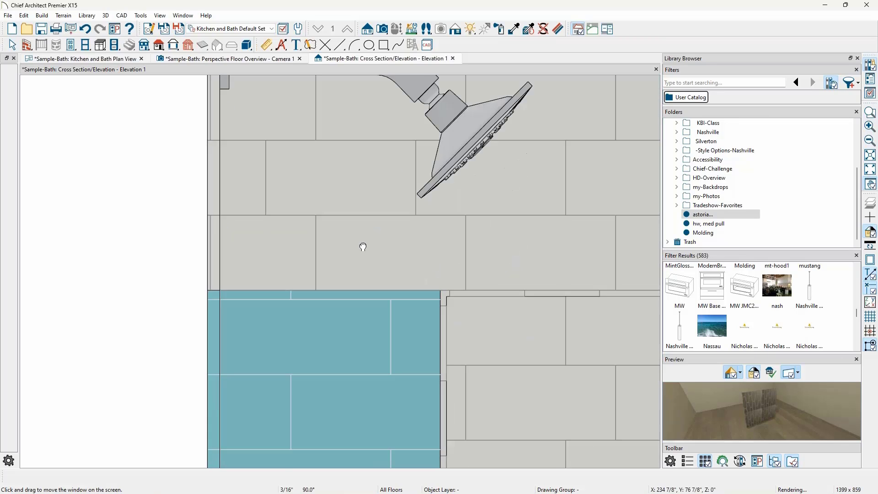
pyautogui.scroll(3, 357, 304)
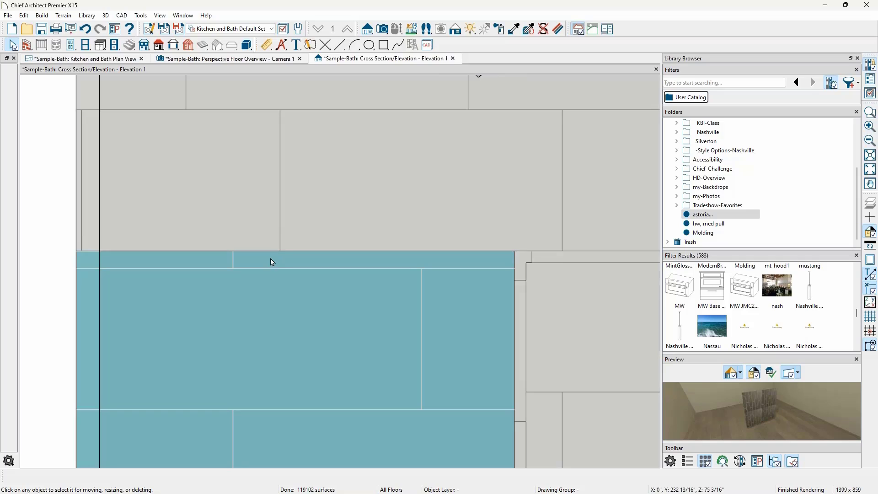
# - Check the blue and gray tile joints in the Standard rendering technique, and return the elevation to Vector View
pyautogui.click(454, 29)
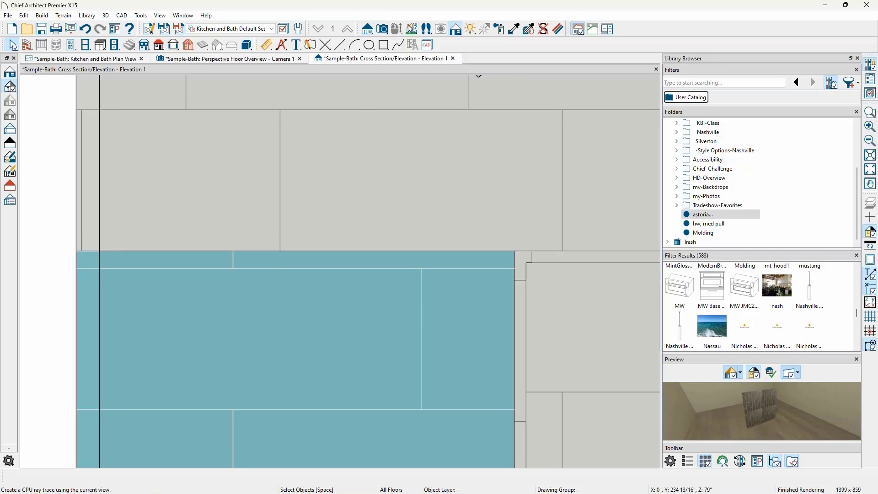
pyautogui.click(11, 75)
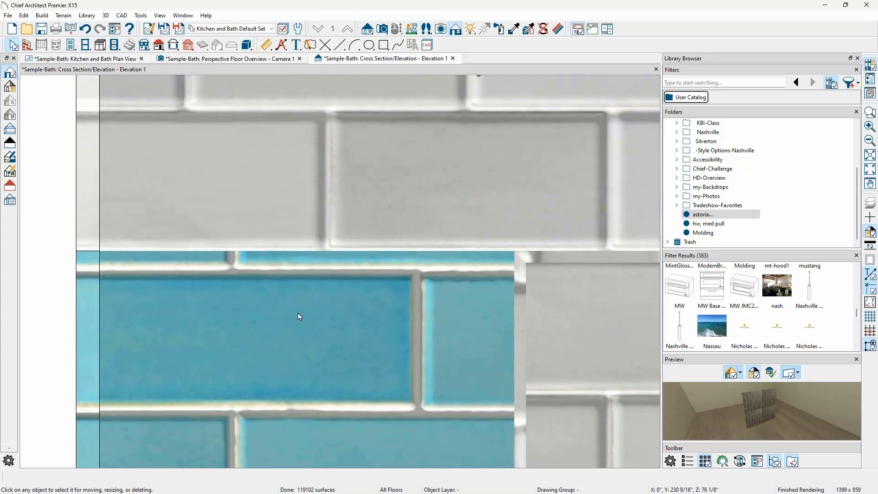
pyautogui.scroll(-3, 298, 313)
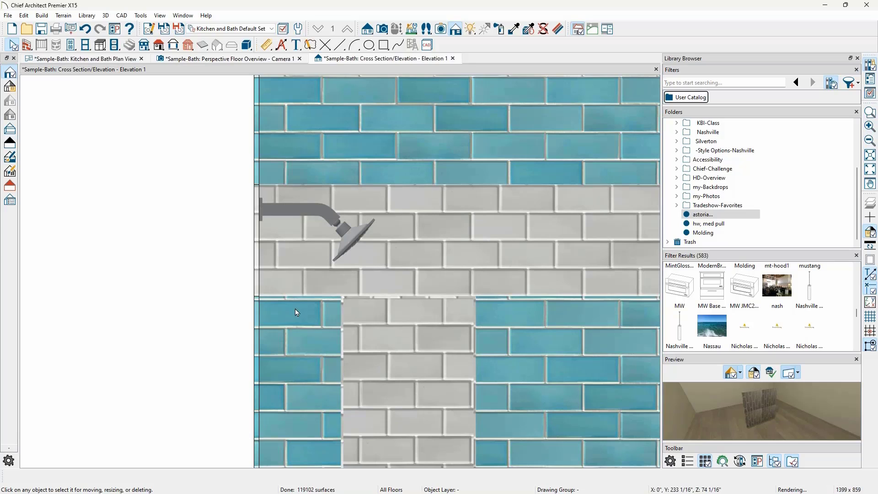
pyautogui.scroll(-2, 295, 308)
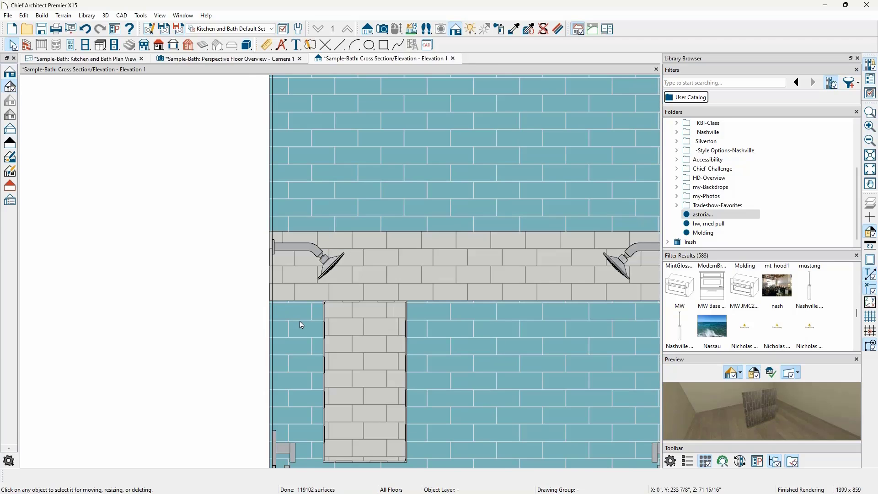
pyautogui.scroll(5, 300, 322)
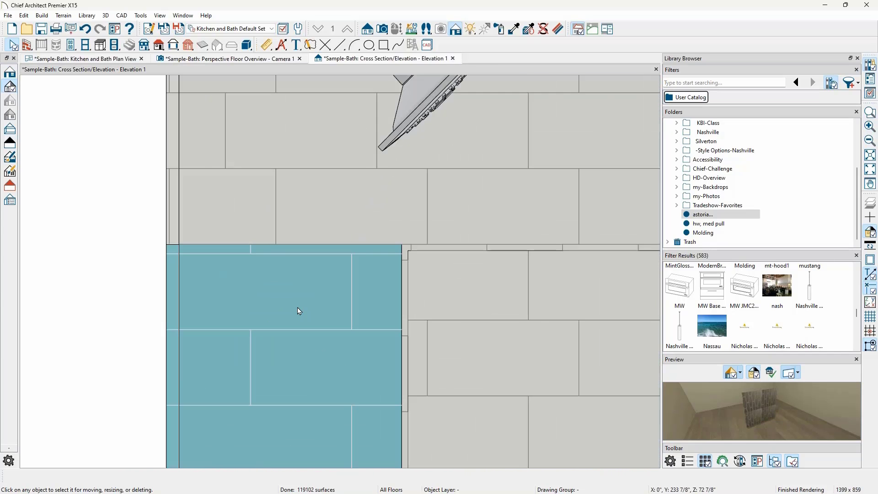
# - Measure the height of the thin blue tile strip directly below the gray band with the Tape Measure
pyautogui.click(268, 44)
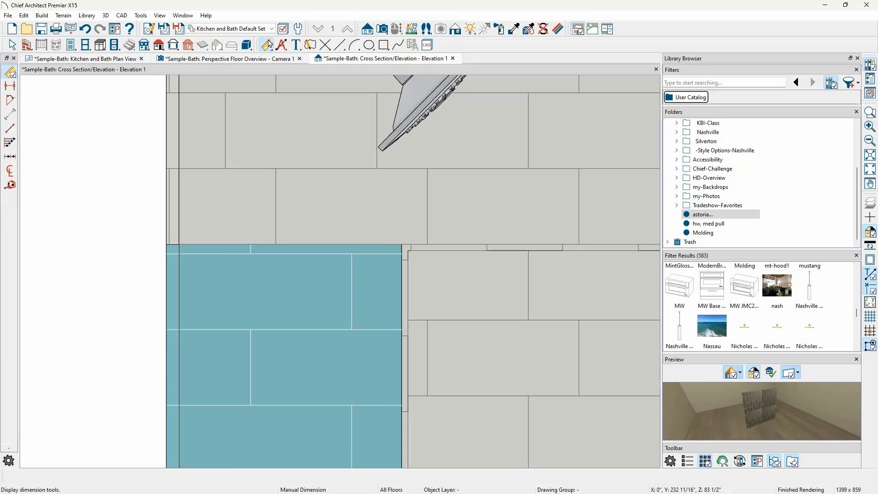
pyautogui.click(10, 185)
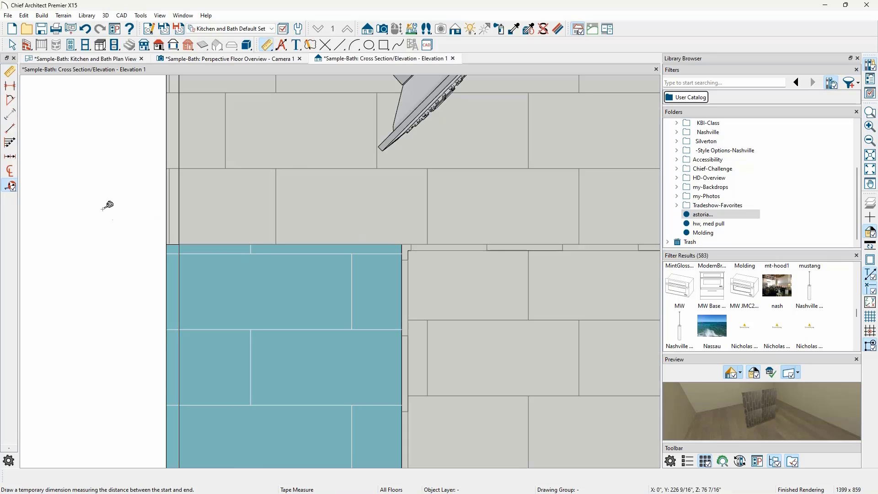
pyautogui.scroll(4, 221, 250)
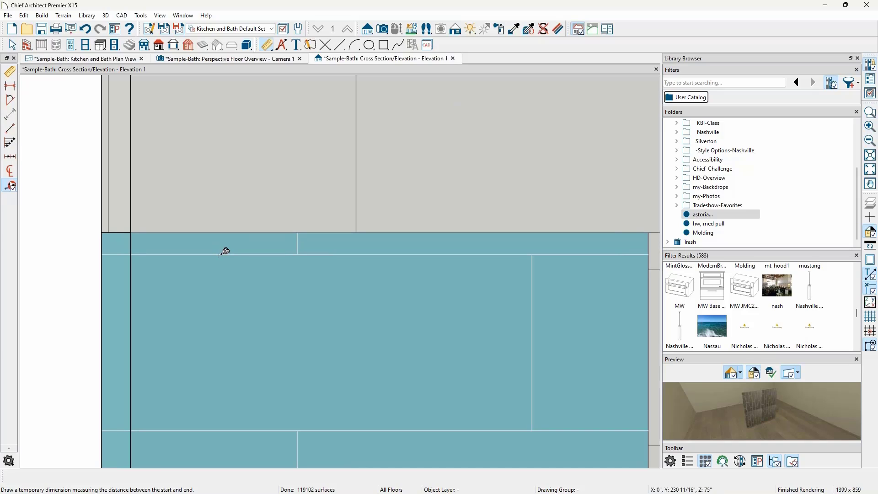
pyautogui.scroll(3, 231, 262)
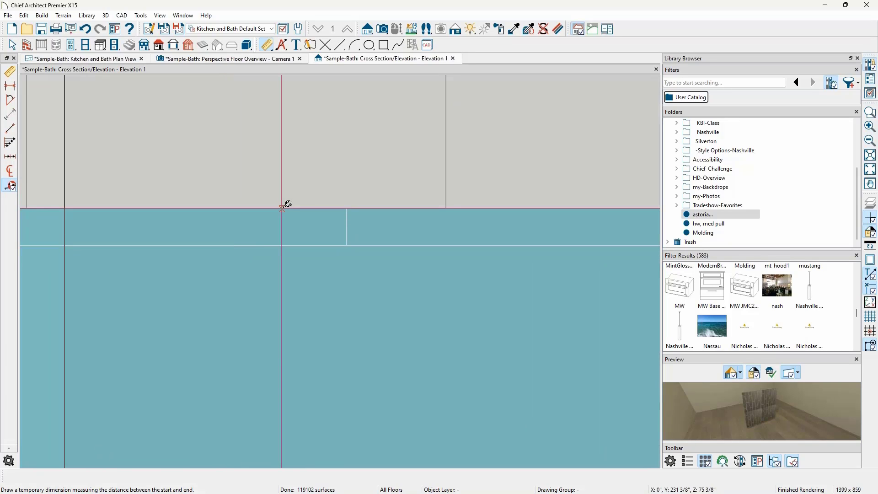
pyautogui.moveTo(282, 207); pyautogui.dragTo(278, 246)
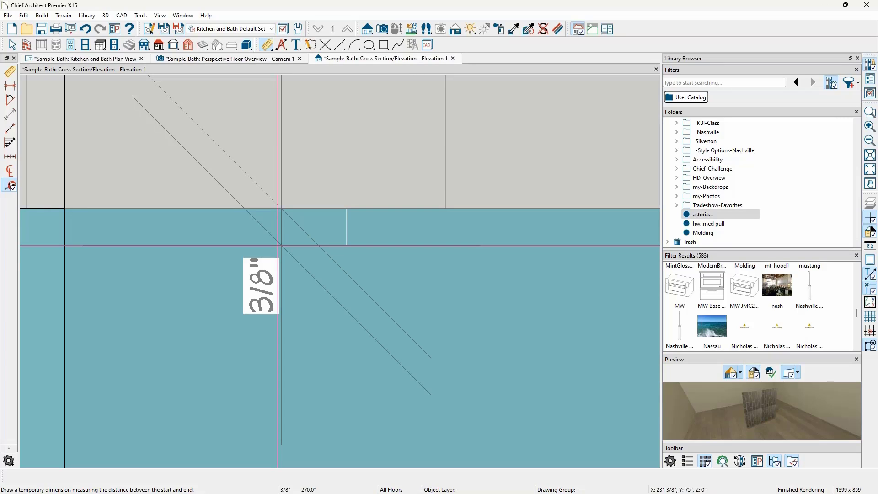
pyautogui.press('Escape')
# - Create a copy of the lower blue tile's material named "12W Blue Bell - 3x8 Subway_ShowerLowerTile" for material adjustment
pyautogui.scroll(-5, 280, 241)
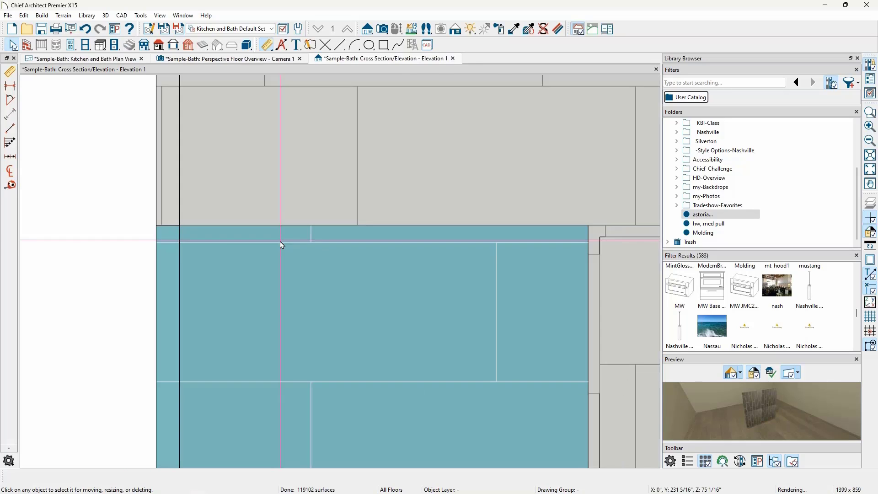
pyautogui.moveTo(312, 203); pyautogui.dragTo(290, 367, button='middle')
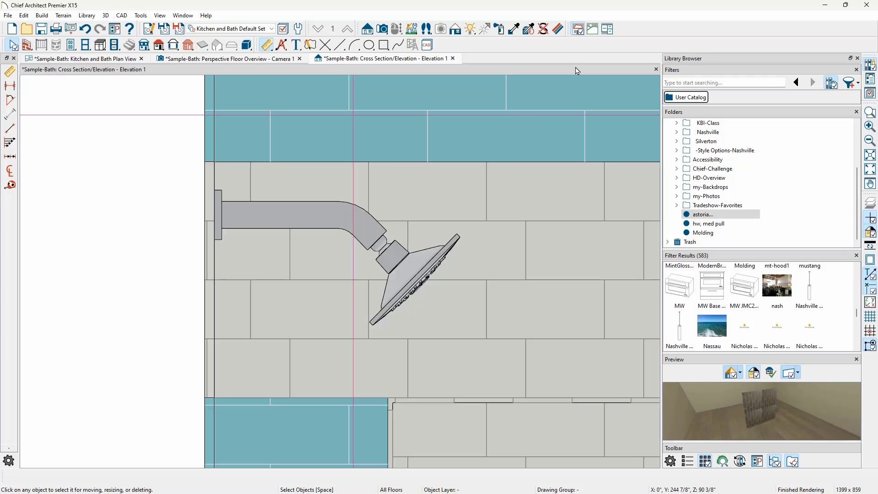
pyautogui.click(558, 30)
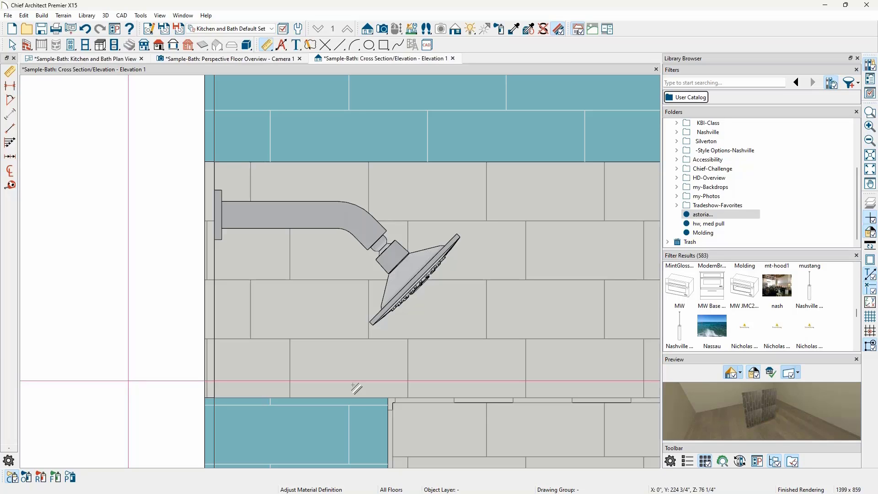
pyautogui.click(335, 429)
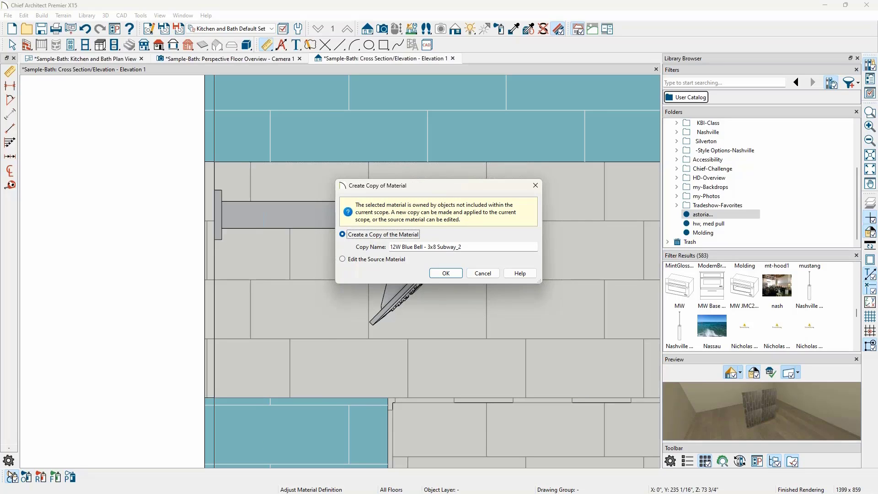
pyautogui.click(480, 245)
pyautogui.write('_ShowerLowerTile')
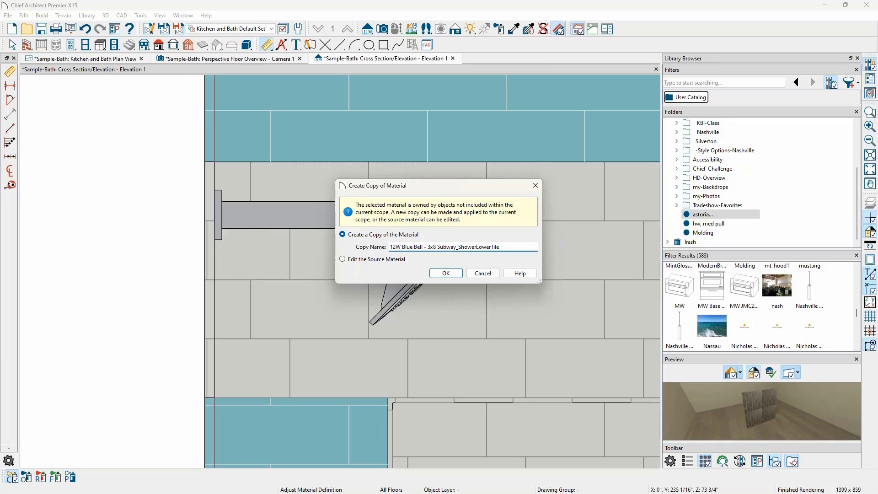
pyautogui.click(445, 273)
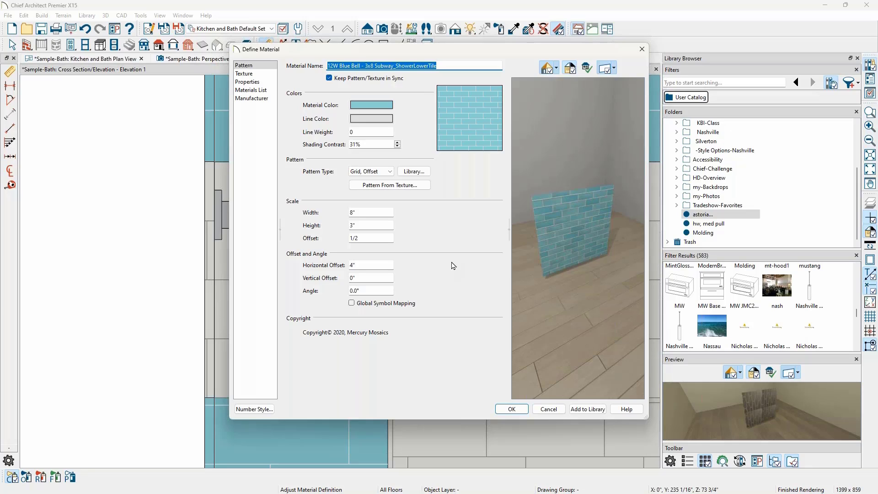
# - Set the lower tile material's horizontal pattern offset to 4 3/8" and apply it to the wall
pyautogui.click(375, 268)
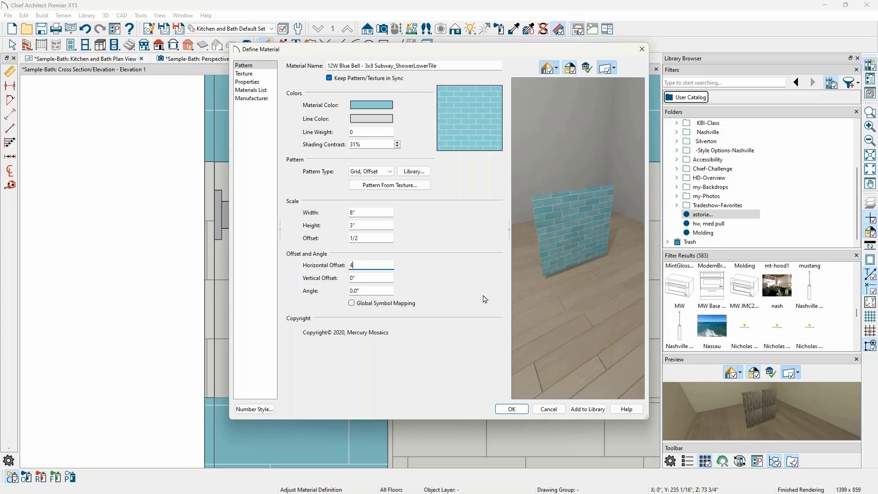
pyautogui.write('4 3/8')
pyautogui.press('Tab')
pyautogui.click(510, 408)
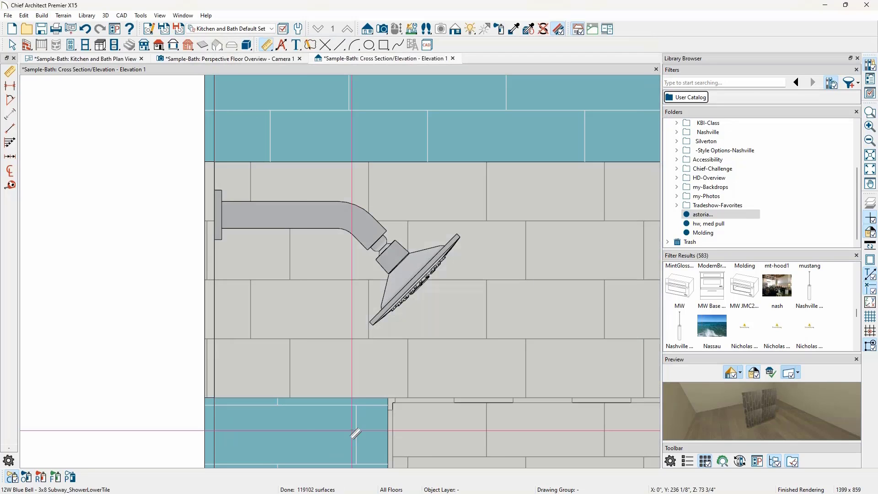
# - Set the lower blue tile material's vertical offset to 3/8" and check its joint with the gray band
pyautogui.click(299, 430)
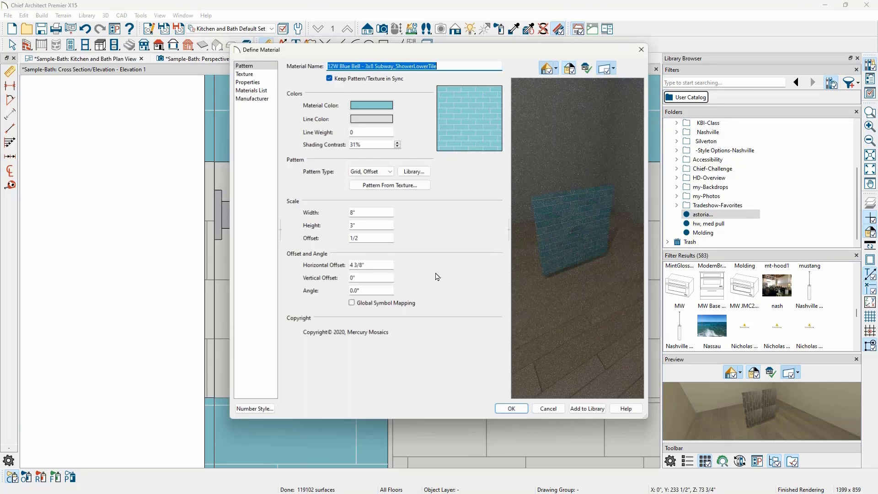
pyautogui.doubleClick(366, 279)
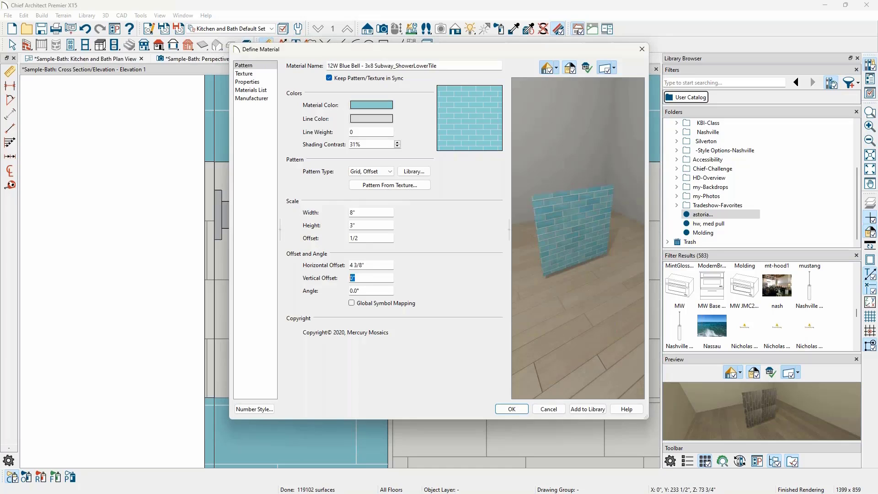
pyautogui.write('3/8')
pyautogui.click(509, 409)
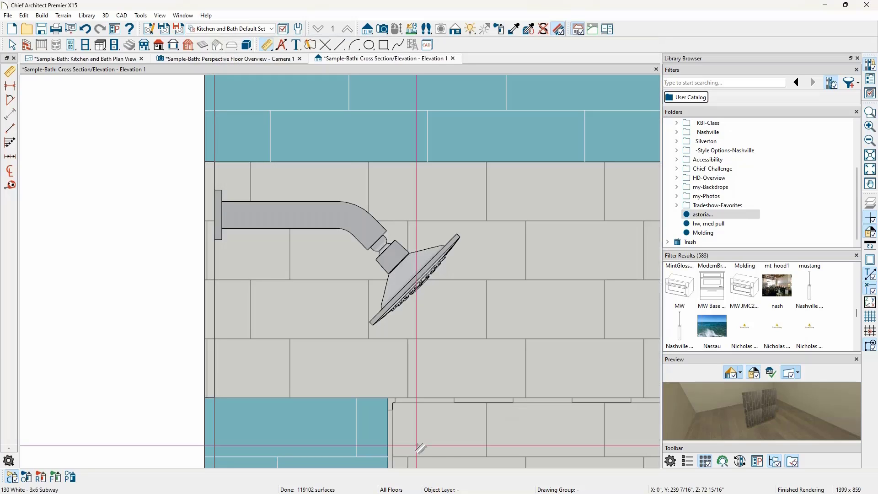
pyautogui.scroll(3, 321, 341)
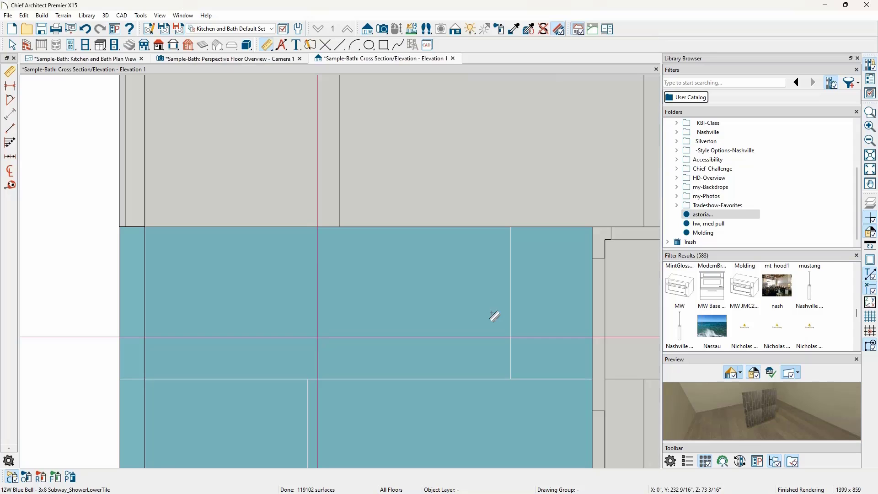
# - Lower the top edge of the gray accent band by about 1 5/8" near the shower head
pyautogui.scroll(-3, 455, 298)
pyautogui.moveTo(478, 227); pyautogui.dragTo(396, 443, button='middle')
pyautogui.moveTo(384, 210); pyautogui.dragTo(391, 261, button='middle')
pyautogui.scroll(1, 352, 252)
pyautogui.scroll(1, 356, 254)
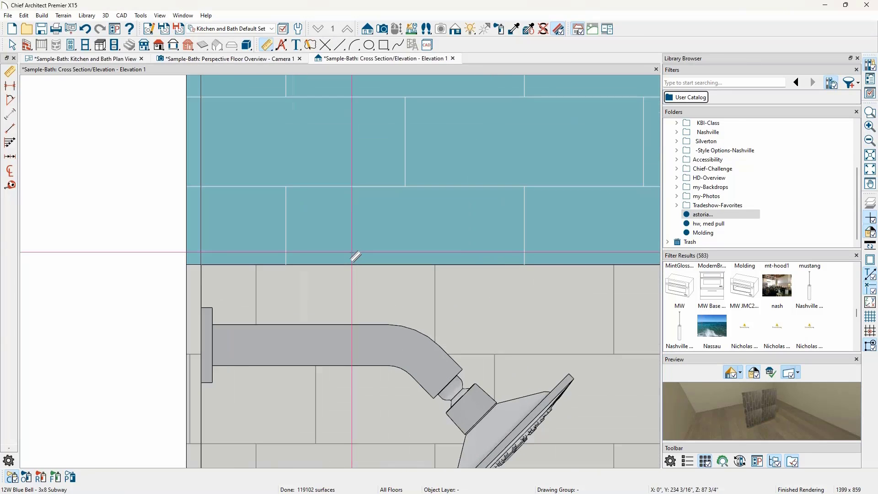
pyautogui.click(347, 266)
pyautogui.moveTo(347, 265); pyautogui.dragTo(347, 313)
# - Extend the bottom edge of the upper blue backsplash down by about 15/16" toward the gray band
pyautogui.click(385, 244)
pyautogui.moveTo(385, 264)
pyautogui.mouseDown()
pyautogui.moveTo(383, 295)
pyautogui.moveTo(379, 270)
pyautogui.mouseUp()
pyautogui.press('Escape')
pyautogui.press('space')
pyautogui.click(430, 261)
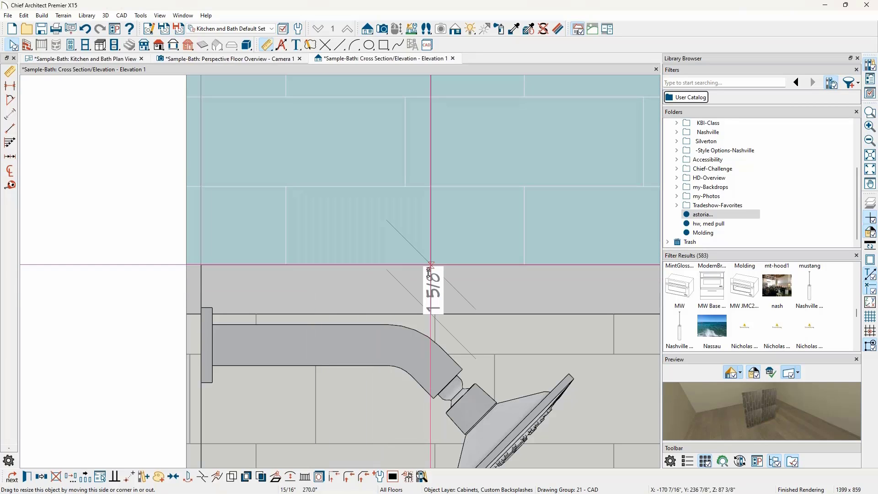
pyautogui.moveTo(430, 265); pyautogui.dragTo(427, 297)
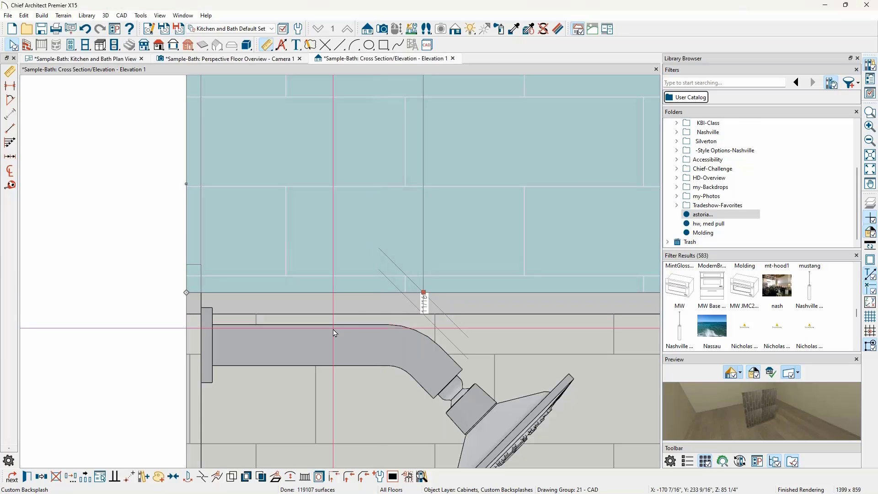
# - Set the gray accent band's height to 12" by moving its top edge
pyautogui.press('Escape')
pyautogui.scroll(-2, 347, 318)
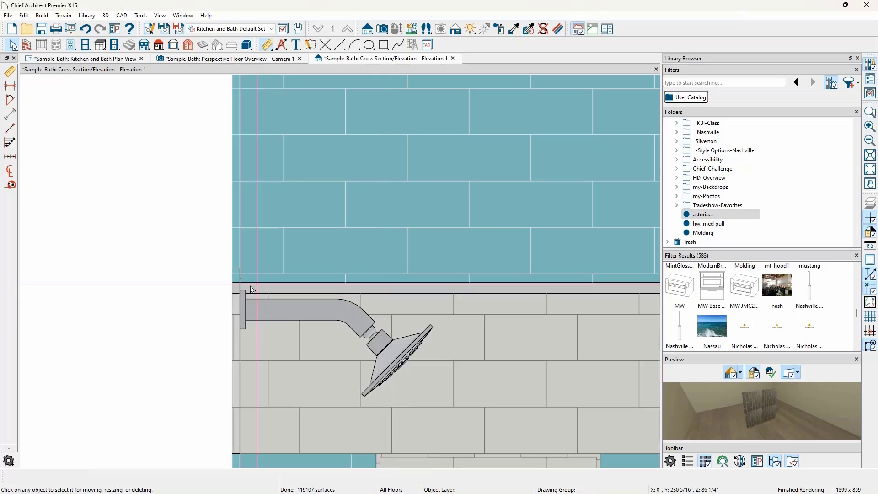
pyautogui.scroll(-4, 239, 278)
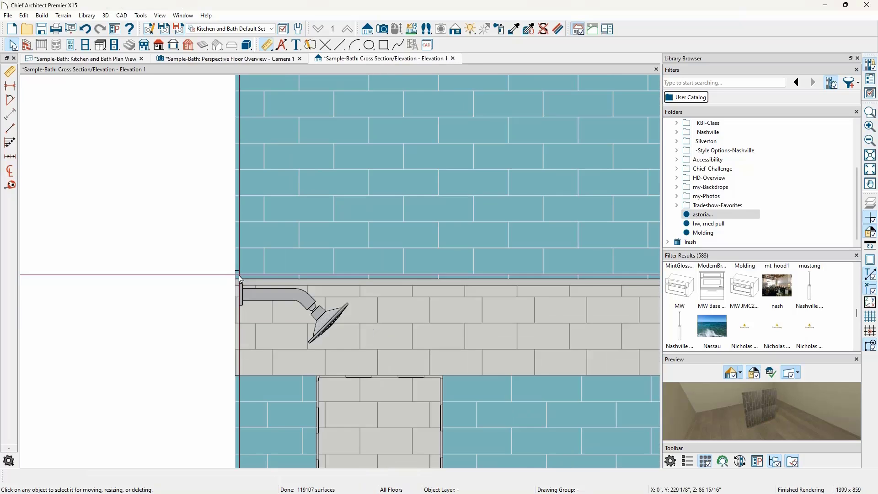
pyautogui.scroll(-1, 238, 278)
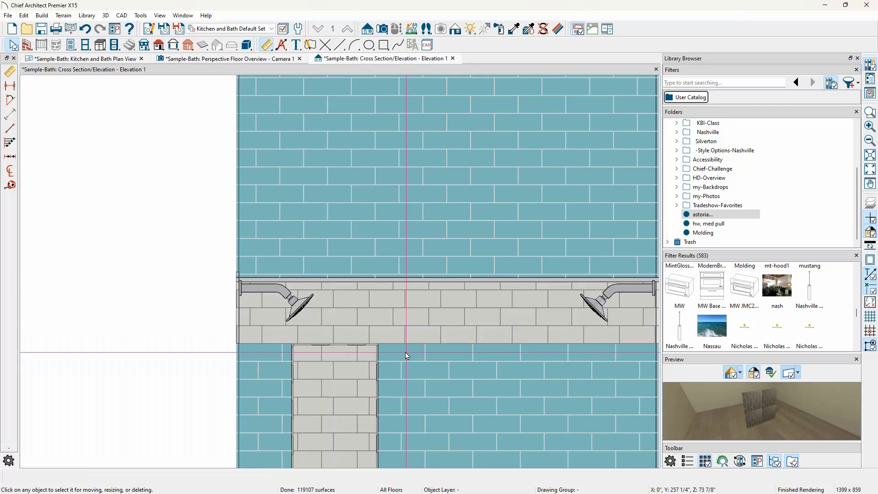
pyautogui.scroll(2, 313, 262)
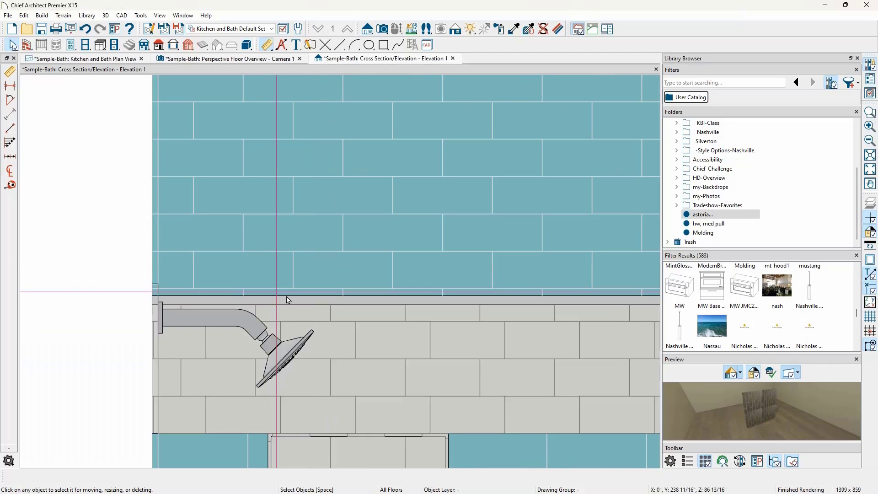
pyautogui.click(399, 334)
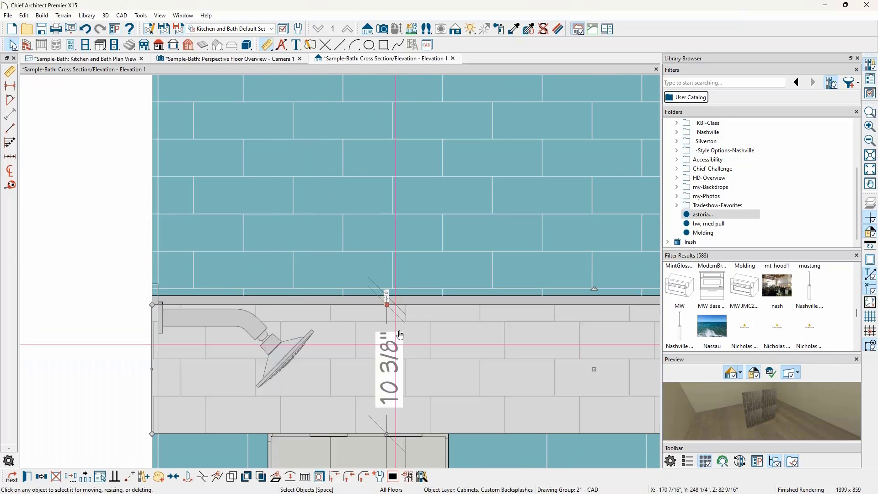
pyautogui.click(385, 361)
pyautogui.write('12')
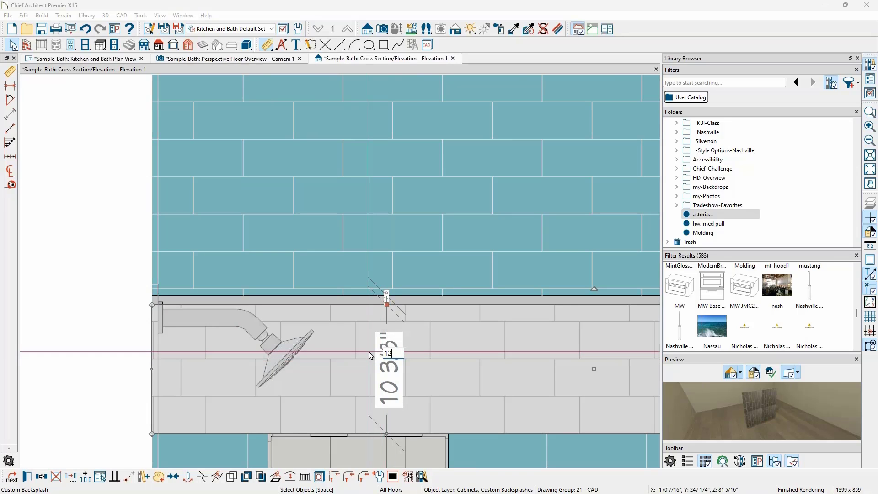
pyautogui.press('Return')
# - Raise the upper blue backsplash's bottom edge until it meets the top of the gray band
pyautogui.scroll(4, 256, 292)
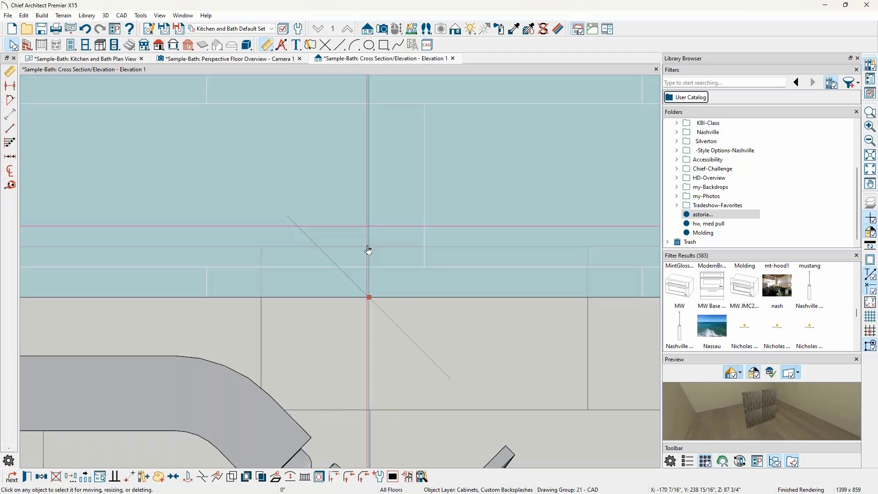
pyautogui.click(369, 251)
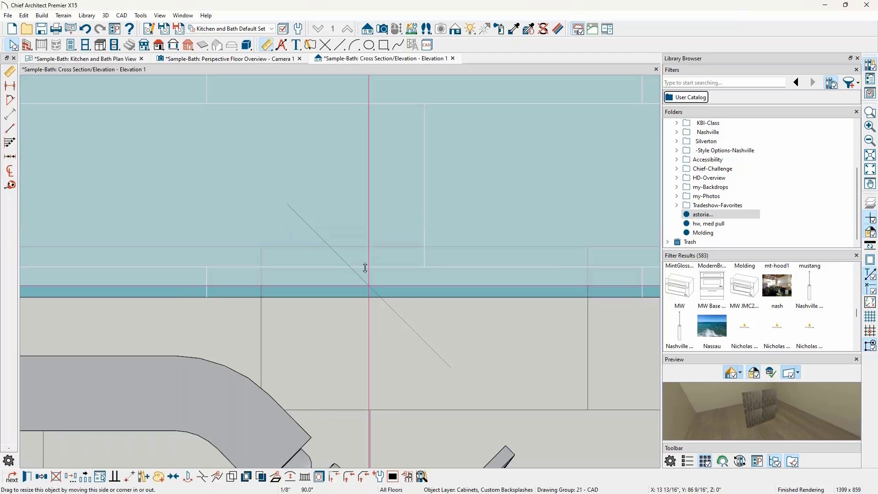
pyautogui.moveTo(365, 267); pyautogui.dragTo(367, 246)
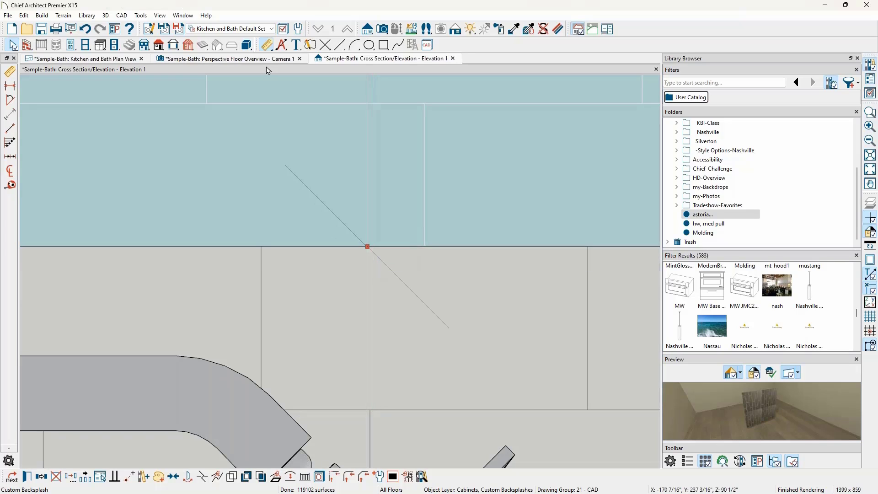
# - Measure a short distance down from the joint between the upper blue tile and gray band with the Tape Measure
pyautogui.click(10, 72)
pyautogui.click(10, 185)
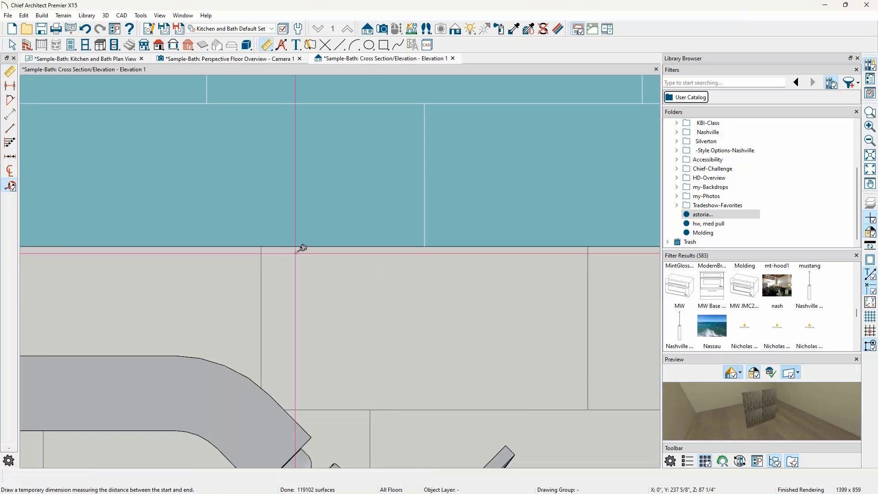
pyautogui.moveTo(299, 246); pyautogui.dragTo(301, 275)
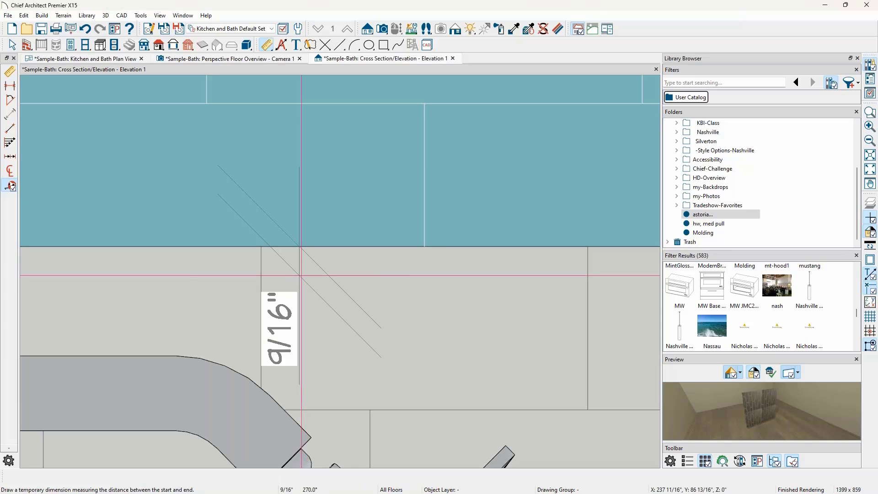
pyautogui.scroll(-9, 316, 225)
pyautogui.press('space')
pyautogui.scroll(-5, 318, 245)
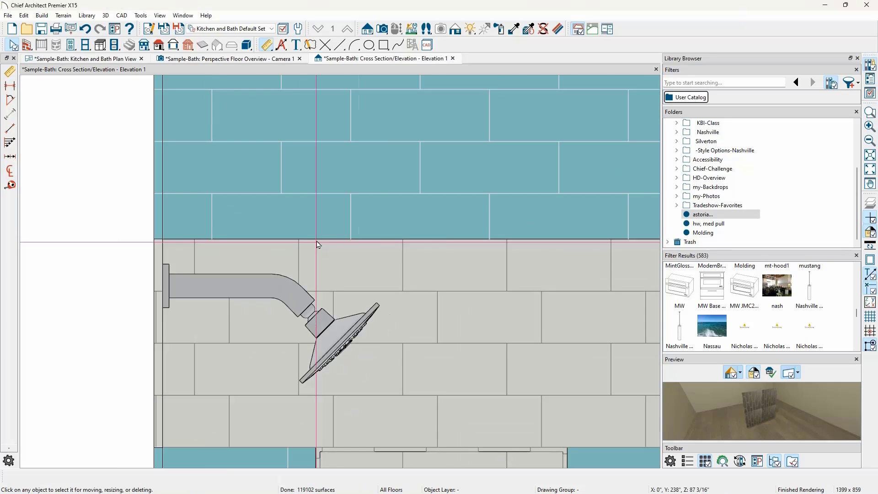
# - Create a copy of the upper blue tile's material named "12W Blue Bell - 3x8 Subway_2-upper" for material adjustment
pyautogui.click(557, 31)
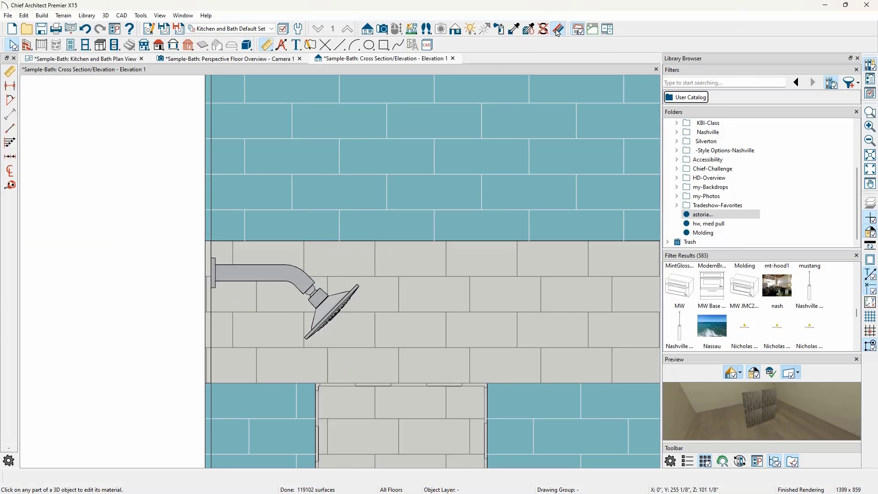
pyautogui.click(312, 160)
pyautogui.click(473, 248)
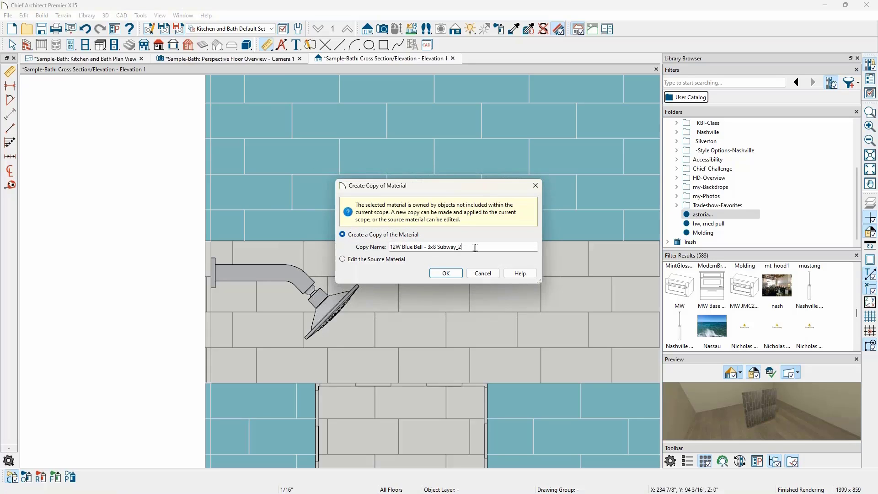
pyautogui.write('-upper')
pyautogui.press('Return')
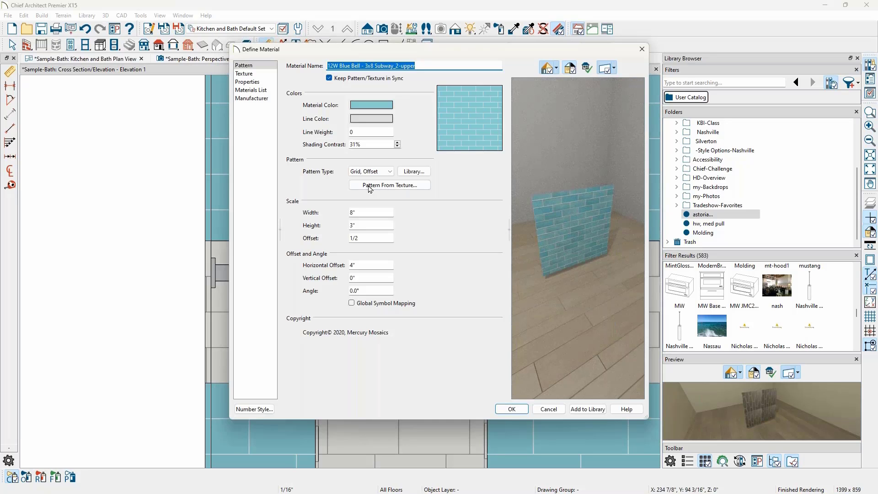
# - Set the upper tile material's vertical offset to 3/8" and review the tile joints across the shower wall
pyautogui.moveTo(385, 238); pyautogui.dragTo(303, 253)
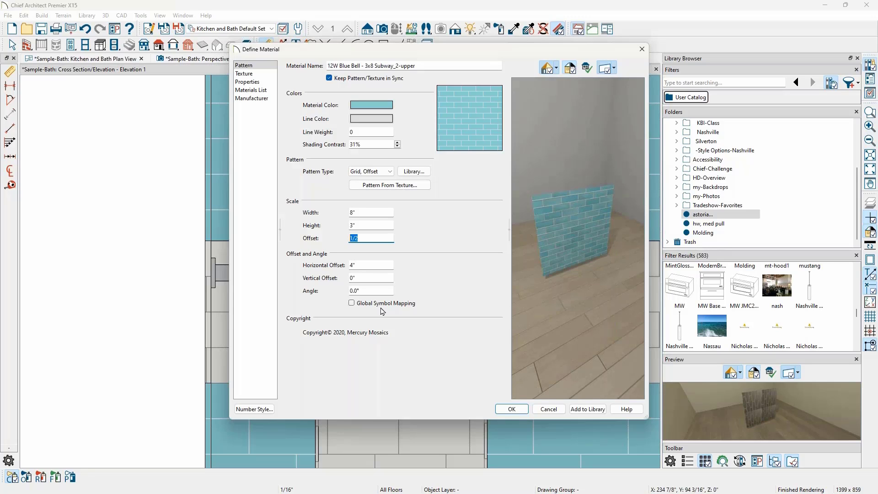
pyautogui.press('Tab')
pyautogui.press('Tab')
pyautogui.write('3/8')
pyautogui.press('Tab')
pyautogui.press('Return')
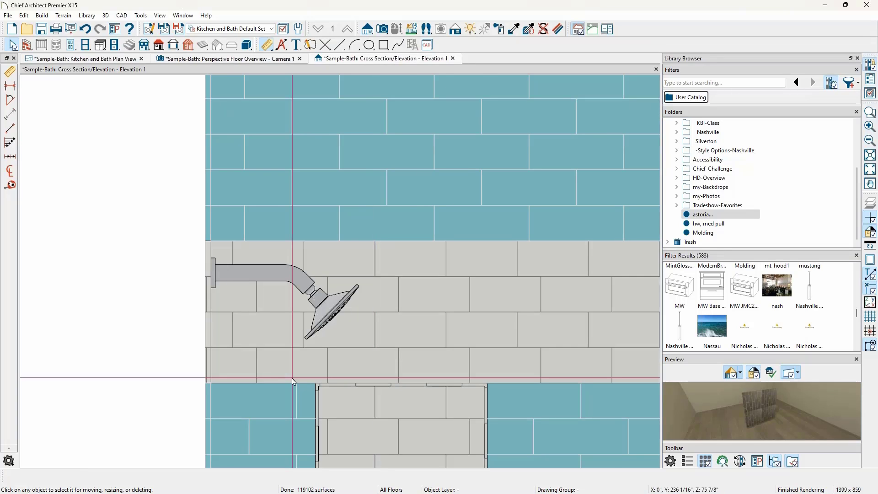
pyautogui.scroll(-1, 292, 381)
pyautogui.moveTo(289, 375); pyautogui.dragTo(231, 325, button='middle')
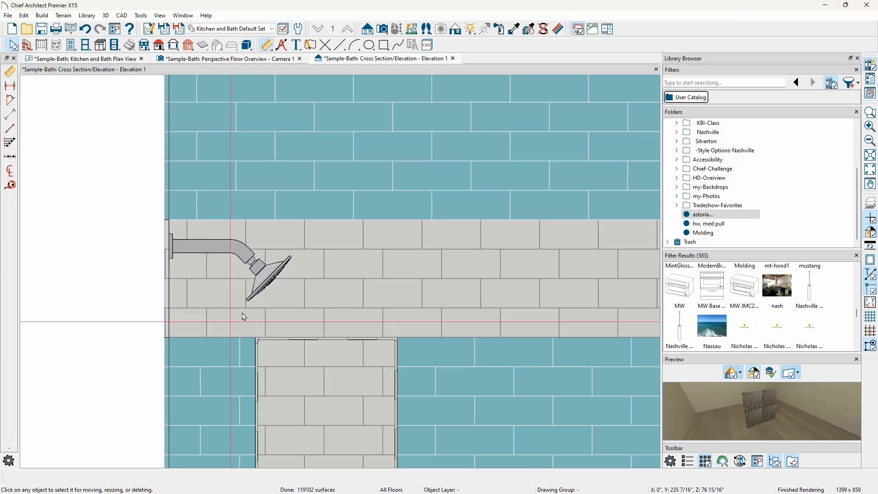
pyautogui.scroll(-2, 201, 277)
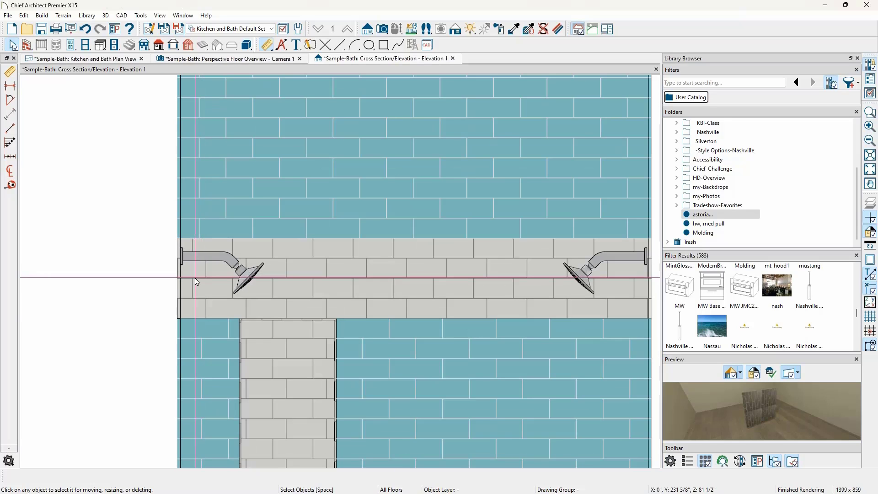
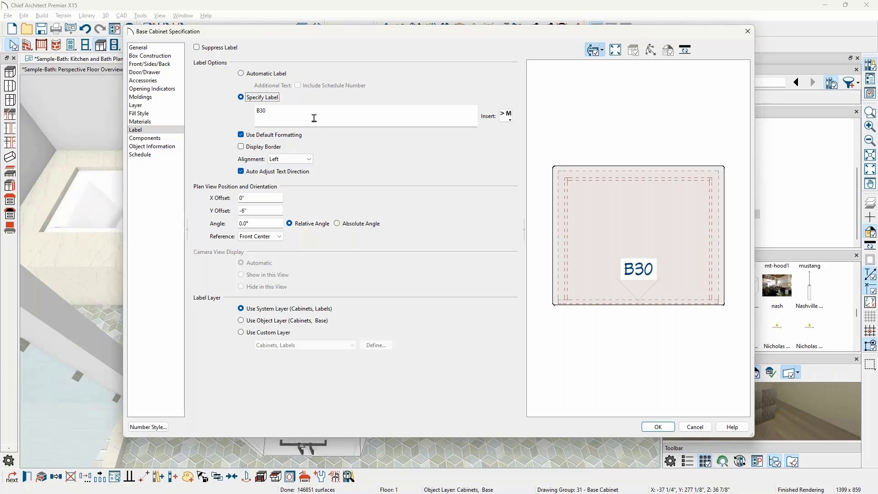
# - Replace the base cabinet's specified label with the object-specific Width macro (%width%) and turn off its default formatting
pyautogui.click(314, 118)
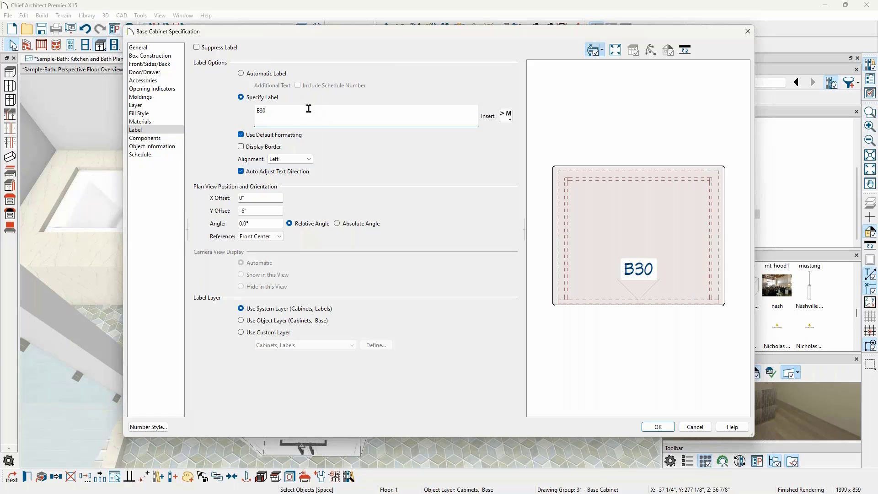
pyautogui.click(506, 115)
pyautogui.moveTo(550, 150)
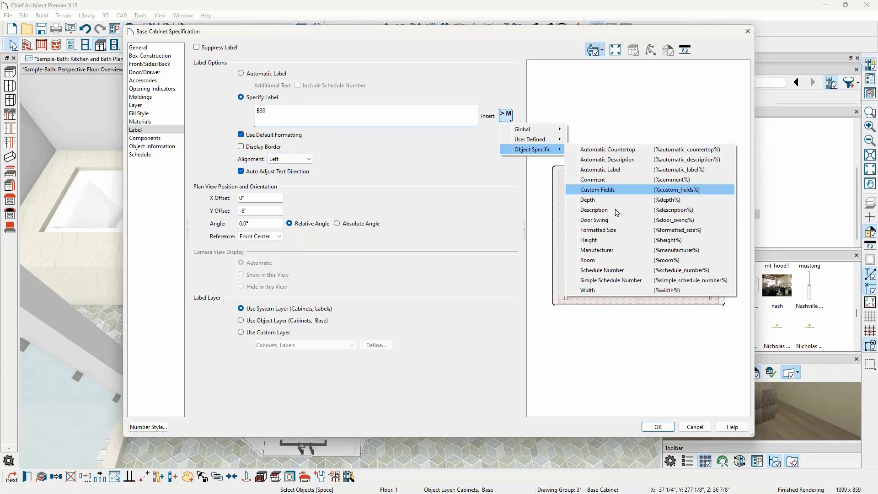
pyautogui.click(629, 291)
pyautogui.moveTo(265, 111); pyautogui.dragTo(233, 115)
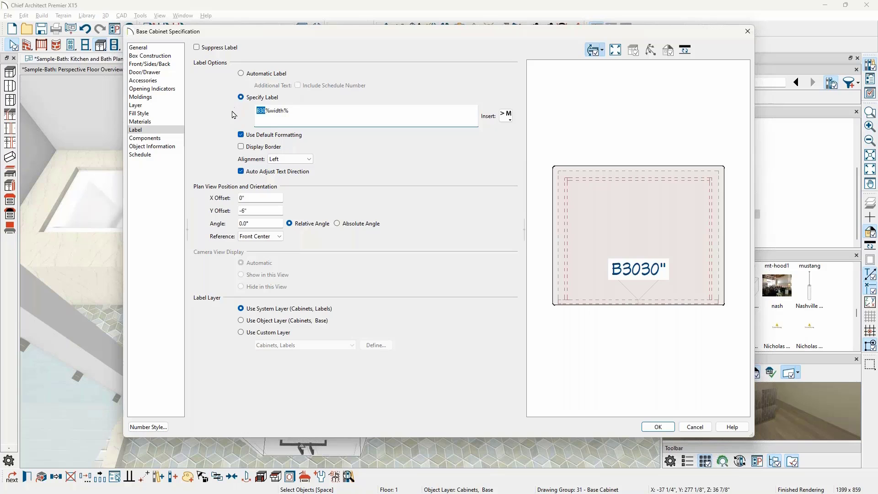
pyautogui.press('BackSpace')
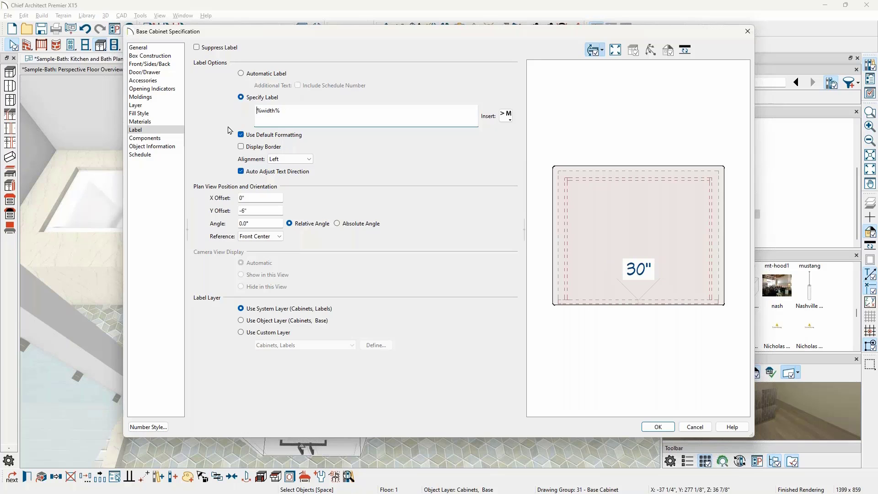
pyautogui.click(241, 134)
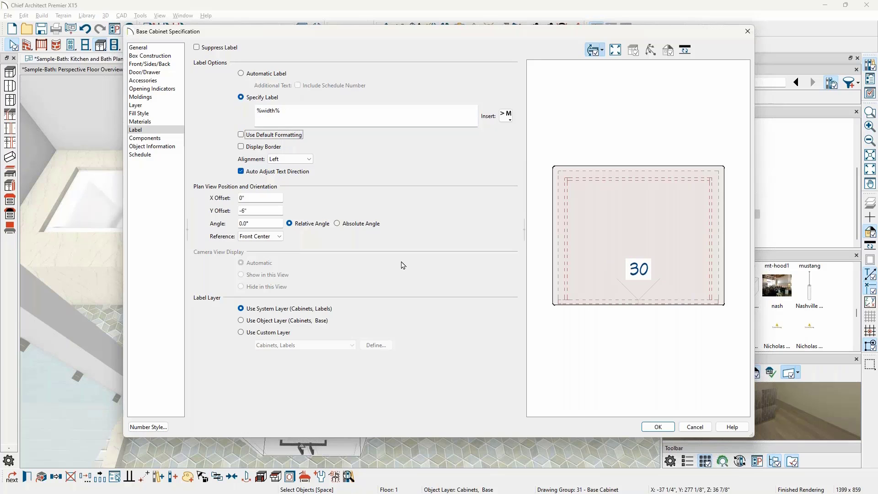
pyautogui.click(657, 426)
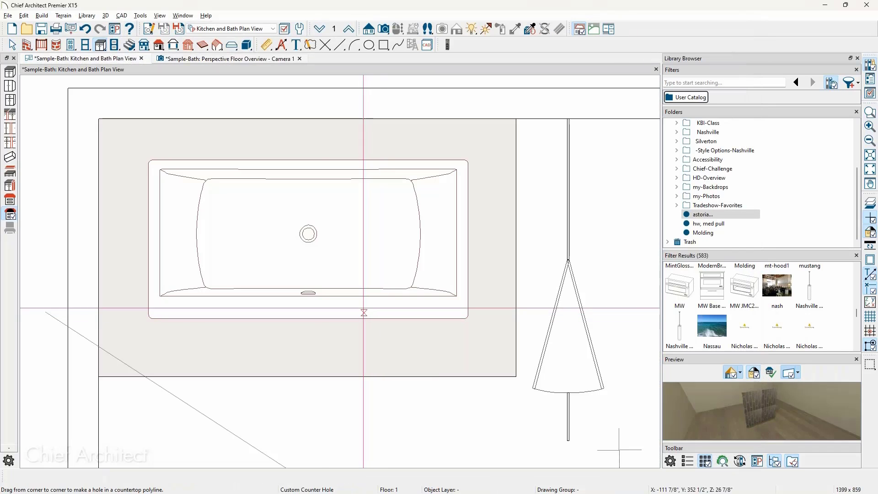
# - Stretch the base cabinet's right side outward by 3" in the plan view, making it 33" wide
pyautogui.scroll(2, 271, 114)
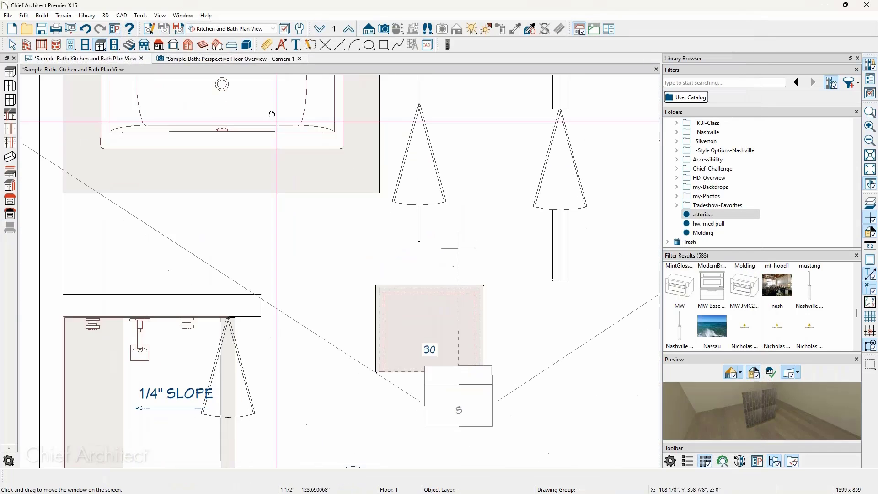
pyautogui.moveTo(271, 115); pyautogui.dragTo(213, 39, button='middle')
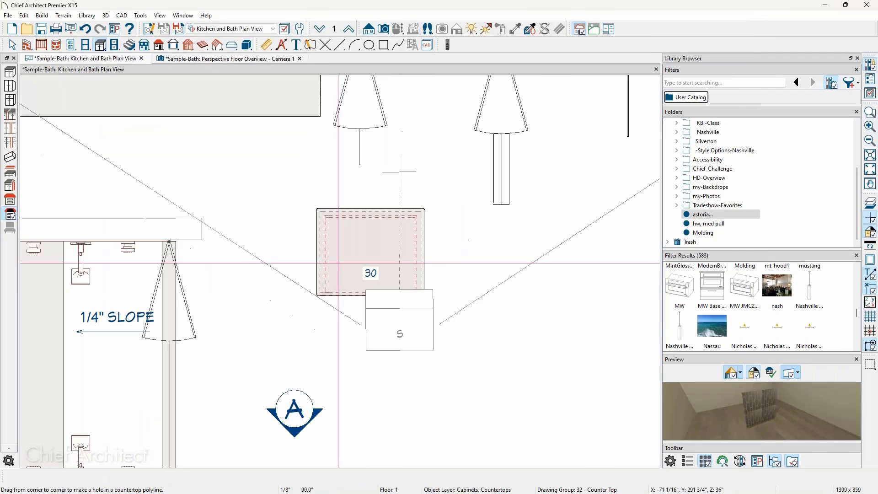
pyautogui.click(365, 225)
pyautogui.moveTo(420, 252); pyautogui.dragTo(432, 252)
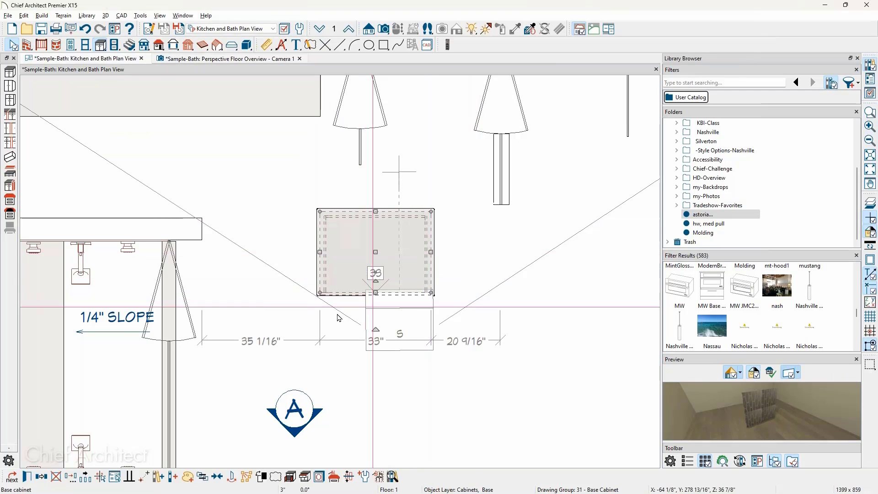
pyautogui.click(325, 304)
pyautogui.scroll(1, 326, 306)
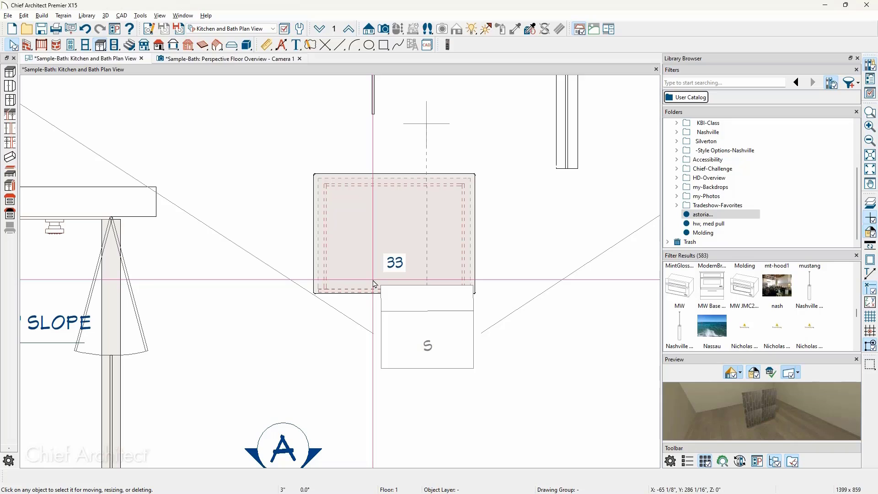
pyautogui.press('space')
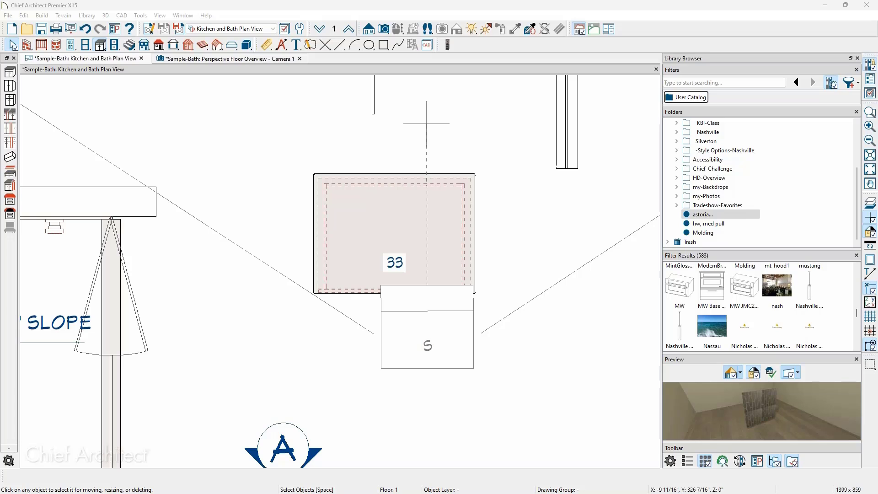
# - Switch to the web browser and open the Events & Training page on chiefarchitect.com
pyautogui.hotkey('alt', 'Tab')
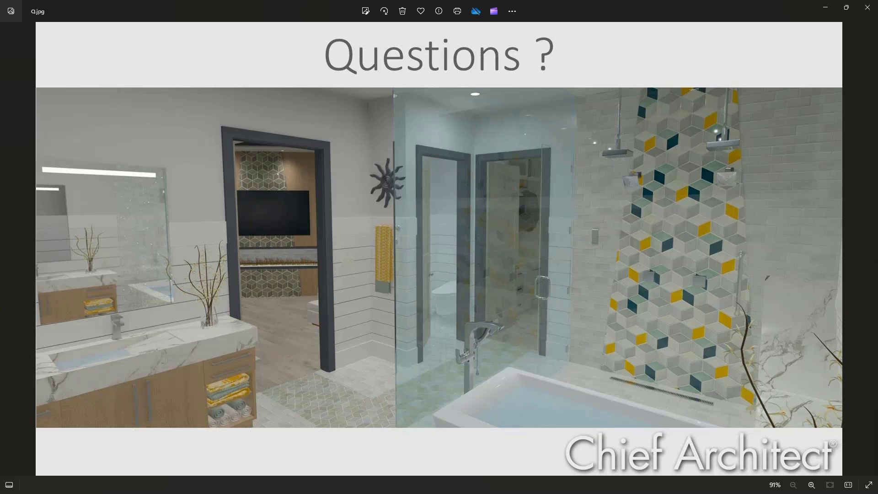
pyautogui.hotkey('alt', 'Tab')
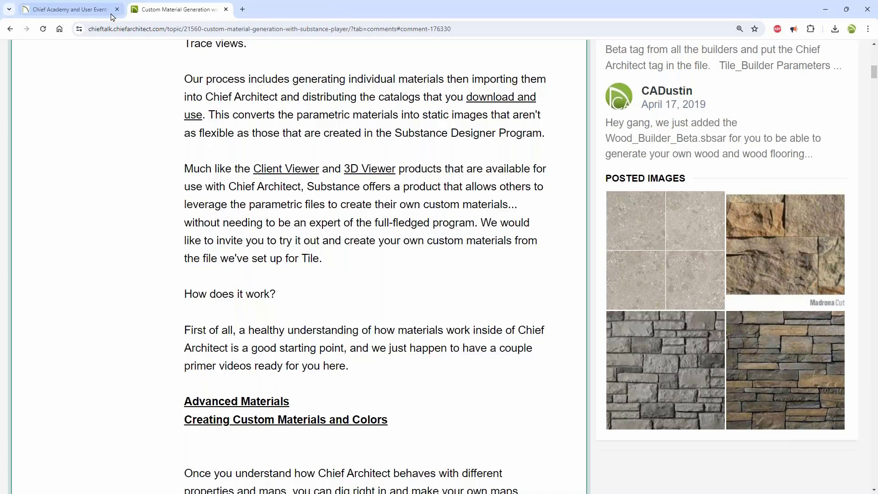
pyautogui.click(111, 14)
pyautogui.scroll(-1, 498, 221)
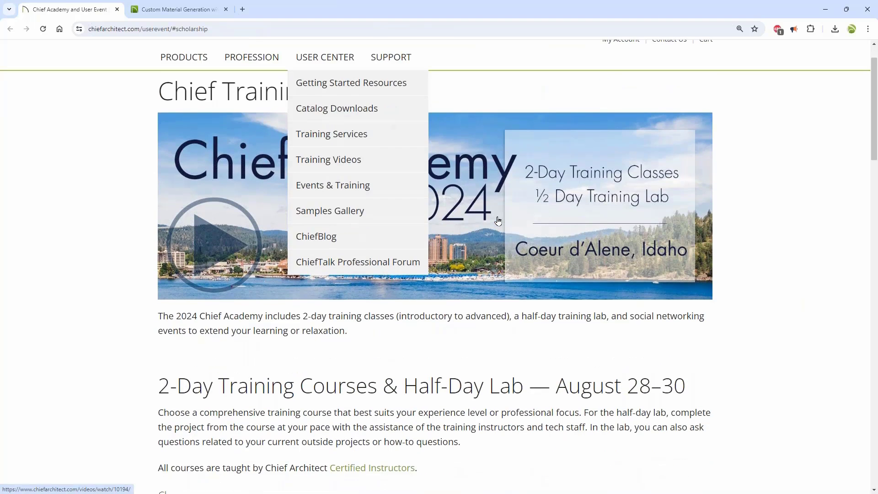
pyautogui.scroll(1, 498, 221)
pyautogui.click(156, 28)
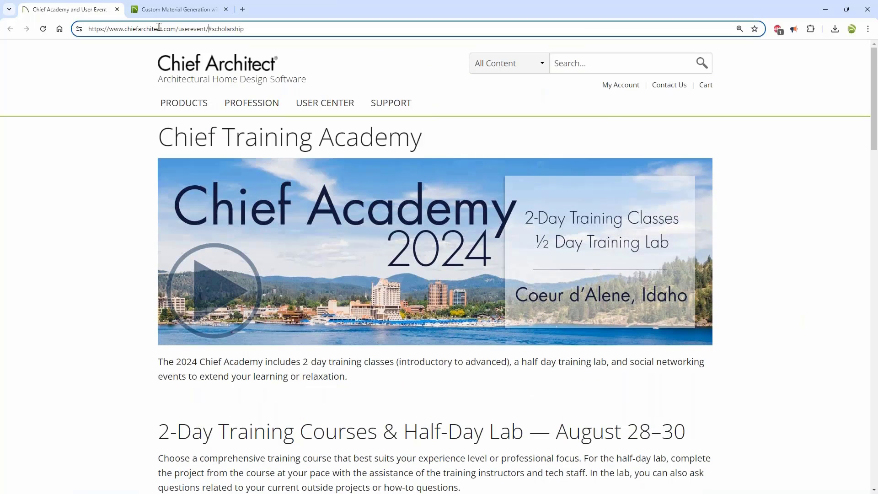
pyautogui.click(219, 64)
pyautogui.moveTo(327, 102)
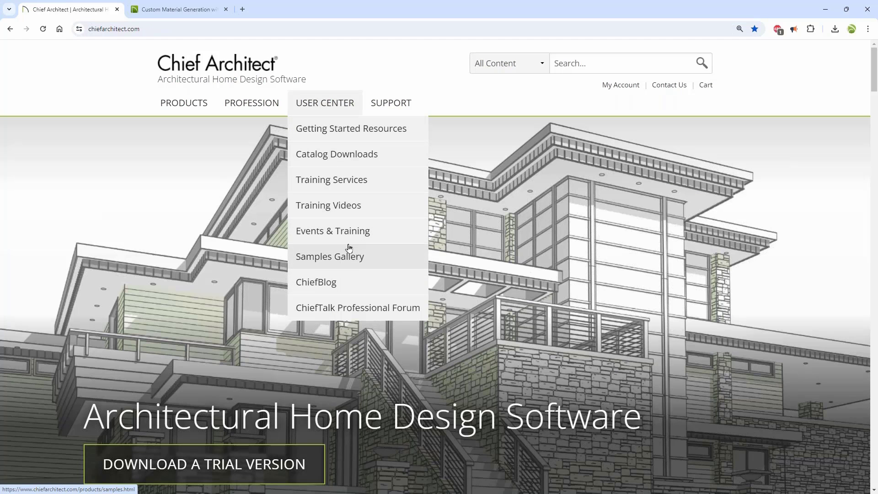
pyautogui.click(347, 230)
# - Review the Events & Training page's virtual training, Chief Academy, on-demand training and boot camp offerings
pyautogui.scroll(-20, 356, 236)
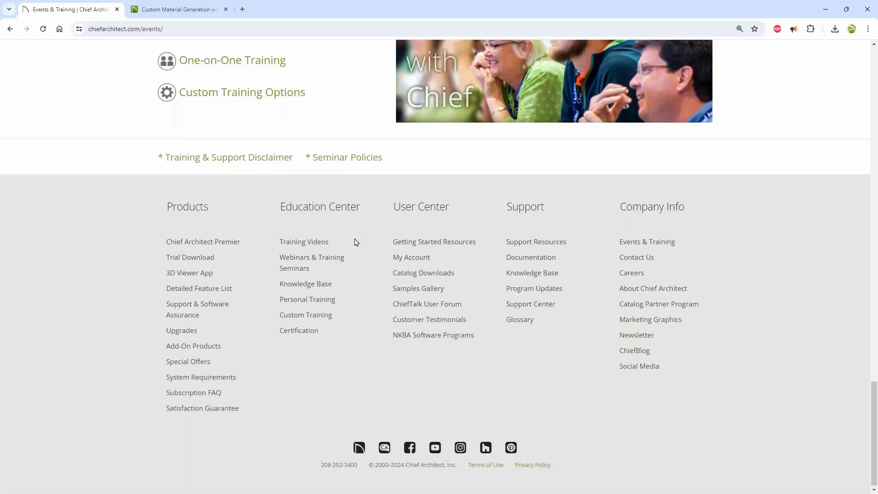
pyautogui.scroll(12, 354, 237)
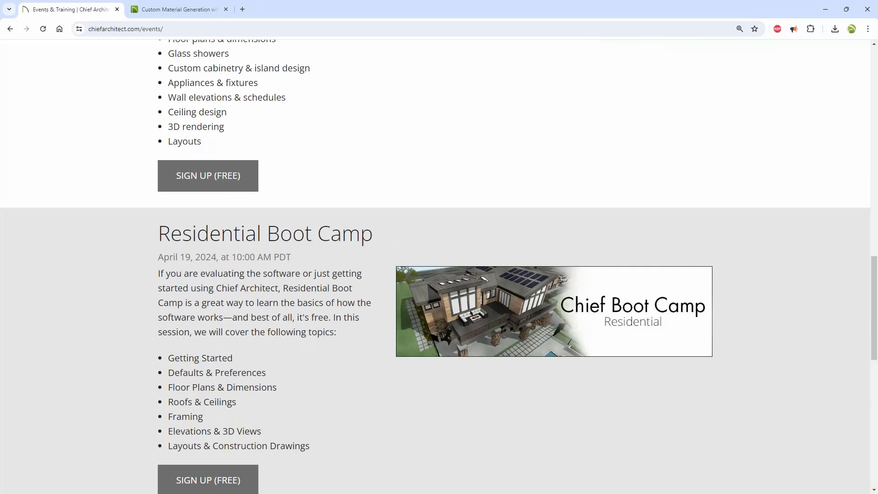
pyautogui.scroll(4, 355, 233)
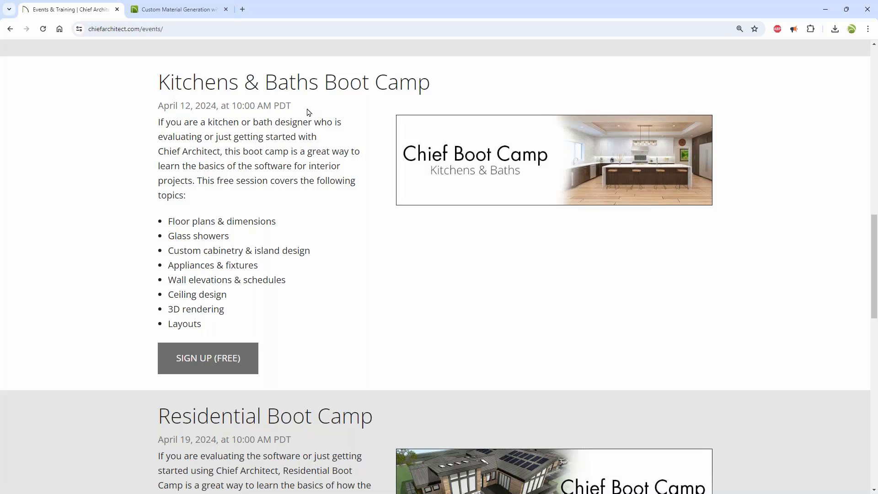
pyautogui.scroll(-2, 152, 224)
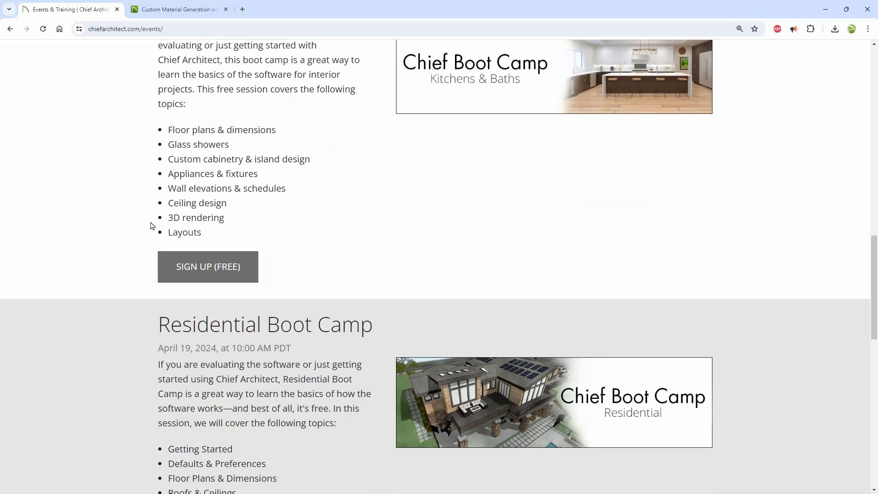
pyautogui.scroll(-2, 153, 225)
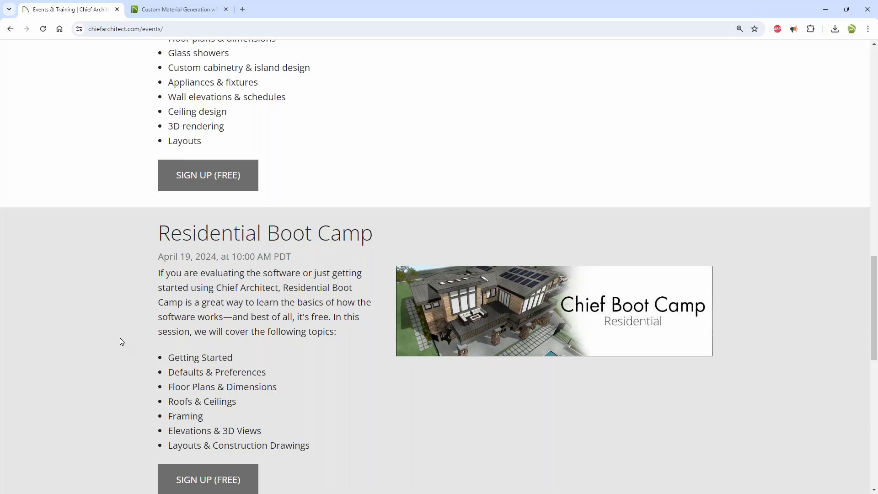
pyautogui.scroll(5, 121, 341)
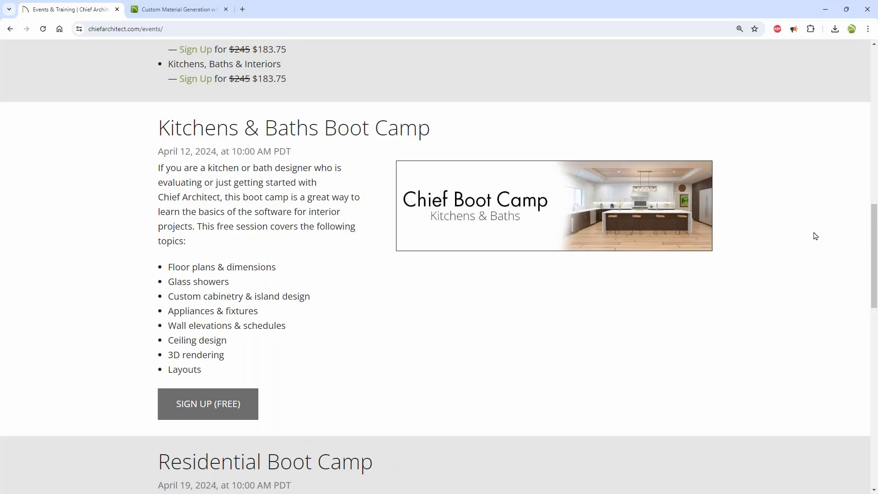
pyautogui.moveTo(873, 237); pyautogui.dragTo(872, 64)
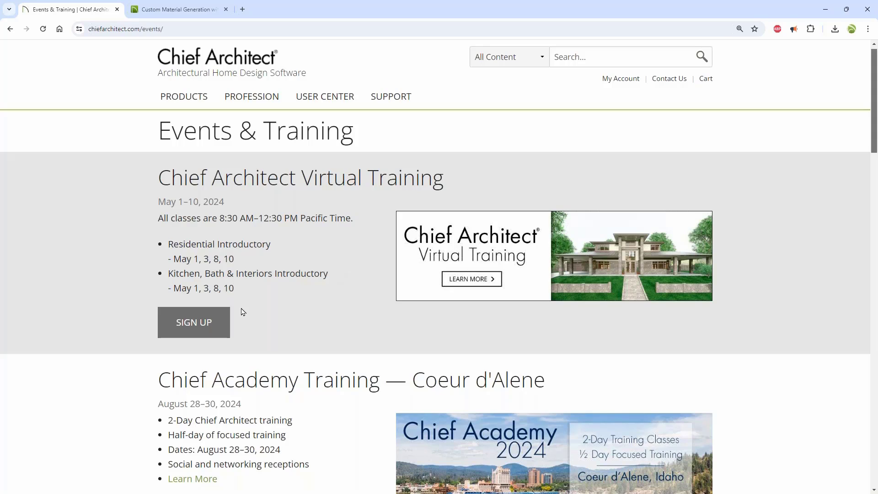
pyautogui.scroll(-4, 102, 300)
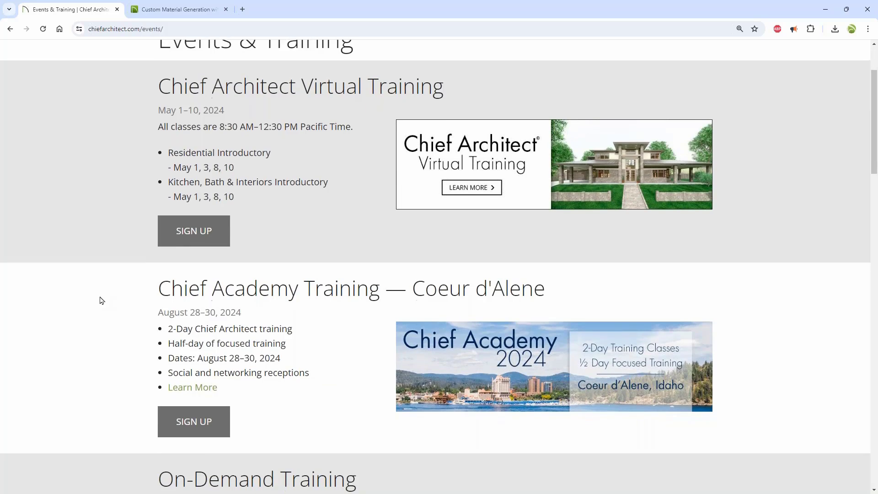
pyautogui.scroll(-2, 103, 303)
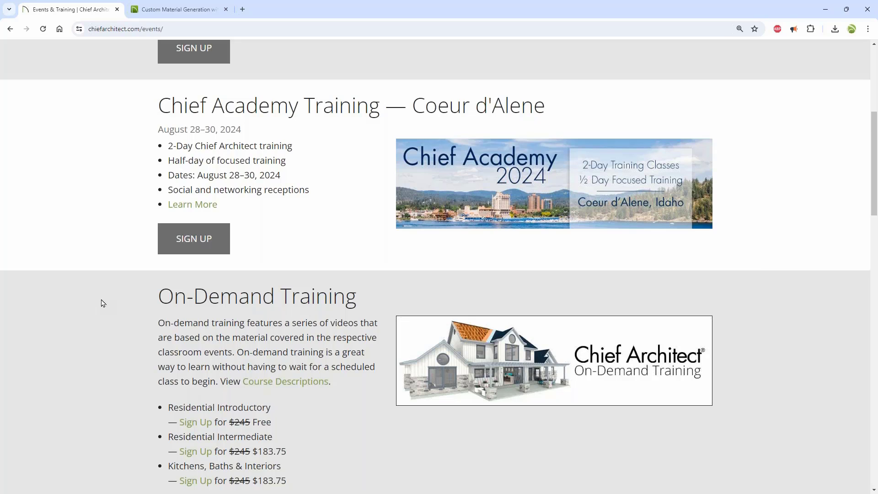
pyautogui.scroll(-1, 103, 303)
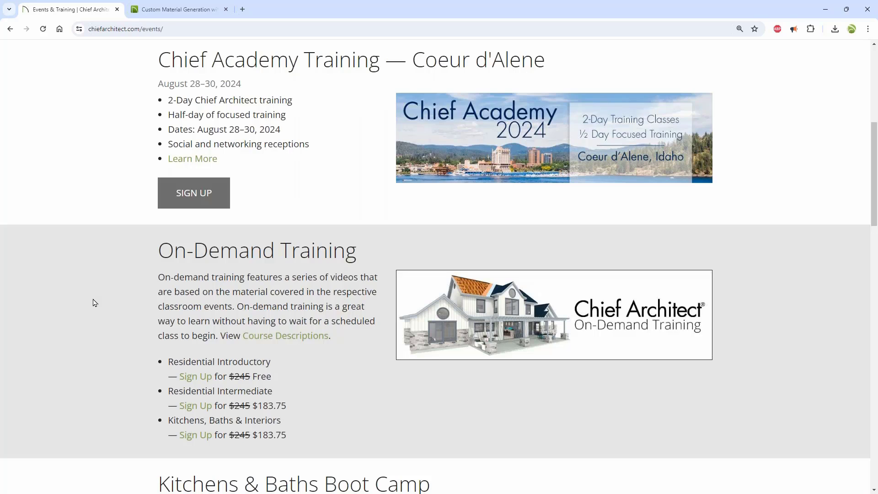
pyautogui.scroll(-9, 95, 302)
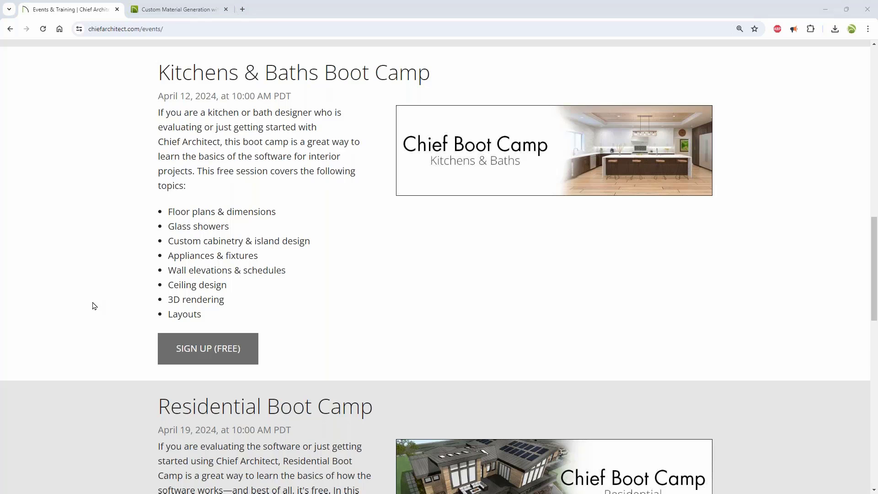
# - Switch back to Chief Architect, show the glass shower enclosure in the Camera 1 perspective view, and close the Library Browser
pyautogui.hotkey('alt', 'Tab')
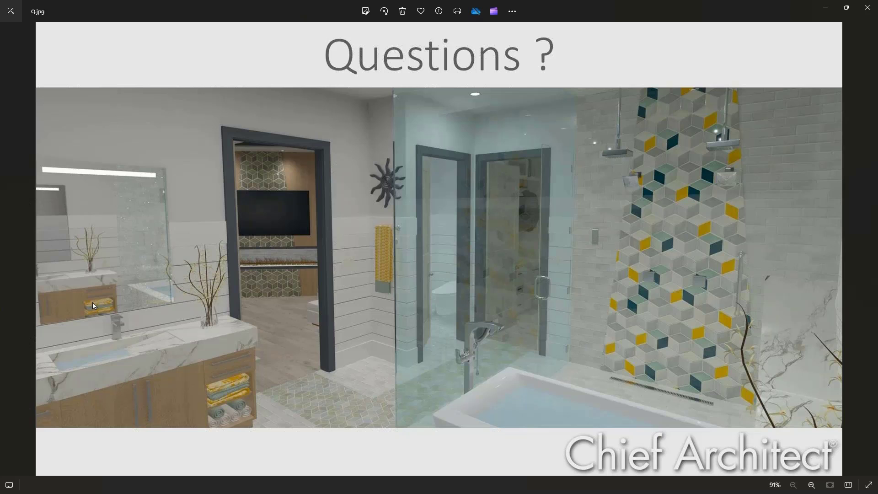
pyautogui.hotkey('alt', 'Tab')
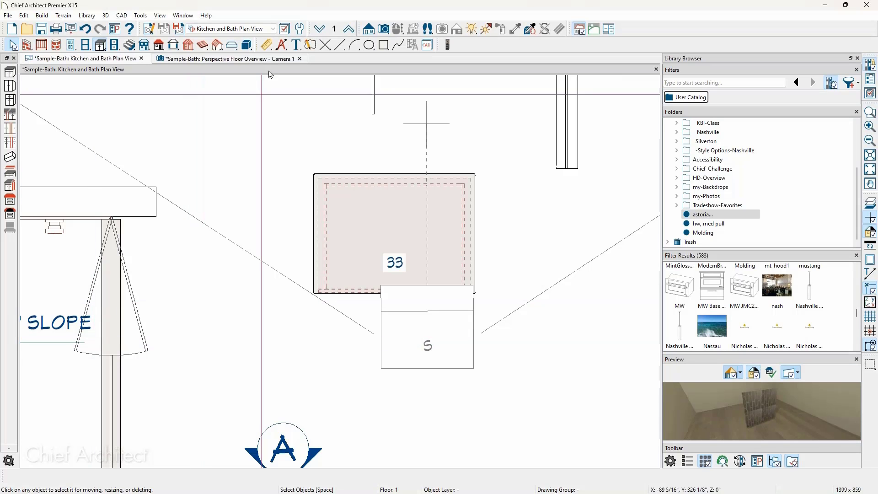
pyautogui.click(261, 59)
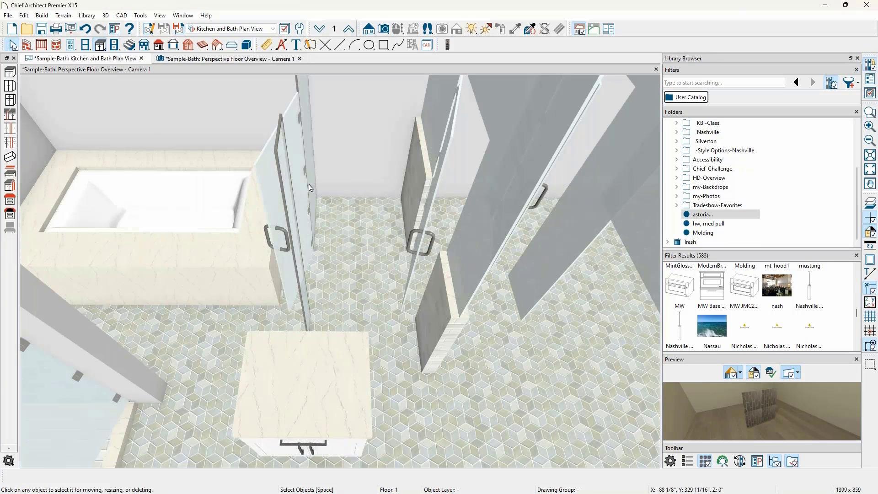
pyautogui.scroll(-2, 262, 189)
pyautogui.moveTo(263, 188); pyautogui.dragTo(405, 171, button='middle')
pyautogui.scroll(3, 223, 173)
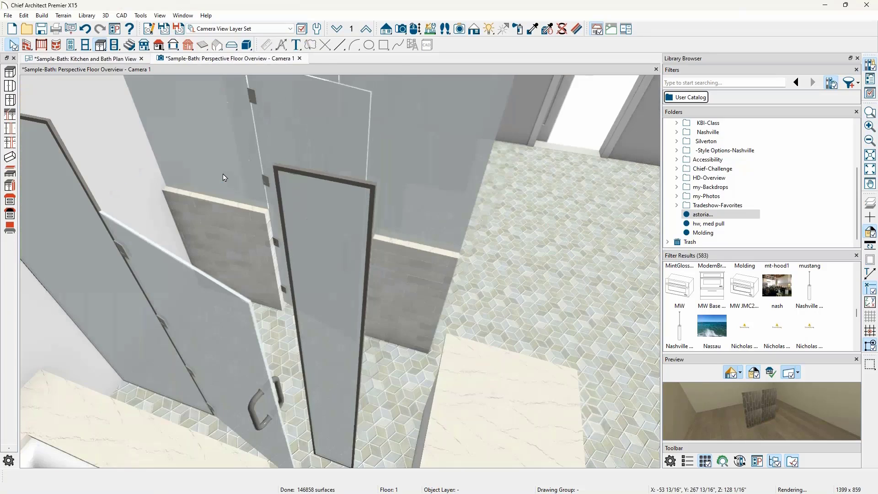
pyautogui.moveTo(223, 173); pyautogui.dragTo(366, 227, button='middle')
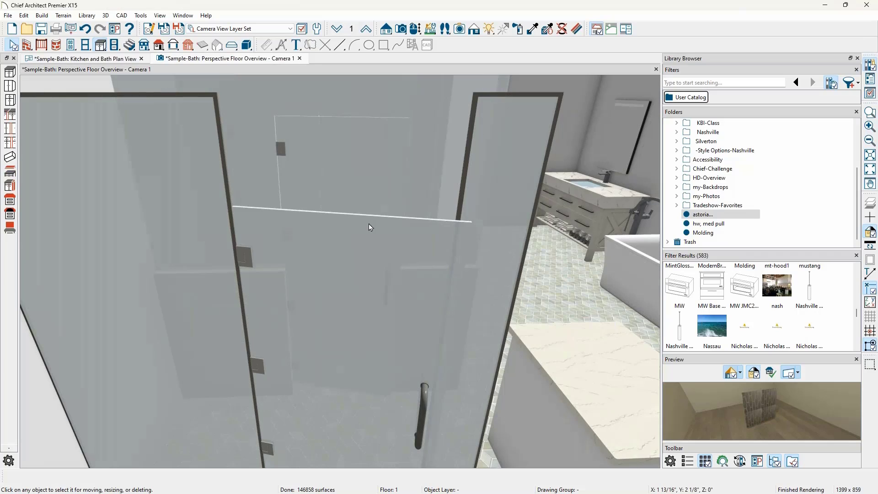
pyautogui.click(857, 58)
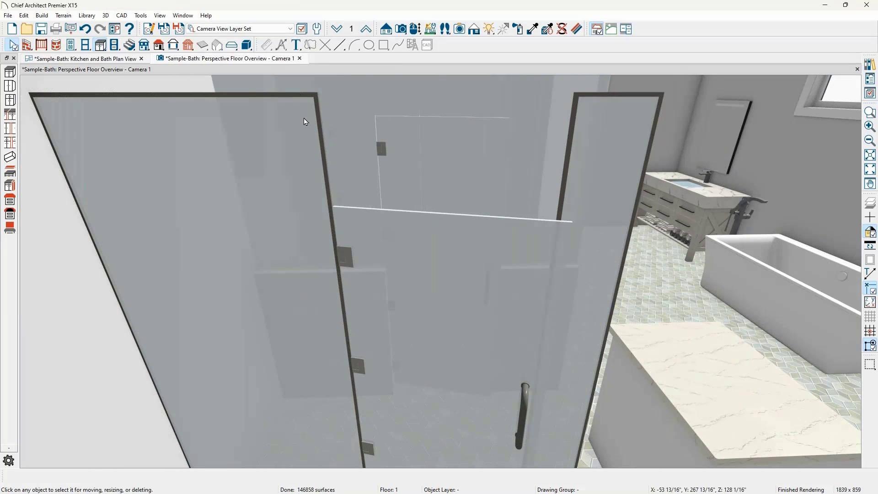
# - Review the glass shower railing's Rail Style and Rails settings and inspect its frame in the preview, leaving the specification unchanged
pyautogui.doubleClick(289, 210)
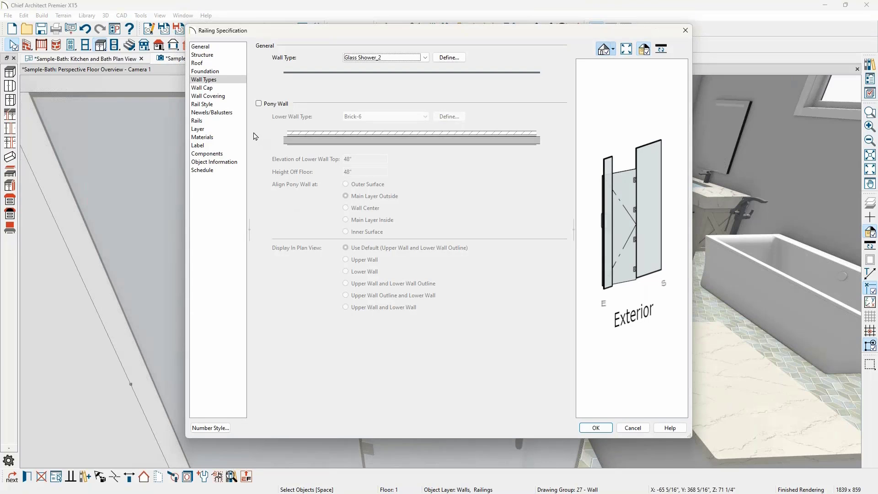
pyautogui.click(230, 107)
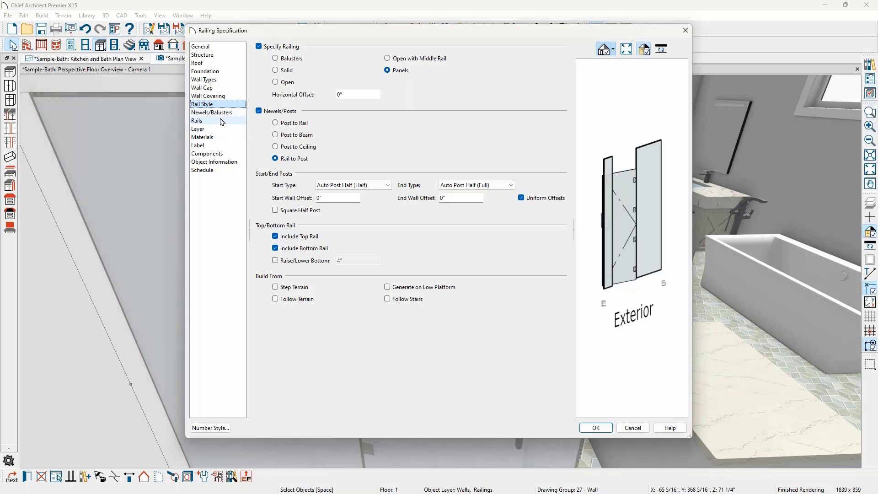
pyautogui.click(220, 120)
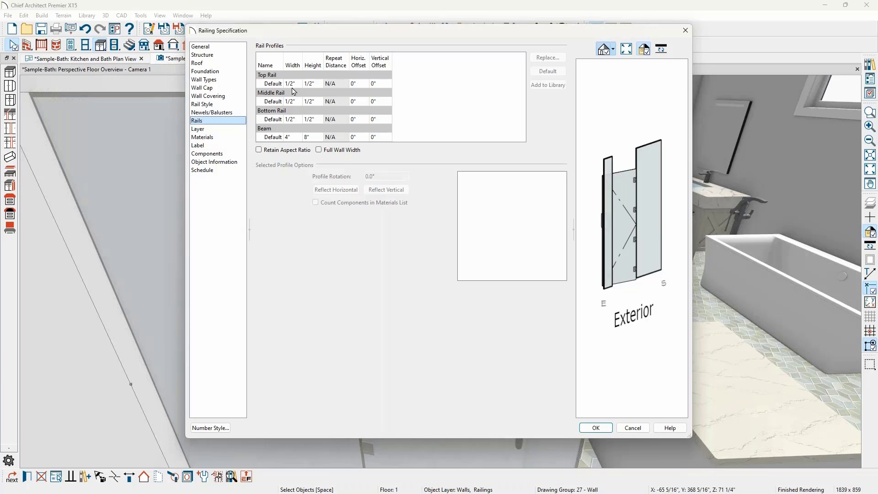
pyautogui.scroll(3, 604, 169)
pyautogui.scroll(4, 605, 140)
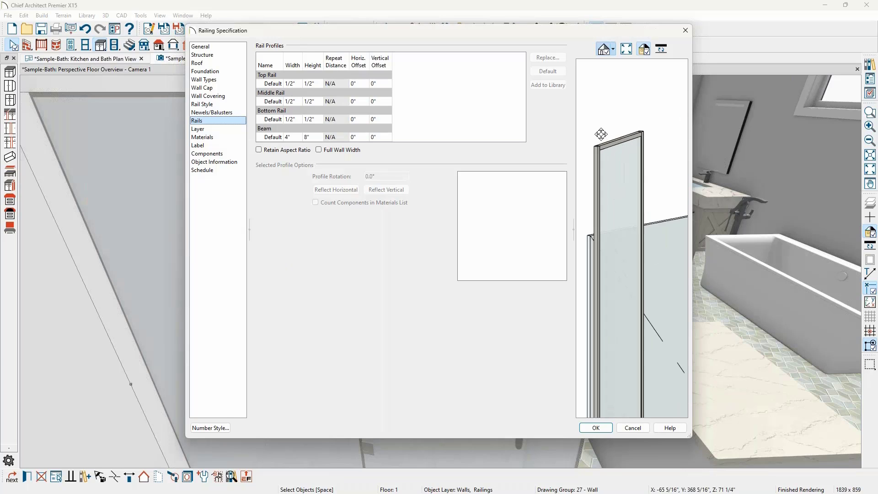
pyautogui.scroll(-4, 590, 170)
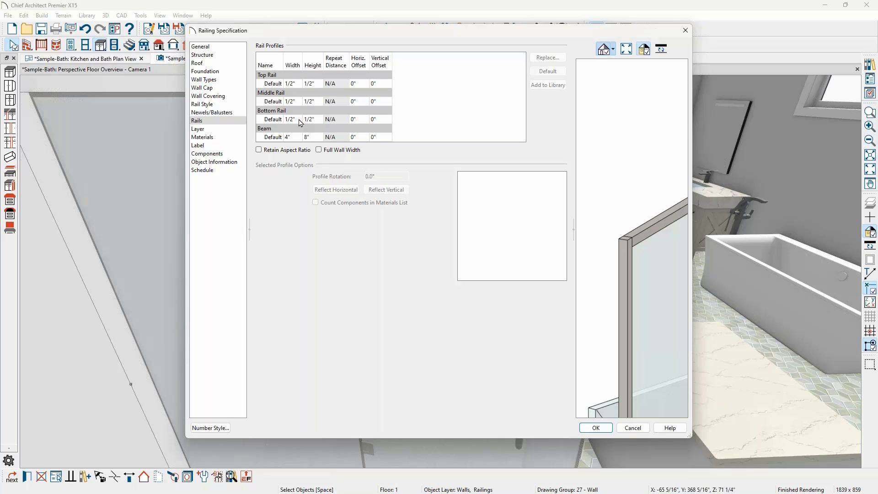
pyautogui.click(632, 427)
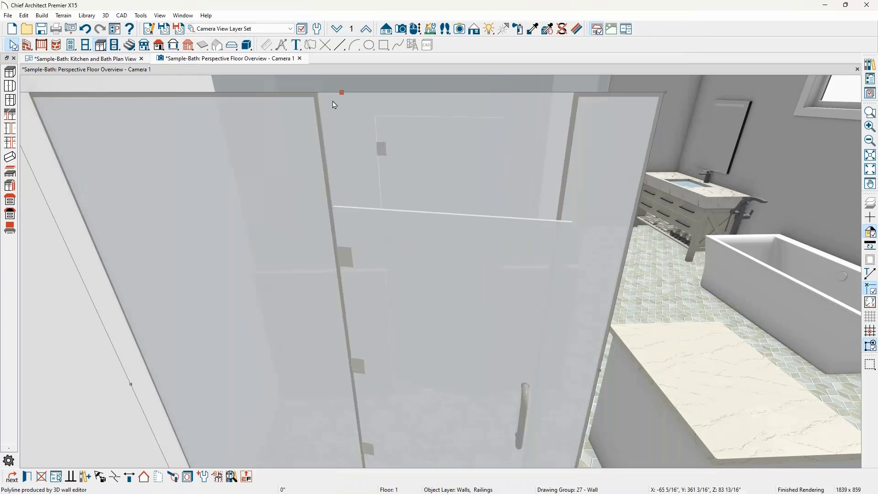
# - Lower the top edge of the framed glass shower wall to the door's height, and undo that change
pyautogui.moveTo(340, 93); pyautogui.dragTo(336, 207)
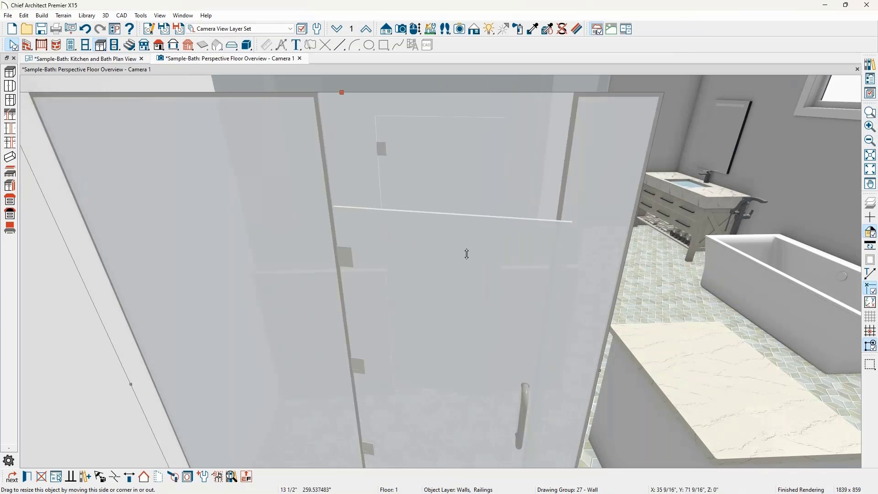
pyautogui.press('Escape')
pyautogui.scroll(-2, 470, 260)
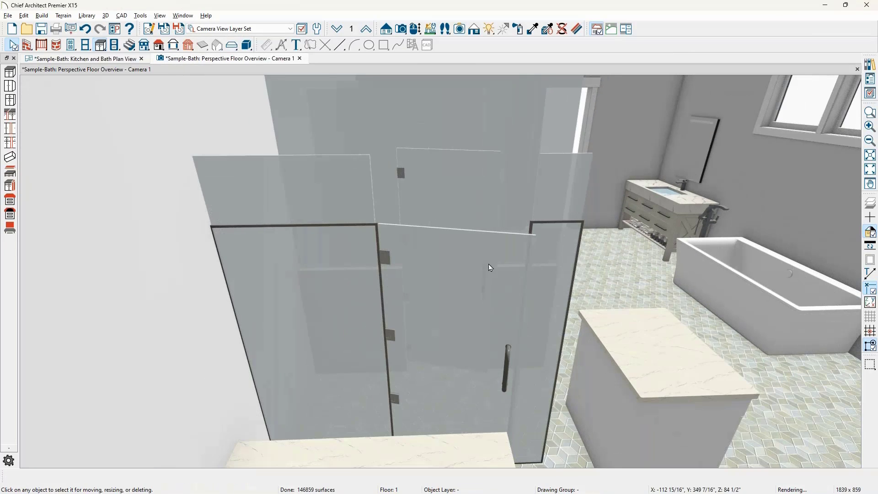
pyautogui.moveTo(490, 266); pyautogui.dragTo(342, 235)
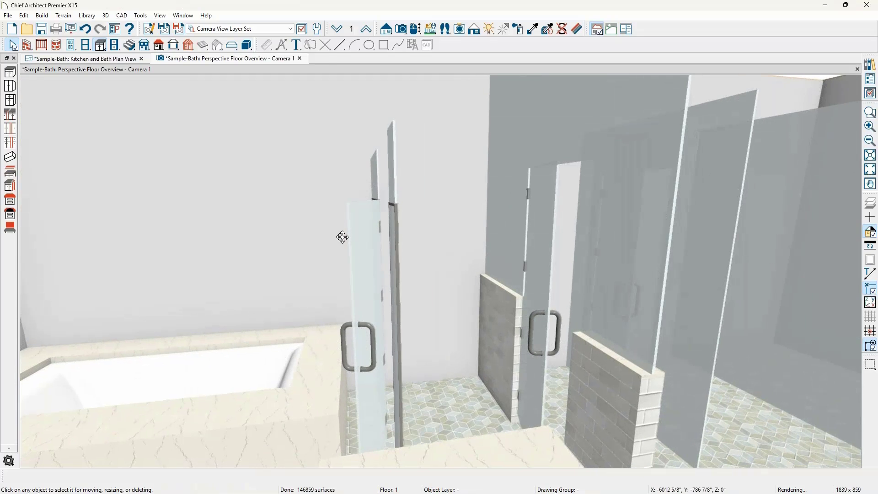
pyautogui.hotkey('ctrl', 'z')
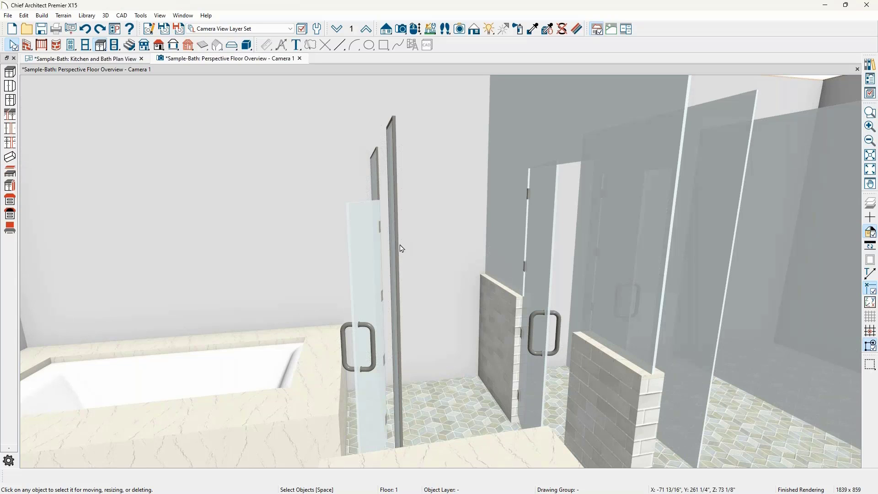
# - Examine the framed, half-wall and frameless glass shower enclosures across the bathroom in the Camera 1 view
pyautogui.moveTo(405, 224); pyautogui.dragTo(264, 216, button='middle')
pyautogui.scroll(-3, 359, 230)
pyautogui.scroll(-3, 265, 217)
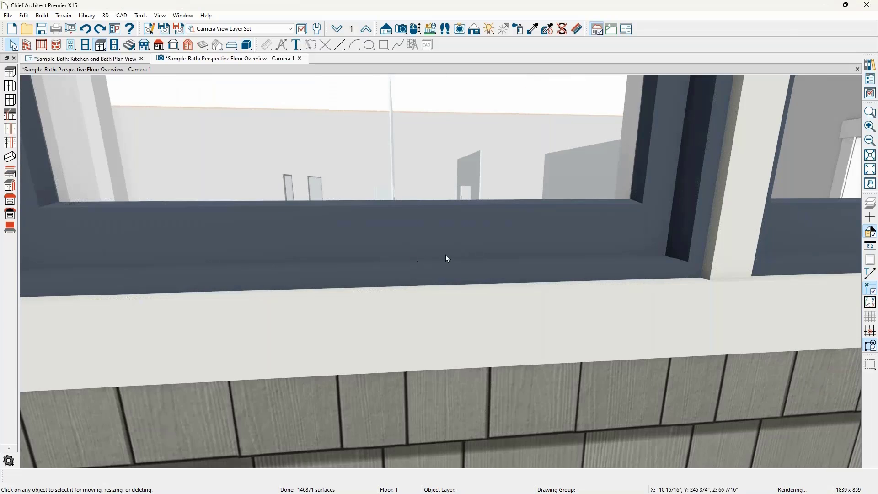
pyautogui.scroll(3, 446, 256)
pyautogui.moveTo(440, 261); pyautogui.dragTo(433, 258)
pyautogui.moveTo(434, 258); pyautogui.dragTo(372, 256, button='middle')
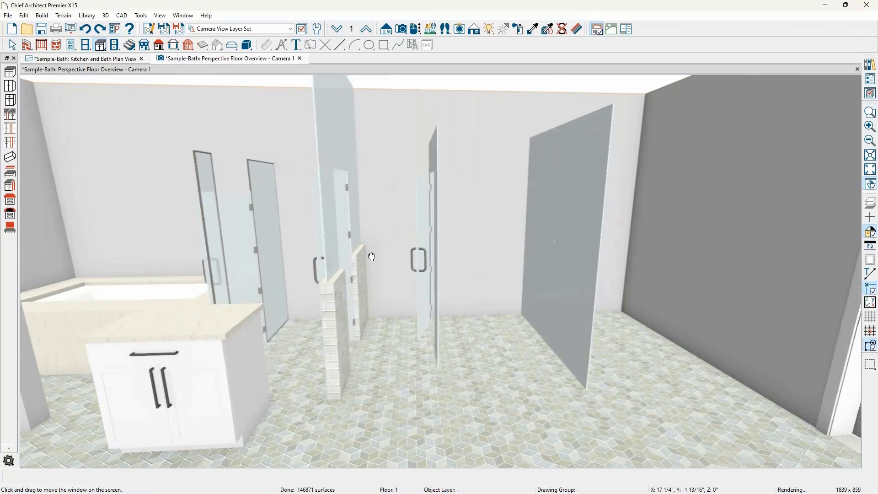
pyautogui.moveTo(371, 257); pyautogui.dragTo(382, 252)
pyautogui.moveTo(382, 252); pyautogui.dragTo(413, 263, button='middle')
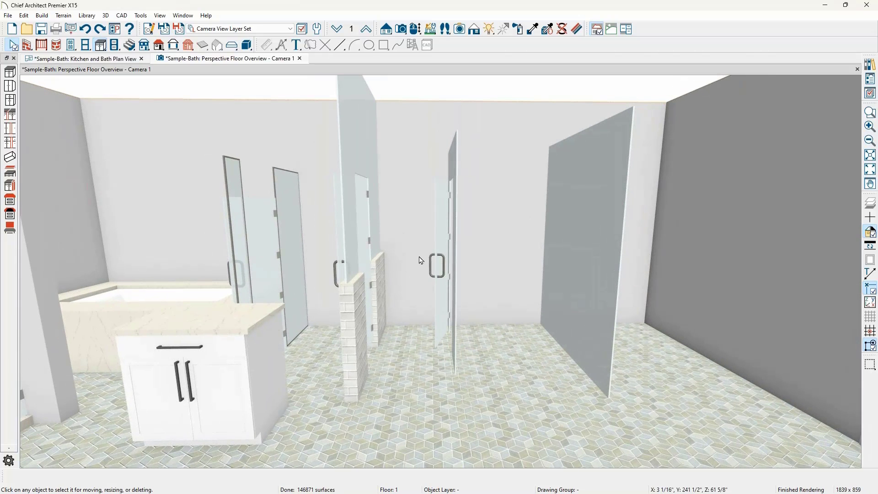
# - Set the Camera 1 field of view to 70 degrees and return to the Kitchen and Bath Plan View
pyautogui.click(150, 30)
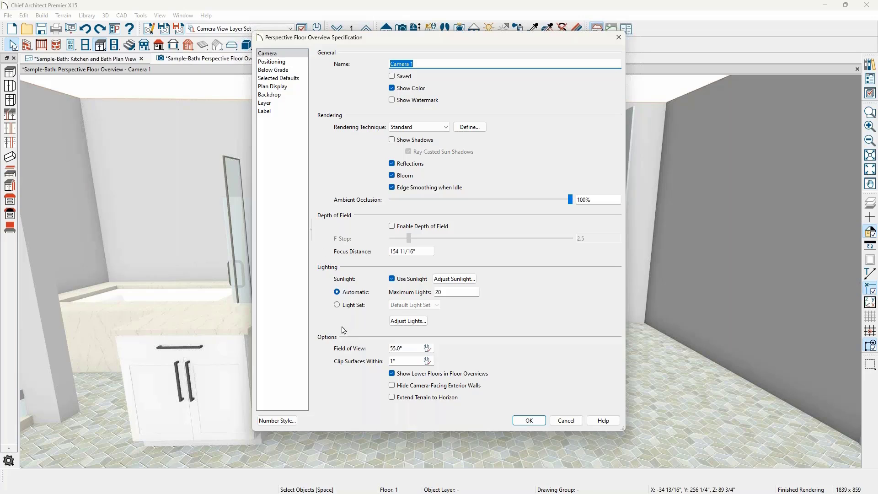
pyautogui.click(409, 350)
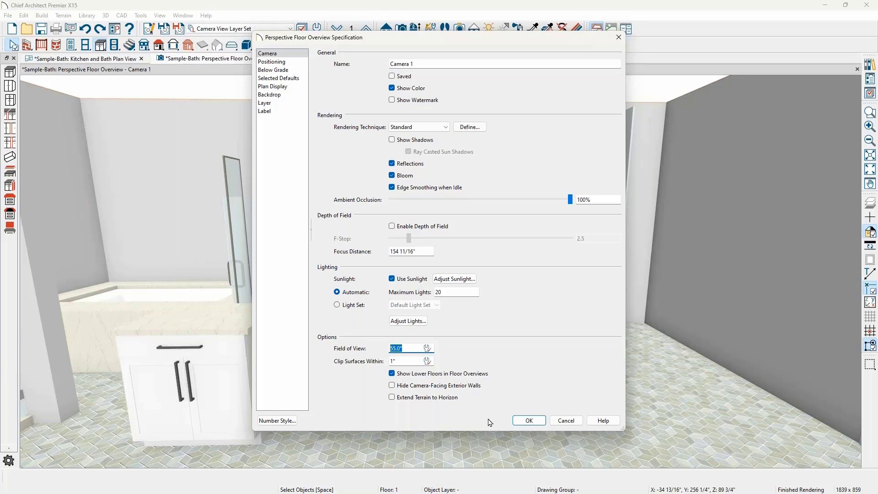
pyautogui.write('70')
pyautogui.click(529, 420)
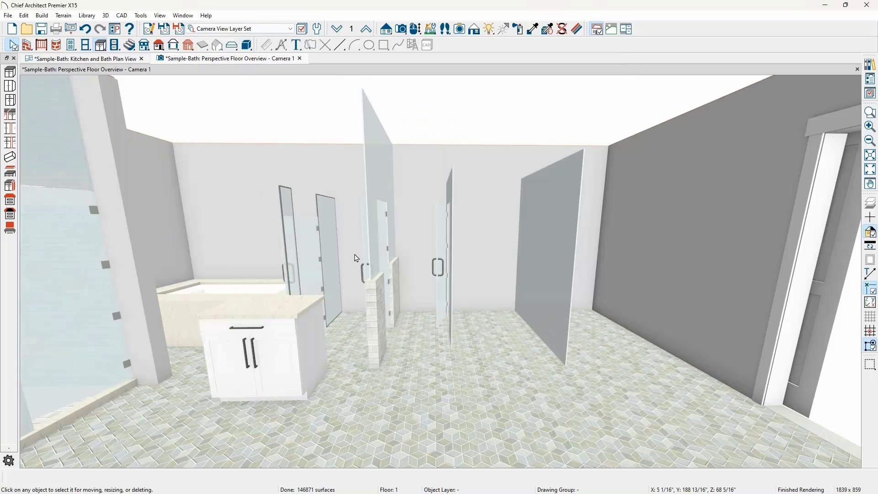
pyautogui.click(81, 59)
pyautogui.scroll(-6, 226, 243)
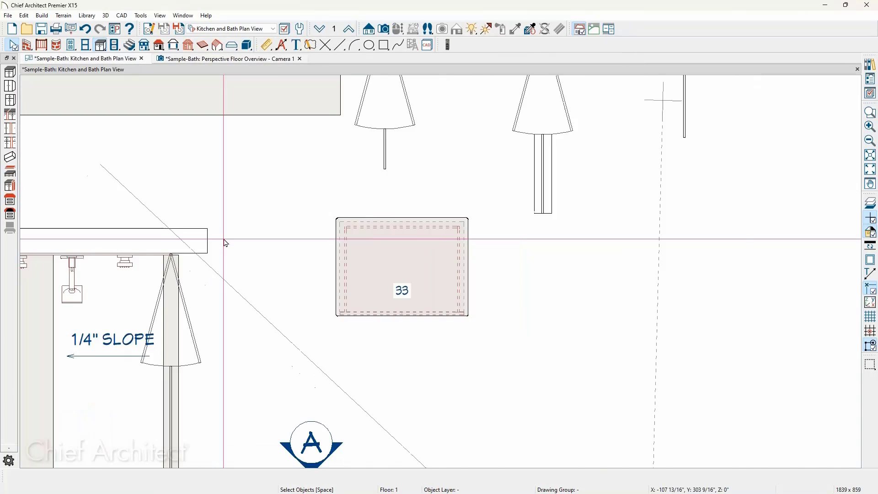
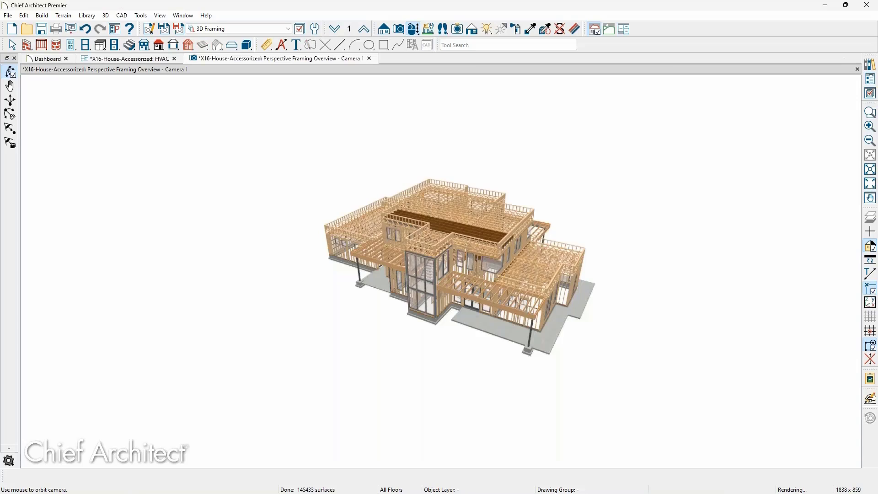
# - Display the house's framing overview with the 3D Camera, HVAC layer set and examine its pipes, vents and fixtures
pyautogui.click(238, 29)
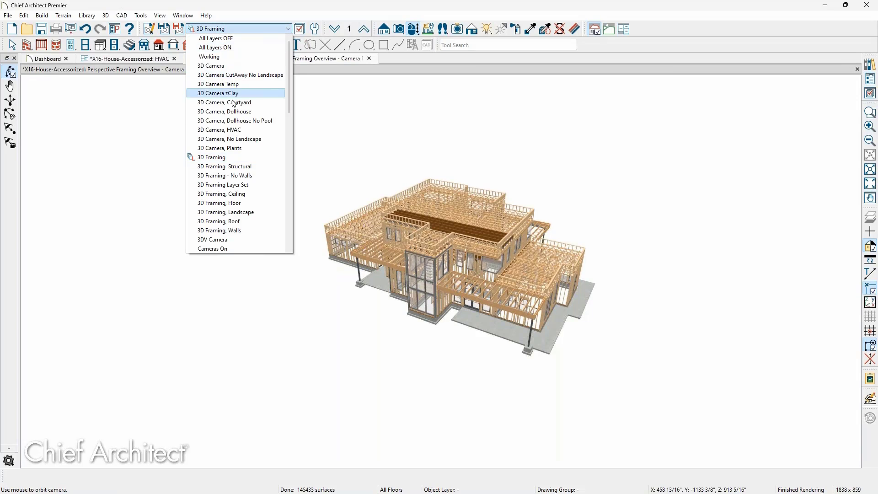
pyautogui.click(298, 162)
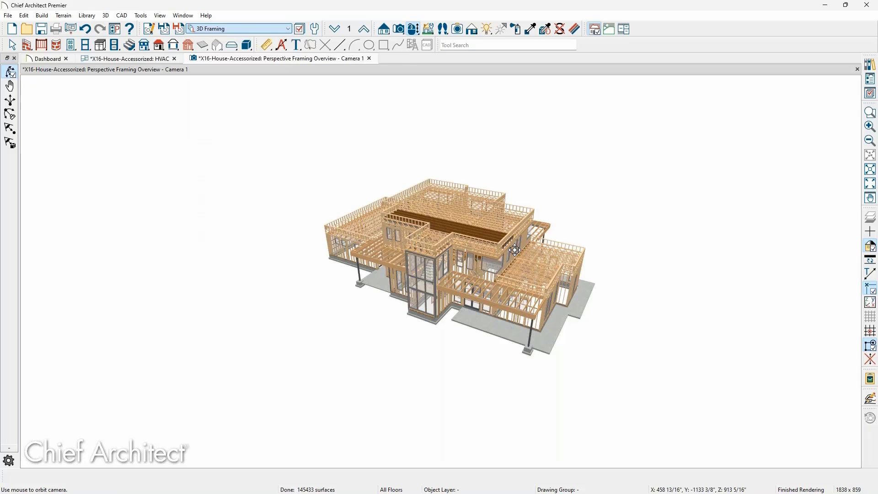
pyautogui.moveTo(485, 255); pyautogui.dragTo(366, 240)
pyautogui.scroll(3, 375, 237)
pyautogui.moveTo(439, 229); pyautogui.dragTo(401, 218)
pyautogui.moveTo(402, 219); pyautogui.dragTo(408, 227, button='middle')
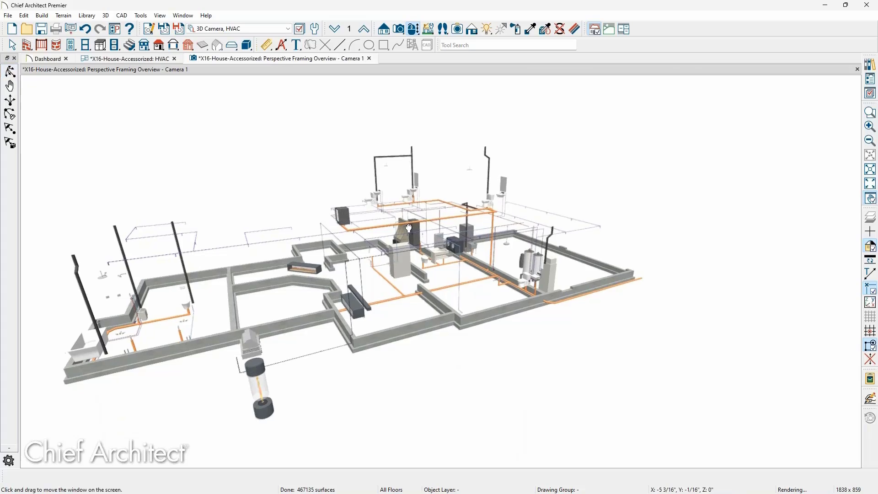
pyautogui.moveTo(408, 228); pyautogui.dragTo(289, 226)
pyautogui.scroll(3, 397, 220)
pyautogui.moveTo(394, 220); pyautogui.dragTo(445, 233)
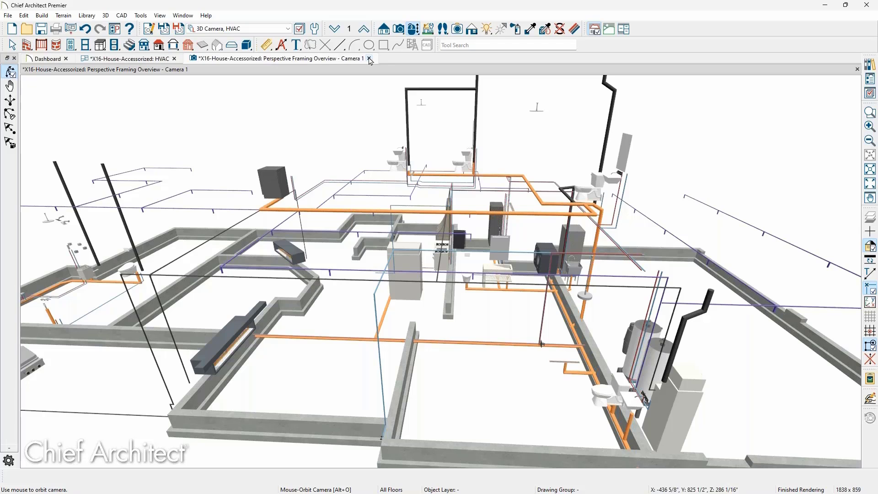
# - Close the perspective framing overview and create an orthographic floor overview of the house from the HVAC plan
pyautogui.click(369, 58)
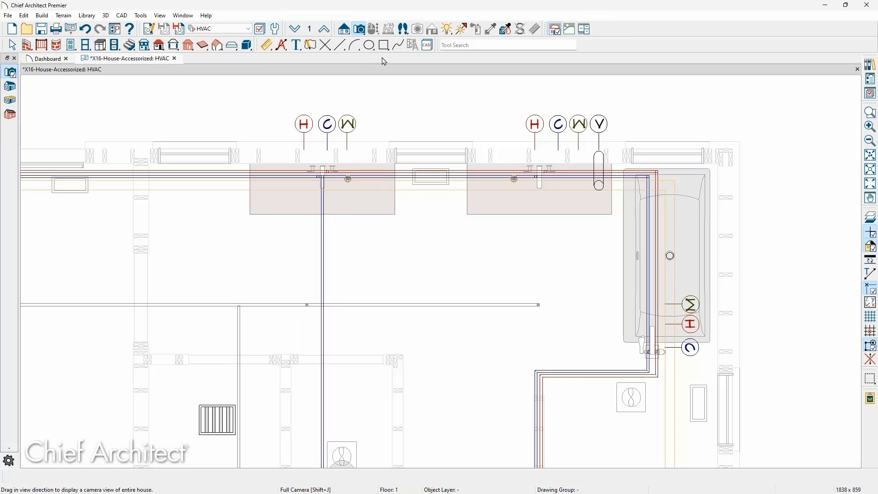
pyautogui.click(344, 29)
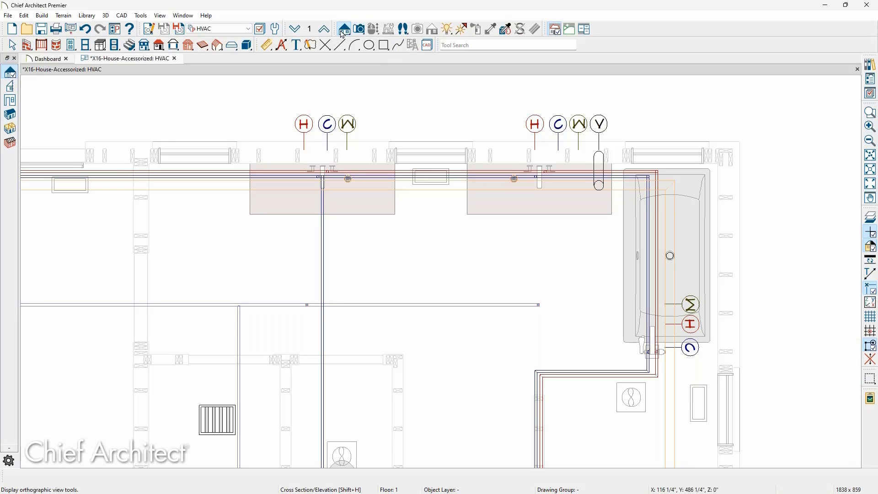
pyautogui.click(10, 130)
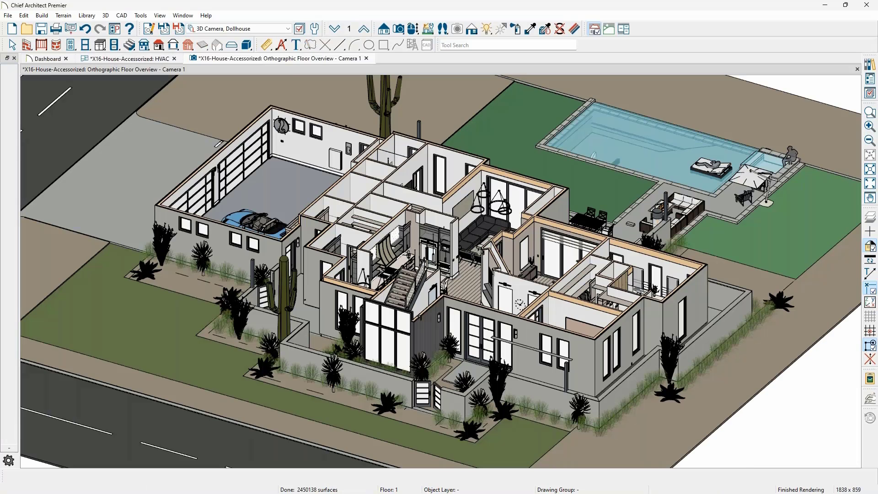
# - Apply the 3D Camera, HVAC layer set to the orthographic floor overview to isolate the plumbing and mechanical systems
pyautogui.click(270, 29)
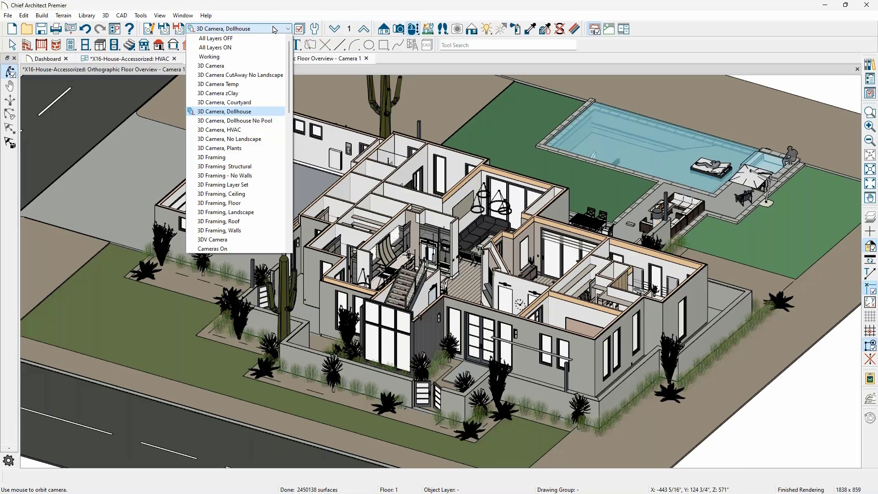
pyautogui.click(252, 129)
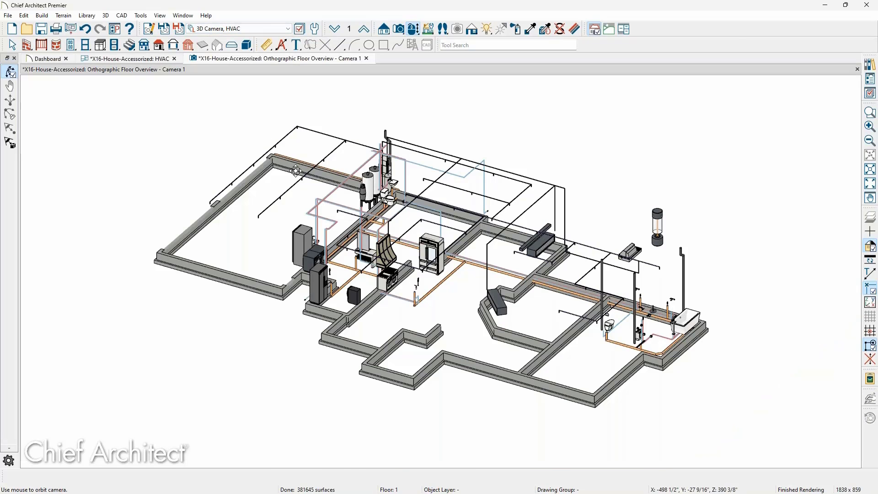
pyautogui.moveTo(295, 171); pyautogui.dragTo(487, 254)
pyautogui.scroll(2, 487, 254)
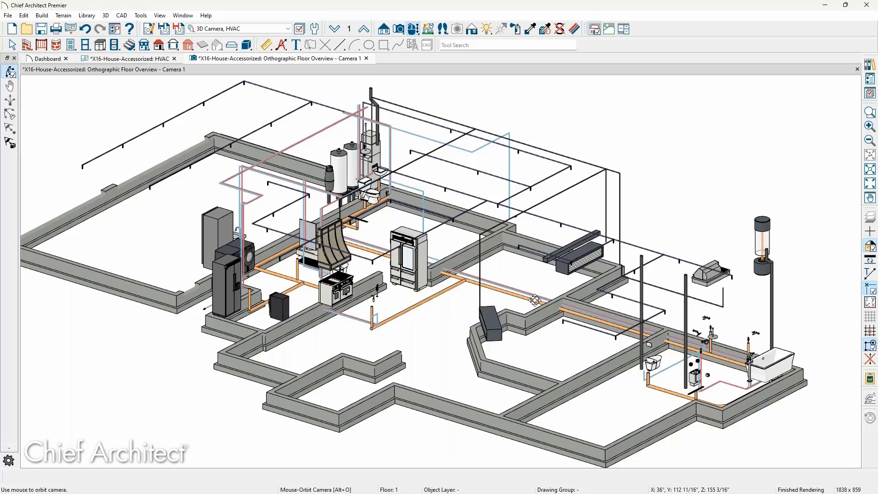
# - Filter the active layer set's layers by "framing", display the Framing, Wall layer over the piping, and hide it again
pyautogui.click(872, 93)
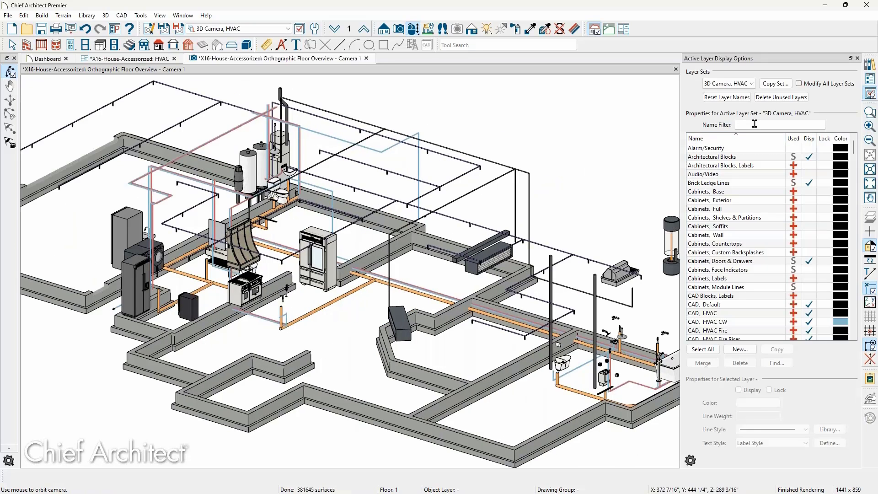
pyautogui.write('framing')
pyautogui.scroll(-7, 784, 275)
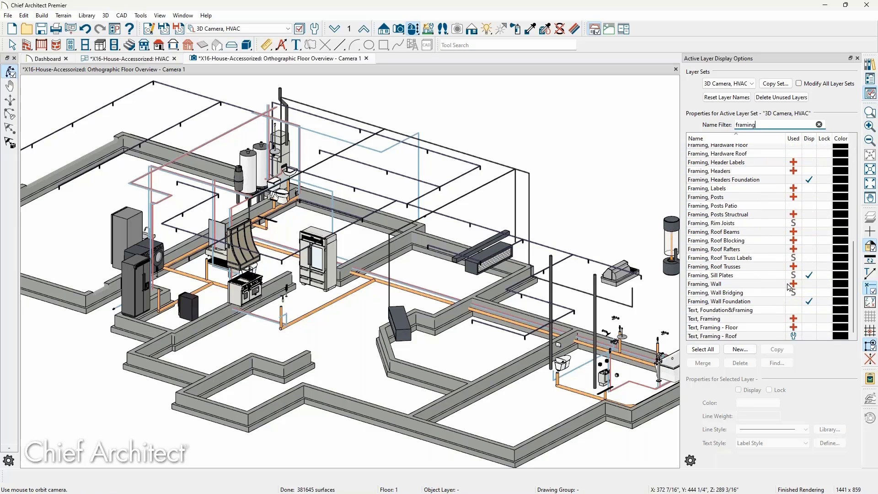
pyautogui.click(802, 284)
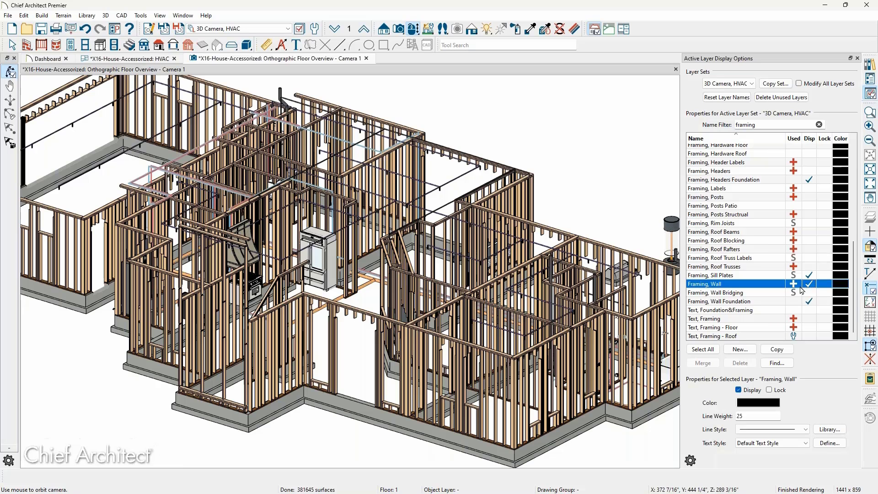
pyautogui.moveTo(249, 247); pyautogui.dragTo(311, 275)
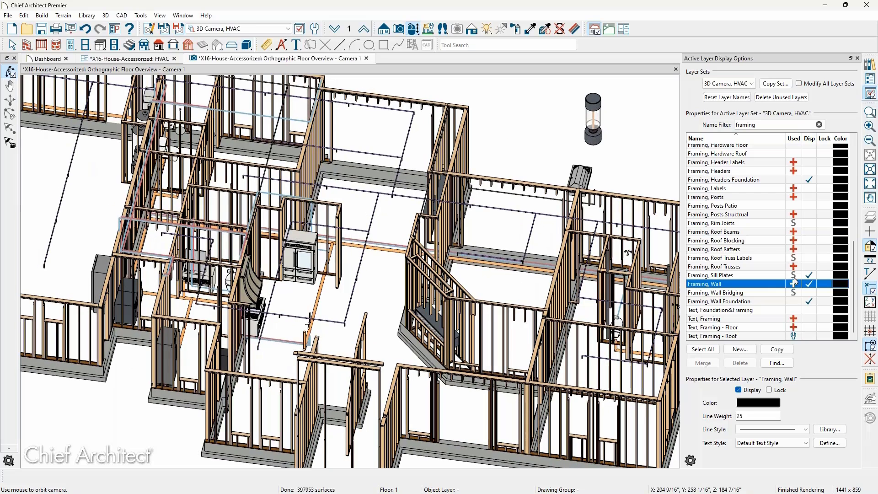
pyautogui.click(809, 284)
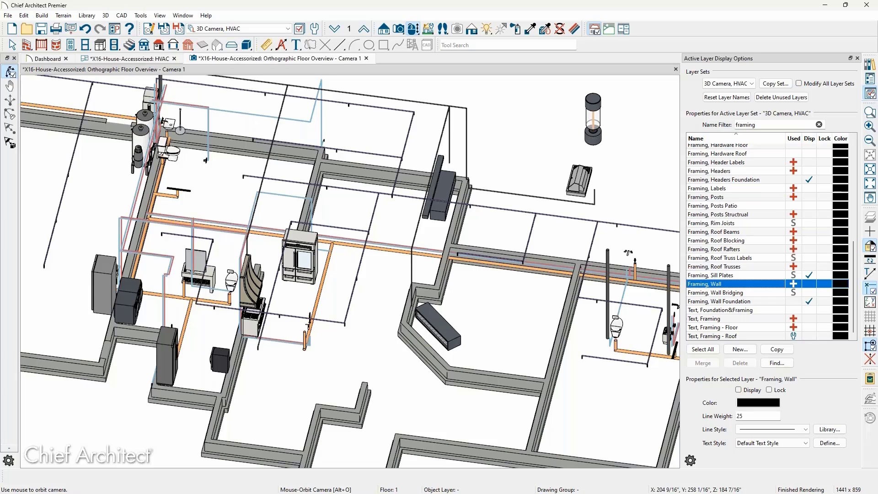
# - Generate a materials list for the orange wastewater pipe running through the house, then close the list
pyautogui.scroll(3, 392, 246)
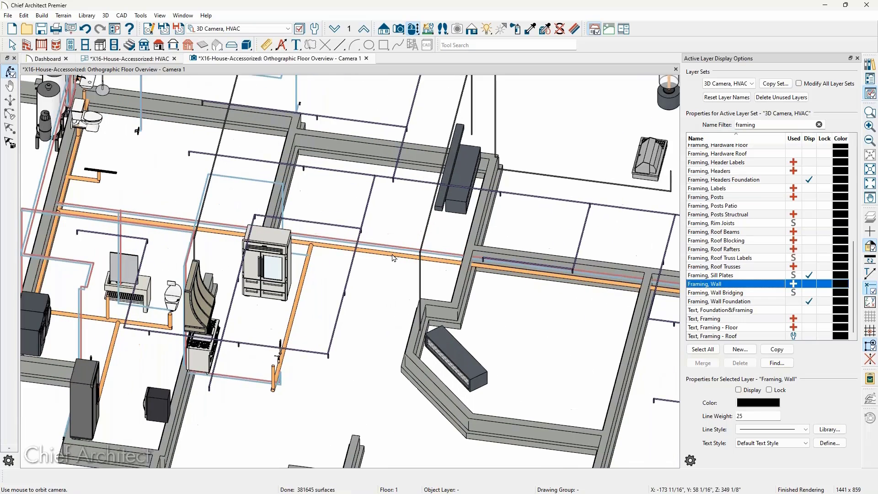
pyautogui.scroll(2, 394, 257)
pyautogui.click(410, 261)
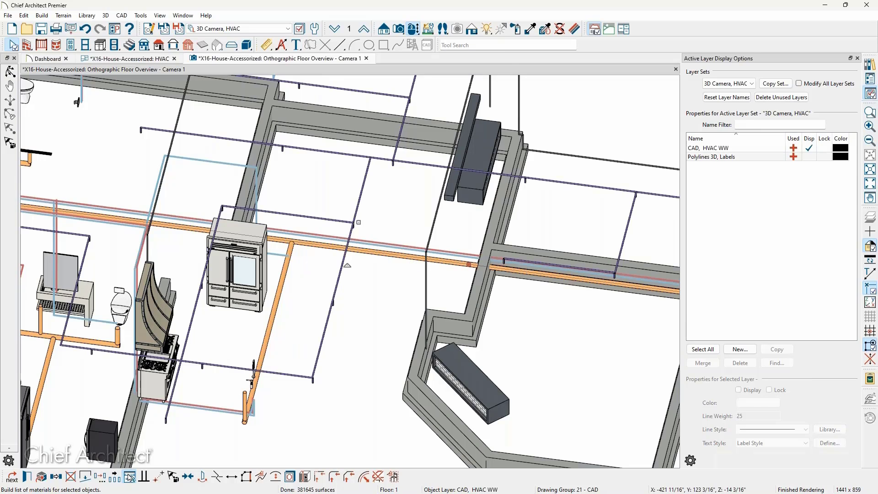
pyautogui.click(130, 477)
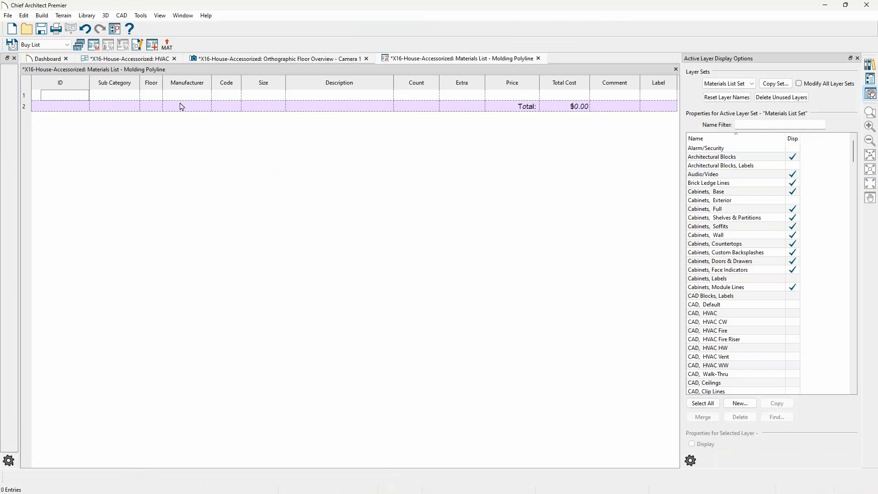
pyautogui.click(538, 58)
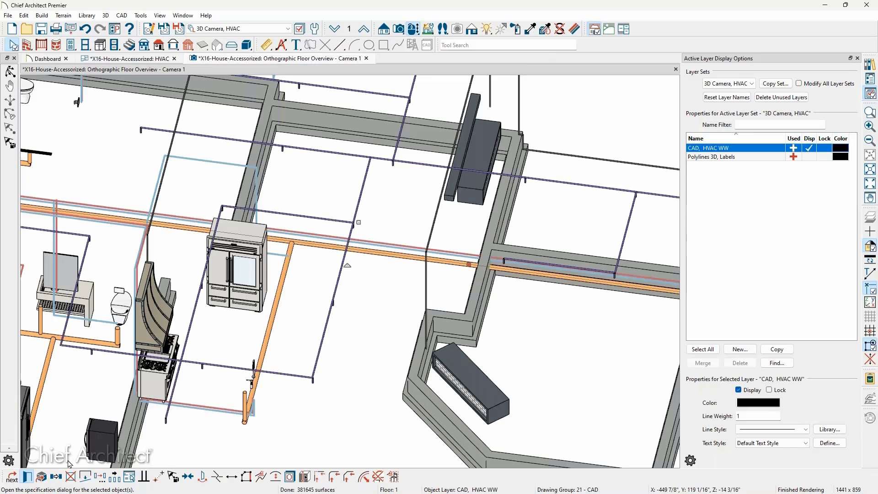
# - Give the selected wastewater pipe's molding polyline the specified label "PVC WW PIPE"
pyautogui.click(71, 477)
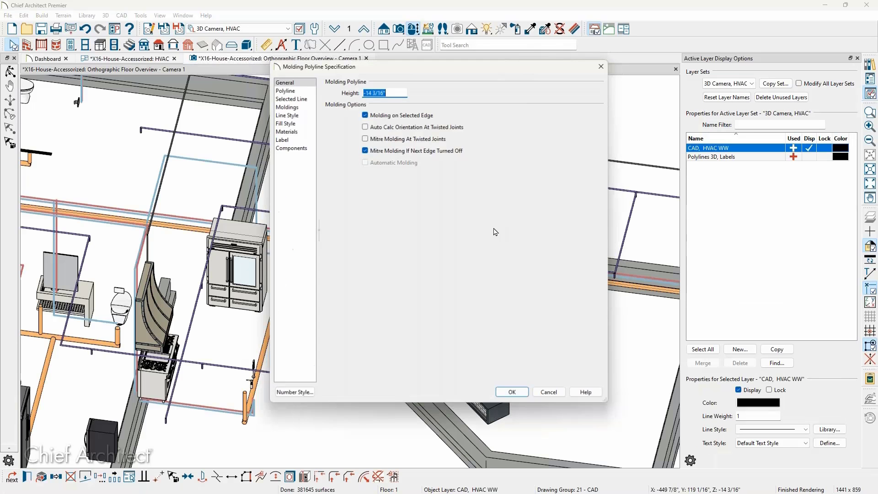
pyautogui.click(306, 107)
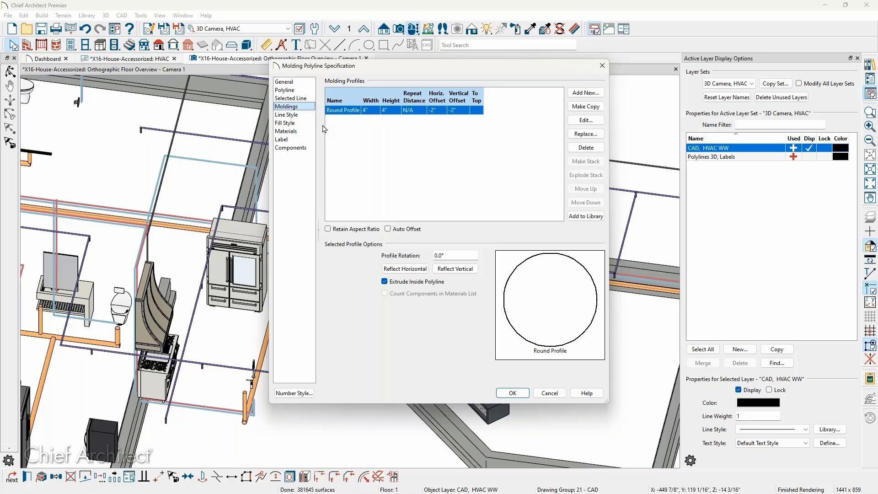
pyautogui.click(281, 139)
pyautogui.click(394, 120)
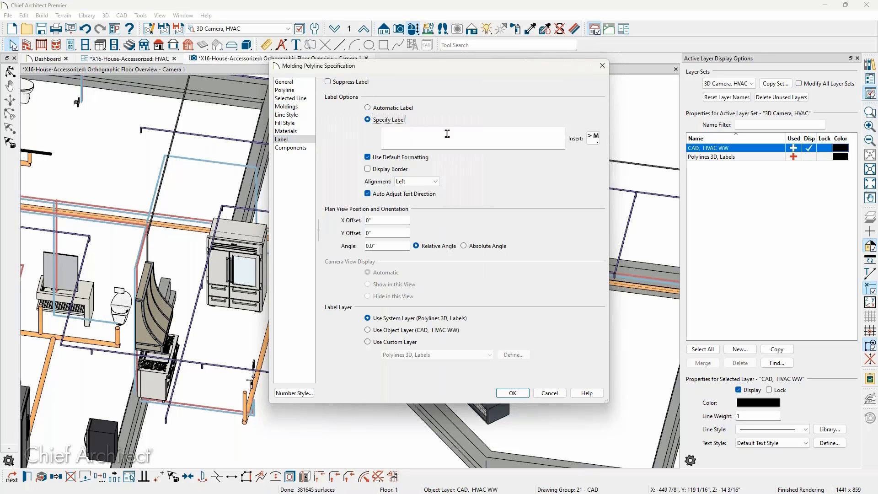
pyautogui.click(447, 133)
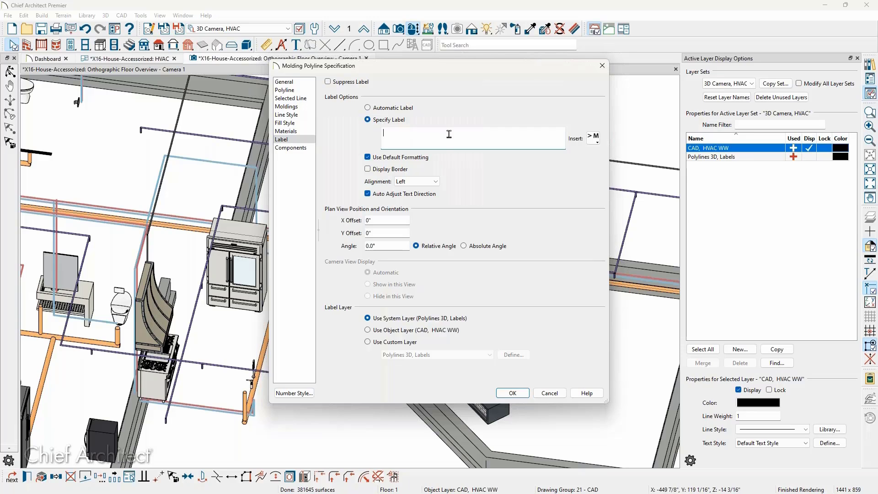
pyautogui.write('PVC WW')
pyautogui.write('PIPE')
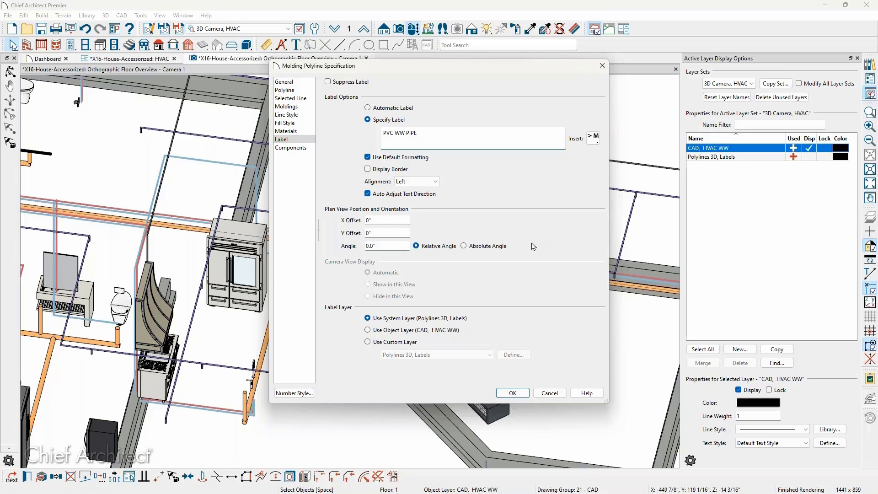
pyautogui.click(511, 394)
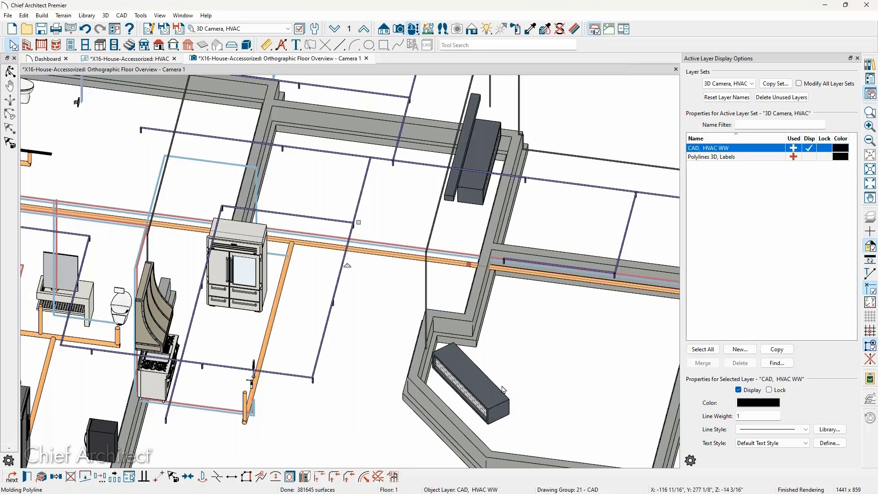
pyautogui.press('Escape')
# - Survey the complete piping layout in the orthographic overview and switch to the Questions slide, Q.jpg, in the image viewer
pyautogui.scroll(-2, 434, 321)
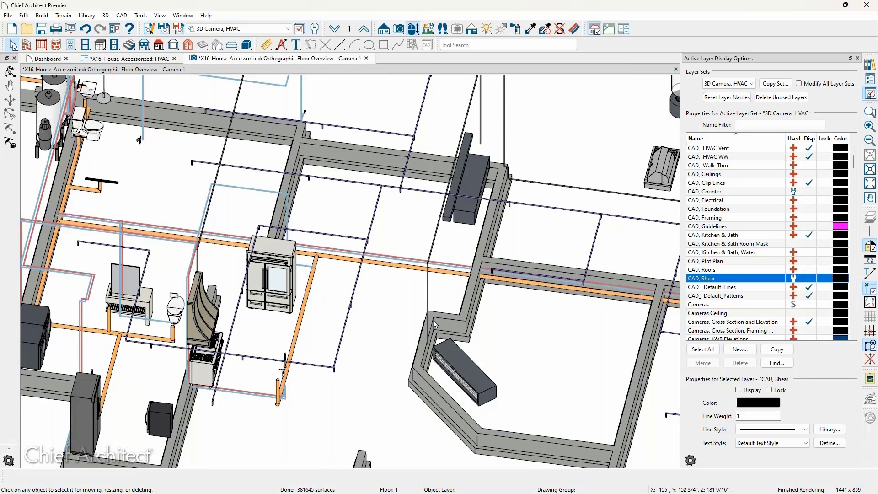
pyautogui.scroll(-3, 434, 325)
pyautogui.scroll(-1, 464, 308)
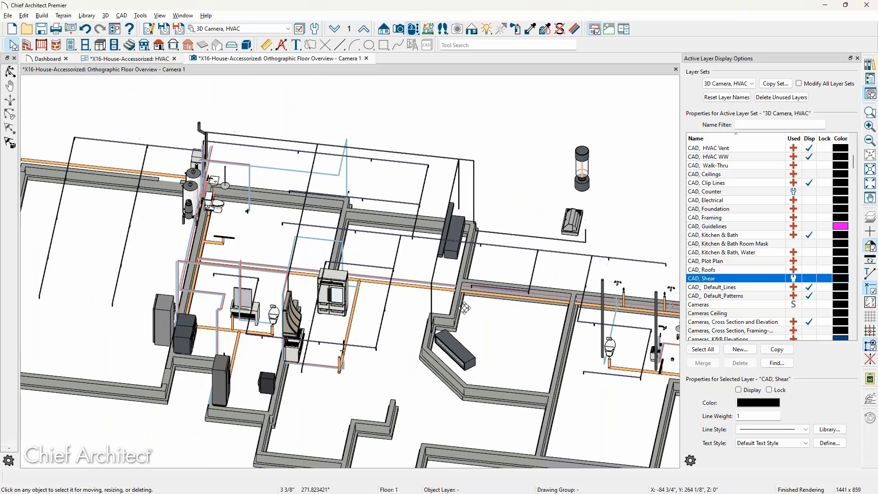
pyautogui.moveTo(464, 308)
pyautogui.mouseDown(button='middle')
pyautogui.moveTo(472, 272)
pyautogui.moveTo(471, 315)
pyautogui.mouseUp(button='middle')
pyautogui.scroll(-1, 471, 315)
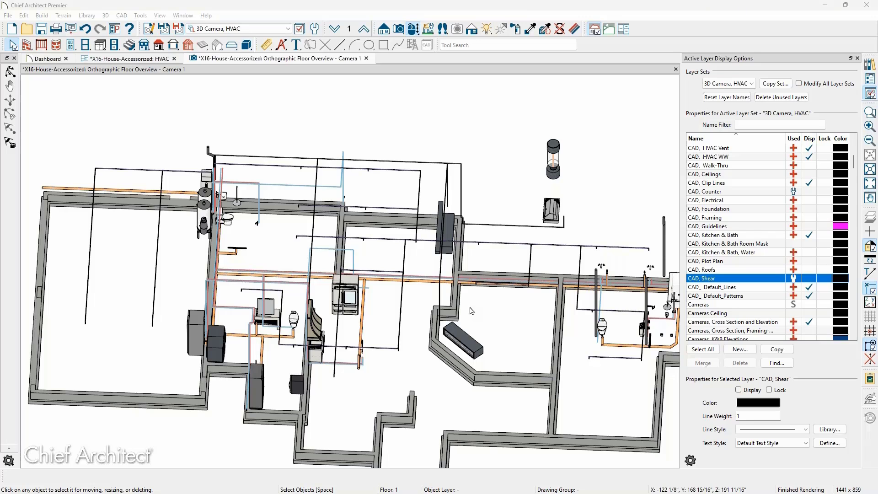
pyautogui.hotkey('alt', 'Tab')
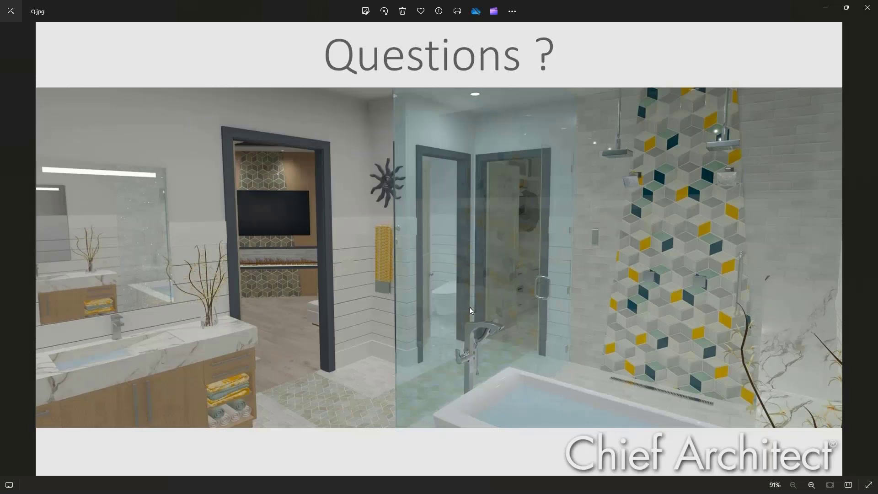
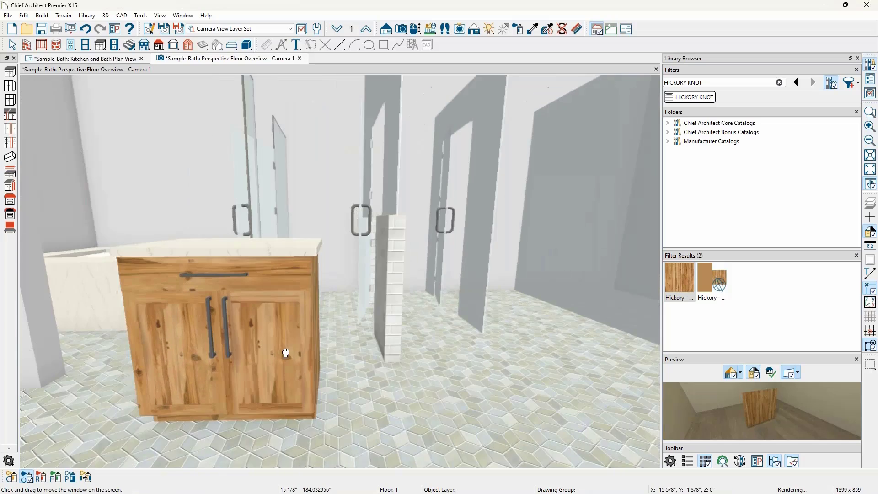
# - Examine the knotty hickory cabinet up close in the camera view and in the Kitchen and Bath Plan View
pyautogui.scroll(2, 246, 348)
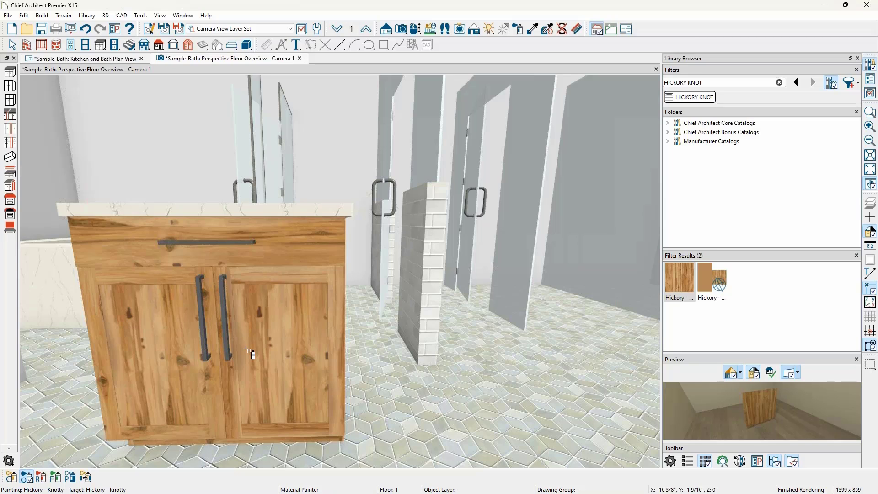
pyautogui.press('space')
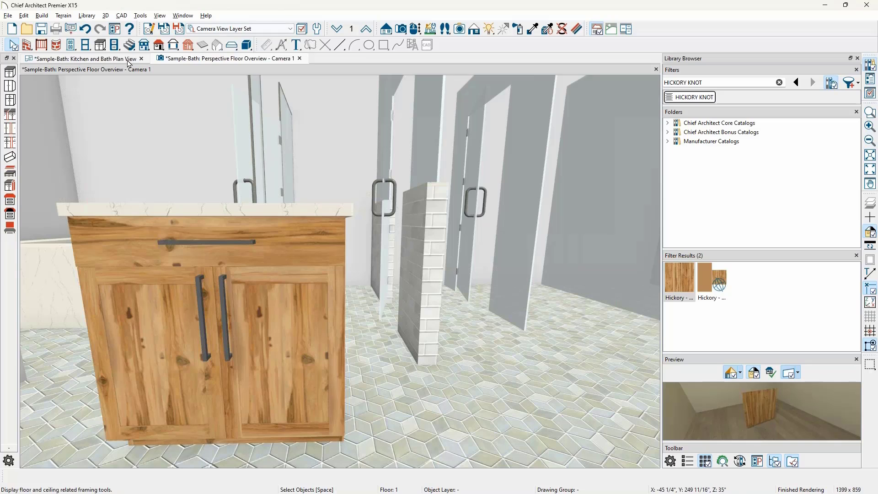
pyautogui.click(91, 58)
pyautogui.scroll(6, 211, 186)
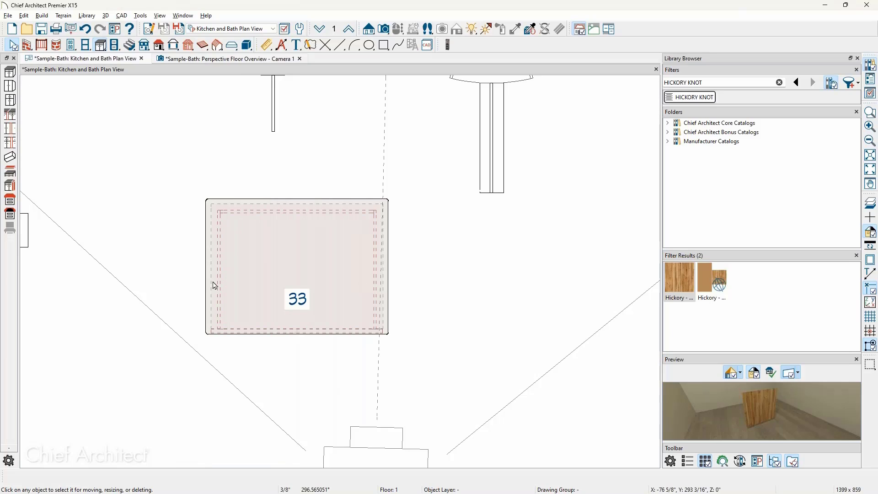
pyautogui.scroll(2, 212, 285)
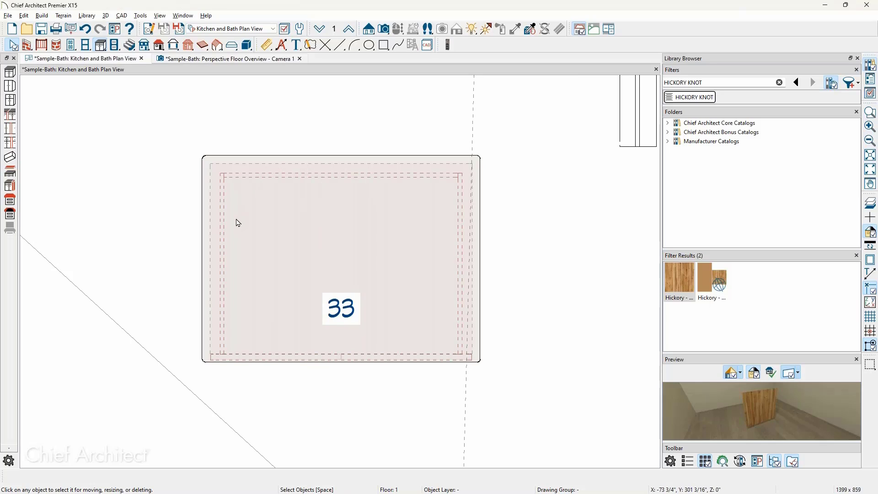
pyautogui.scroll(2, 237, 222)
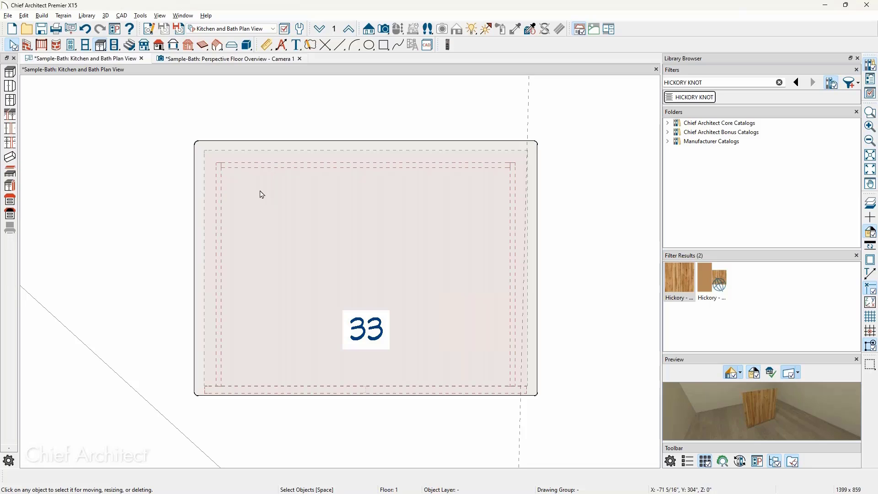
# - Return to the perspective floor overview of the bath and display it as a Vector View
pyautogui.click(253, 59)
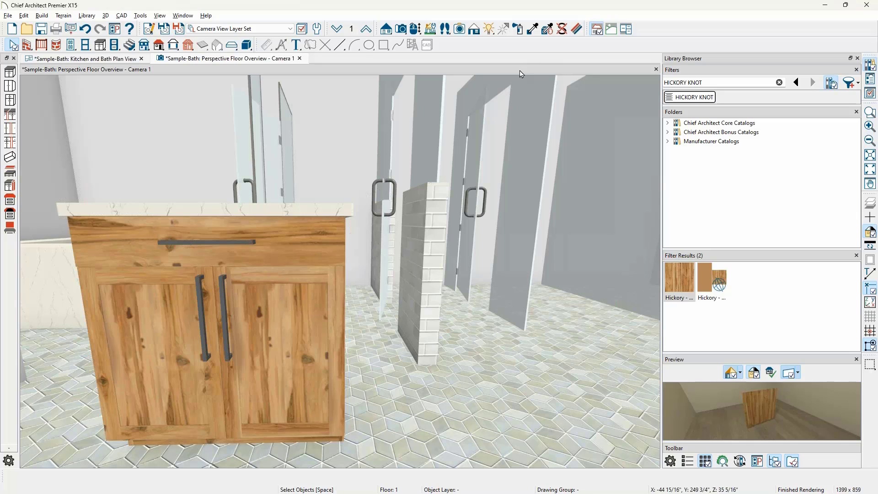
pyautogui.click(474, 29)
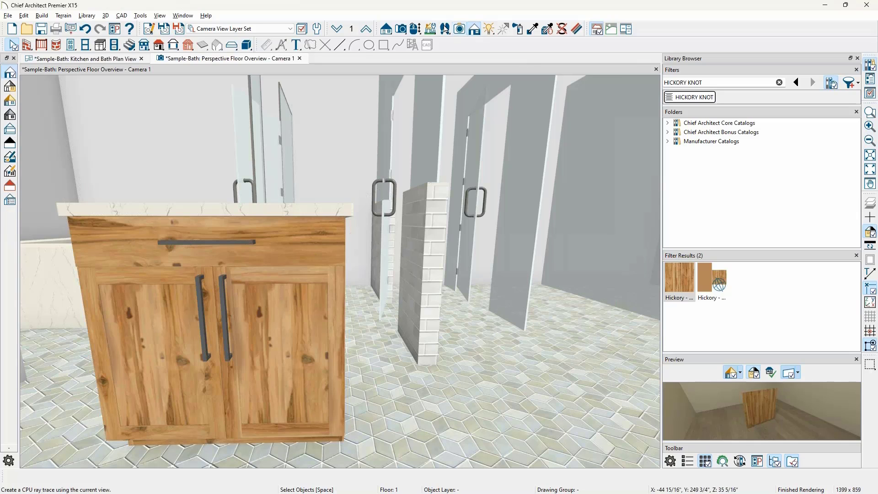
pyautogui.click(10, 86)
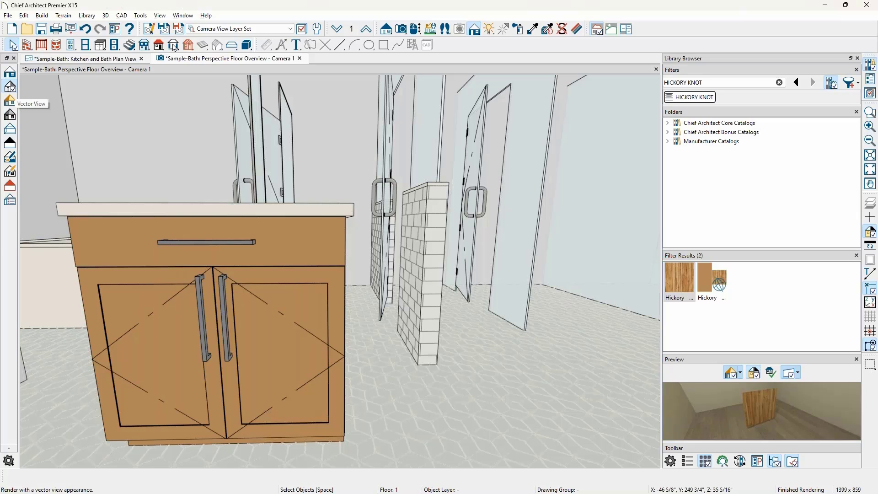
# - Open the cabinet's Hickory - Knotty source material definition, inspect its pattern color settings, and close it without changes
pyautogui.click(577, 29)
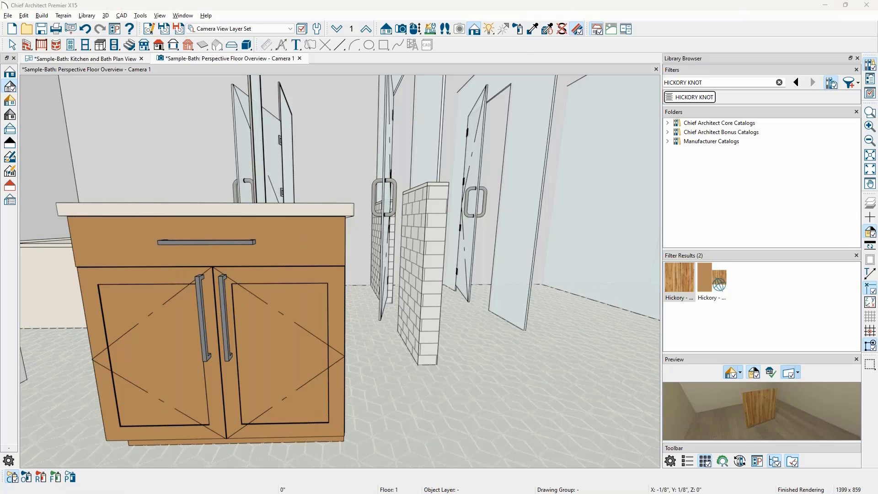
pyautogui.click(302, 246)
pyautogui.click(375, 259)
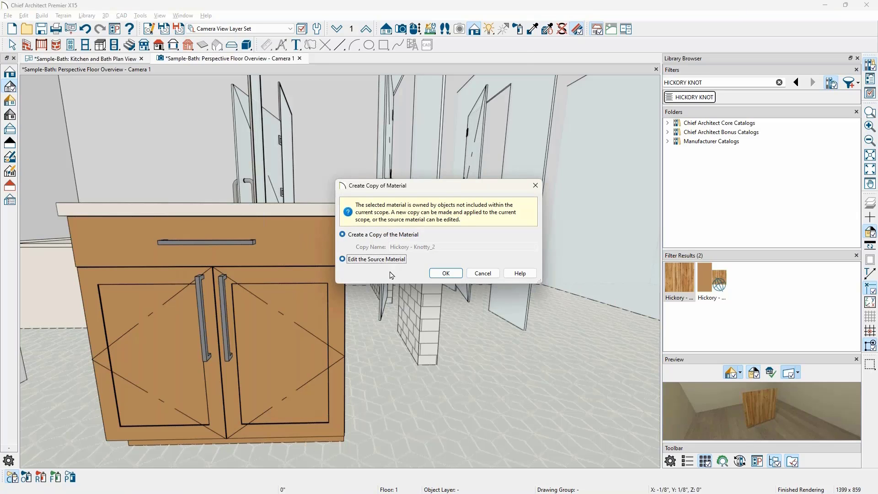
pyautogui.click(446, 273)
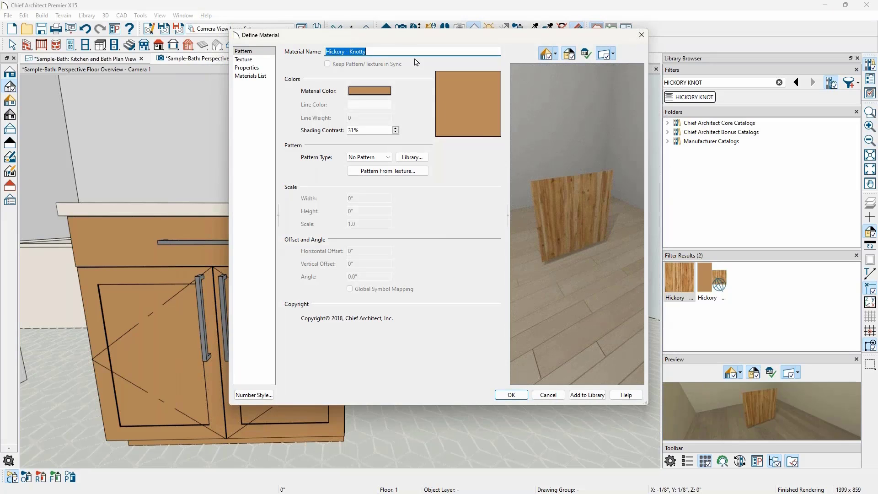
pyautogui.moveTo(396, 41); pyautogui.dragTo(550, 48)
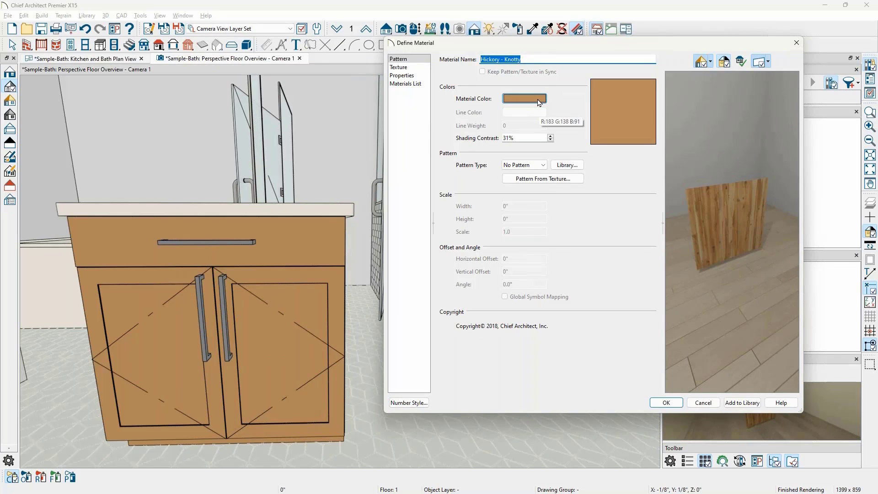
pyautogui.click(796, 43)
# - Restore standard rendering in the camera view and open the Bath Elevation from callout A in the plan
pyautogui.click(15, 78)
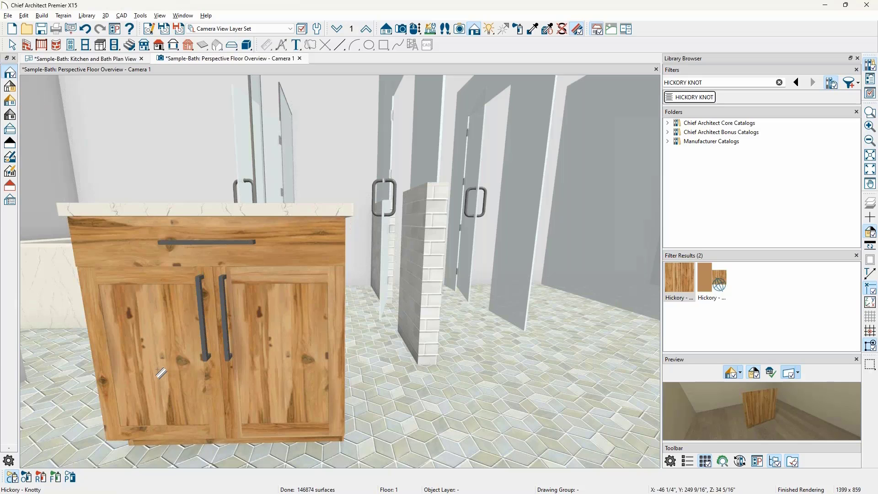
pyautogui.press('space')
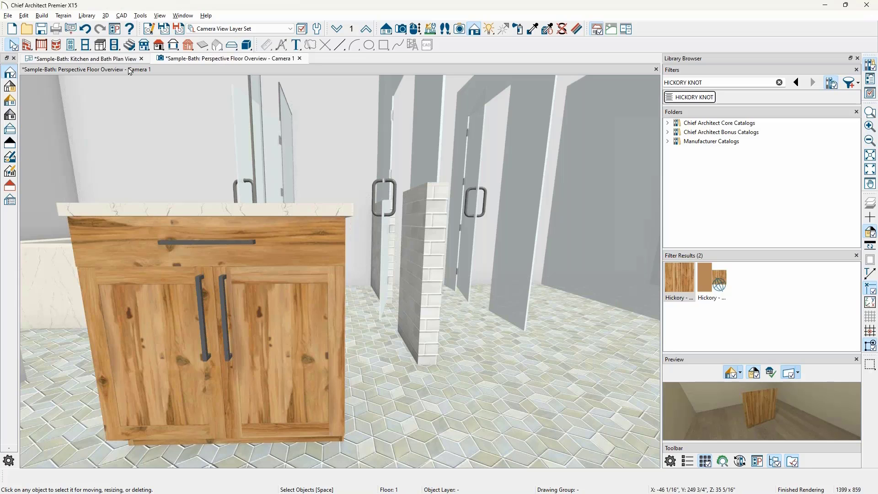
pyautogui.click(112, 58)
pyautogui.scroll(-5, 293, 259)
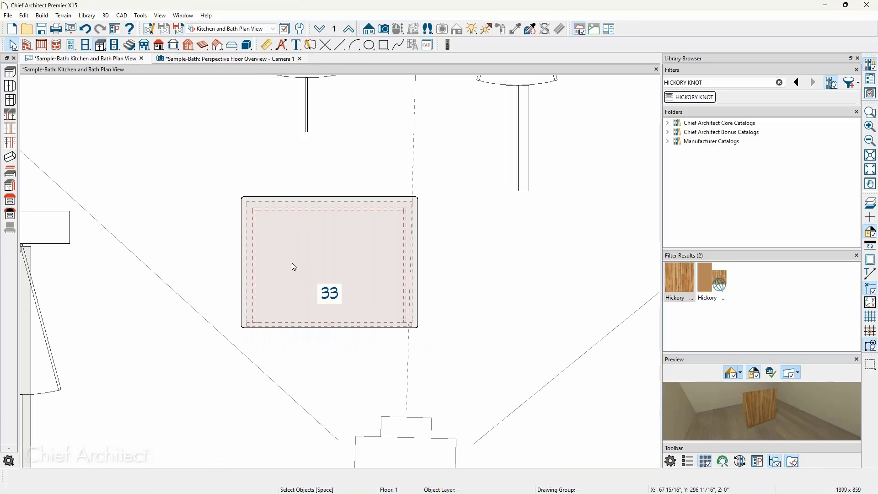
pyautogui.moveTo(330, 294); pyautogui.dragTo(251, 242, button='middle')
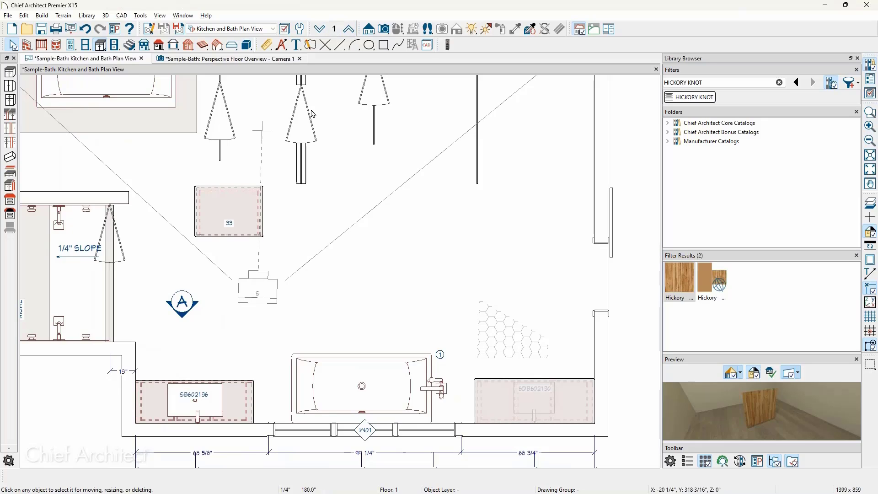
pyautogui.click(185, 309)
pyautogui.doubleClick(184, 310)
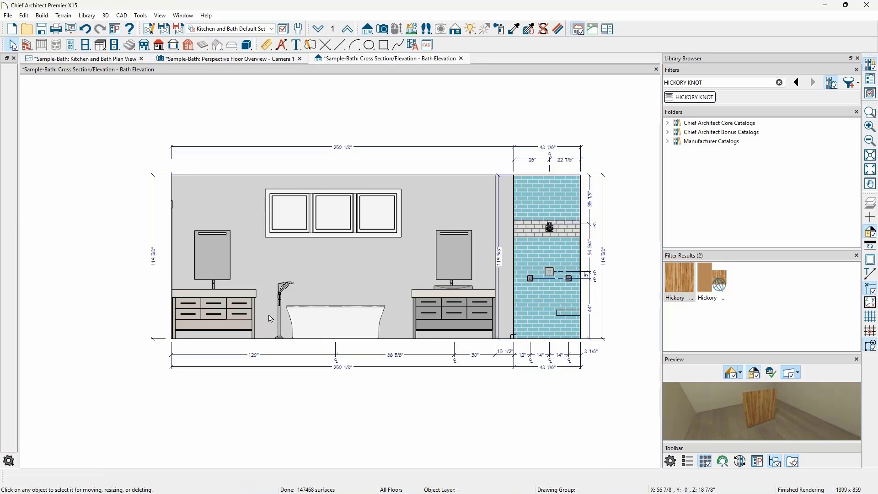
# - Paint the vanity cabinet beside the shower in the Bath Elevation with the Hickory - Knotty library material
pyautogui.scroll(3, 268, 315)
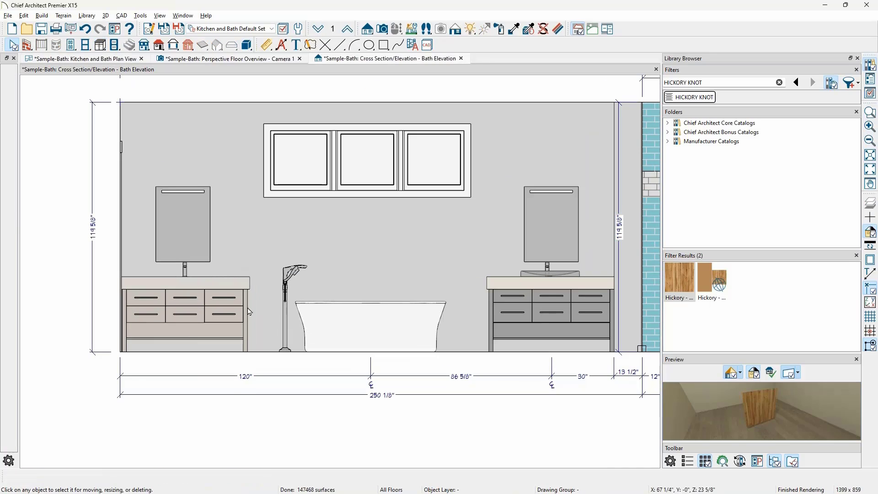
pyautogui.scroll(1, 249, 315)
pyautogui.moveTo(208, 271); pyautogui.dragTo(159, 289, button='middle')
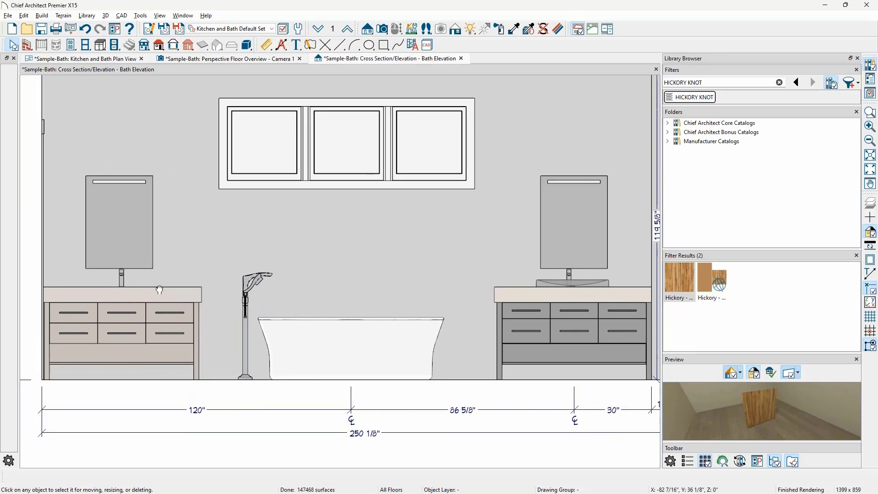
pyautogui.click(683, 290)
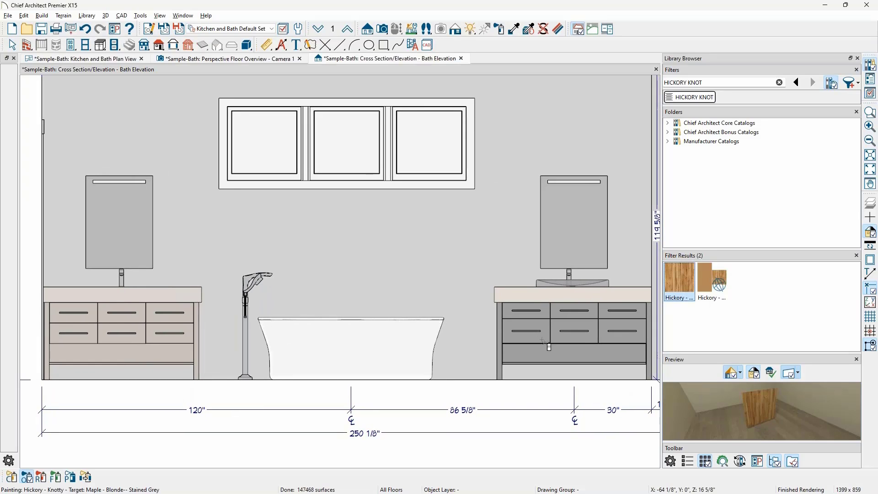
pyautogui.click(561, 352)
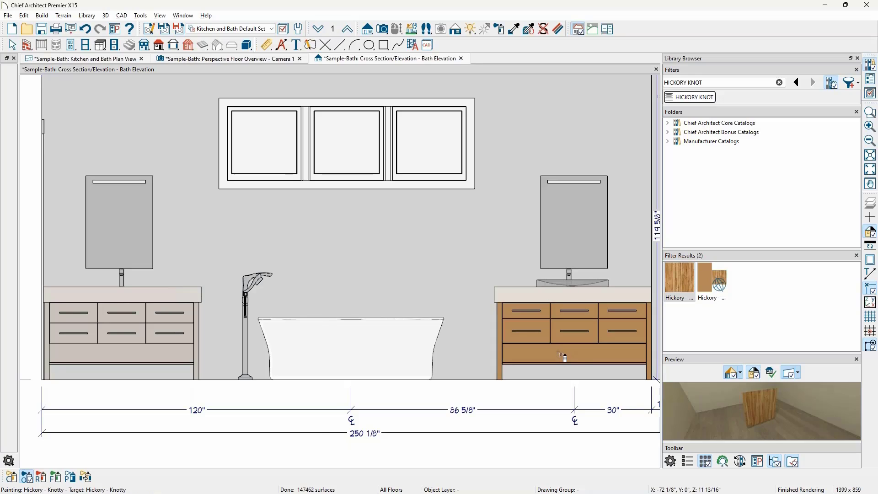
# - Render the Bath Elevation with the Standard technique and examine the wood grain on the hickory vanity up close
pyautogui.click(454, 28)
pyautogui.click(10, 73)
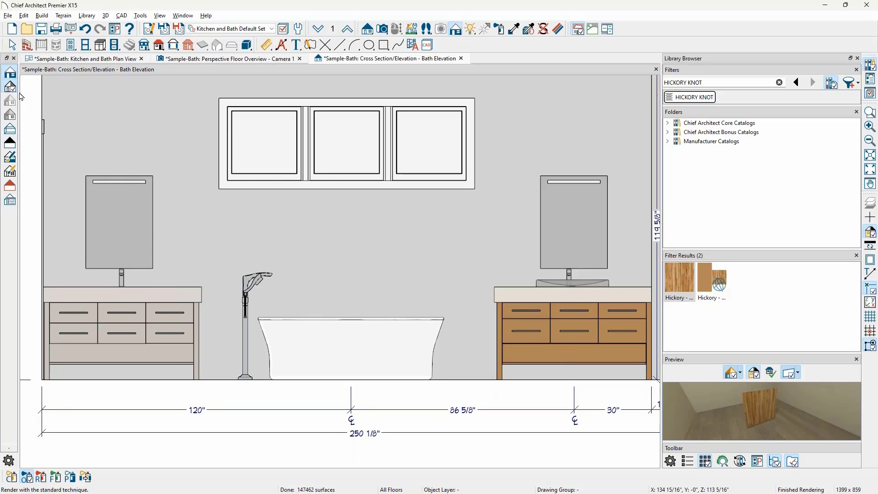
pyautogui.scroll(5, 612, 345)
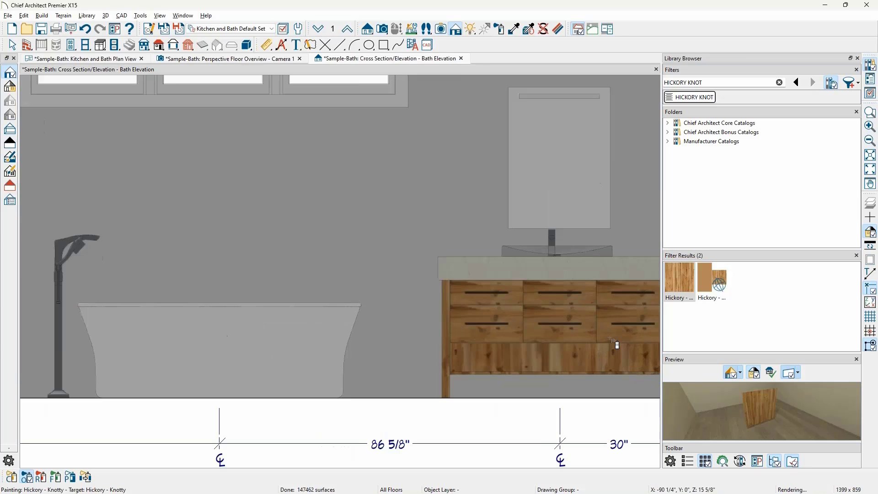
pyautogui.moveTo(440, 306); pyautogui.dragTo(342, 293, button='middle')
pyautogui.scroll(3, 372, 293)
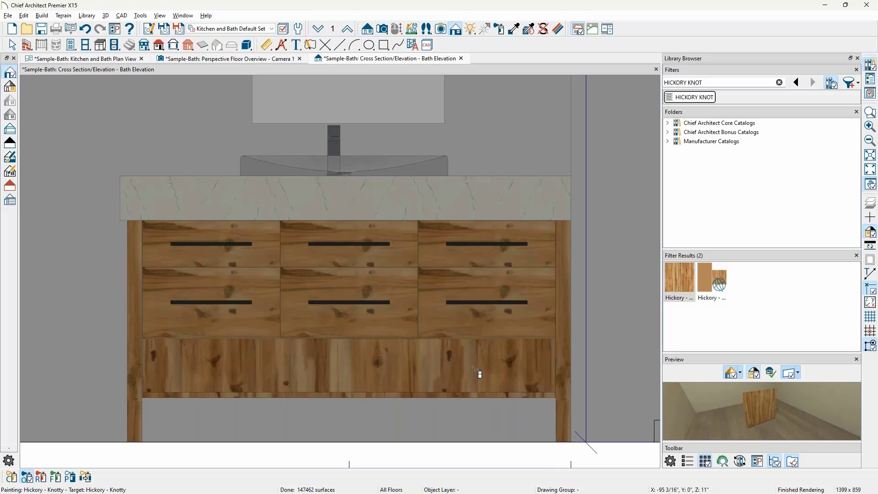
pyautogui.scroll(-1, 479, 372)
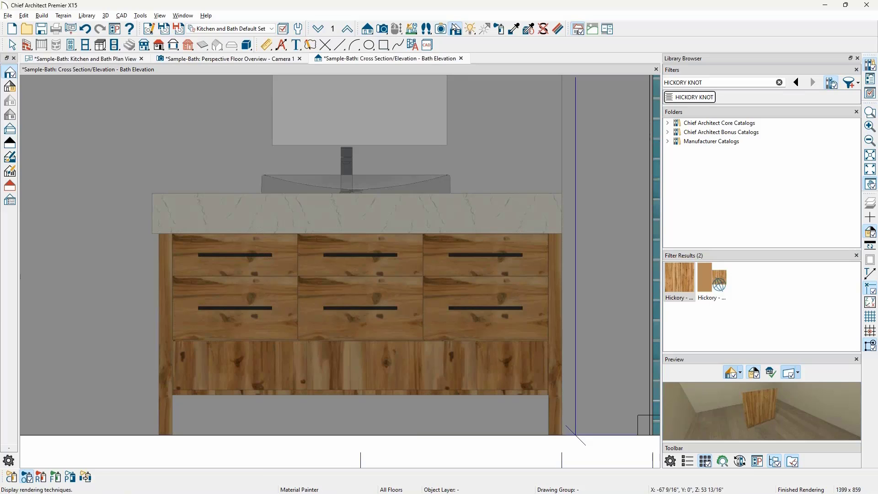
# - Return the Bath Elevation to Vector View and show the whole elevation
pyautogui.click(9, 86)
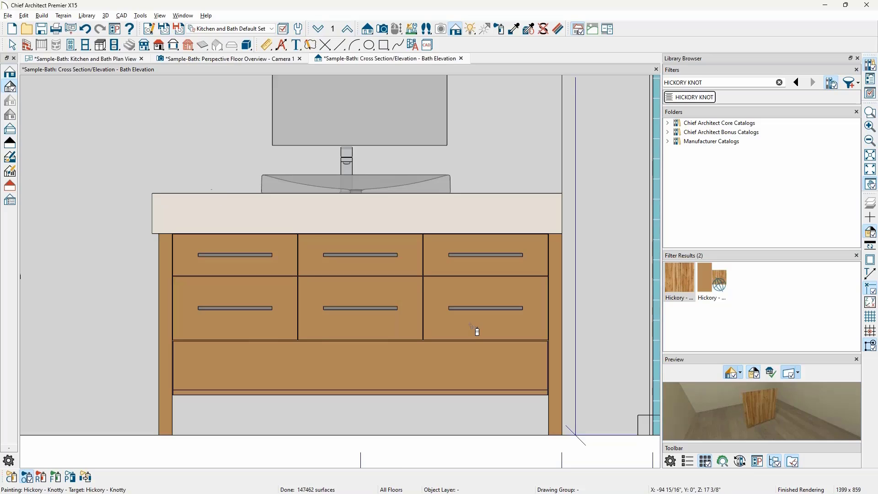
pyautogui.scroll(-5, 465, 326)
pyautogui.scroll(-4, 458, 329)
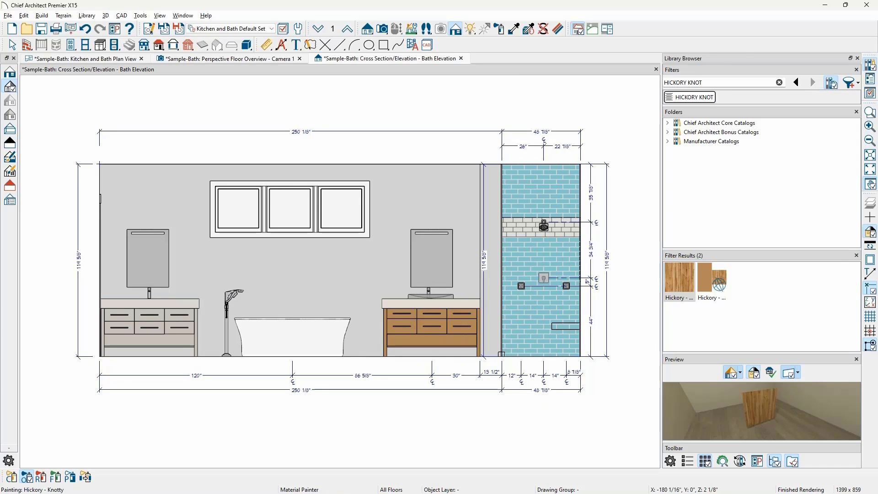
# - Check which Library Browser panels are enabled, enlarge the Preview panel, and extend the Filter Results panel upward
pyautogui.click(669, 462)
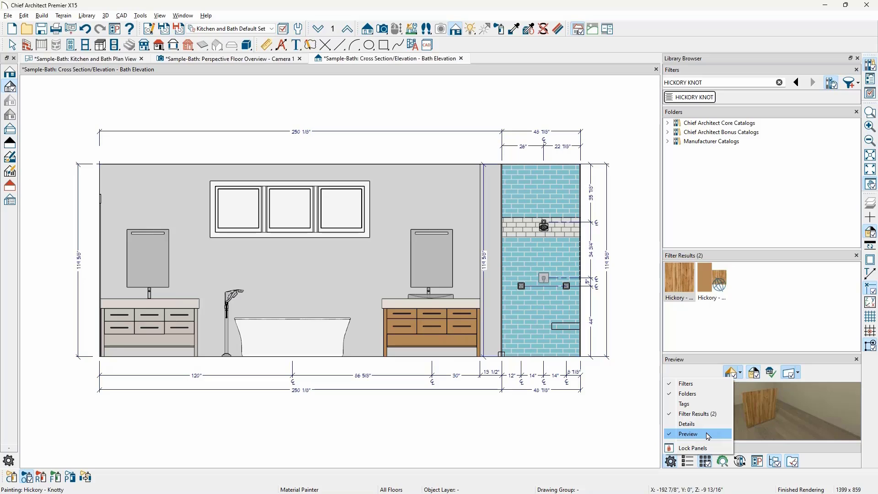
pyautogui.click(775, 357)
pyautogui.moveTo(777, 351); pyautogui.dragTo(788, 334)
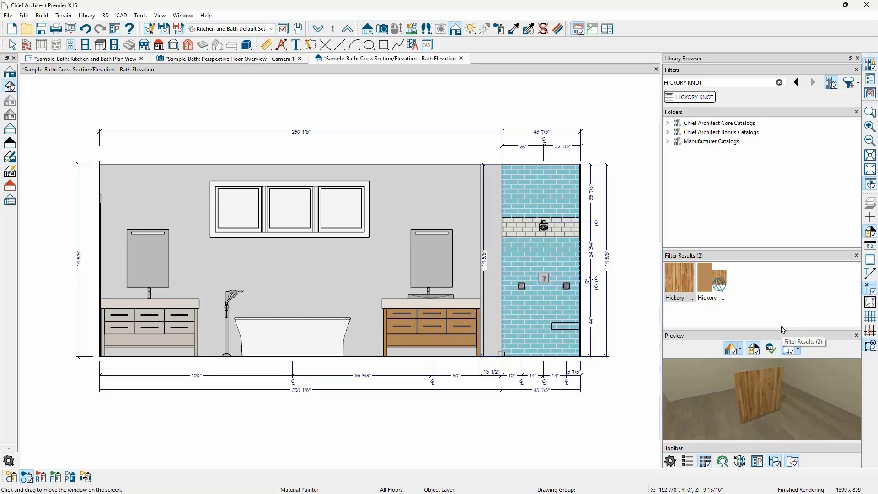
pyautogui.moveTo(779, 328); pyautogui.dragTo(779, 327)
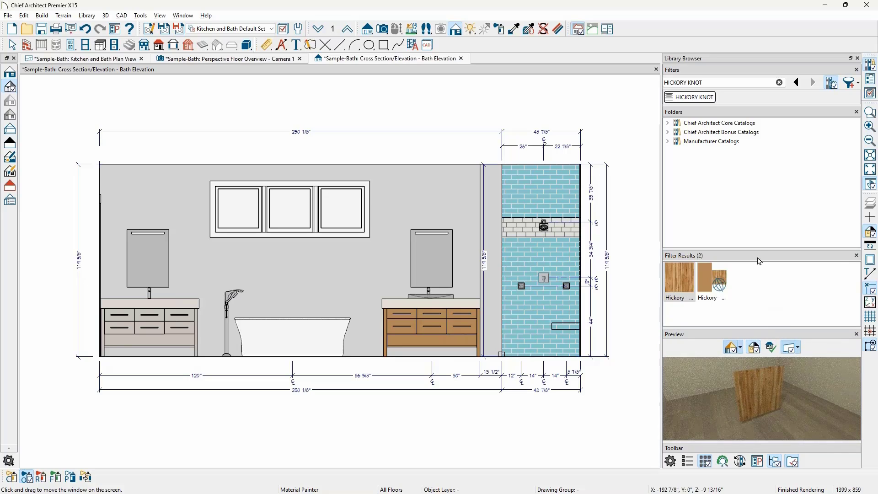
pyautogui.moveTo(758, 250); pyautogui.dragTo(757, 225)
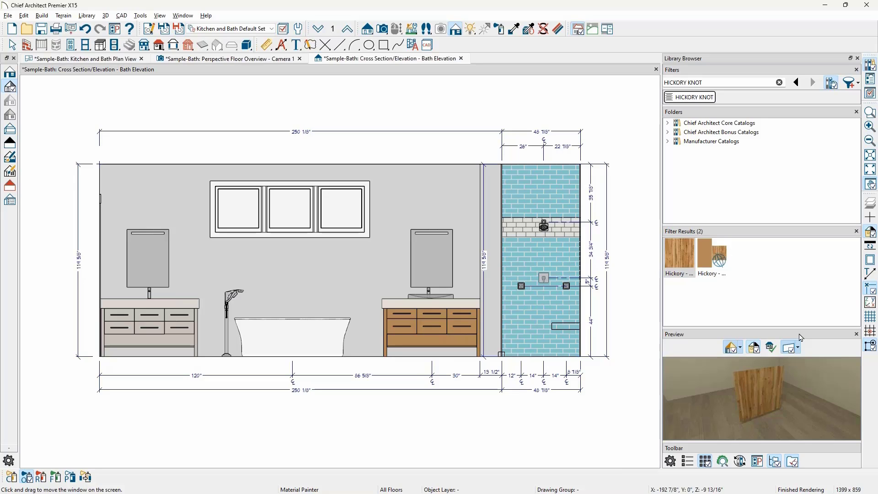
# - Preview the Hickory - Knotty material on a teapot and rotate the teapot to view its other side
pyautogui.click(797, 348)
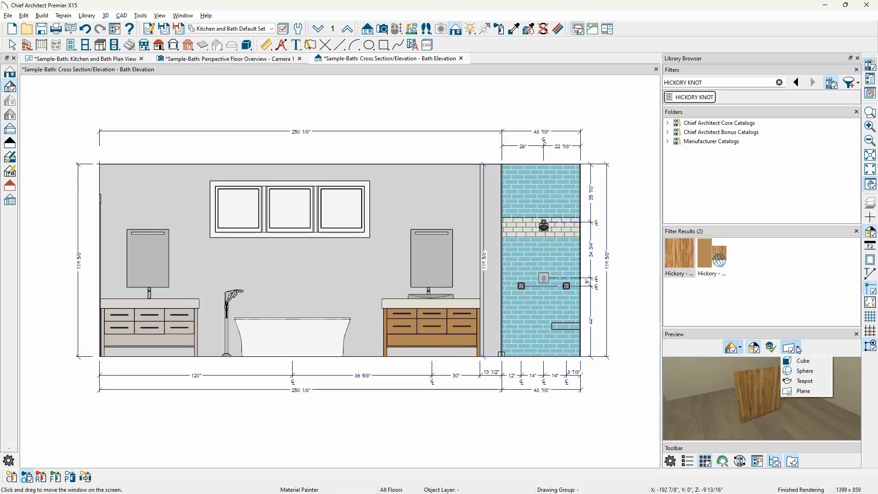
pyautogui.click(803, 382)
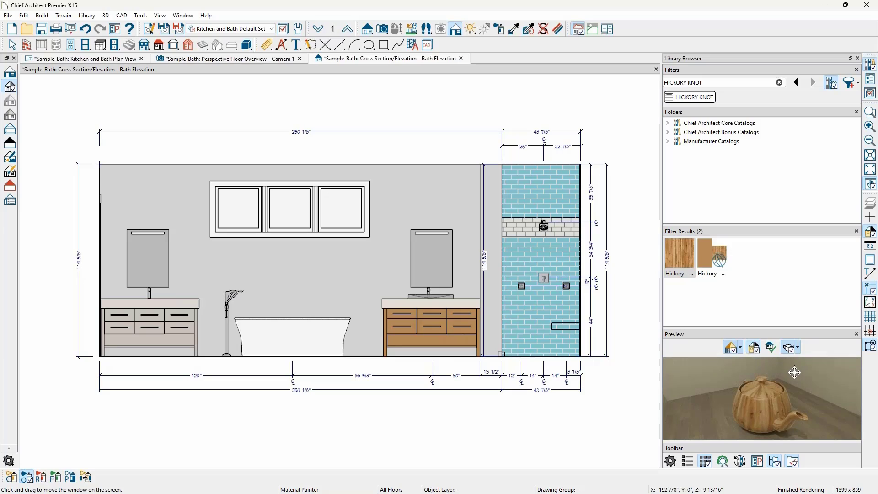
pyautogui.moveTo(794, 373); pyautogui.dragTo(668, 358)
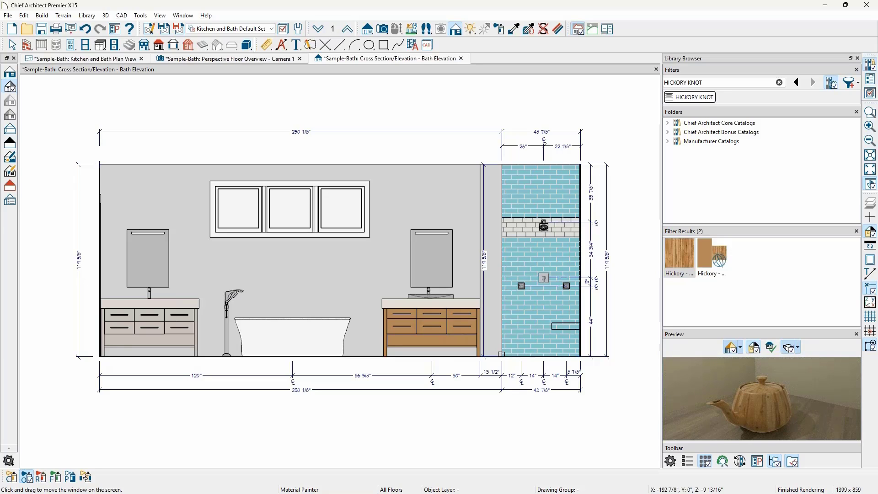
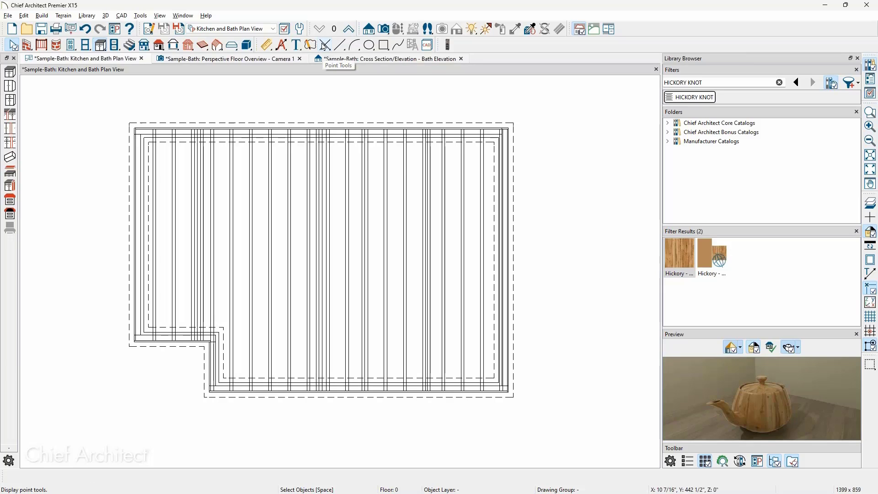
# - Rebuild the foundation as a Monolithic Slab, accepting the loss of existing work on the foundation plan
pyautogui.hotkey('ctrl', 'f')
pyautogui.press('Escape')
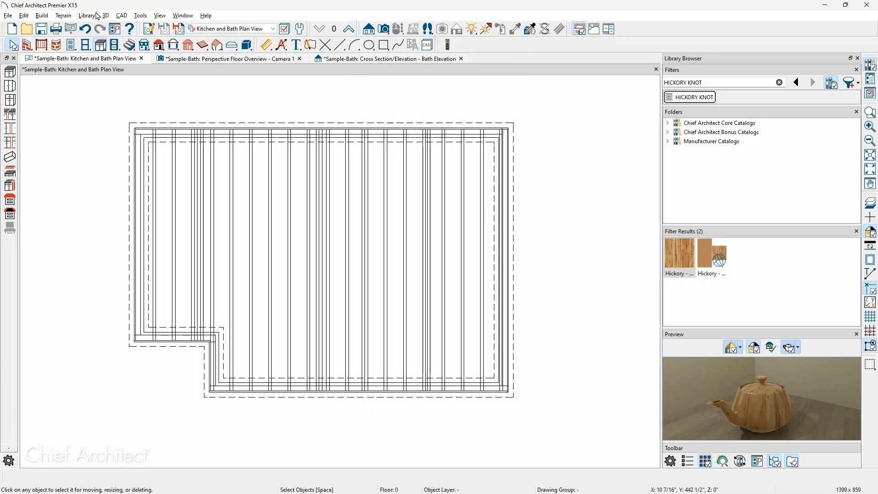
pyautogui.click(40, 15)
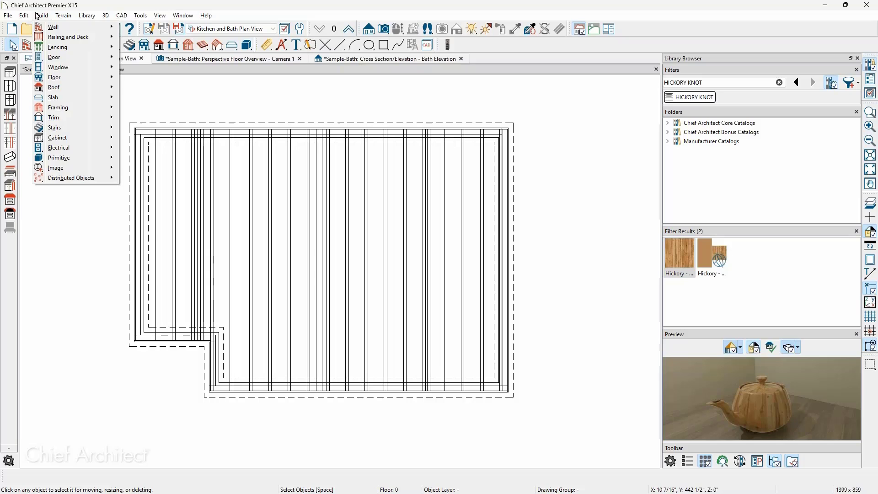
pyautogui.moveTo(74, 81)
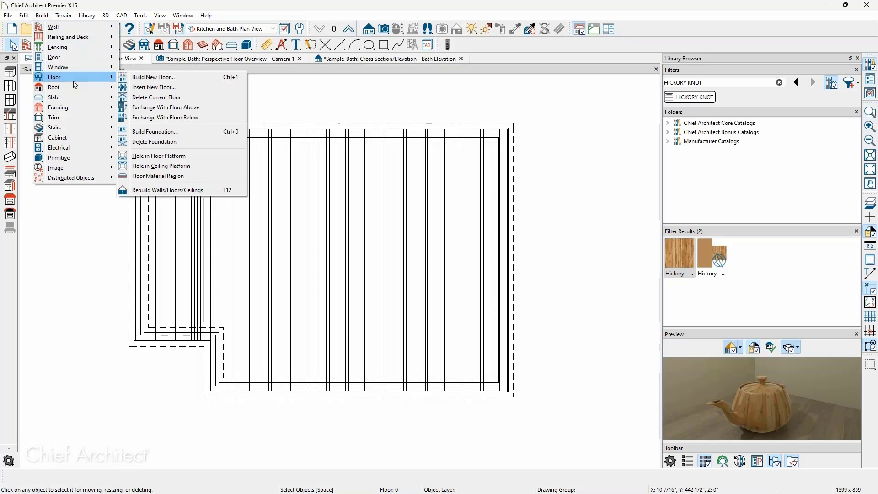
pyautogui.click(184, 132)
pyautogui.click(483, 120)
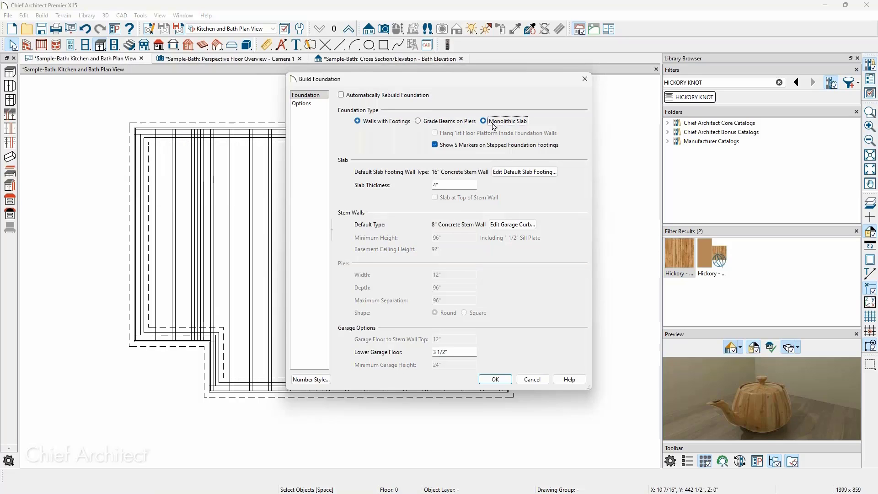
pyautogui.click(495, 379)
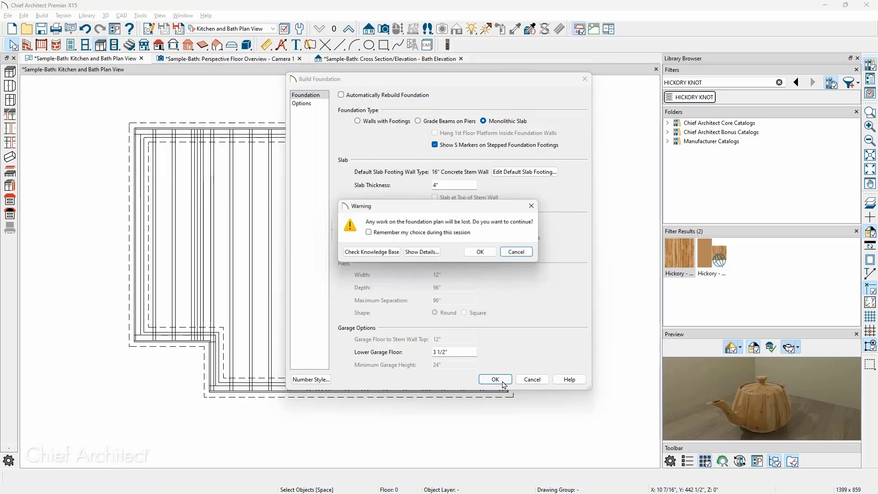
pyautogui.click(481, 252)
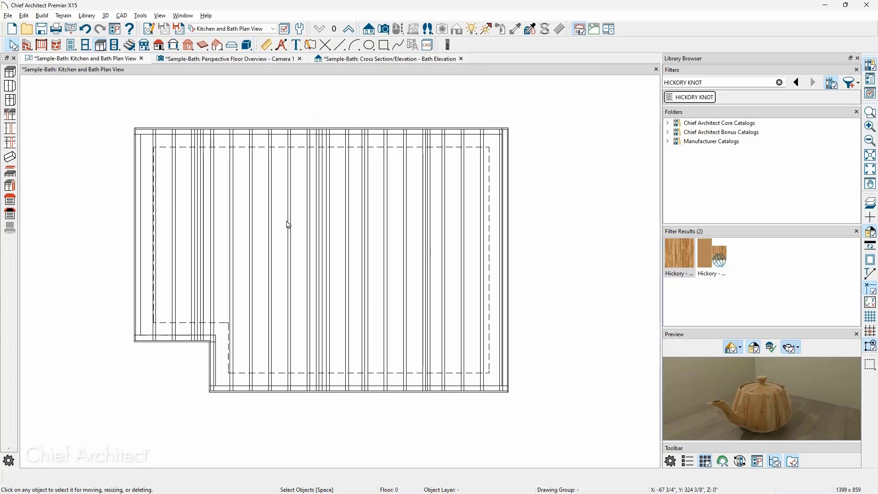
# - Select all the floor joists on the foundation level and delete them
pyautogui.click(174, 183)
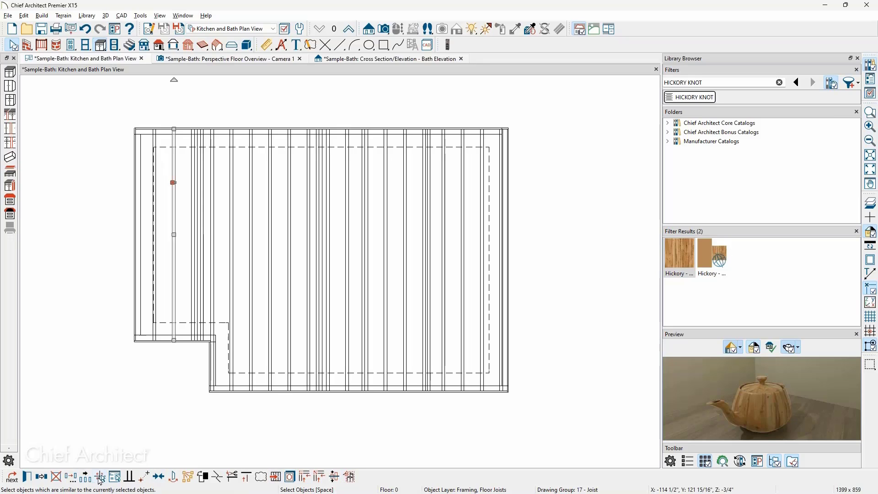
pyautogui.click(98, 160)
pyautogui.click(329, 151)
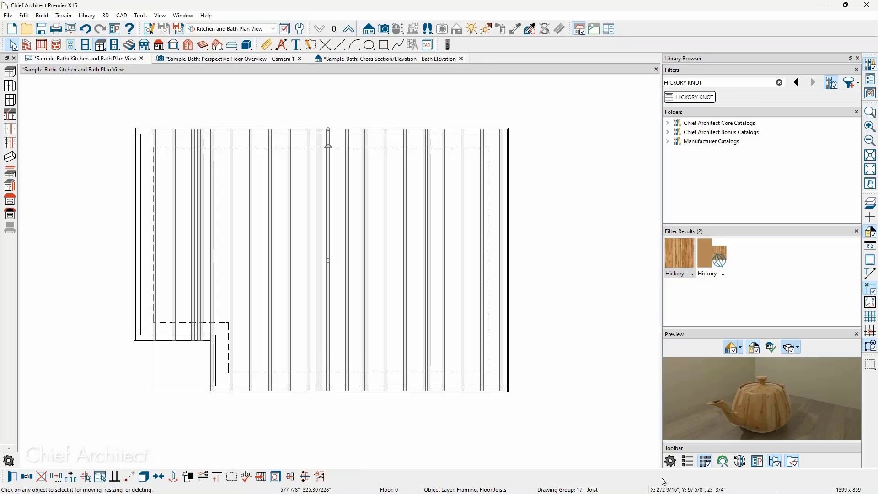
pyautogui.press('Delete')
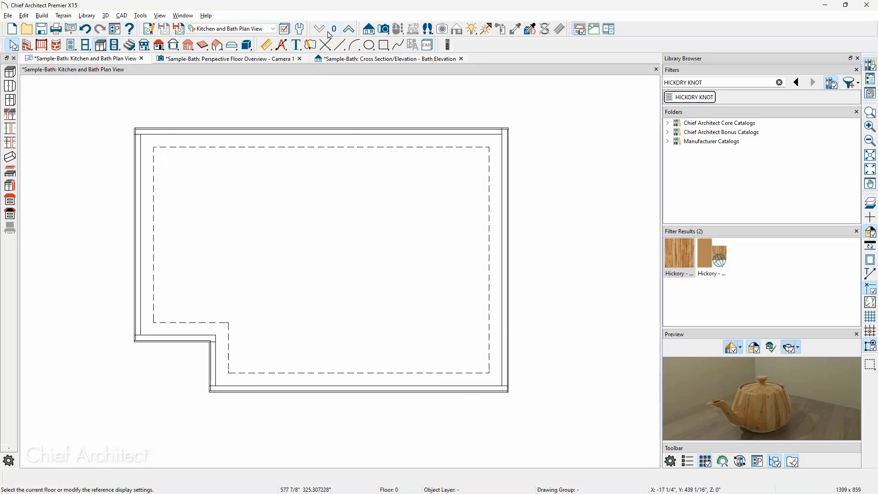
# - On the first floor, search the library for TOILET and place an Elongated Toilet against the right-hand wall above the doorway
pyautogui.click(348, 32)
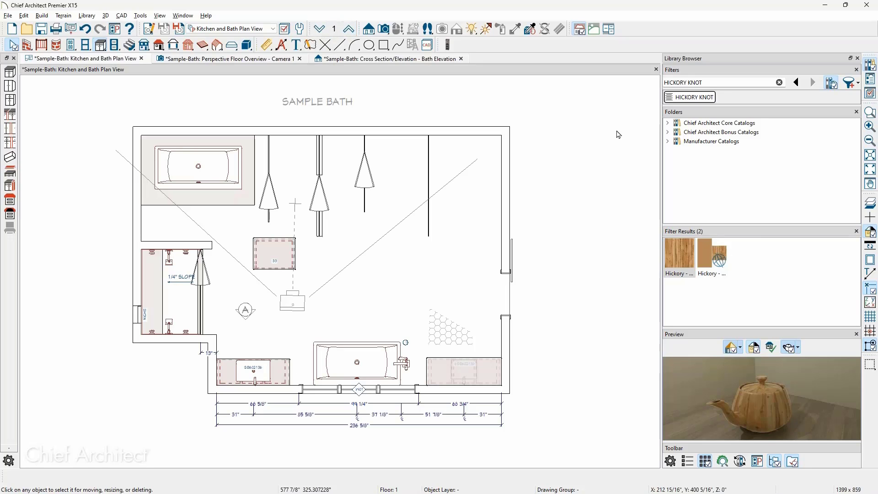
pyautogui.write('TOILET')
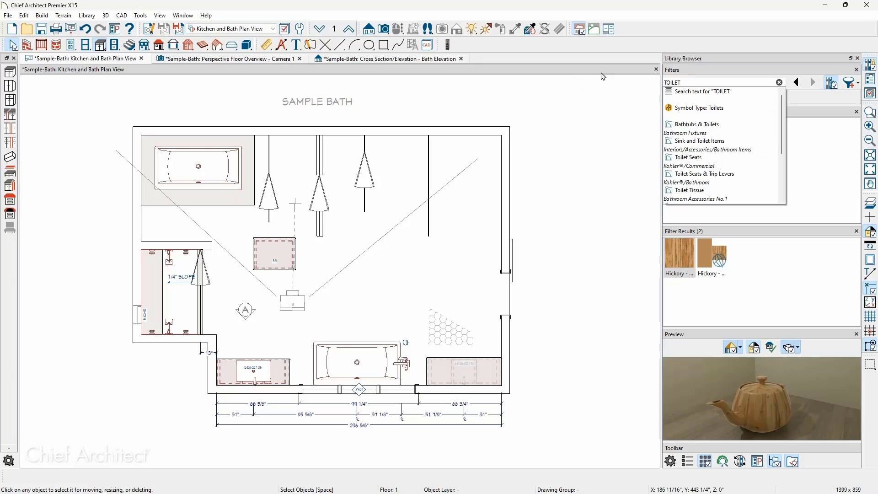
pyautogui.press('Return')
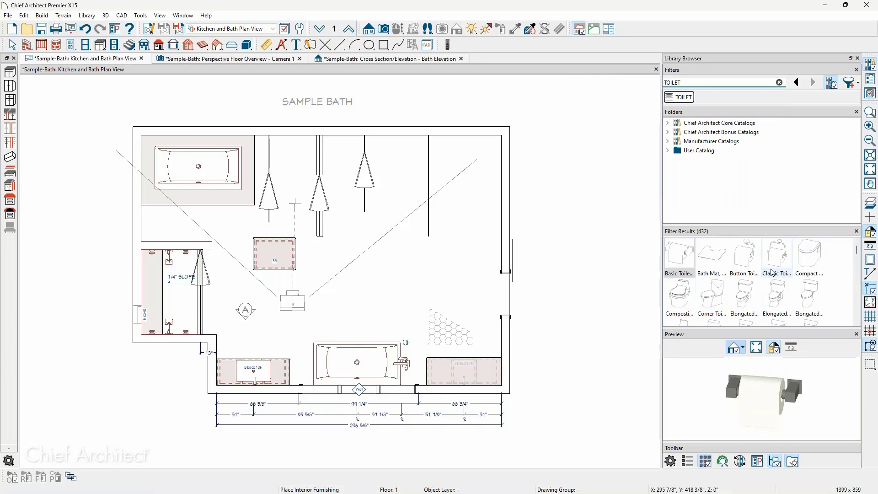
pyautogui.click(777, 297)
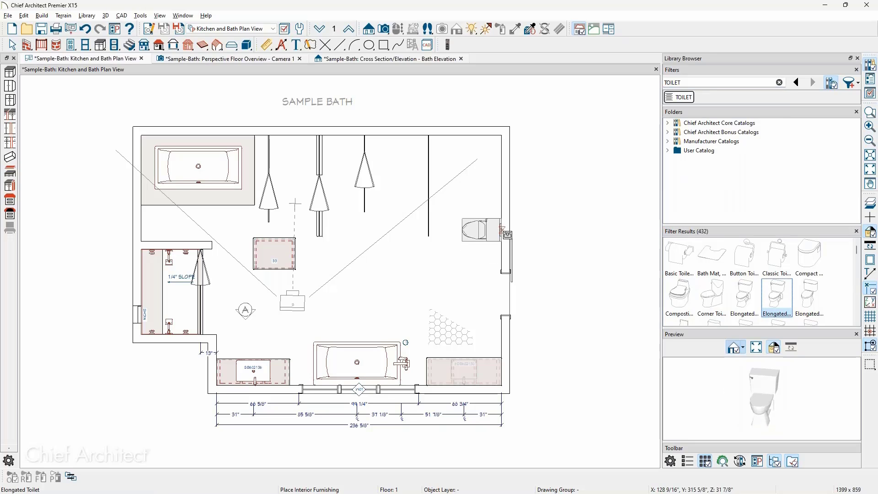
pyautogui.click(482, 234)
pyautogui.press('Escape')
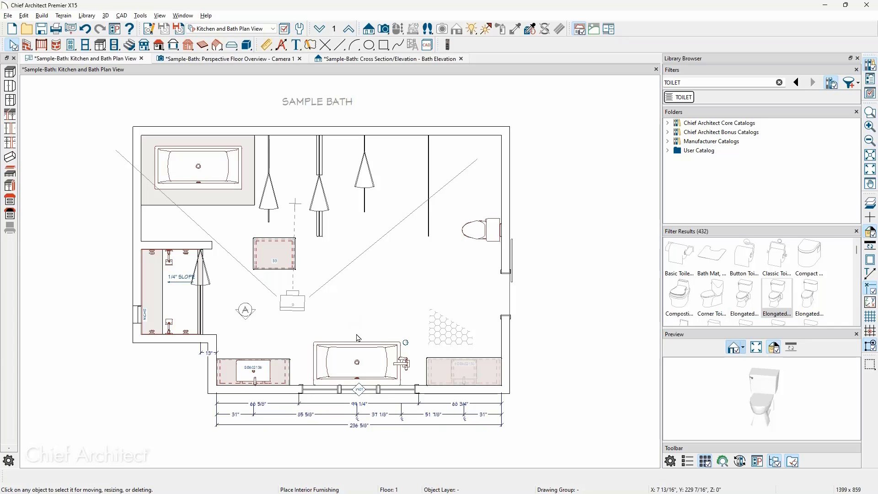
# - On the foundation level, copy the Reference Display Layer Set for the reference floor as a new layer set named FIXT
pyautogui.click(320, 30)
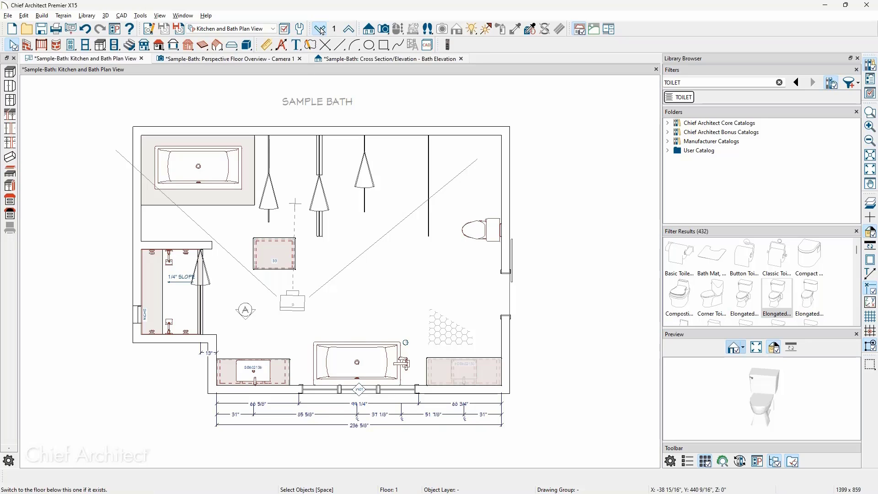
pyautogui.click(272, 29)
pyautogui.click(260, 8)
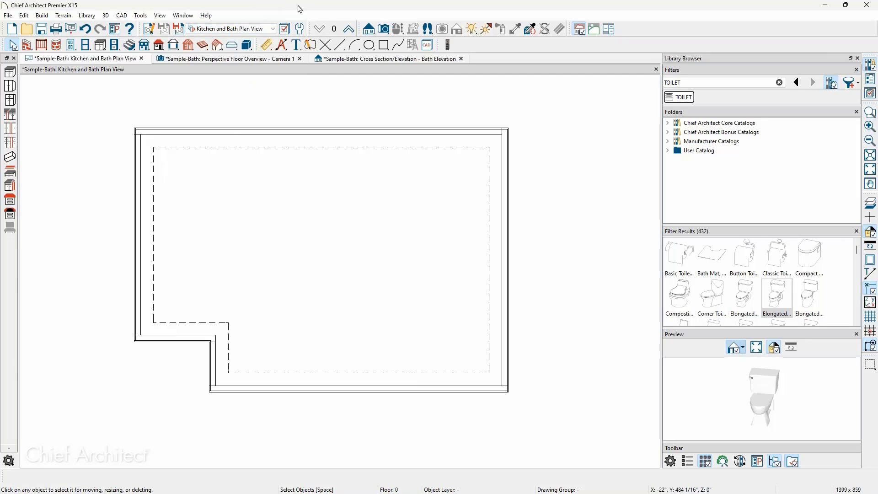
pyautogui.click(334, 29)
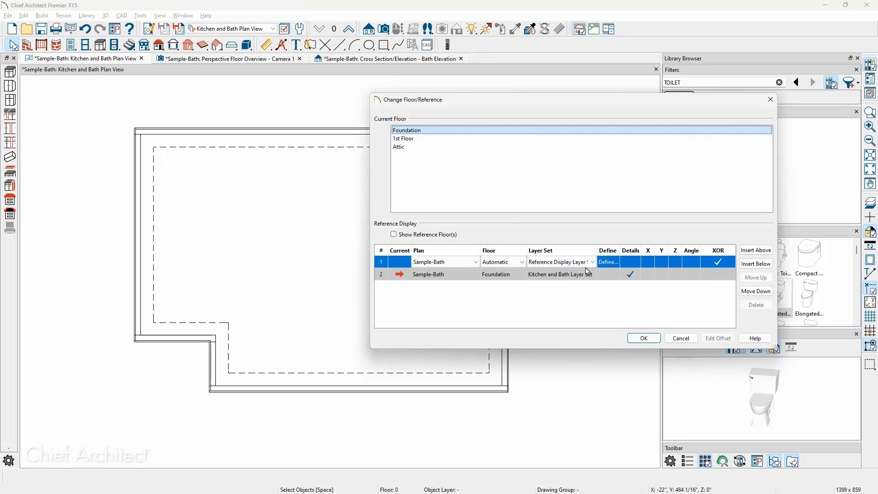
pyautogui.click(608, 262)
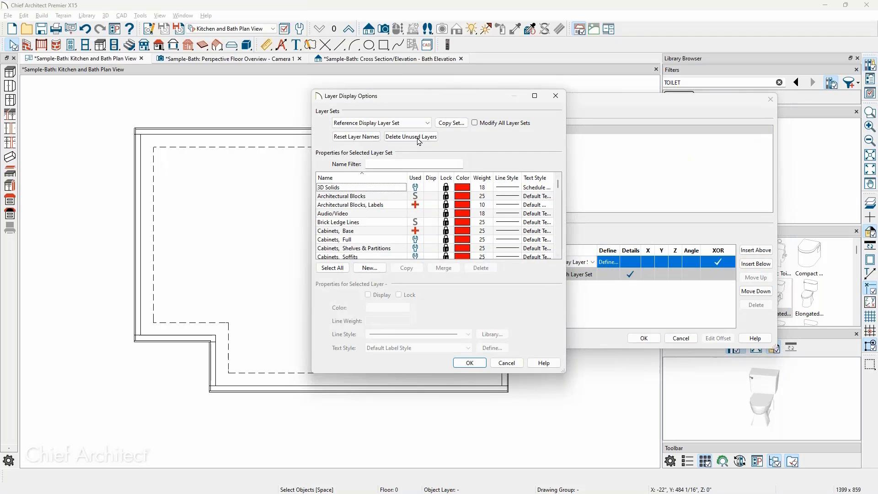
pyautogui.click(450, 123)
pyautogui.write('f')
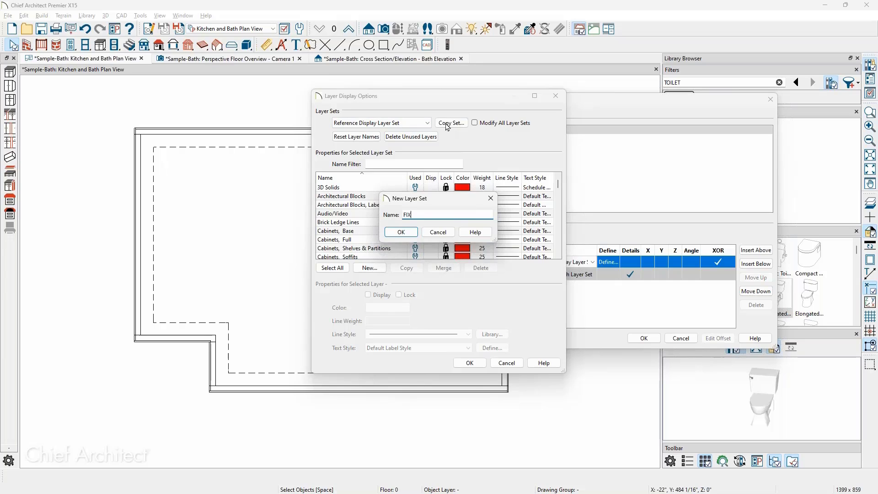
pyautogui.click(407, 232)
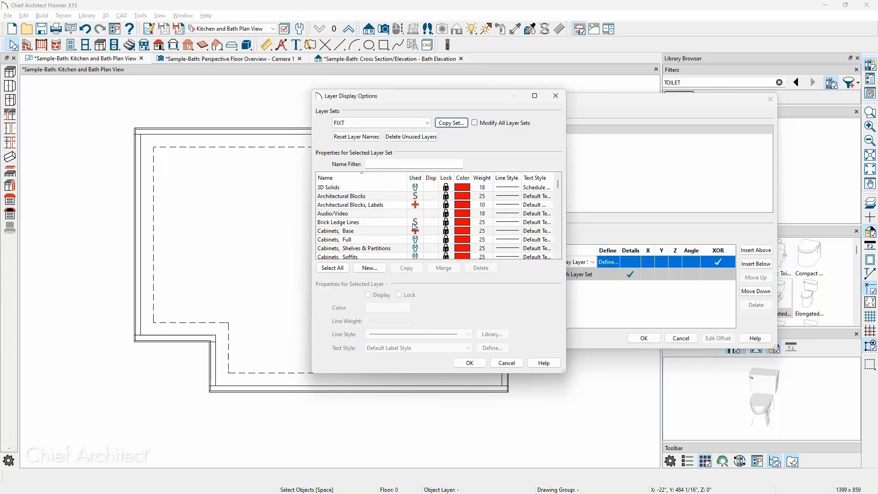
# - Filter the layers by FIXT, keep Fixtures, Interior displayed, and show the reference floor with the FIXT layer set on the foundation plan
pyautogui.click(396, 164)
pyautogui.write('F')
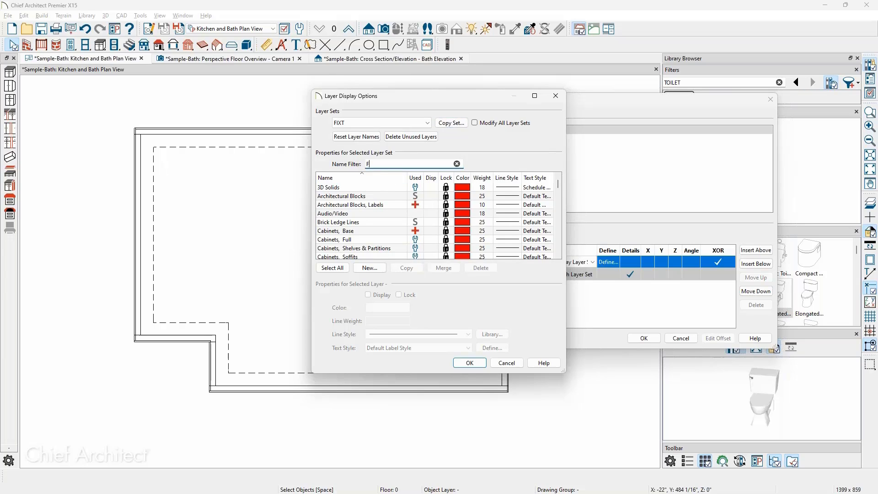
pyautogui.write('IXT')
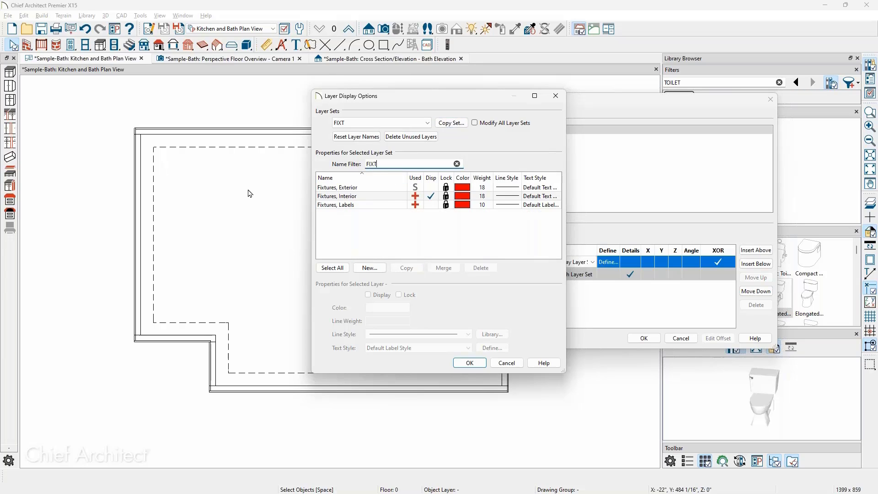
pyautogui.click(402, 197)
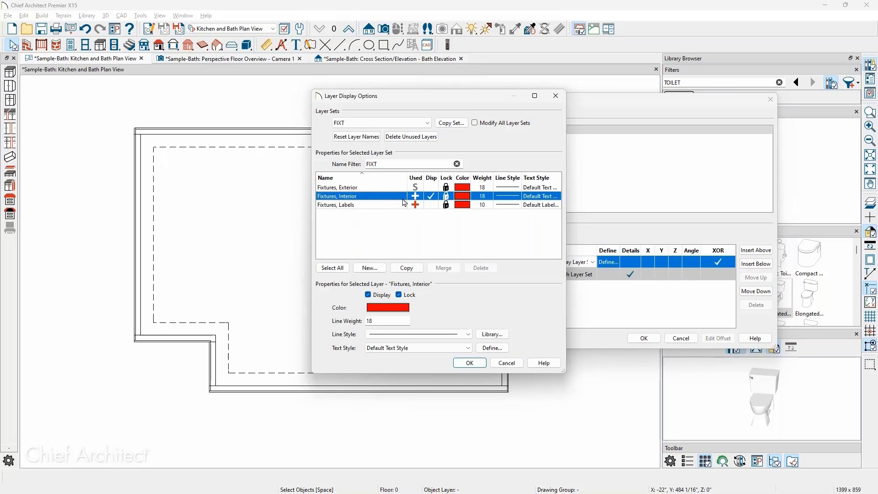
pyautogui.click(468, 366)
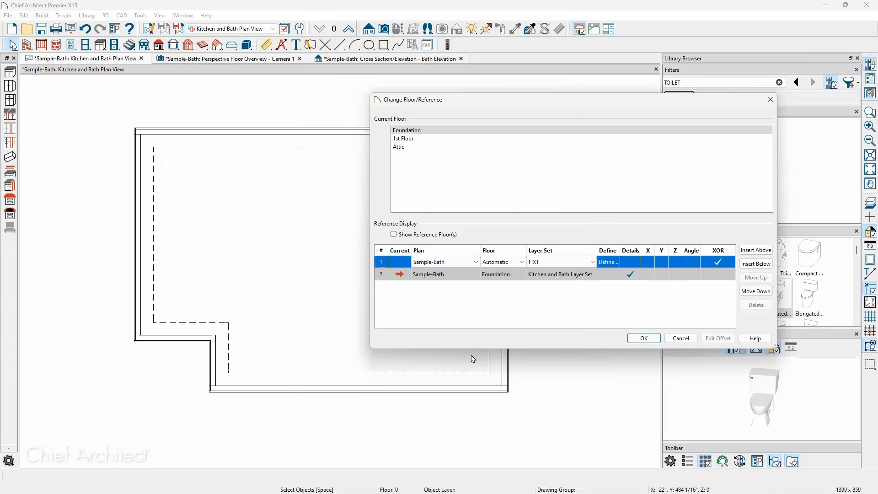
pyautogui.click(643, 338)
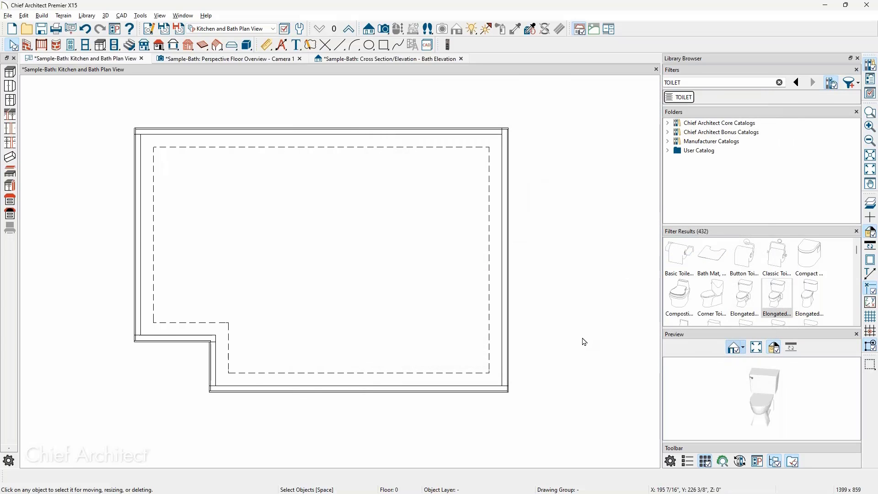
pyautogui.scroll(3, 480, 230)
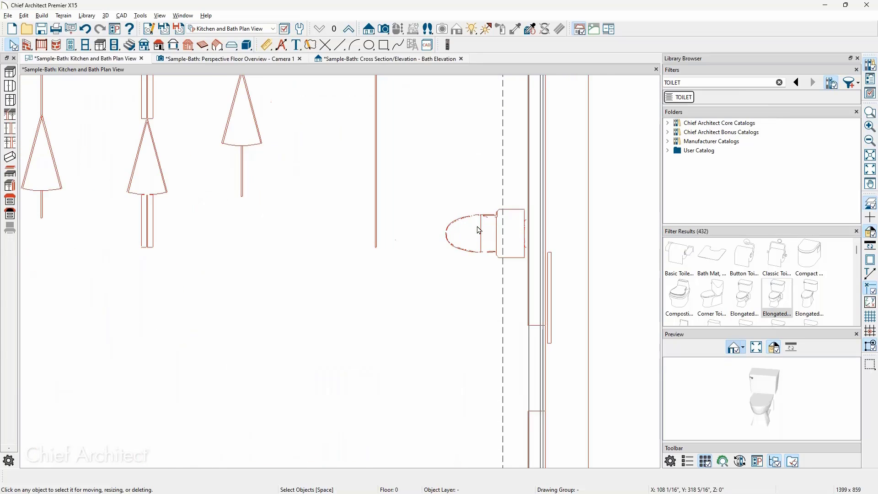
pyautogui.scroll(-3, 480, 229)
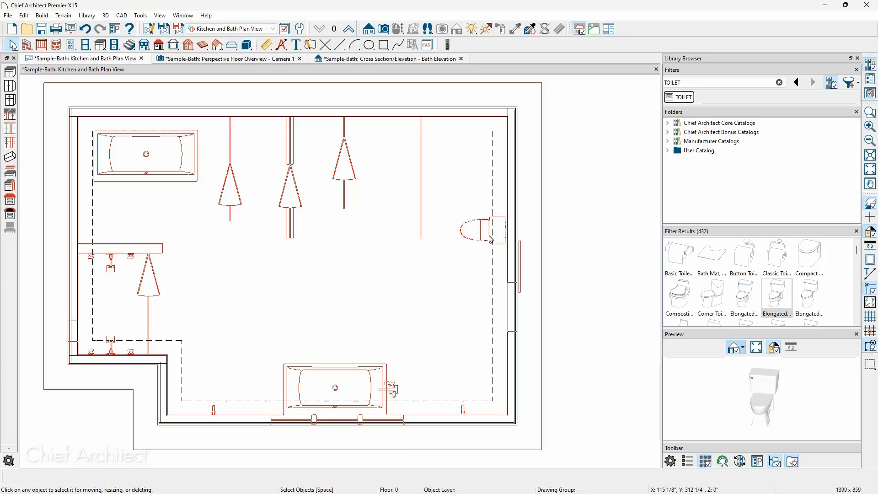
# - Add a point-to-point dimension from the upper wall to the toilet's center and place its line outside the right-hand wall
pyautogui.click(267, 45)
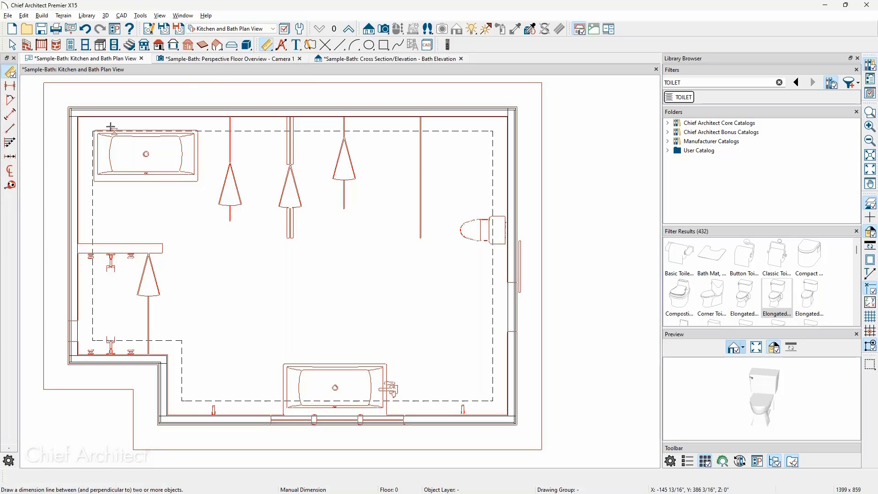
pyautogui.click(9, 133)
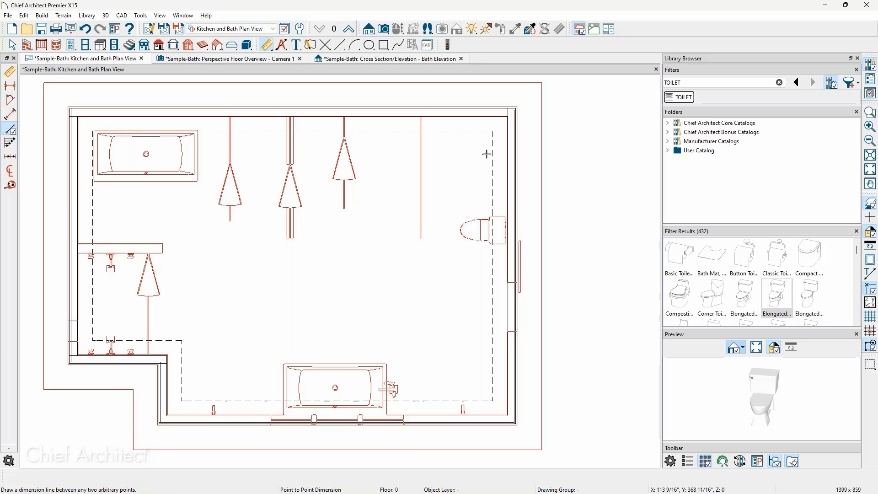
pyautogui.click(490, 120)
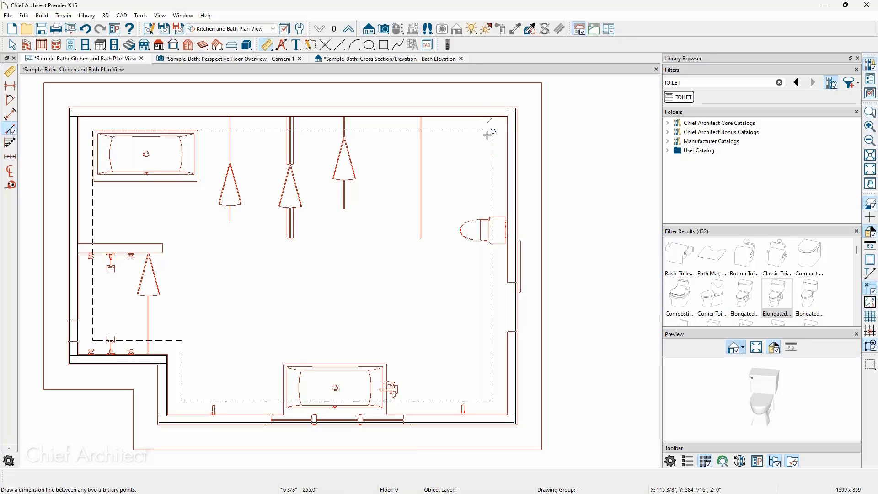
pyautogui.click(494, 231)
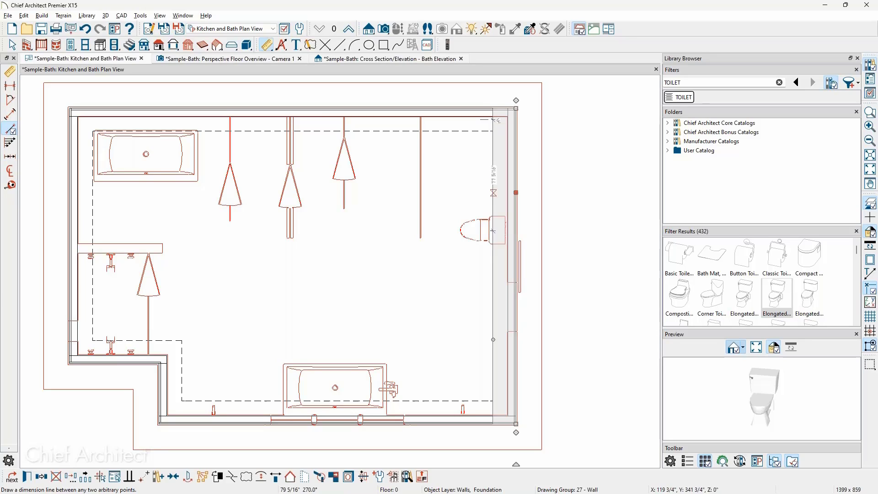
pyautogui.moveTo(493, 197); pyautogui.dragTo(567, 197)
# - Mark the toilet dimension's extension lines as centerlines with the centerline symbol
pyautogui.scroll(2, 556, 231)
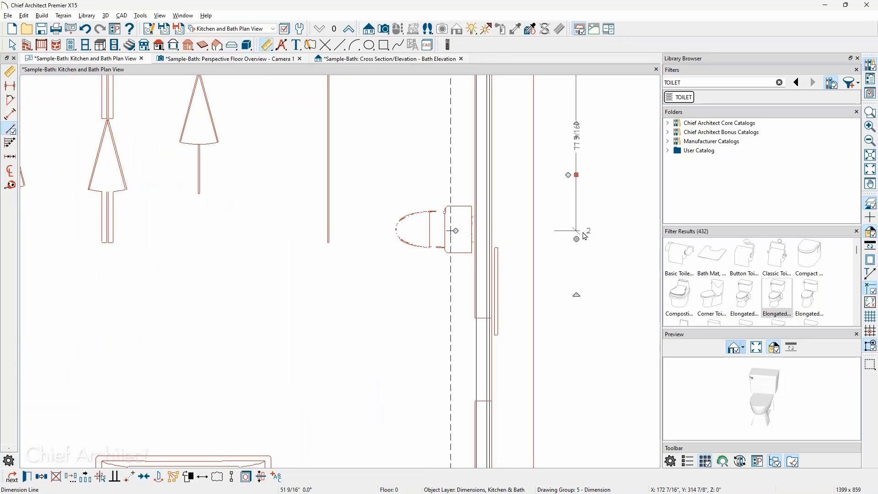
pyautogui.click(578, 232)
pyautogui.press('space')
pyautogui.click(563, 230)
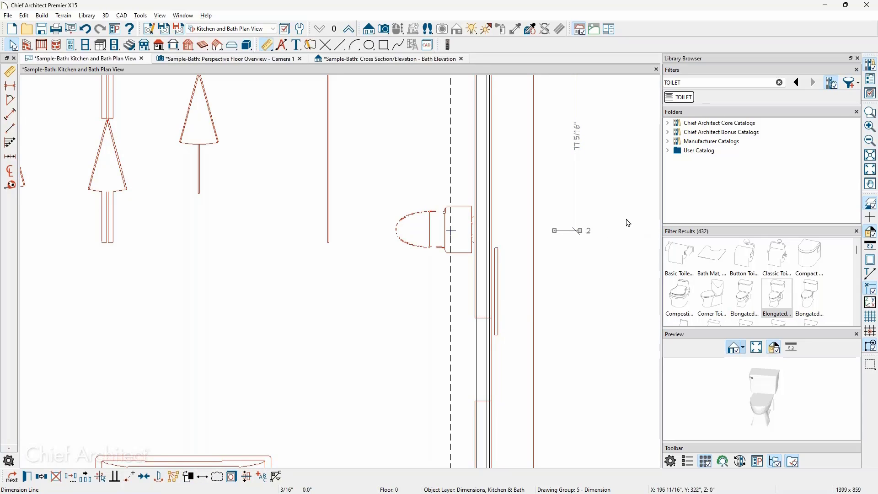
pyautogui.scroll(3, 586, 239)
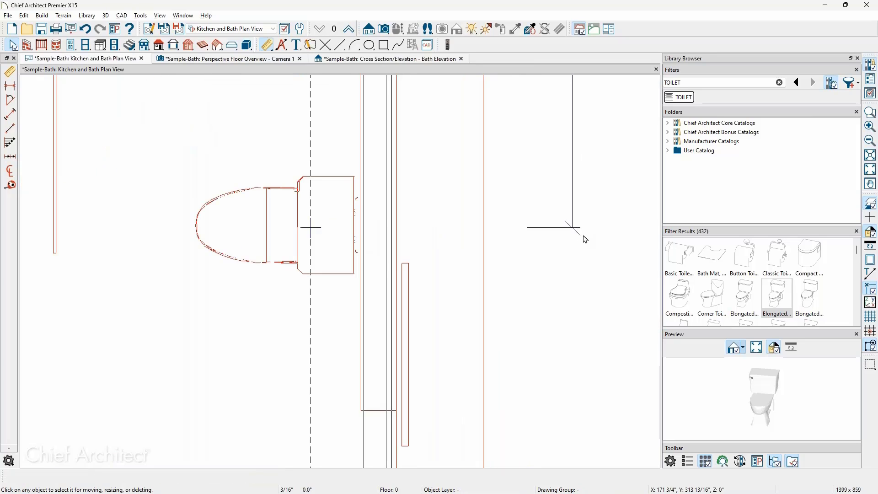
pyautogui.click(573, 228)
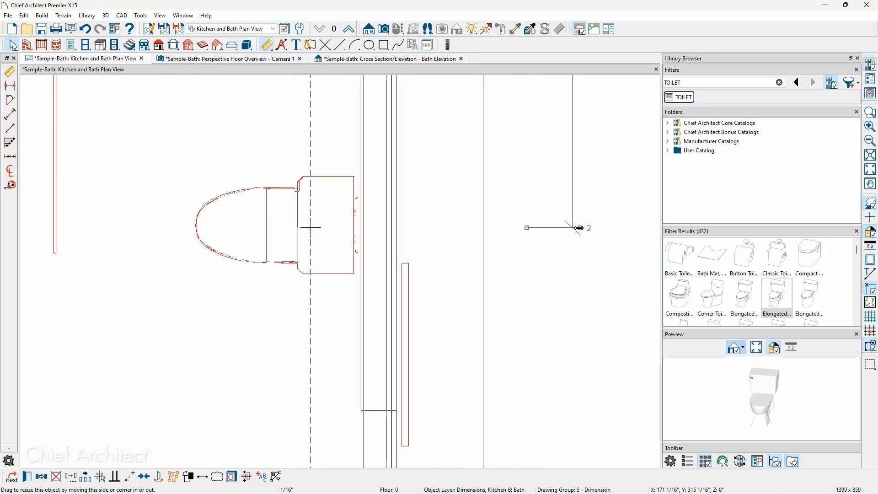
pyautogui.doubleClick(579, 227)
pyautogui.press('Escape')
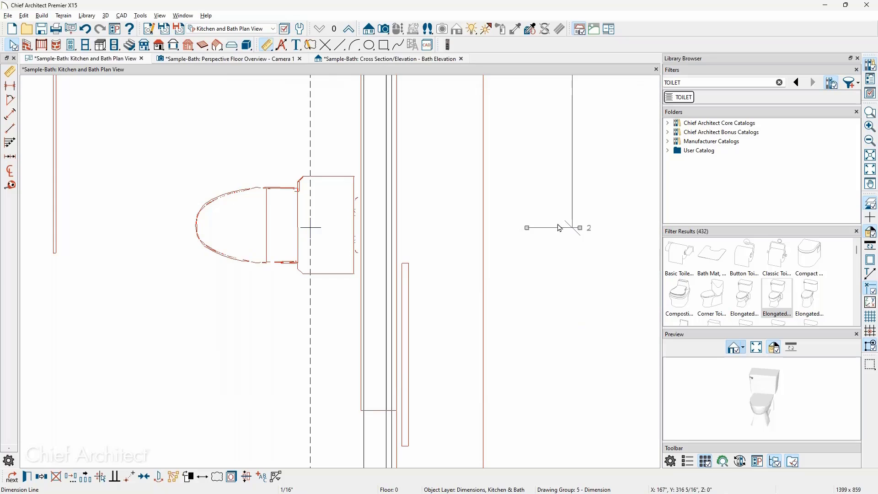
pyautogui.moveTo(533, 256); pyautogui.dragTo(474, 333, button='middle')
pyautogui.click(514, 222)
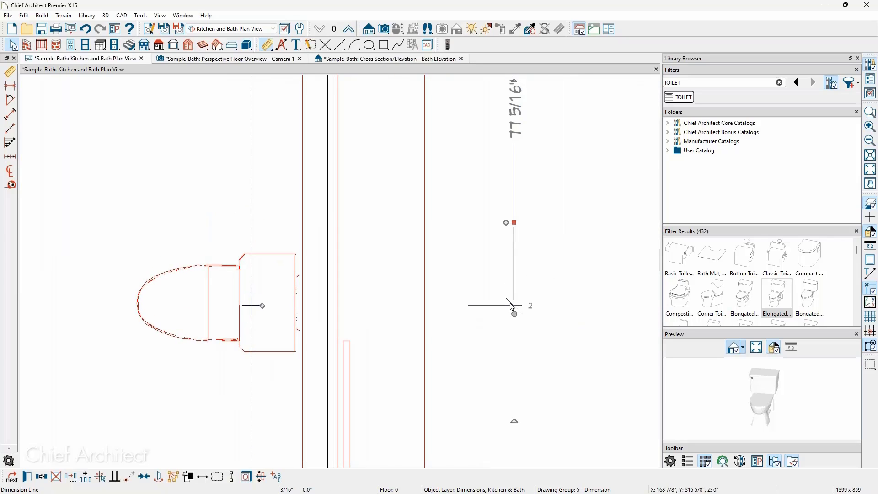
pyautogui.click(495, 304)
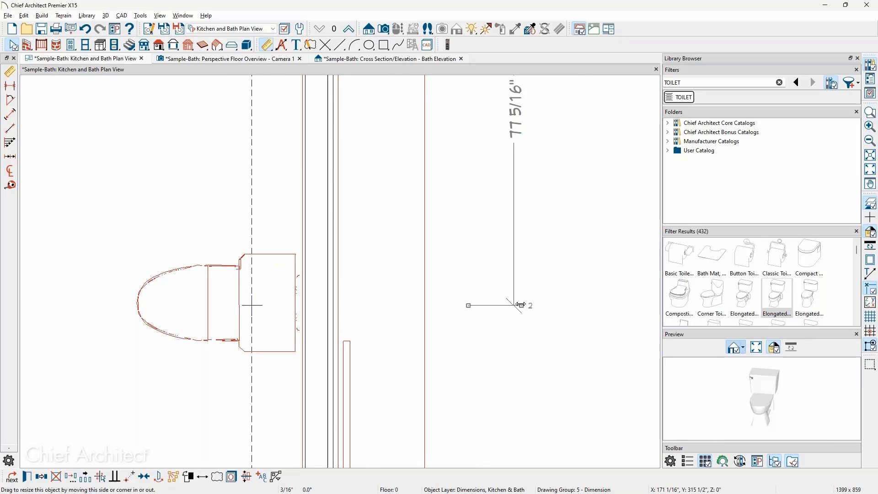
pyautogui.click(522, 304)
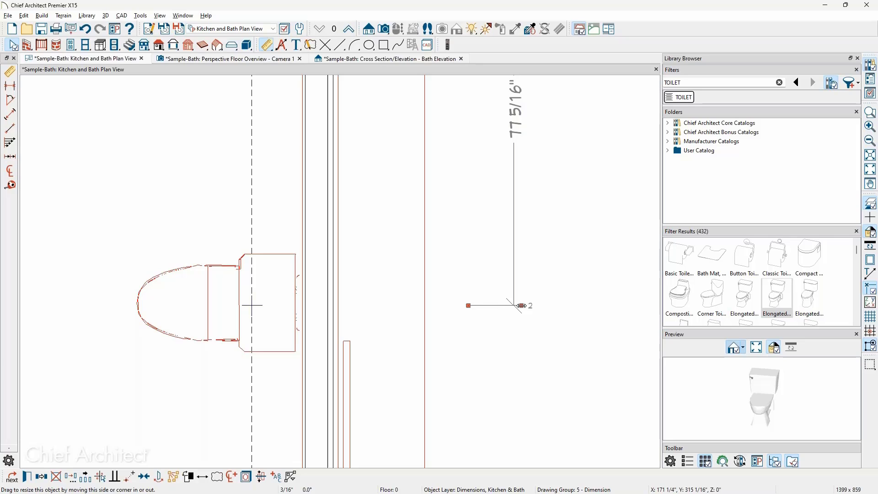
pyautogui.click(231, 476)
pyautogui.click(450, 362)
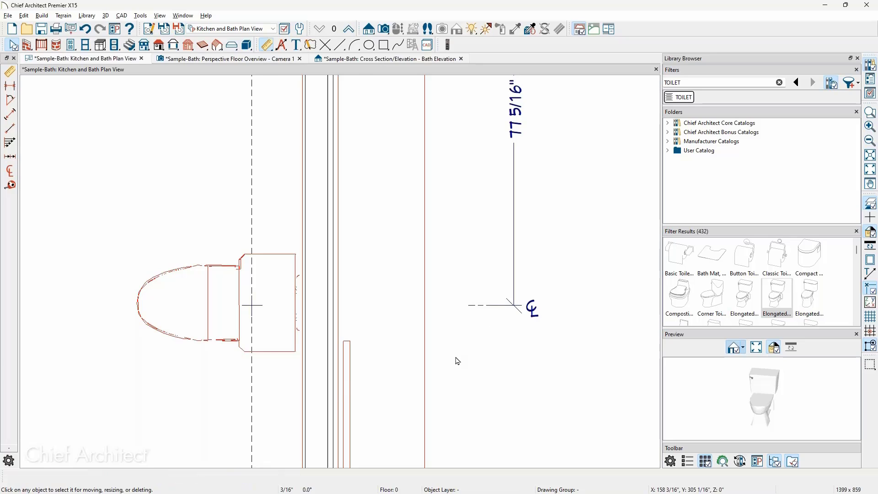
# - Move the toilet's dimension line closer to the outside of the right-hand wall
pyautogui.scroll(-4, 453, 359)
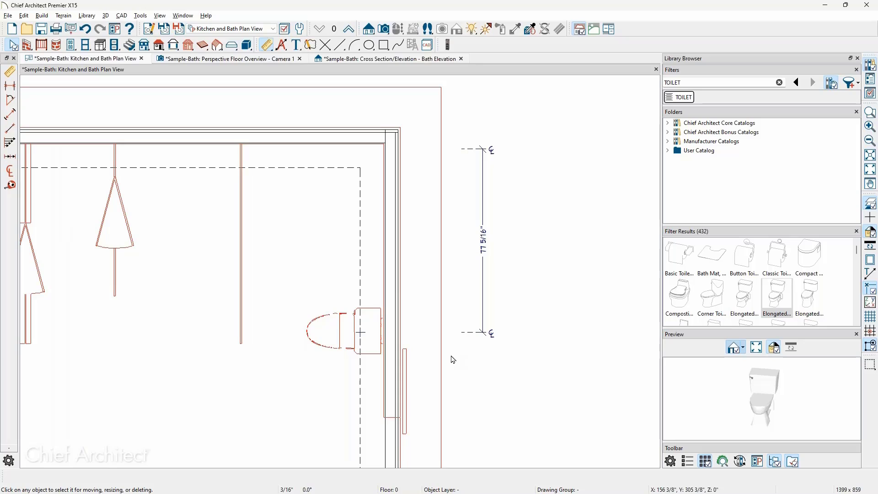
pyautogui.click(484, 283)
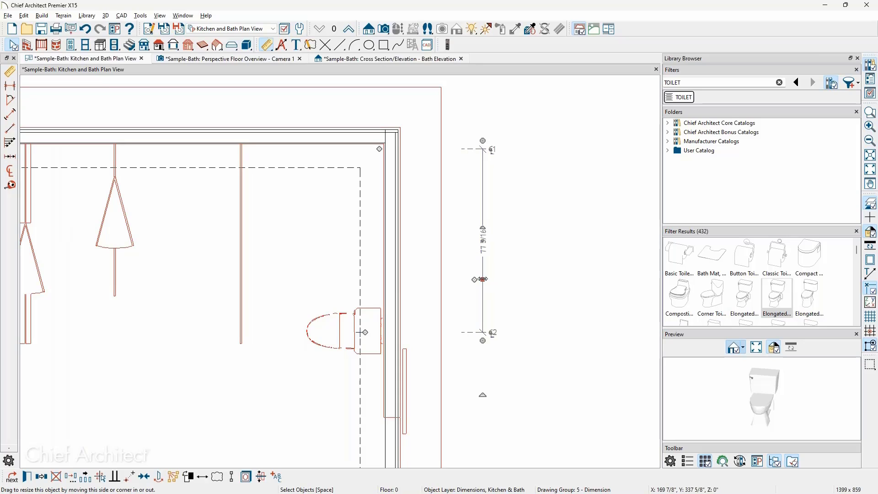
pyautogui.moveTo(484, 283); pyautogui.dragTo(421, 278)
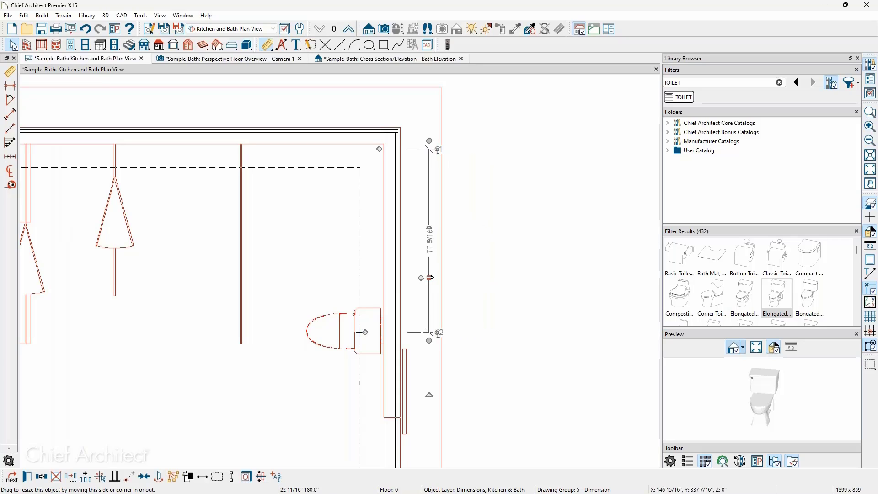
pyautogui.click(487, 339)
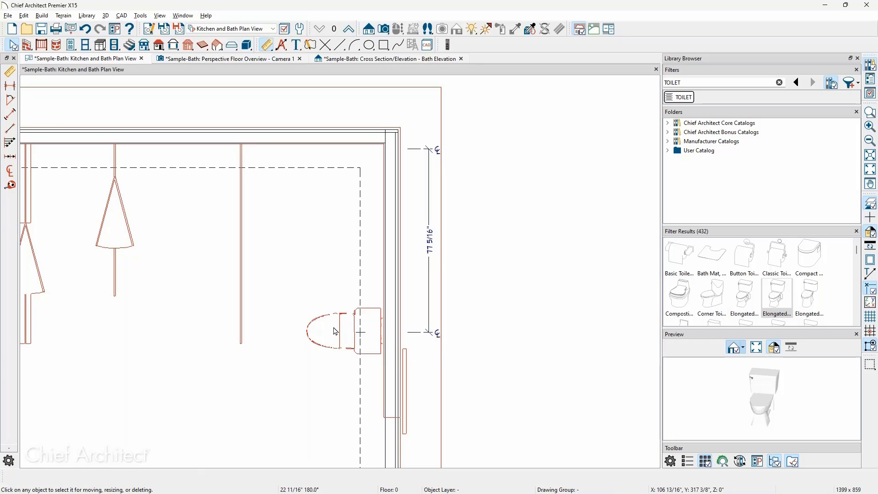
pyautogui.scroll(-3, 336, 331)
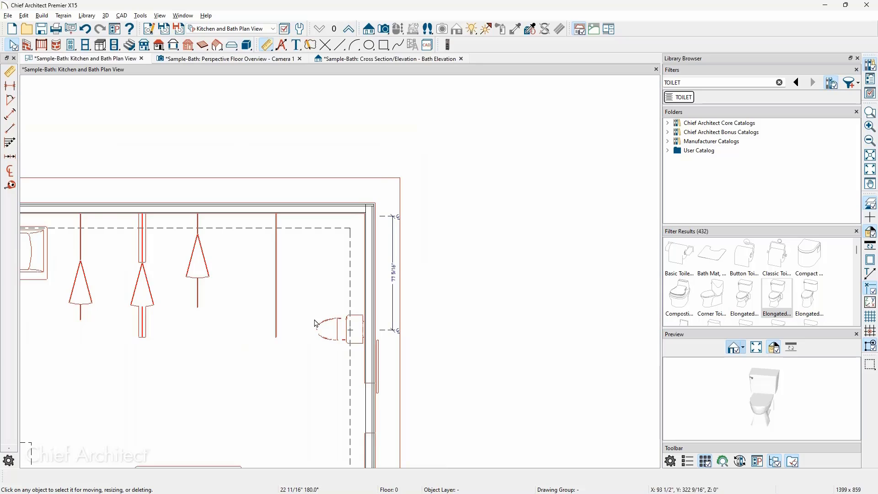
pyautogui.moveTo(317, 324); pyautogui.dragTo(467, 293, button='middle')
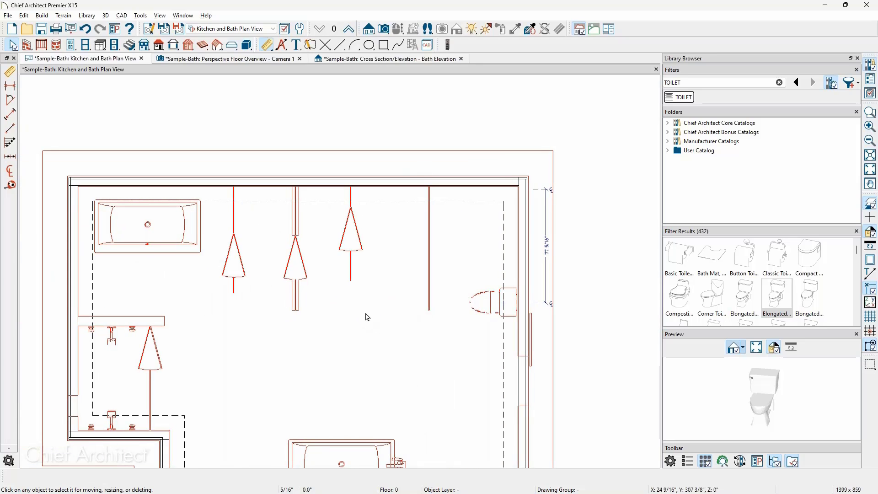
pyautogui.moveTo(367, 313); pyautogui.dragTo(366, 267, button='middle')
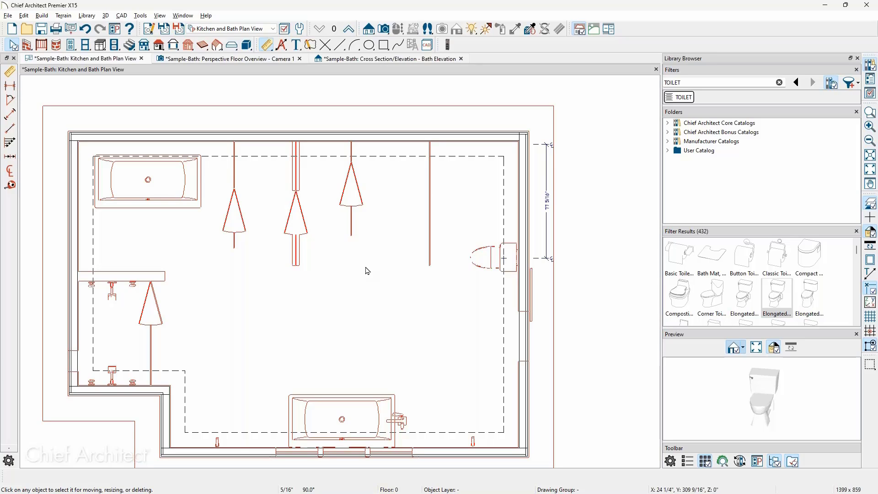
pyautogui.press('space')
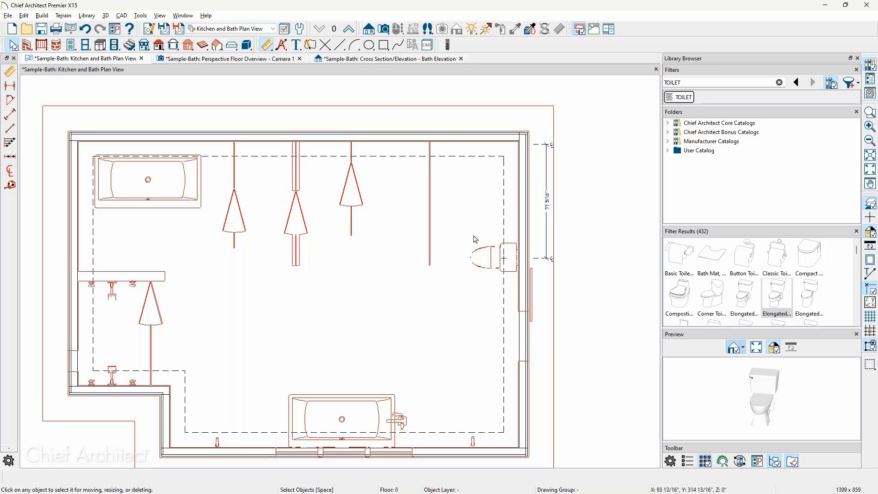
# - In the reference floor's FIXT layer set, turn off display for all layers and display only Fixtures, Interior
pyautogui.click(334, 28)
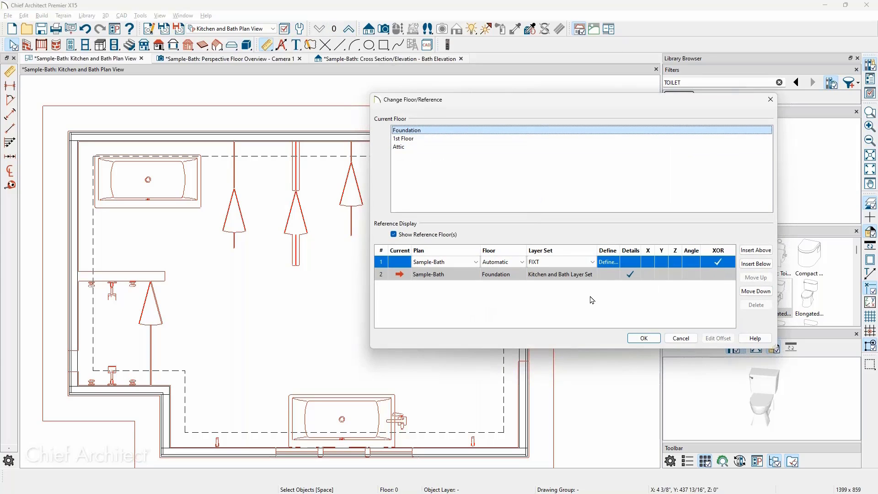
pyautogui.click(611, 262)
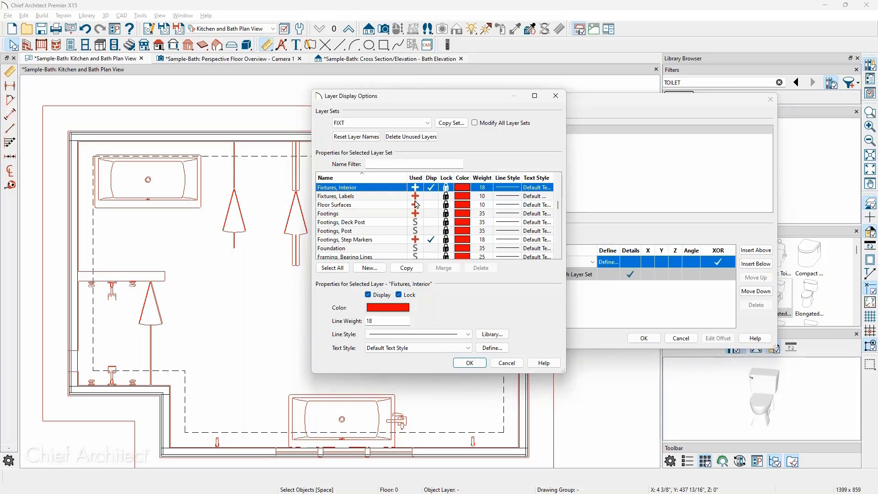
pyautogui.click(334, 267)
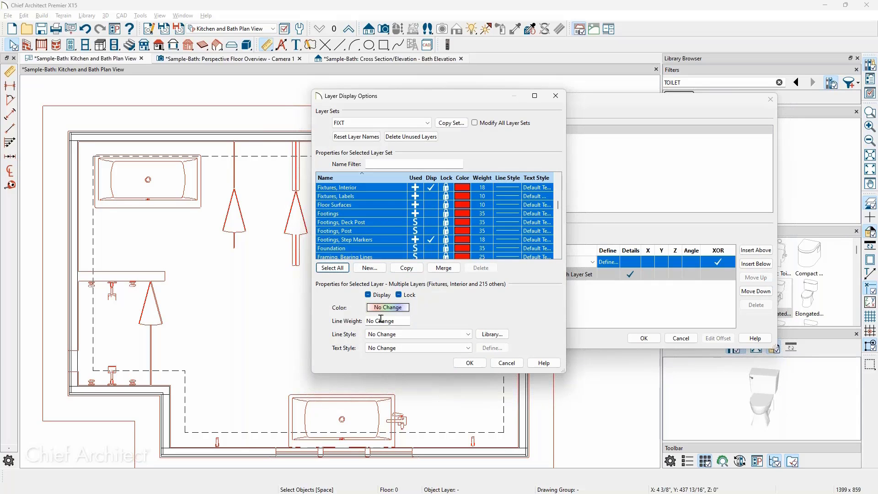
pyautogui.click(368, 294)
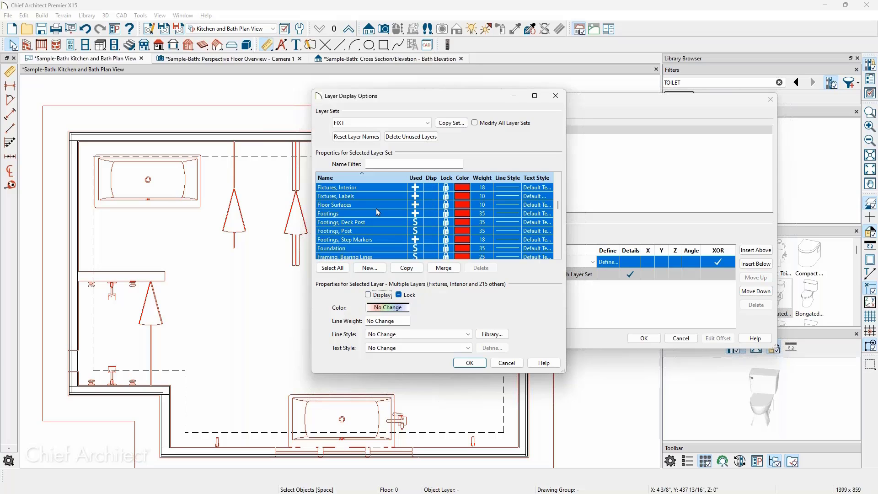
pyautogui.click(433, 188)
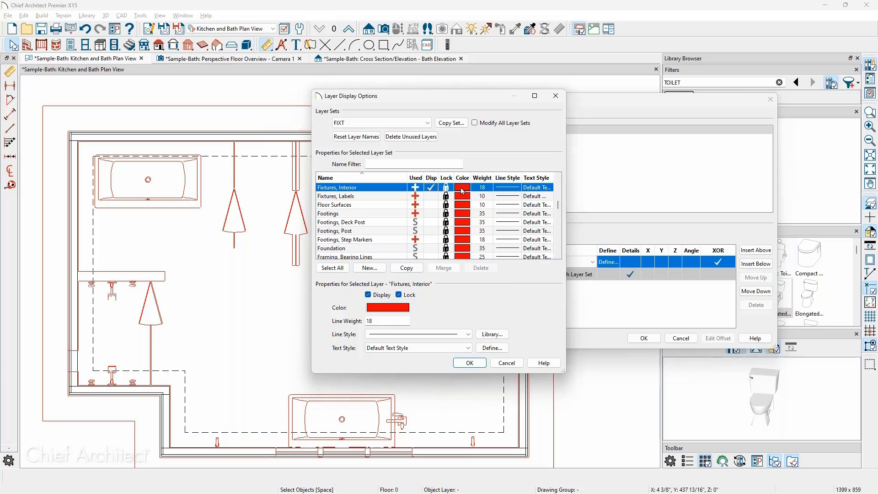
# - Set the Fixtures, Interior layer's color to dark navy blue in the FIXT layer set
pyautogui.click(463, 191)
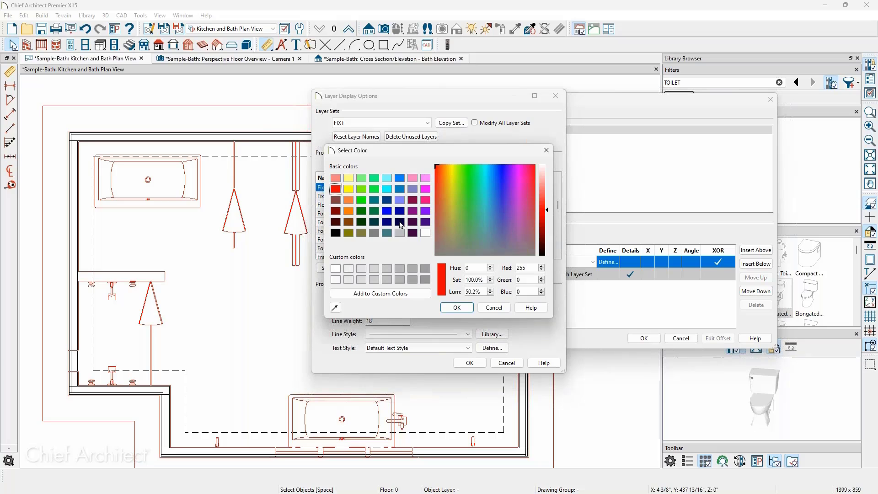
pyautogui.click(400, 223)
pyautogui.click(452, 307)
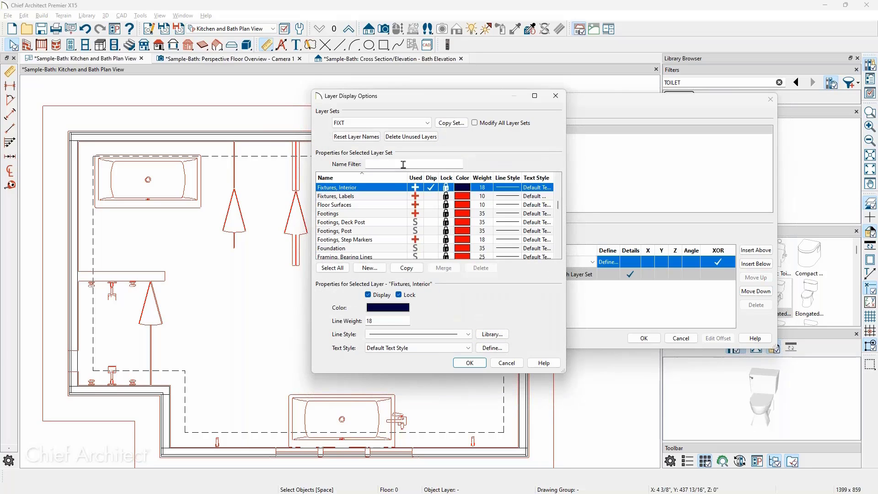
# - Filter the FIXT layer set's layers by DIM and display Dimensions, Kitchen & Bath
pyautogui.write('DIM')
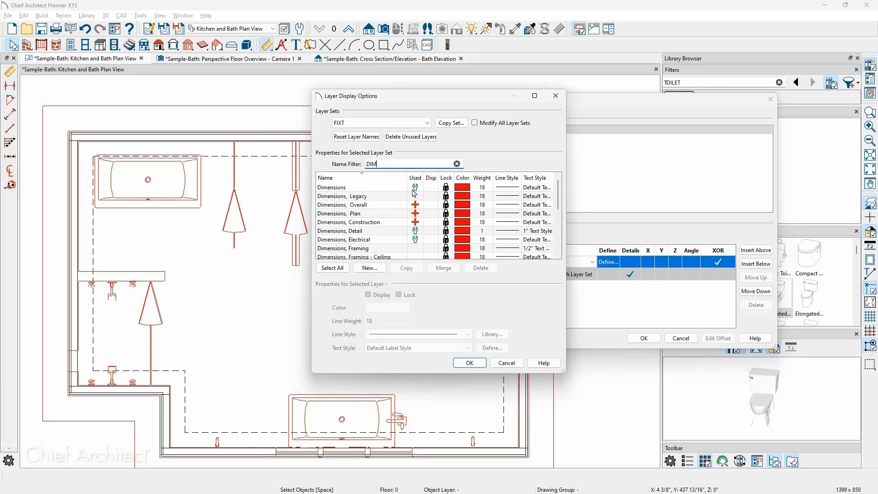
pyautogui.scroll(-1, 396, 231)
pyautogui.scroll(-1, 396, 231)
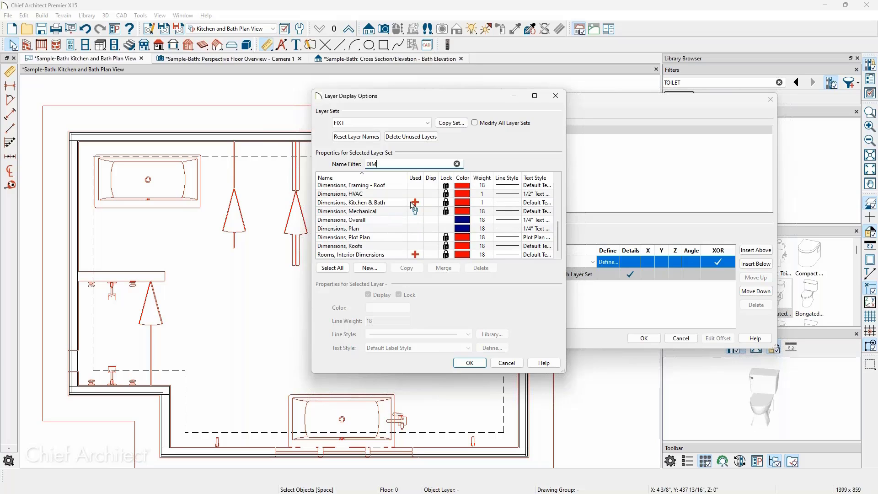
pyautogui.click(429, 204)
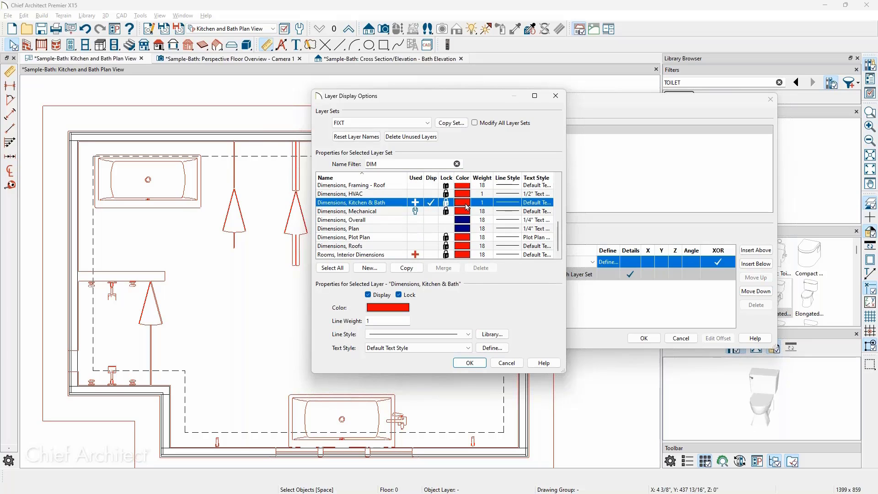
# - Color the Dimensions, Kitchen & Bath layer dark maroon (red 64, green 0, blue 0) and apply the reference display changes
pyautogui.click(467, 206)
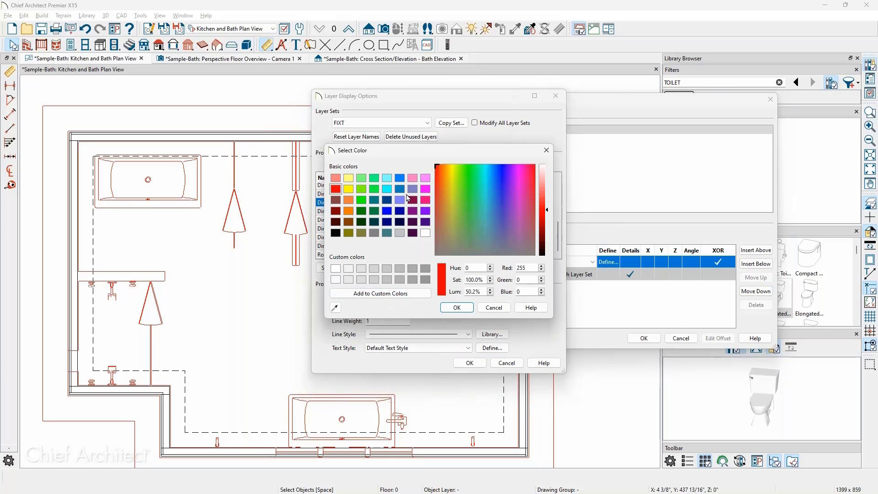
pyautogui.click(336, 222)
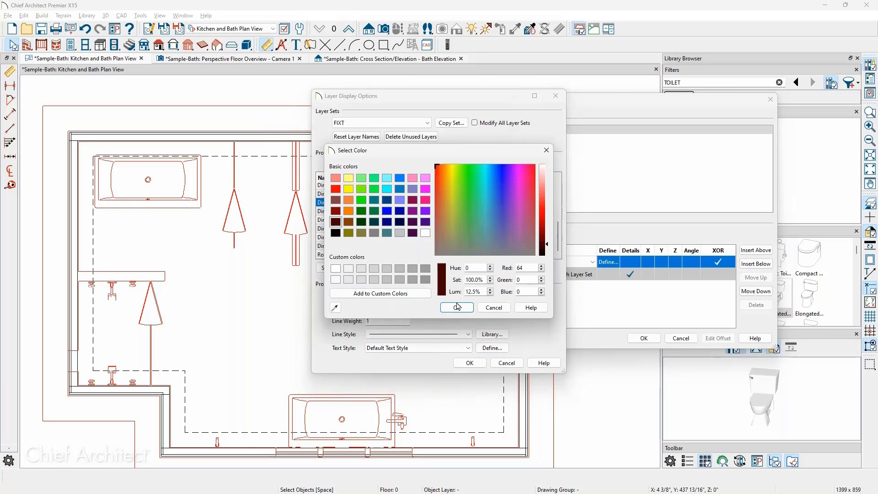
pyautogui.click(456, 307)
pyautogui.click(470, 362)
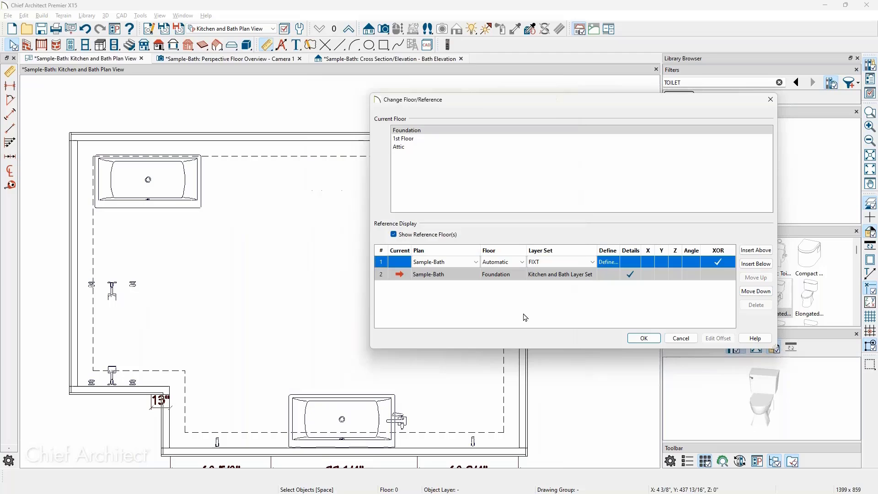
pyautogui.click(643, 338)
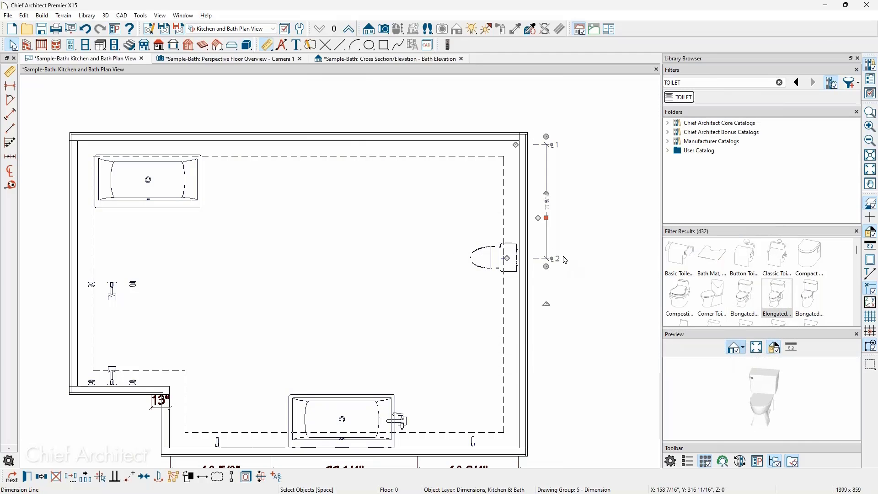
# - Delete the toilet's dimension line from the foundation plan and go up to the first floor
pyautogui.press('Delete')
pyautogui.click(337, 30)
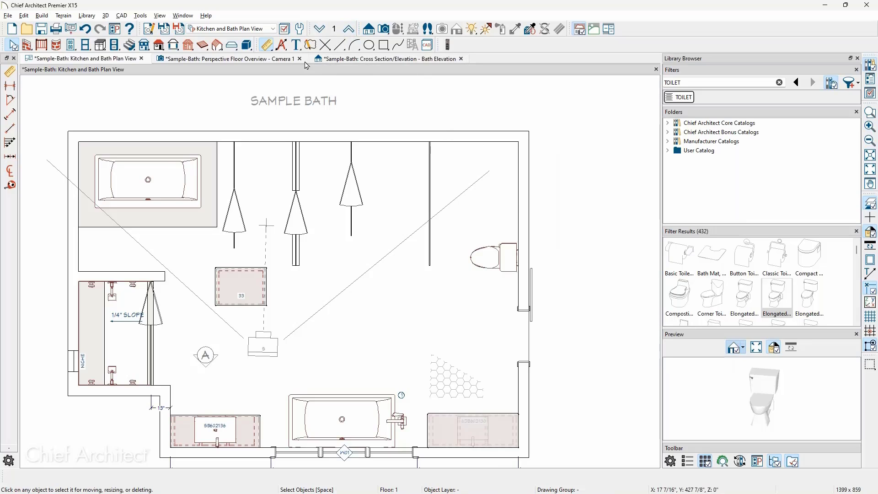
# - Draw a centerline dimension on the first floor from the upper wall down through the toilet
pyautogui.click(267, 45)
pyautogui.click(10, 170)
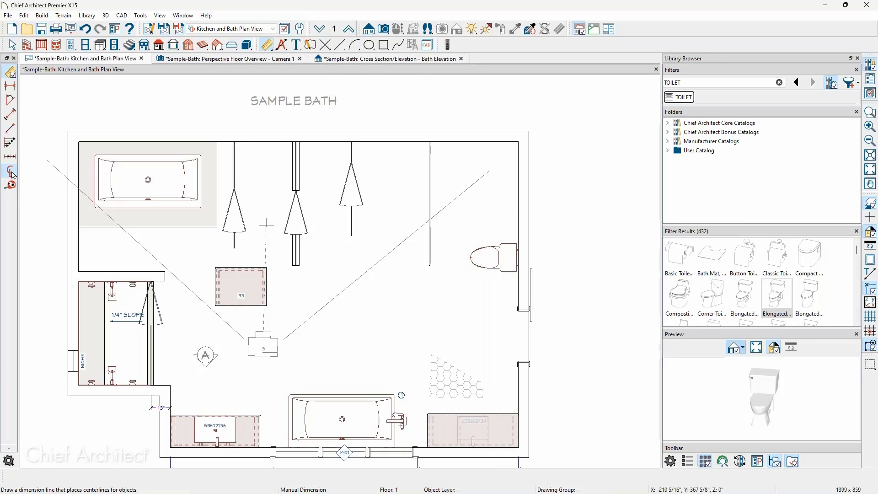
pyautogui.moveTo(502, 149); pyautogui.dragTo(495, 277)
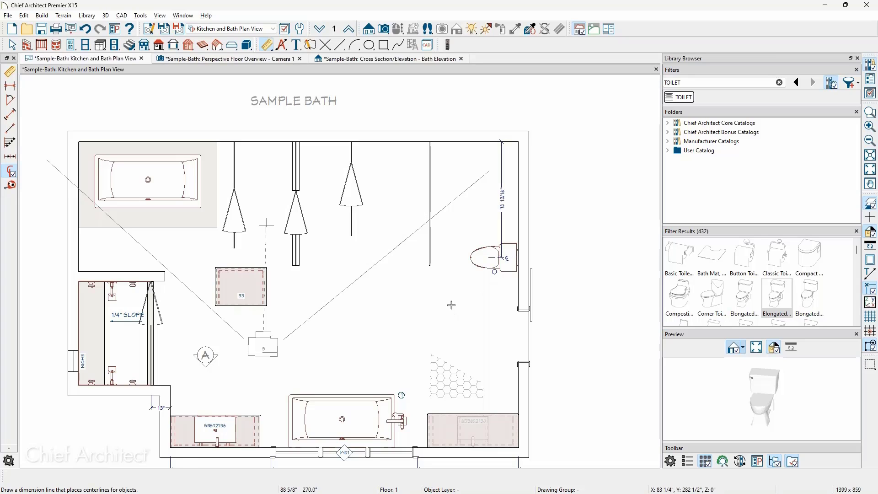
pyautogui.press('space')
# - Go down to the foundation plan and check the referenced toilet centerline dimension
pyautogui.click(321, 33)
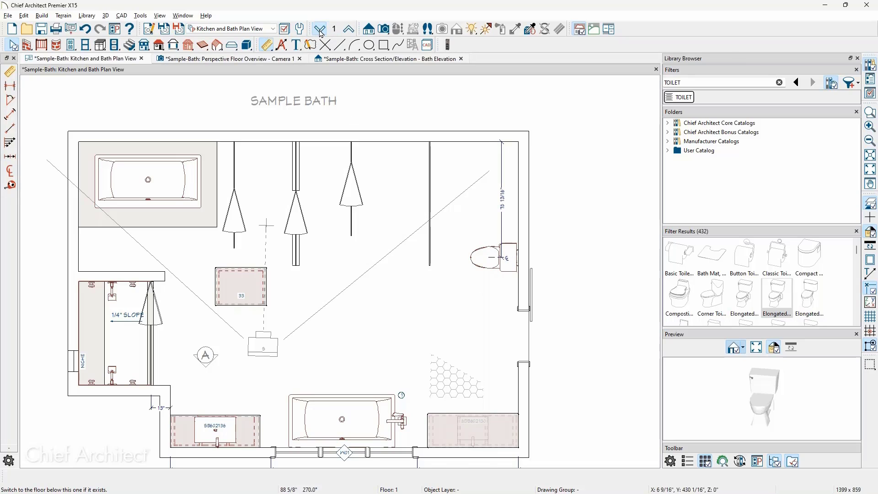
pyautogui.scroll(5, 482, 224)
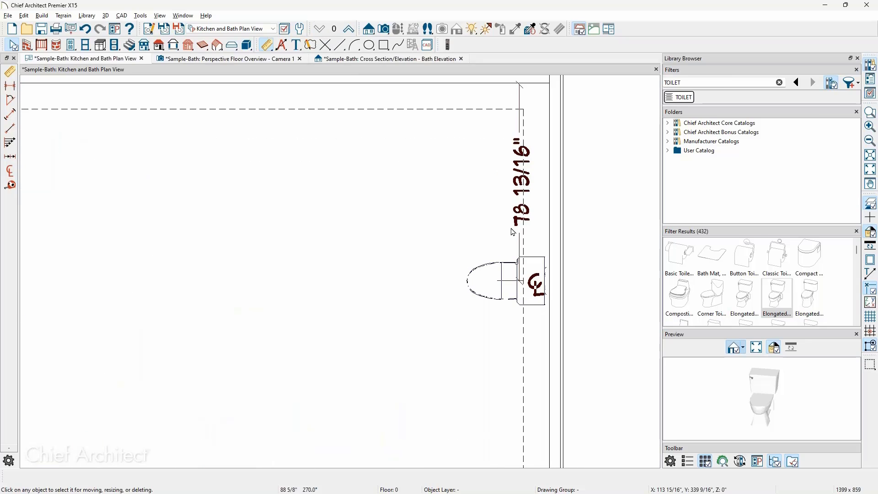
pyautogui.scroll(-1, 413, 223)
pyautogui.scroll(-2, 410, 224)
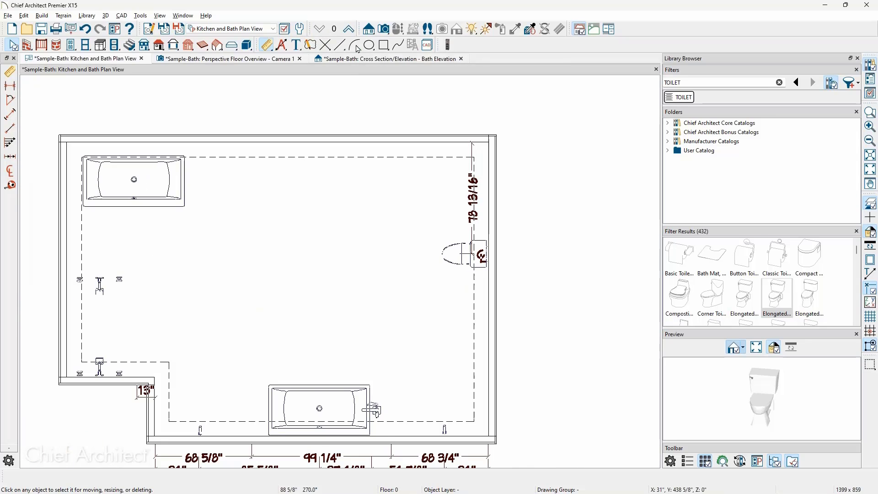
# - Return to the first floor and move the toilet about 36 1/4" along the right-hand wall toward the upper wall
pyautogui.click(348, 28)
pyautogui.click(474, 264)
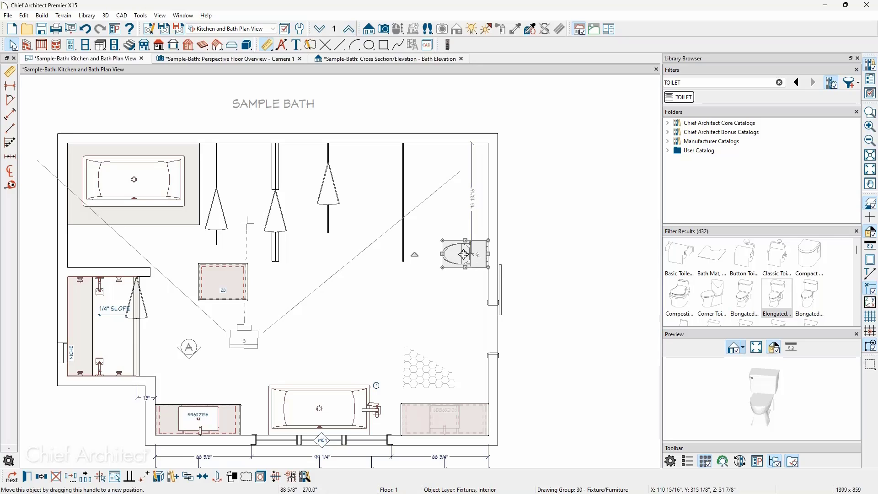
pyautogui.moveTo(465, 253); pyautogui.dragTo(466, 203)
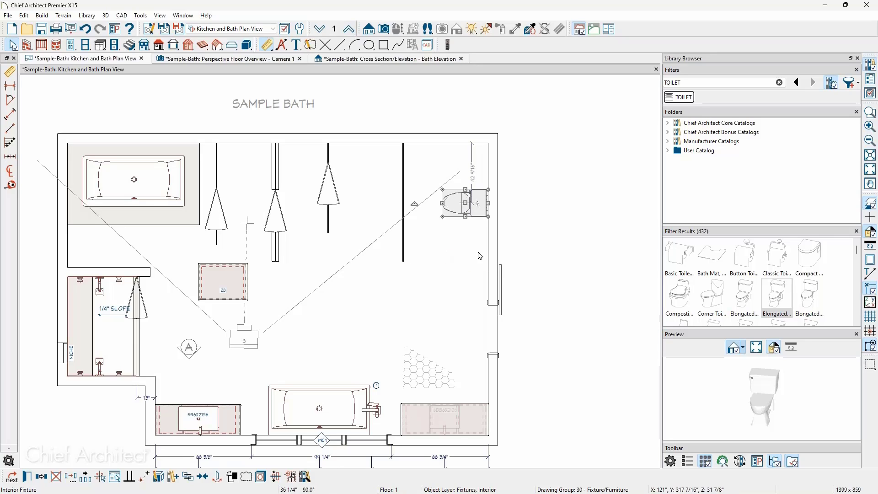
# - Go back to the foundation plan and examine the referenced toilet's position and its centerline dimension up close
pyautogui.click(320, 30)
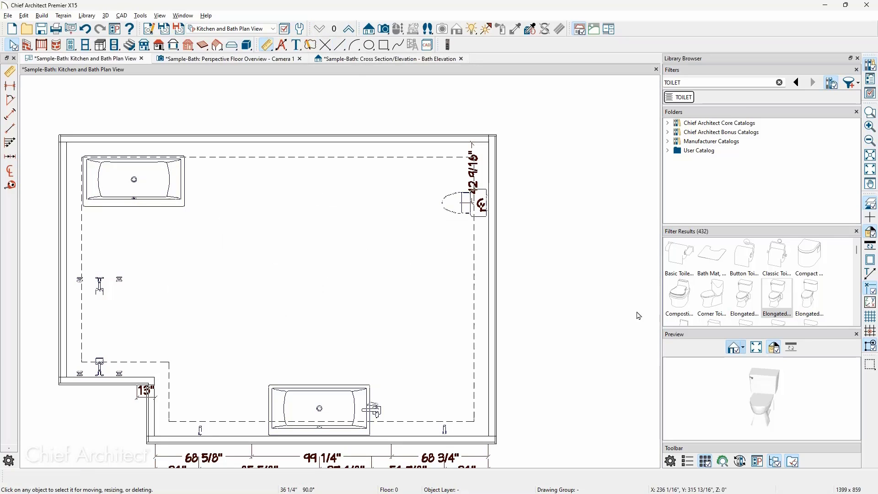
pyautogui.scroll(2, 516, 175)
pyautogui.scroll(1, 516, 178)
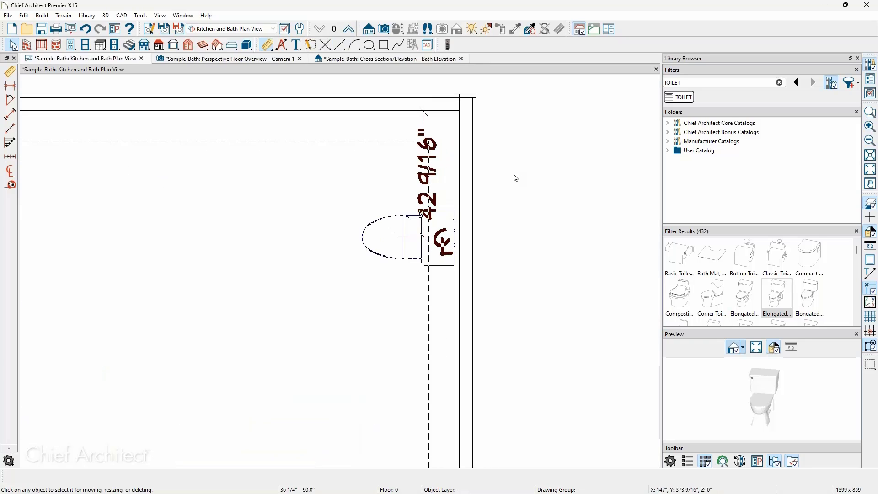
pyautogui.moveTo(516, 180); pyautogui.dragTo(585, 234, button='middle')
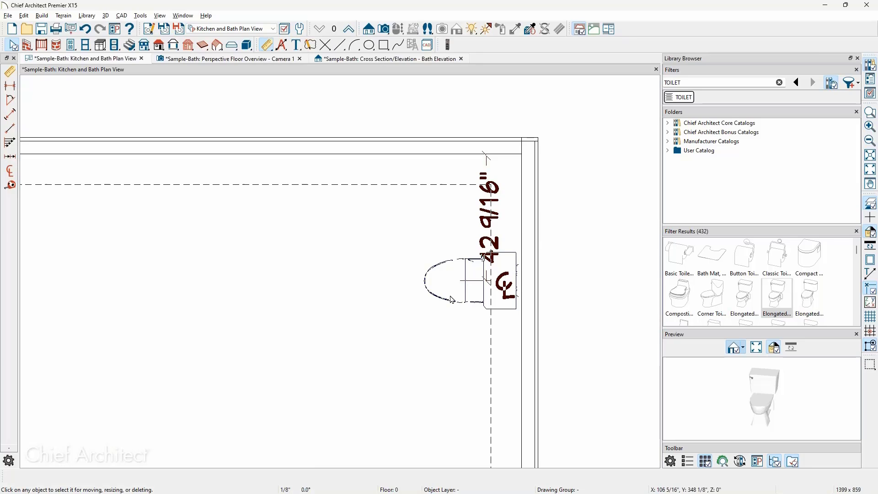
pyautogui.scroll(-1, 450, 300)
pyautogui.scroll(-1, 450, 300)
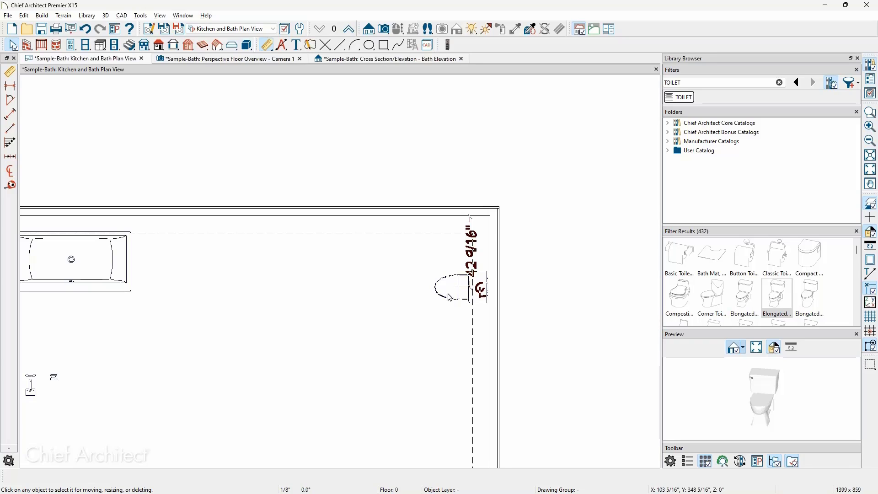
pyautogui.scroll(1, 450, 299)
pyautogui.press('space')
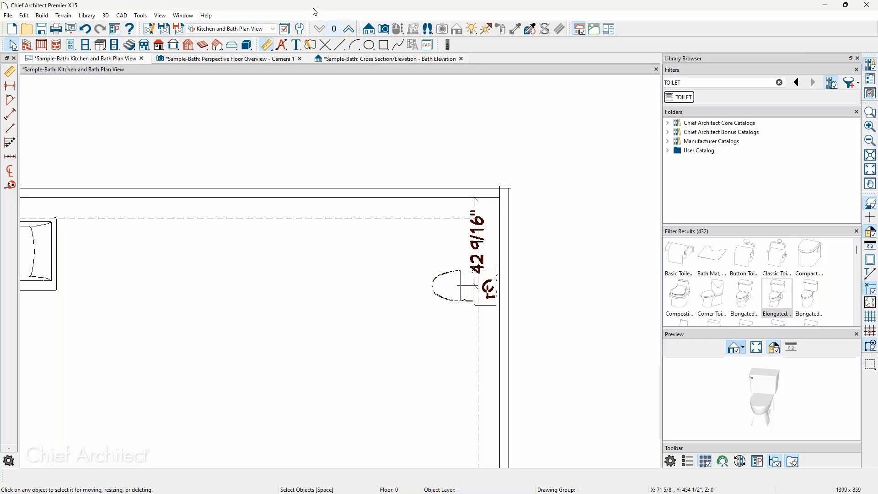
# - Open the layer display options of the reference floor's FIXT layer set and sort the layers by display status
pyautogui.click(334, 29)
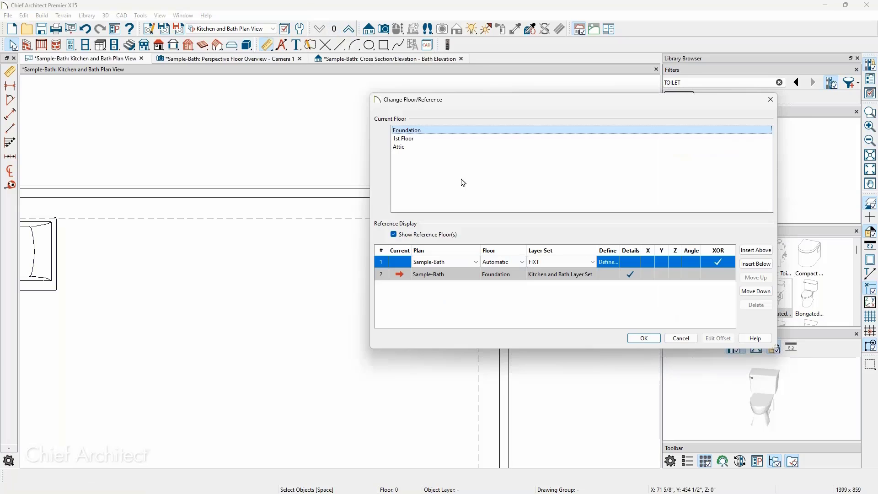
pyautogui.click(571, 265)
pyautogui.click(608, 262)
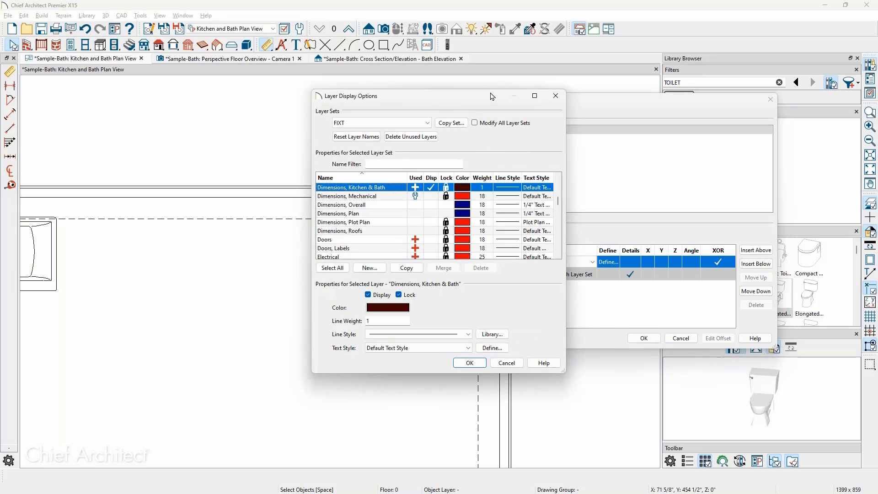
pyautogui.moveTo(490, 94); pyautogui.dragTo(520, 108)
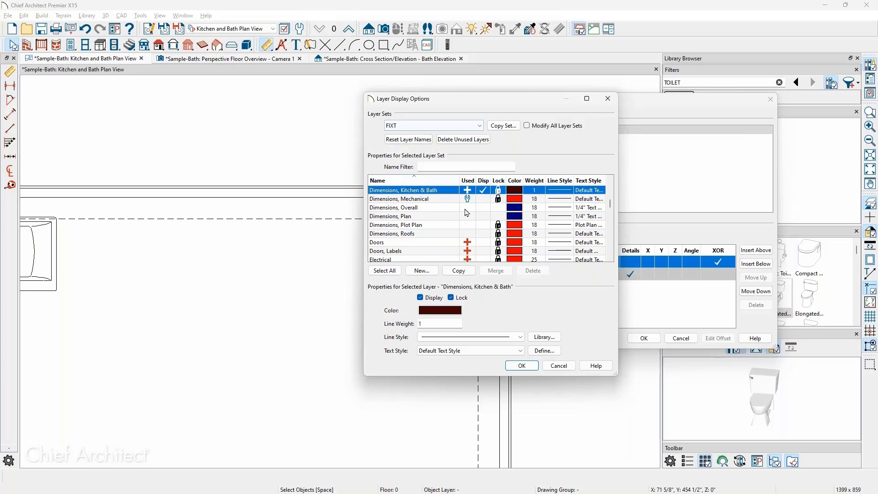
pyautogui.click(483, 181)
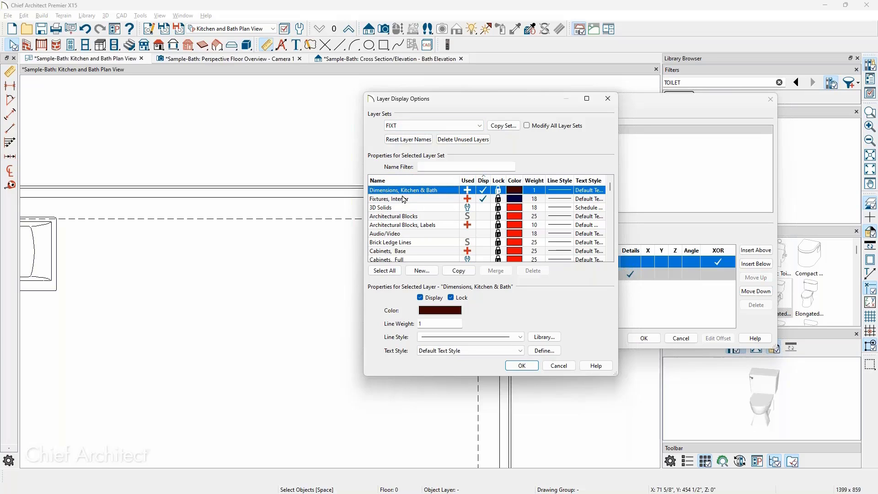
# - Select the Dimensions, Kitchen & Bath and Fixtures, Interior layers in the FIXT set for review, and close the layer and reference settings without saving
pyautogui.click(404, 200)
pyautogui.keyDown('shift'); pyautogui.click(431, 191); pyautogui.keyUp('shift')
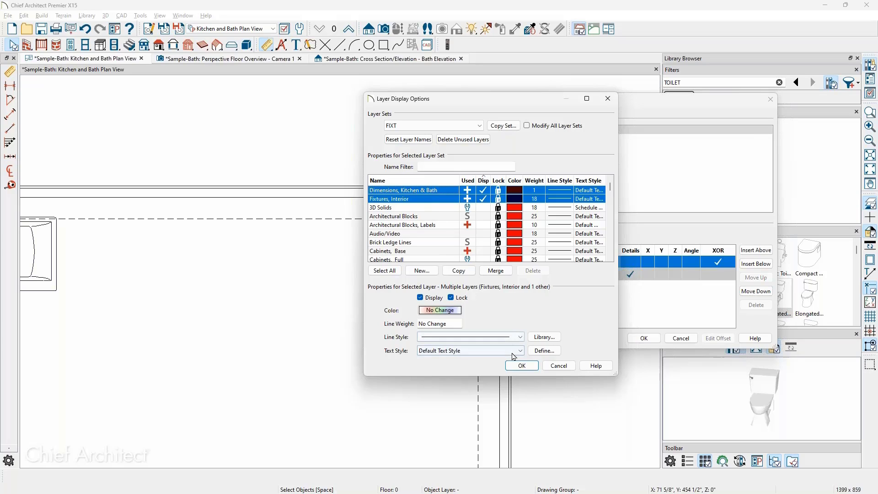
pyautogui.click(559, 367)
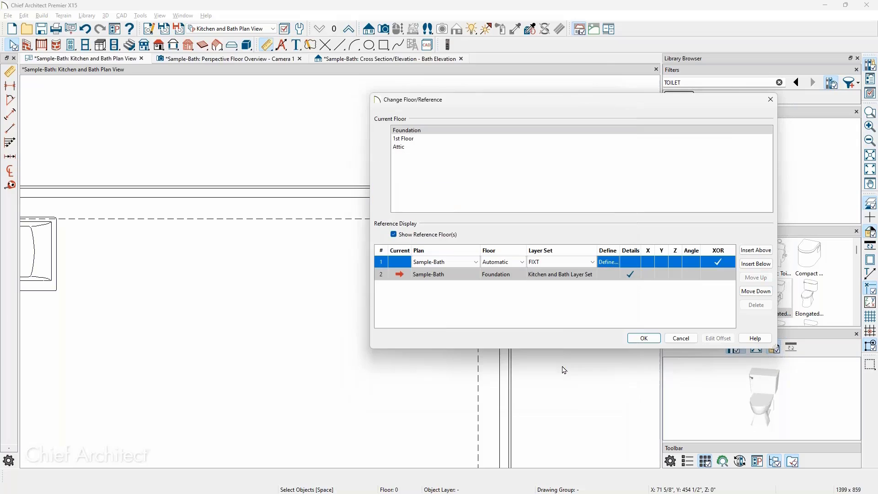
pyautogui.click(681, 337)
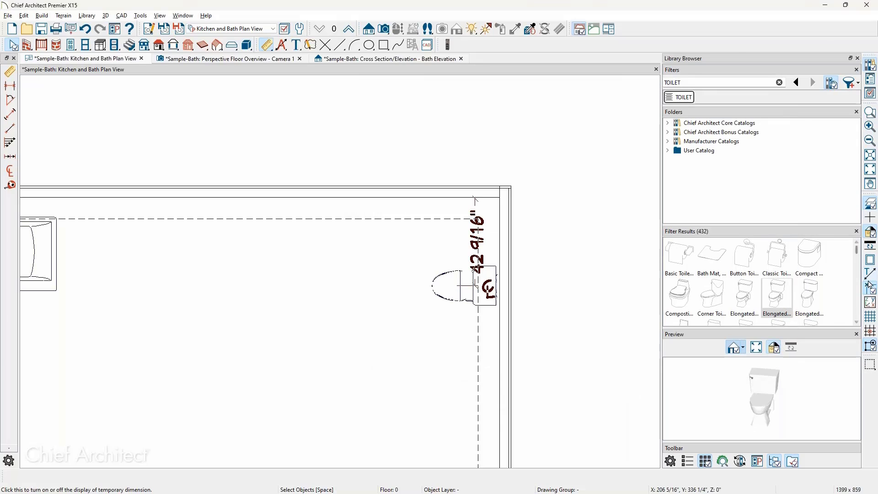
# - Toggle the reference floor display off and back on over the foundation plan, and switch to the Q.jpg image in Photos
pyautogui.click(873, 204)
pyautogui.click(872, 204)
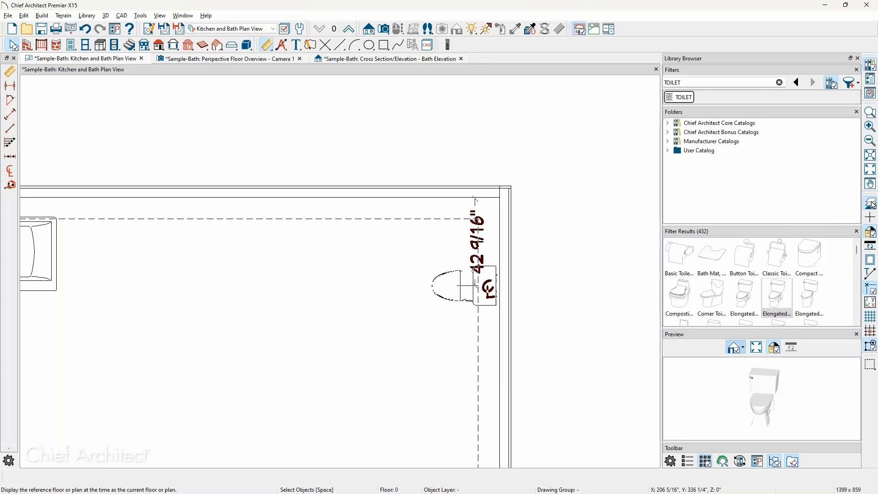
pyautogui.click(872, 205)
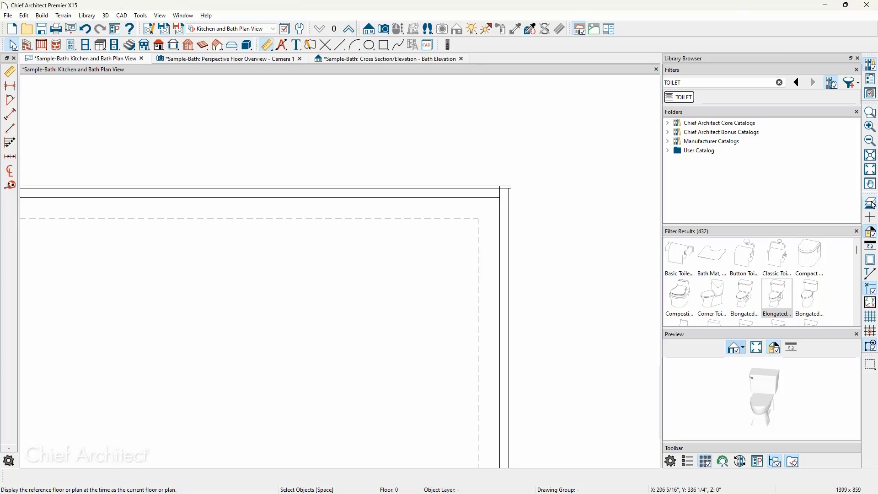
pyautogui.click(873, 204)
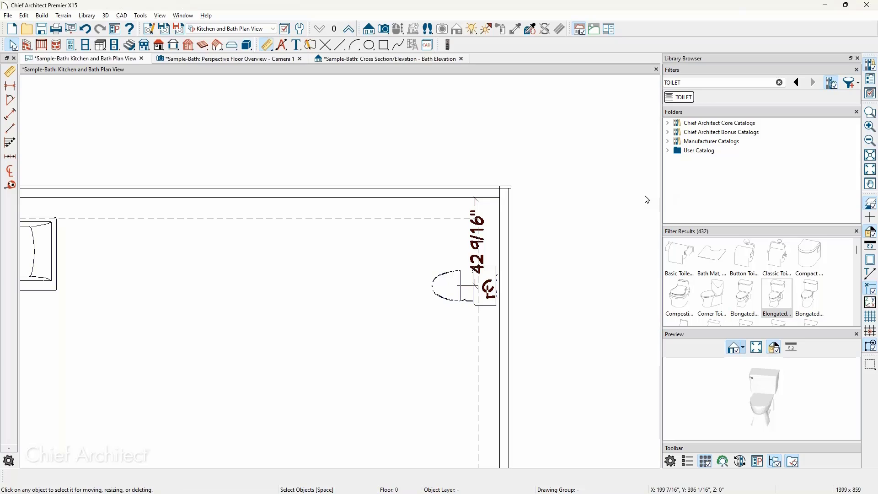
pyautogui.hotkey('alt', 'Tab')
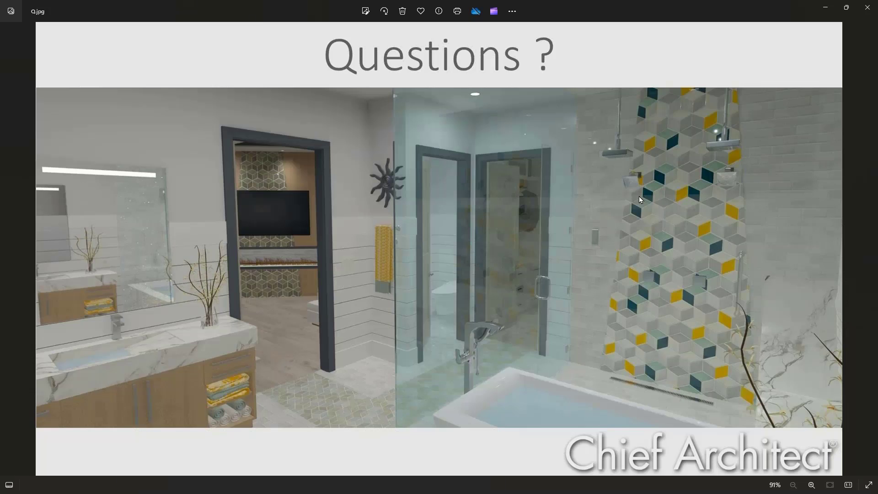
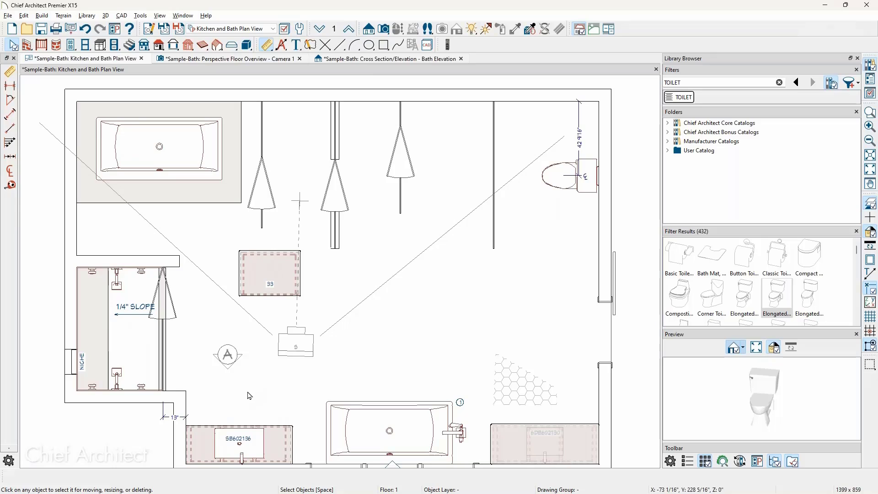
# - Zoom in on the first-floor plan and select the hexagon-patterned polyline beside the freestanding tub
pyautogui.scroll(2, 550, 404)
pyautogui.click(535, 397)
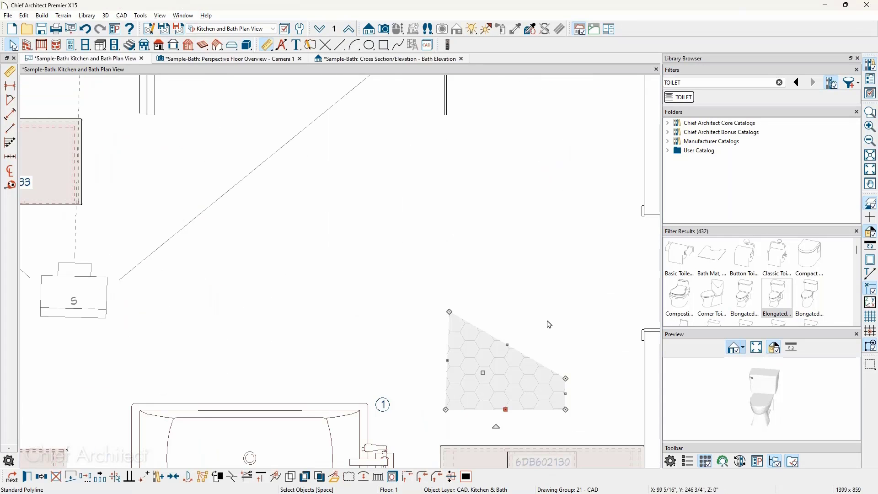
pyautogui.scroll(-2, 549, 324)
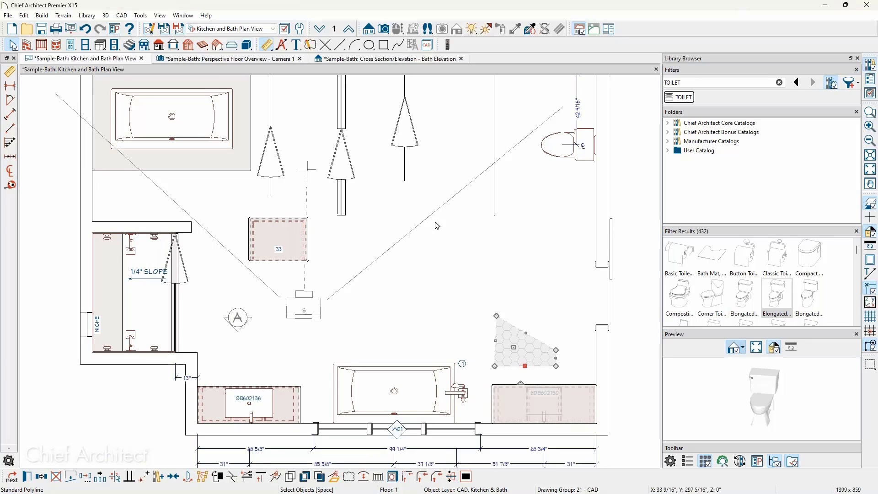
# - Set the shower room's fill style to the Herringbone pattern and reopen its specification to check it
pyautogui.scroll(2, 154, 307)
pyautogui.click(153, 304)
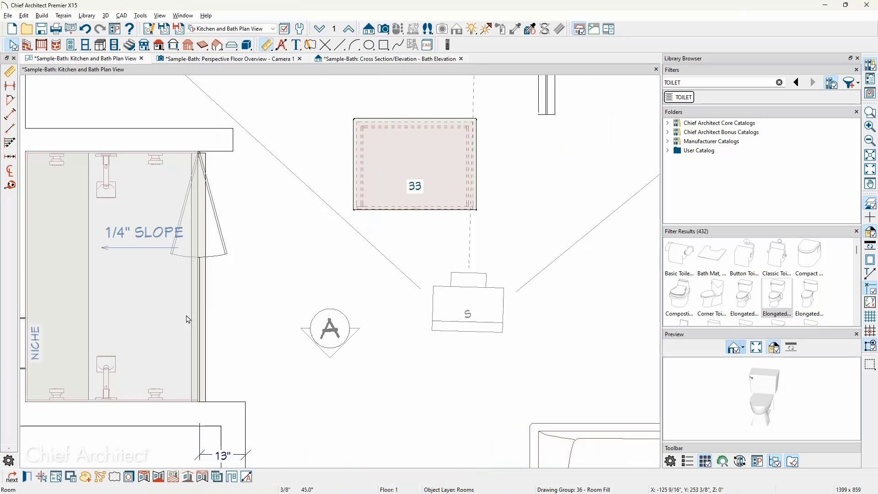
pyautogui.moveTo(162, 307); pyautogui.dragTo(357, 310, button='middle')
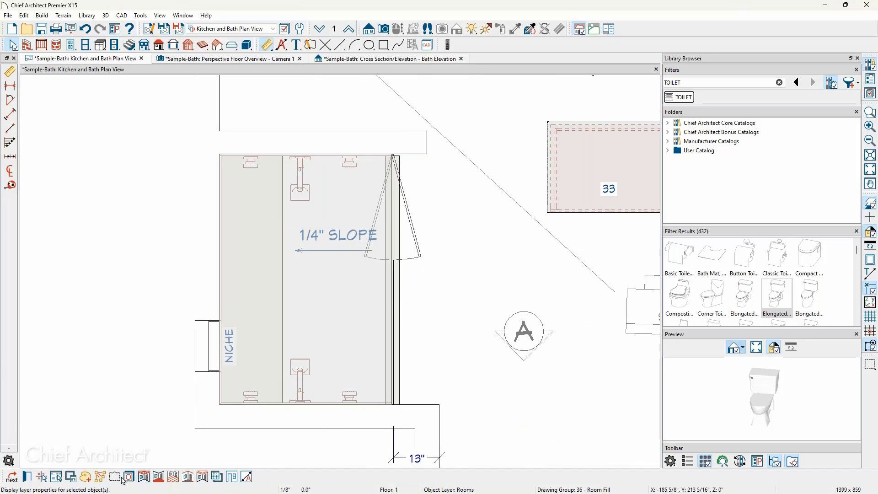
pyautogui.click(28, 478)
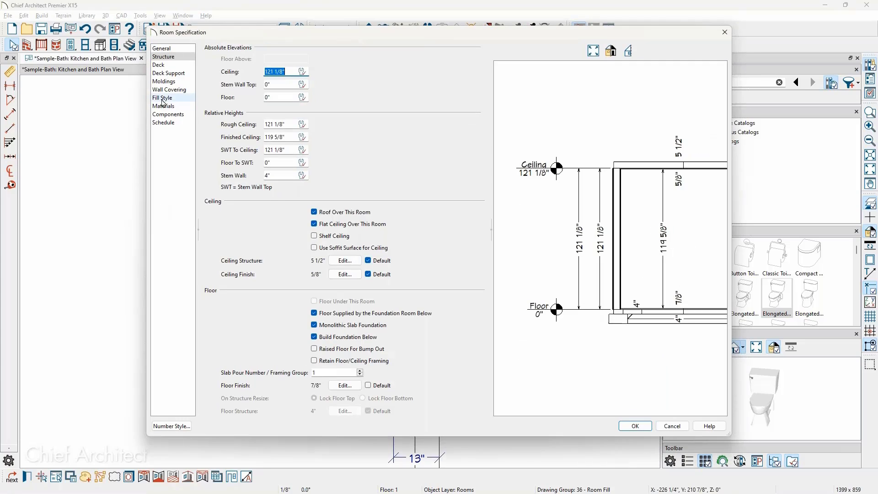
pyautogui.click(163, 97)
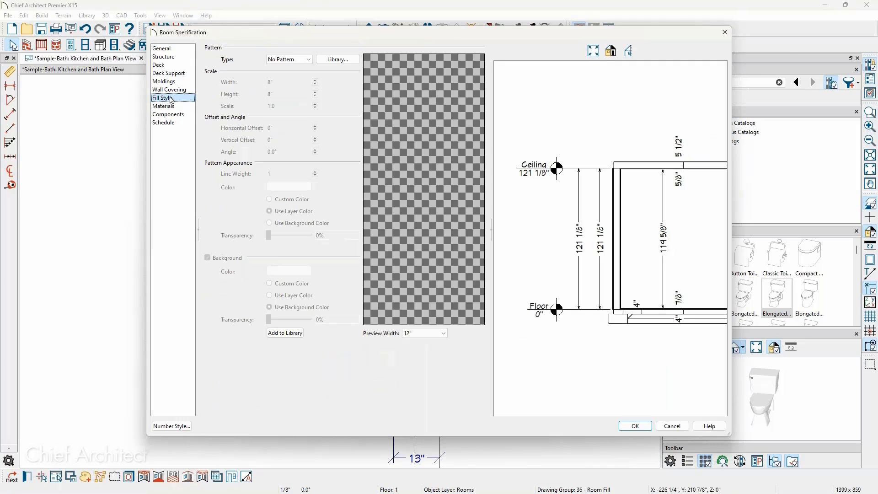
pyautogui.click(288, 60)
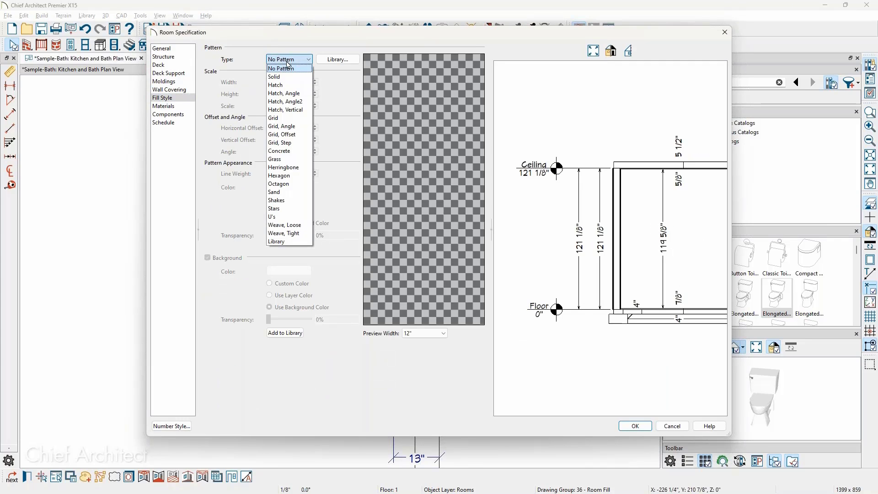
pyautogui.click(289, 167)
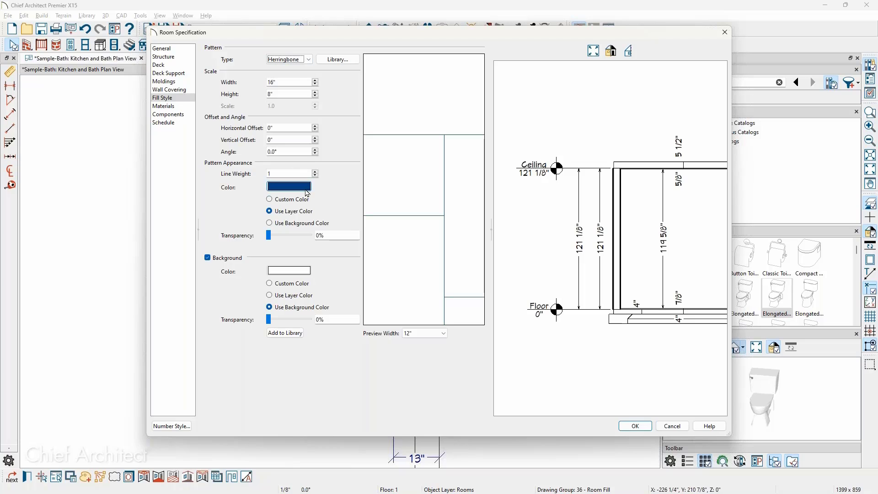
pyautogui.click(634, 426)
pyautogui.press('Escape')
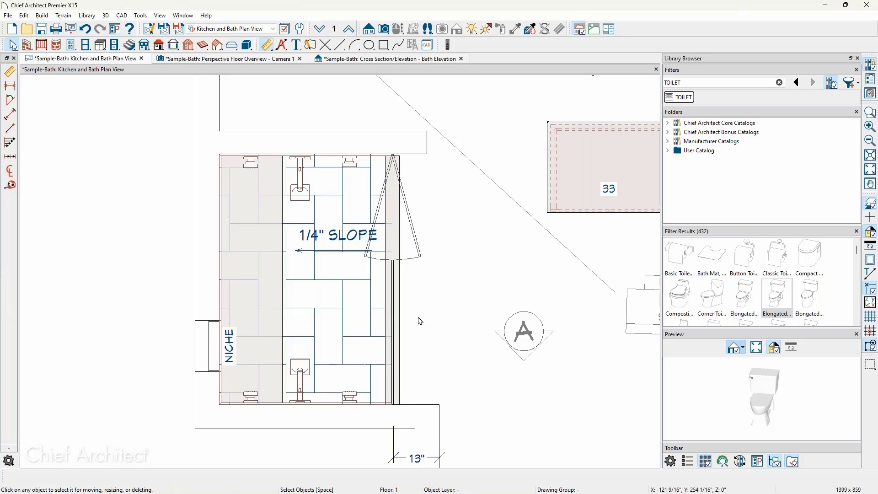
pyautogui.doubleClick(355, 307)
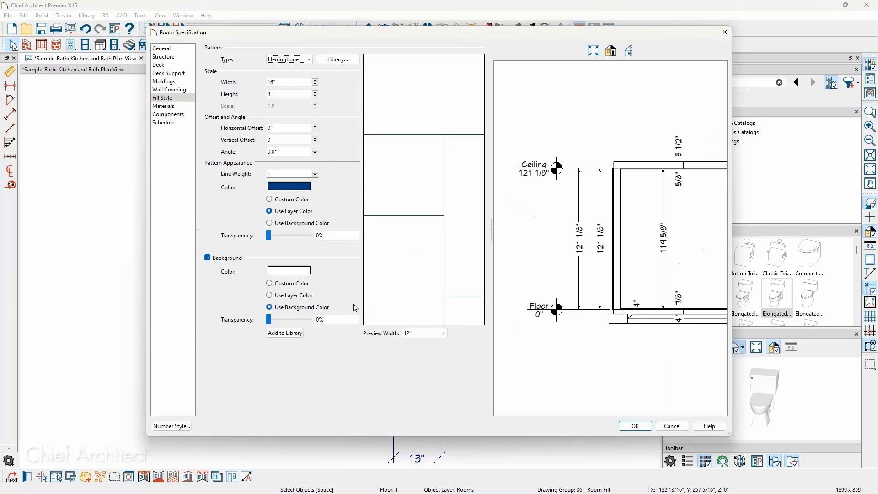
pyautogui.press('Escape')
# - Draw a rectangular polyline of about 3.4 sq ft in the open floor area above the tub, beside the hexagon pattern
pyautogui.moveTo(484, 300); pyautogui.dragTo(120, 246, button='middle')
pyautogui.scroll(3, 371, 285)
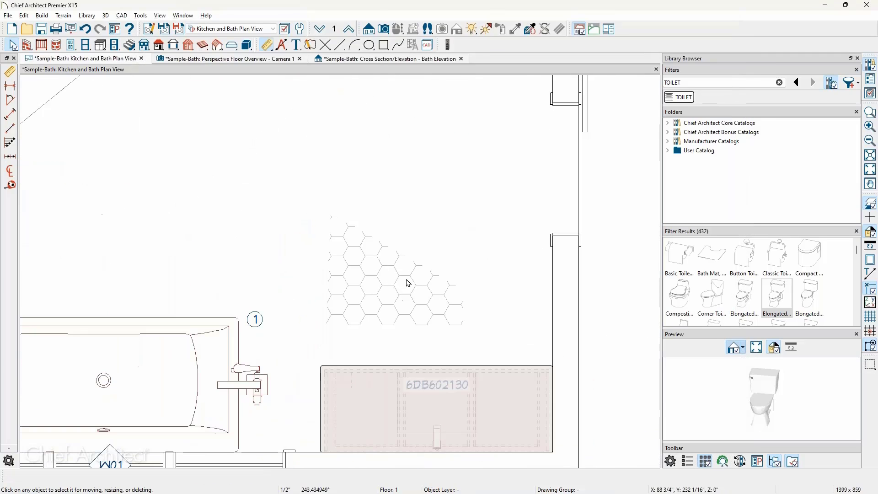
pyautogui.click(383, 45)
pyautogui.moveTo(191, 164); pyautogui.dragTo(281, 242)
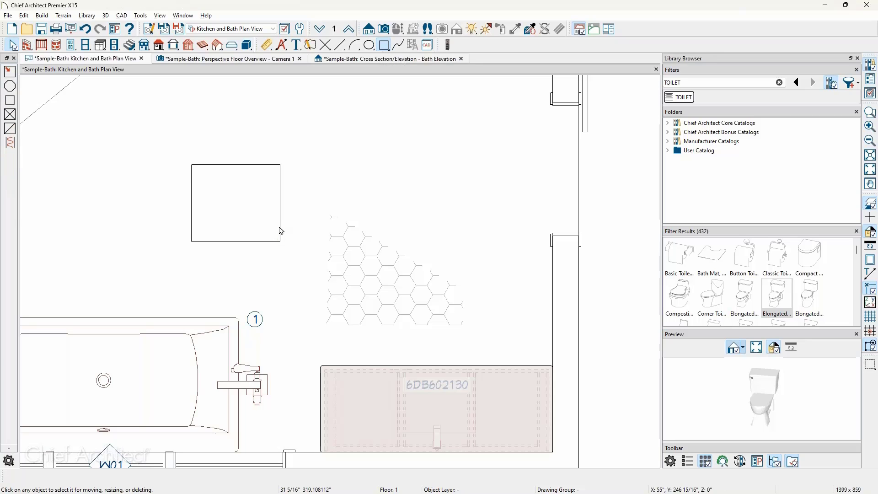
# - Fill the new rectangular polyline with the Octagon pattern
pyautogui.doubleClick(280, 226)
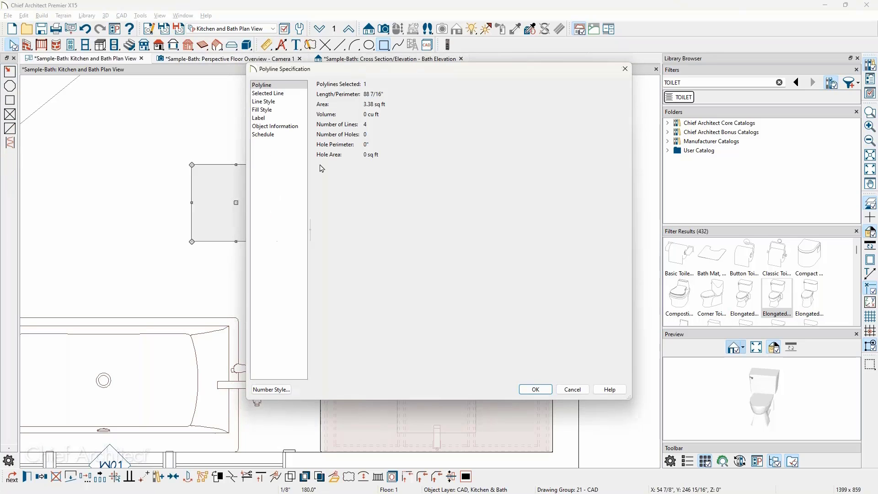
pyautogui.click(291, 111)
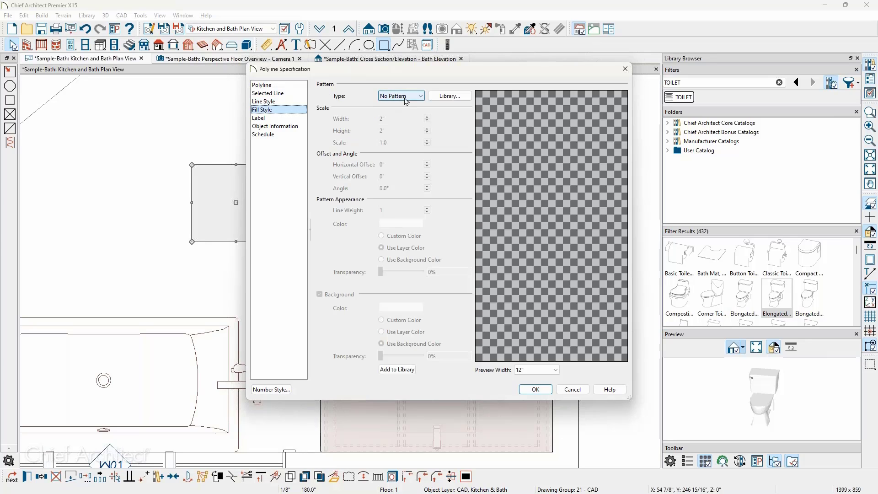
pyautogui.click(411, 96)
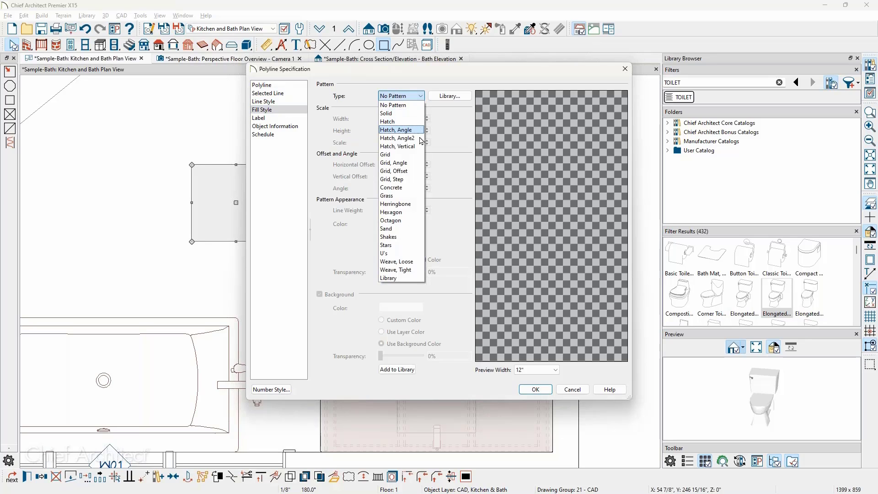
pyautogui.click(402, 220)
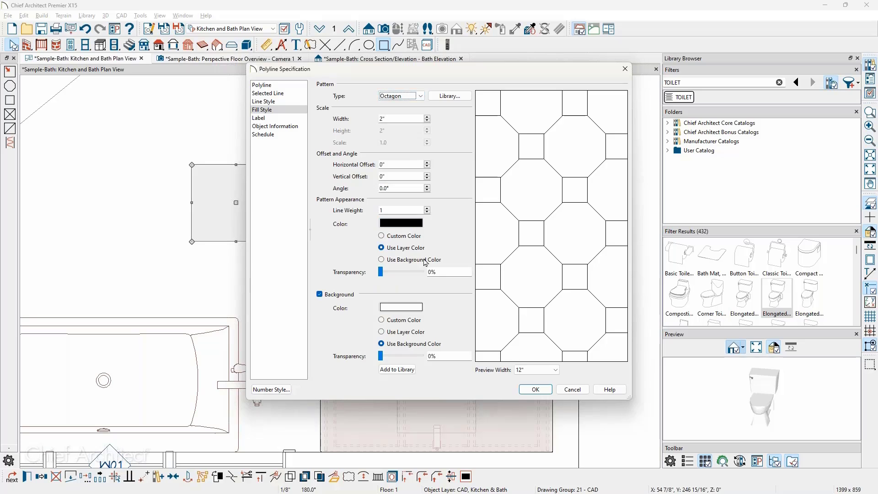
pyautogui.click(535, 389)
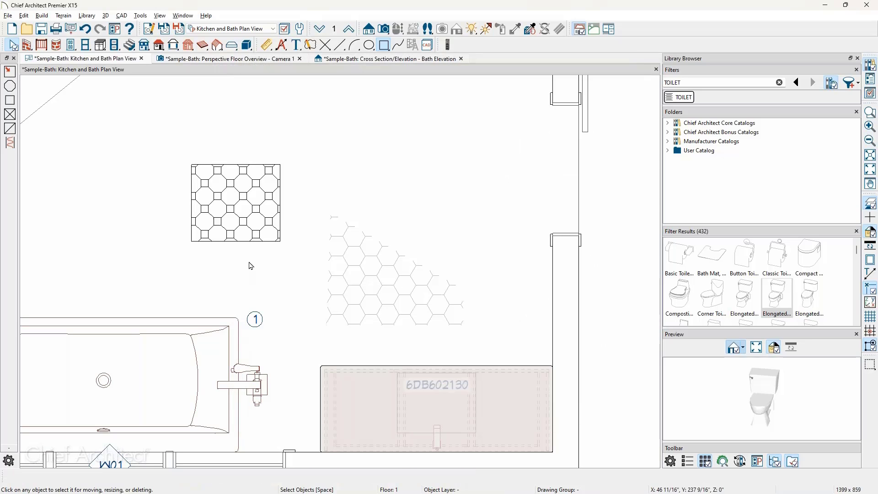
# - Move the octagon-patterned rectangle onto the upper end of the shower, overlapping its upper wall
pyautogui.scroll(-3, 250, 265)
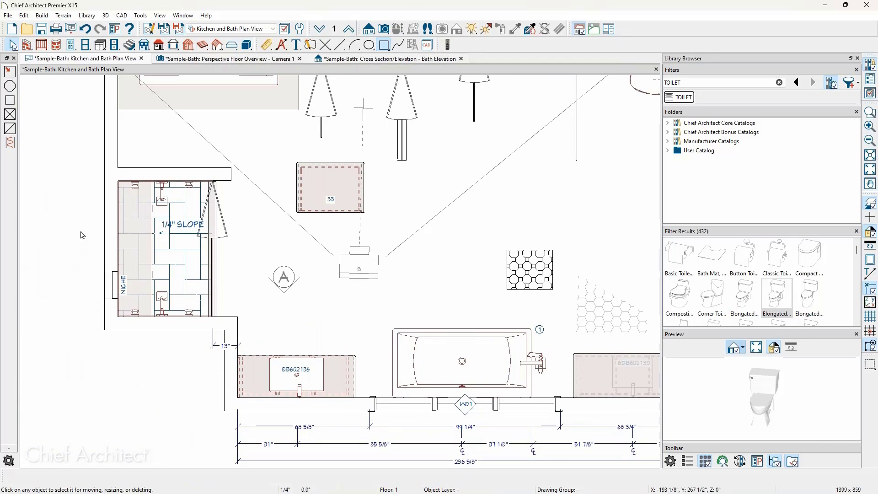
pyautogui.scroll(3, 315, 256)
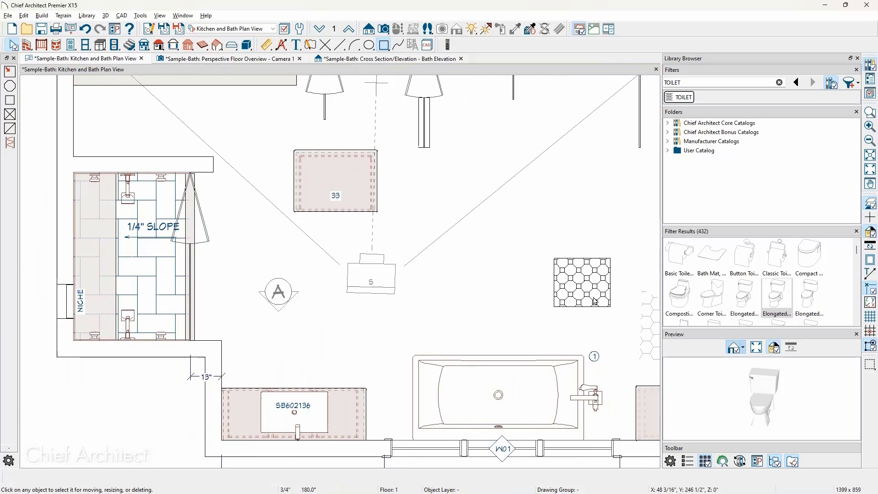
pyautogui.click(593, 301)
pyautogui.moveTo(581, 283); pyautogui.dragTo(126, 175)
pyautogui.scroll(3, 126, 182)
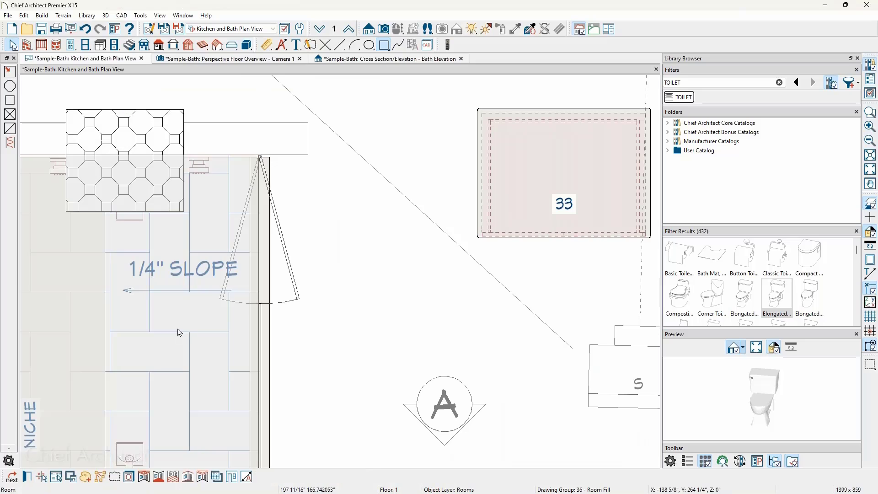
# - Set the shower room's fill style to No Pattern
pyautogui.doubleClick(179, 333)
pyautogui.click(292, 59)
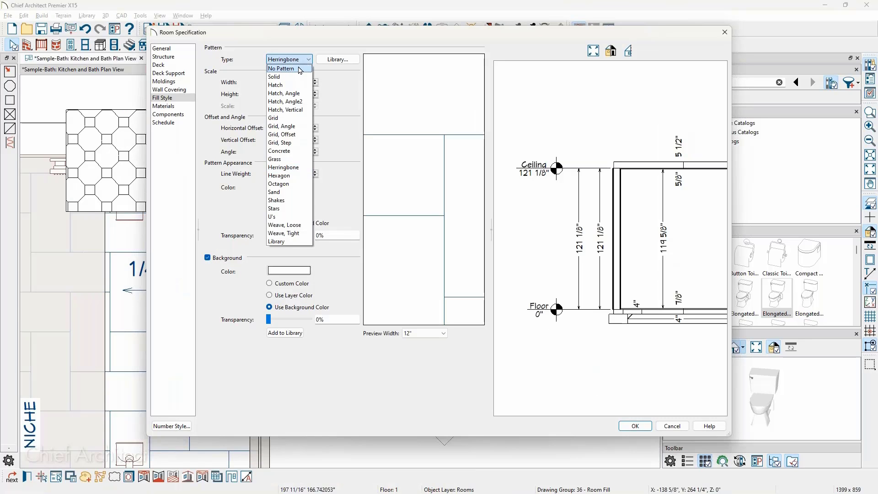
pyautogui.click(299, 69)
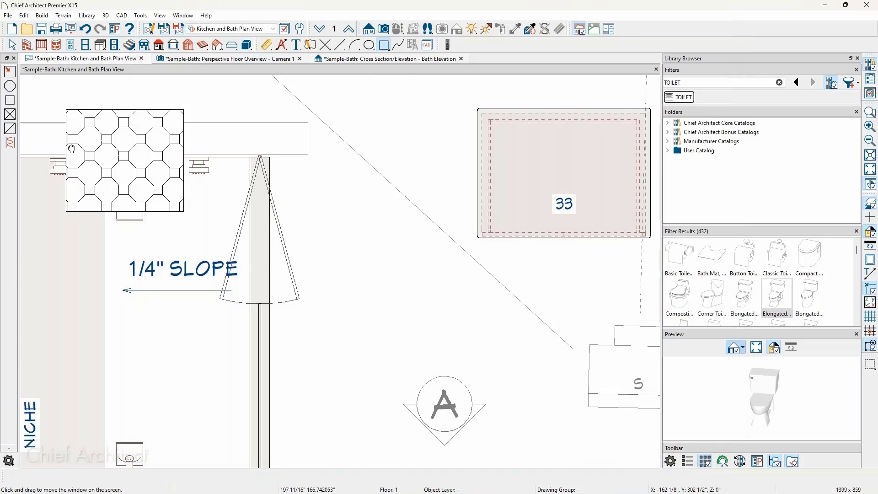
# - Widen the octagon-patterned rectangle by moving its right edge toward the shower door
pyautogui.moveTo(125, 122); pyautogui.dragTo(357, 211, button='middle')
pyautogui.scroll(2, 357, 210)
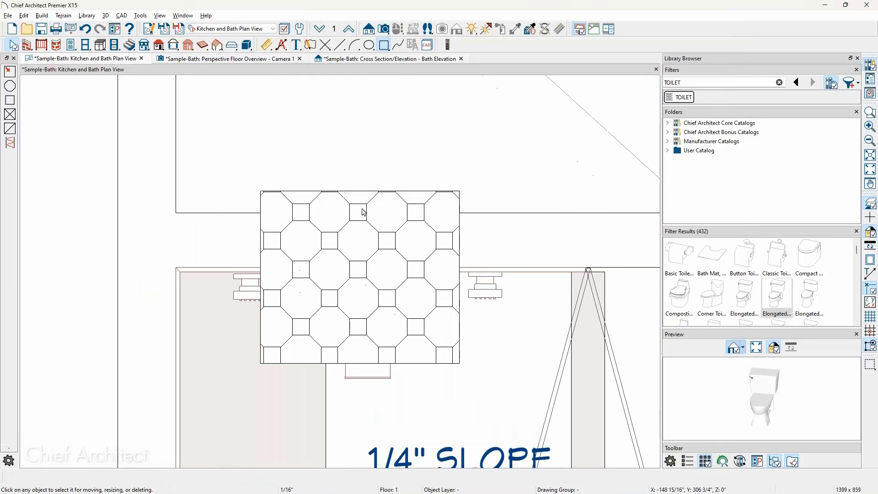
pyautogui.click(380, 225)
pyautogui.click(446, 299)
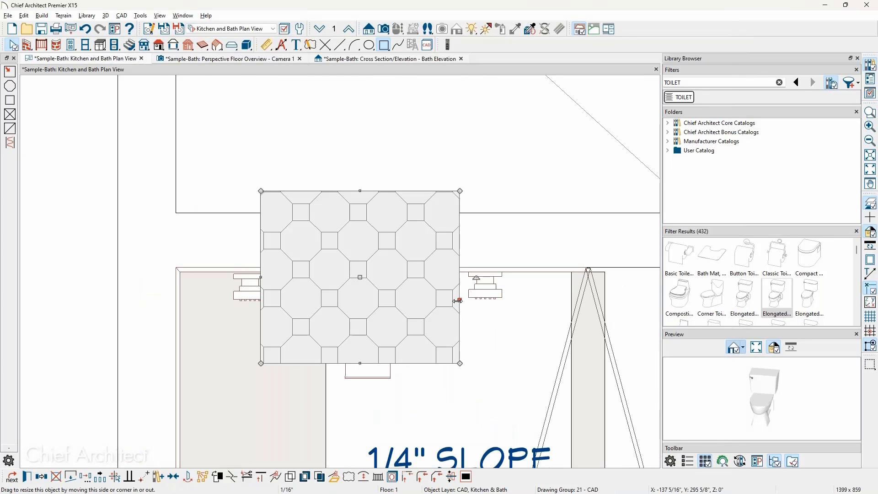
pyautogui.moveTo(459, 299); pyautogui.dragTo(525, 300)
pyautogui.click(549, 338)
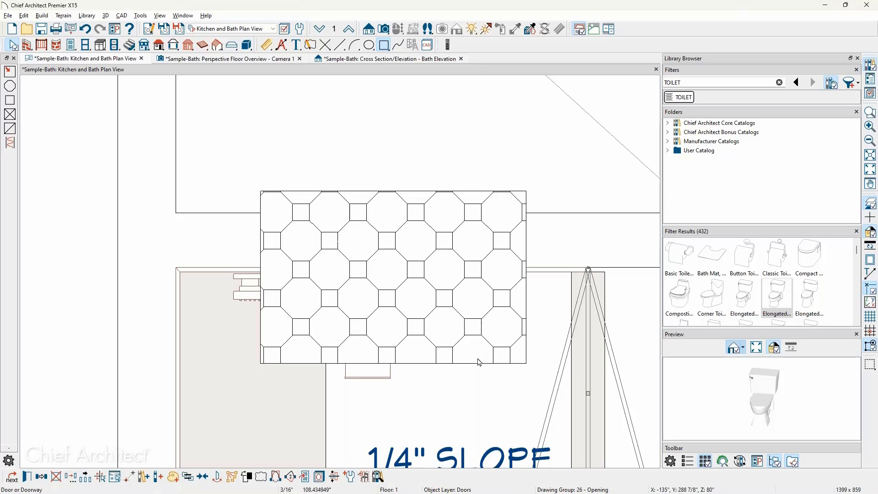
# - Set the octagon-patterned rectangle's pattern transparency to 12% and its background transparency to 70%
pyautogui.doubleClick(505, 356)
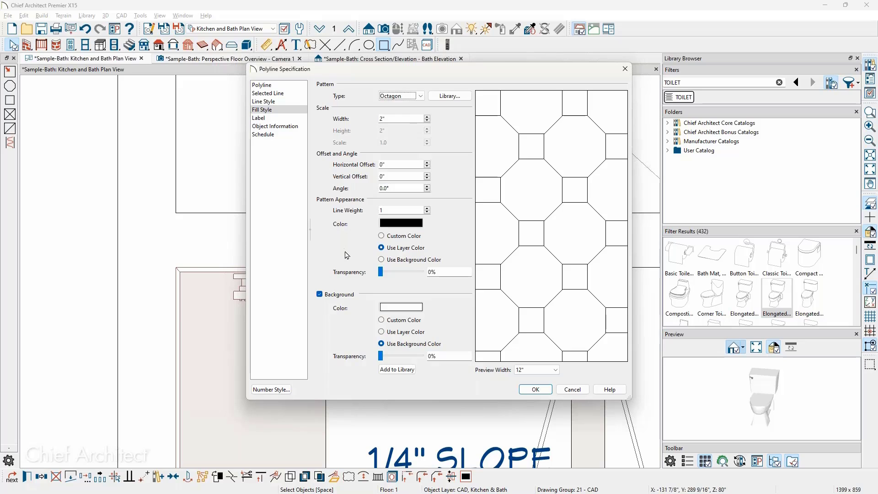
pyautogui.moveTo(381, 279)
pyautogui.mouseDown()
pyautogui.moveTo(408, 280)
pyautogui.moveTo(385, 277)
pyautogui.mouseUp()
pyautogui.click(319, 294)
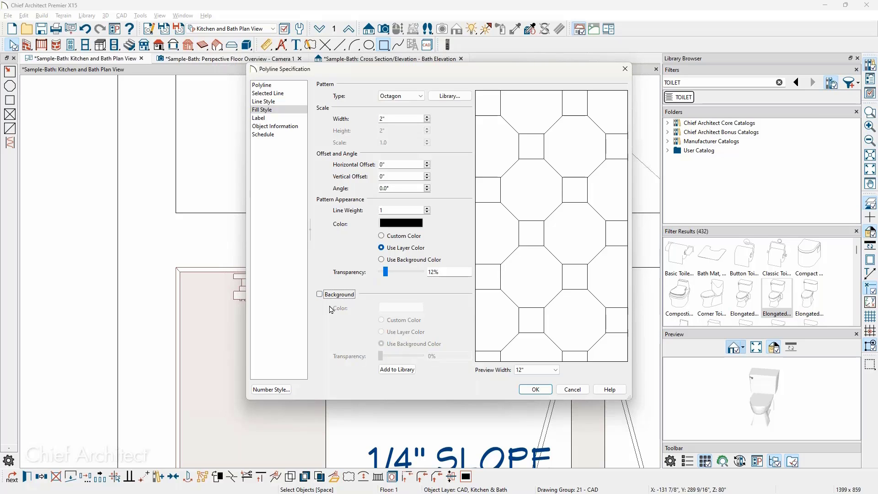
pyautogui.click(319, 294)
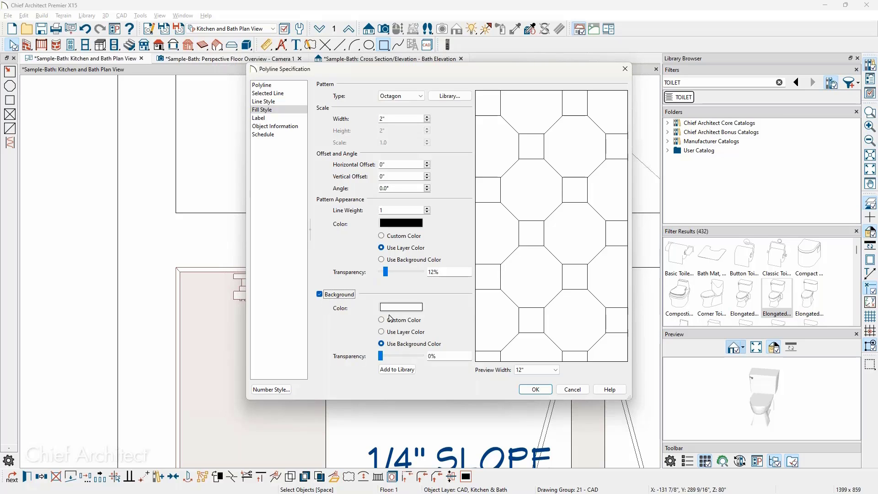
pyautogui.click(405, 356)
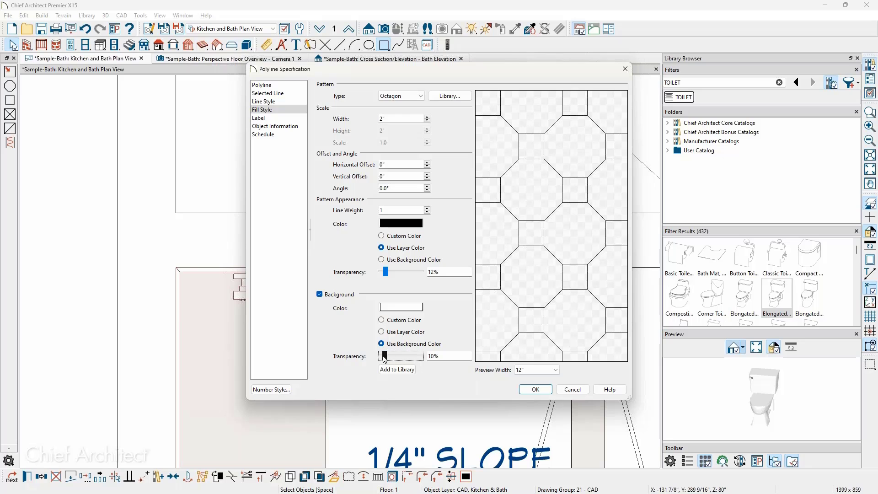
pyautogui.moveTo(384, 357); pyautogui.dragTo(408, 357)
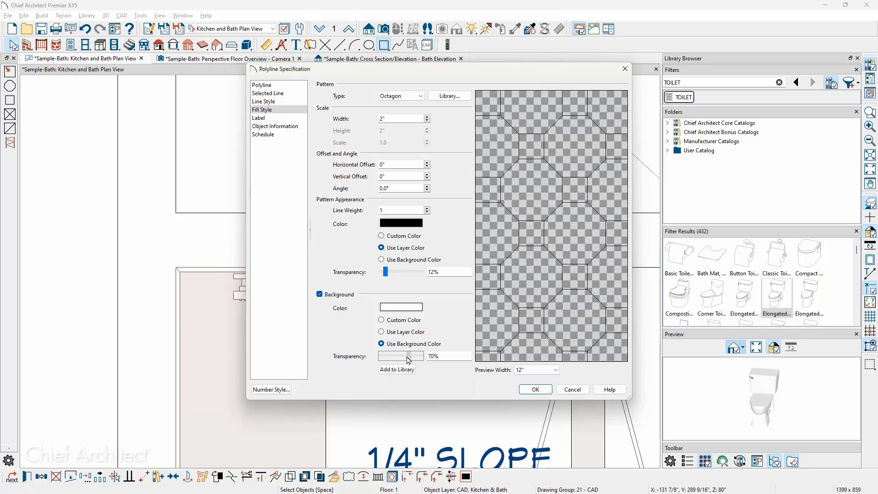
pyautogui.click(530, 389)
pyautogui.click(421, 166)
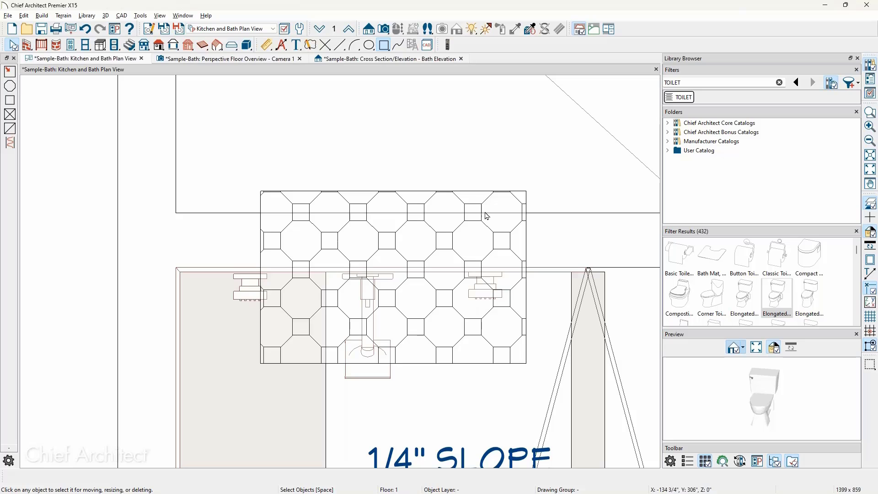
# - Review the fill style's background and transparency settings of the octagon-patterned rectangle without changing them
pyautogui.click(482, 192)
pyautogui.doubleClick(483, 198)
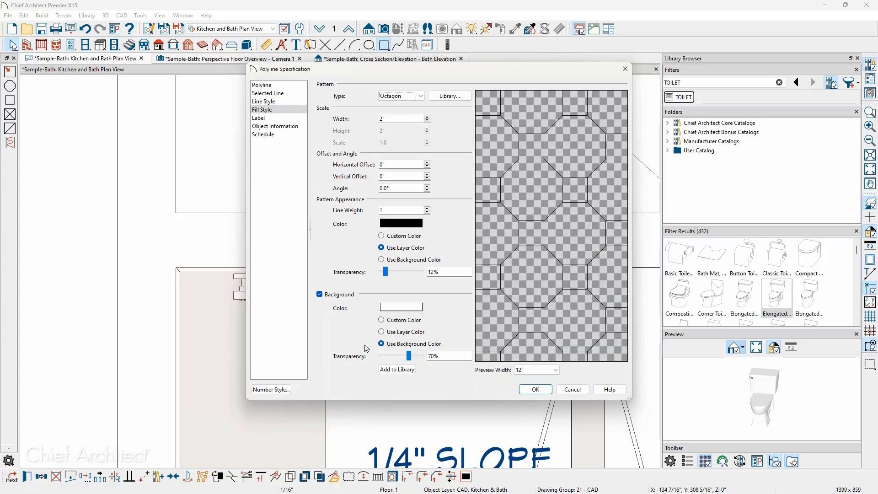
pyautogui.click(569, 391)
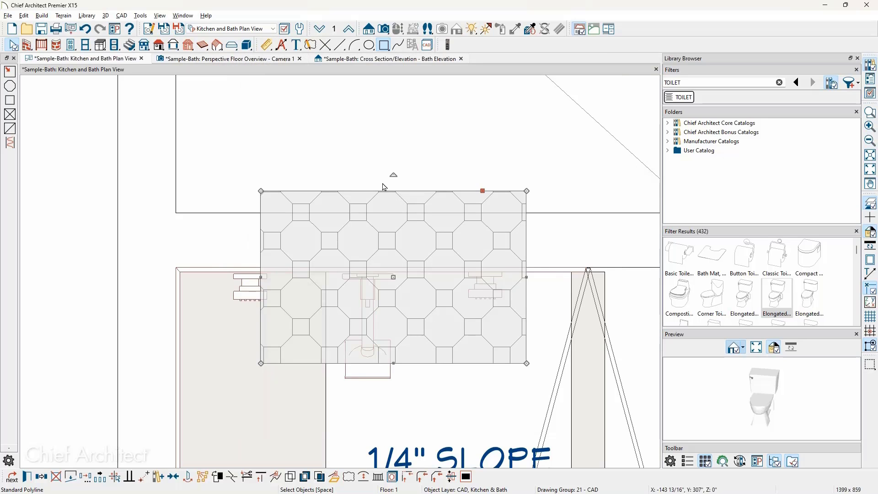
pyautogui.click(300, 139)
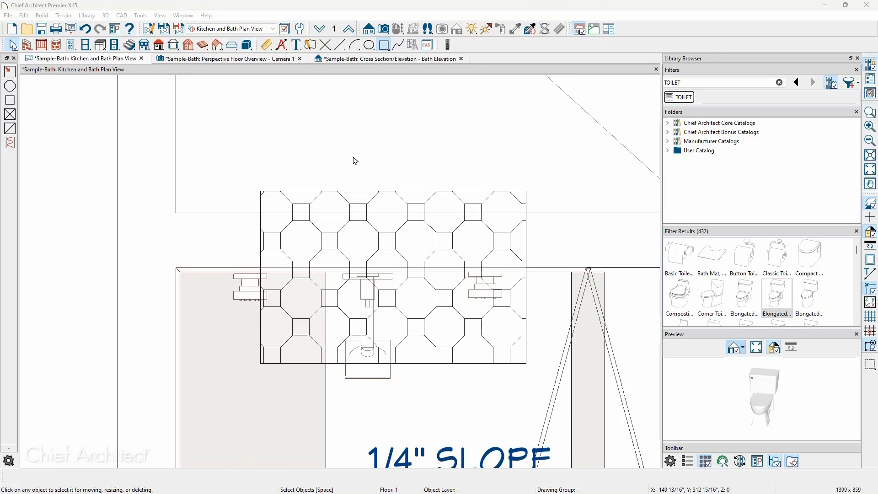
# - Display the draw order edit tools for the octagon-patterned rectangle
pyautogui.hotkey('alt', 'Tab')
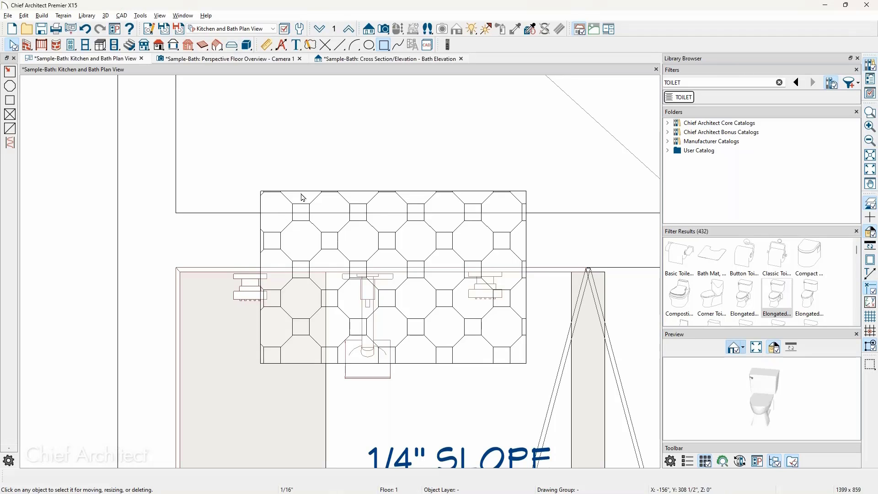
pyautogui.click(305, 224)
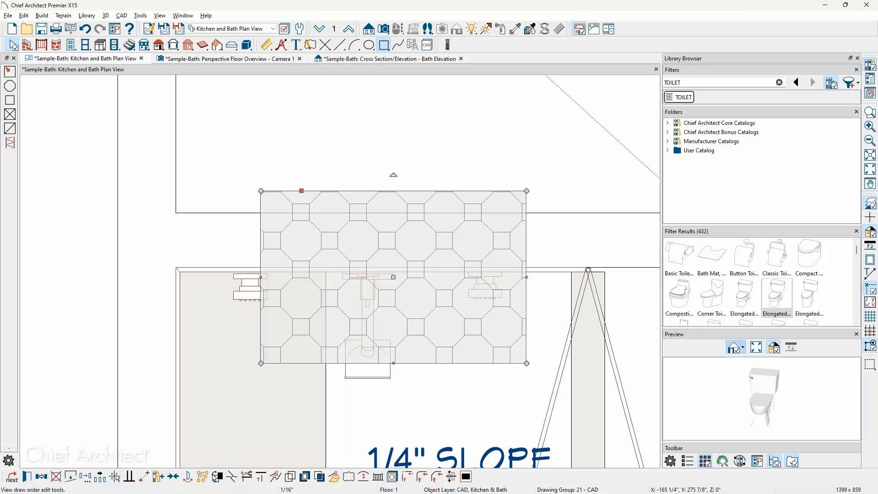
pyautogui.click(216, 476)
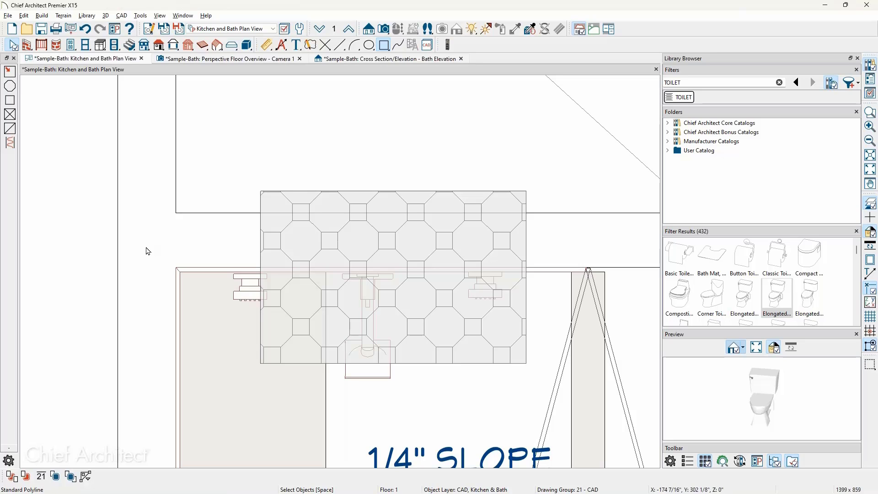
# - Delete the octagon-patterned rectangle from the upper end of the shower
pyautogui.scroll(-5, 139, 203)
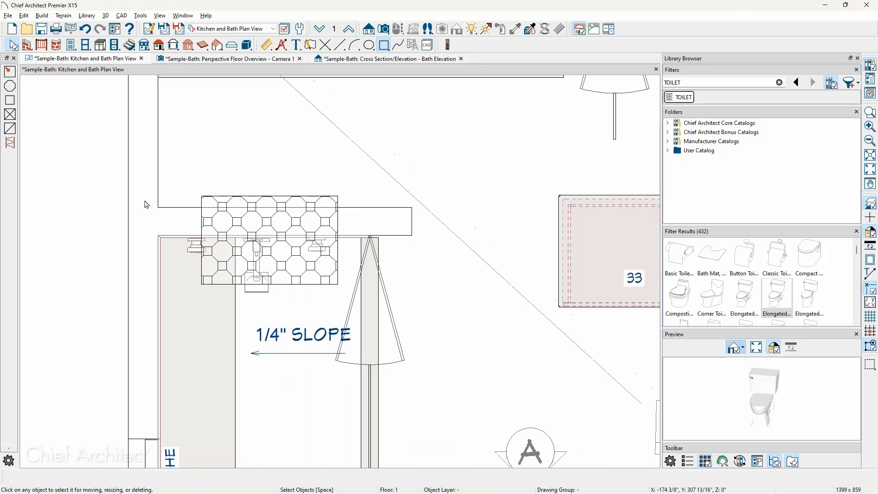
pyautogui.moveTo(134, 202); pyautogui.dragTo(218, 188, button='middle')
pyautogui.scroll(2, 141, 202)
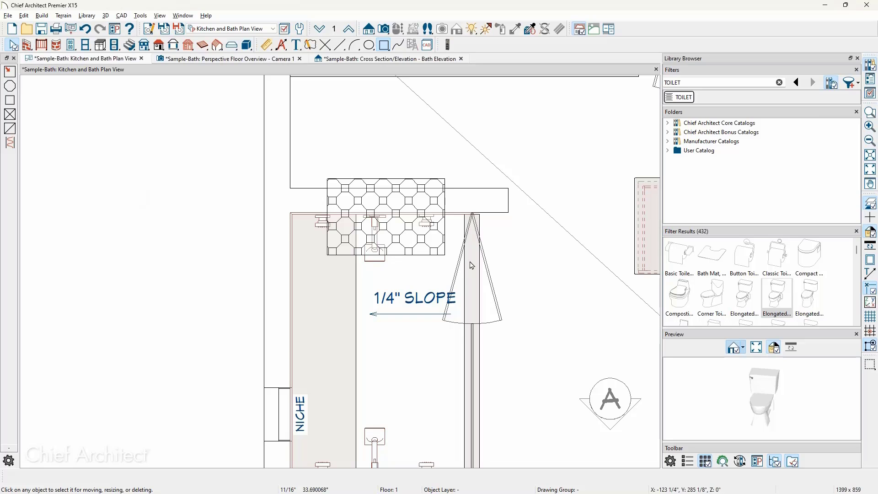
pyautogui.click(404, 182)
pyautogui.click(420, 243)
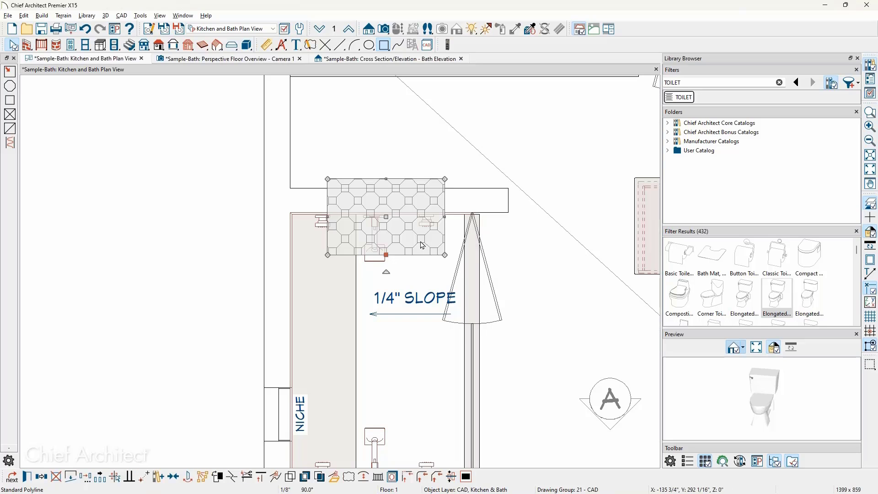
pyautogui.press('Delete')
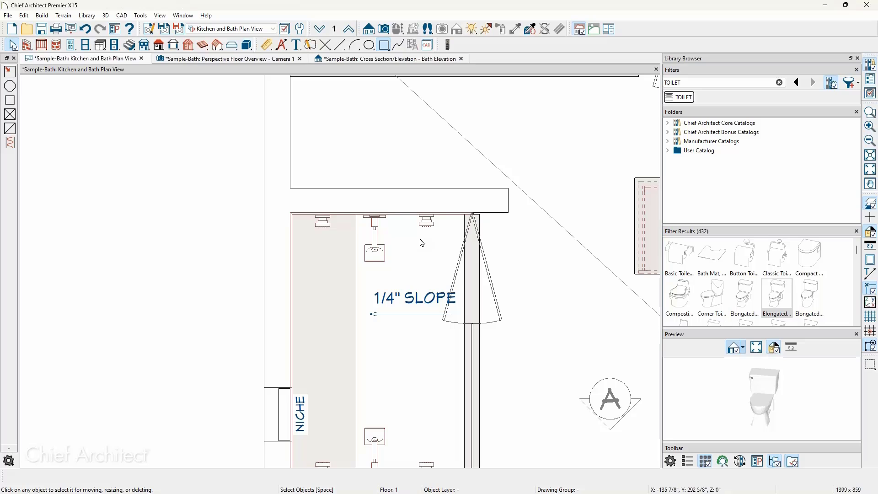
# - Rotate the base cabinet labelled 33 by 180° so its front faces the tub side
pyautogui.moveTo(456, 238); pyautogui.dragTo(406, 263, button='middle')
pyautogui.click(544, 322)
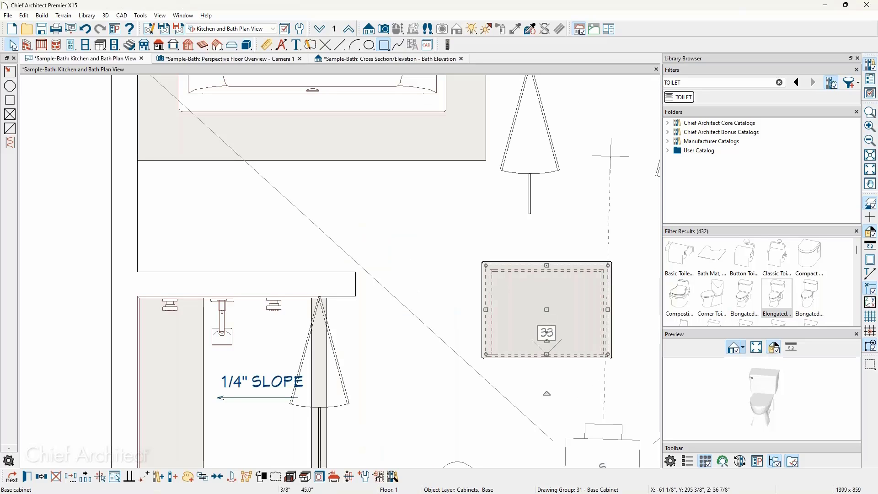
pyautogui.moveTo(547, 342); pyautogui.dragTo(539, 242)
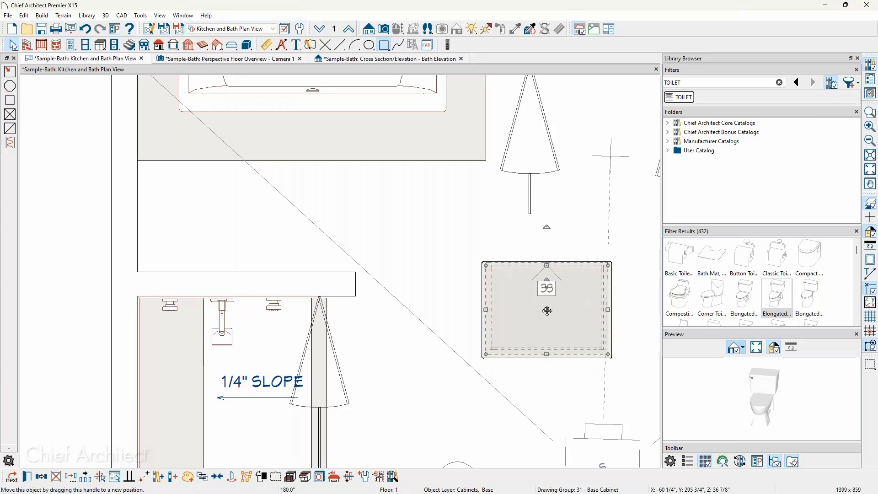
# - Move the rotated base cabinet into the space between the tub deck and the shower's upper wall, near the outer wall
pyautogui.moveTo(546, 309); pyautogui.dragTo(295, 217)
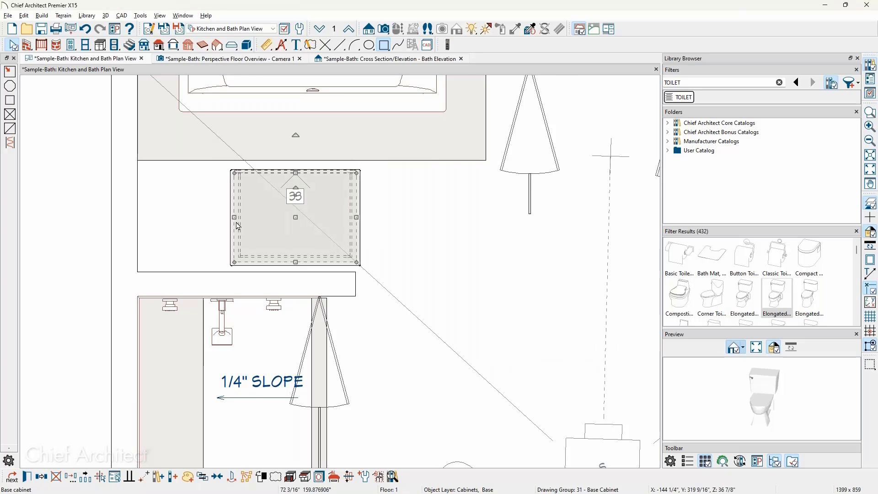
pyautogui.scroll(3, 237, 220)
pyautogui.moveTo(357, 219); pyautogui.dragTo(505, 249, button='middle')
pyautogui.moveTo(509, 244); pyautogui.dragTo(339, 243)
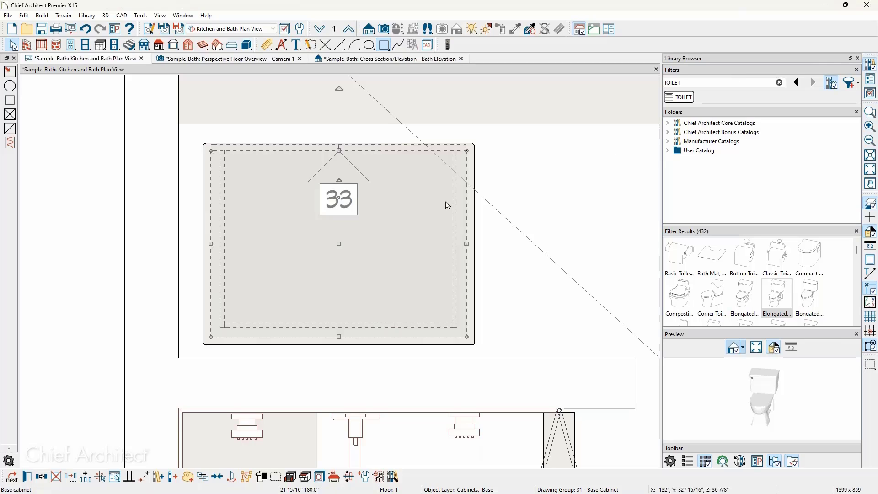
# - Turn off the display of the "Cabinets, Doors & Drawers" layer in the Kitchen and Bath Layer Set
pyautogui.click(871, 94)
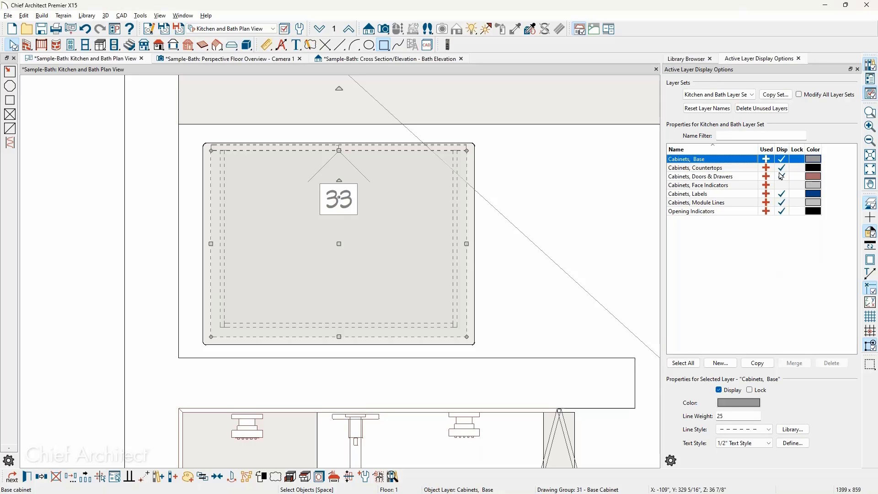
pyautogui.click(783, 176)
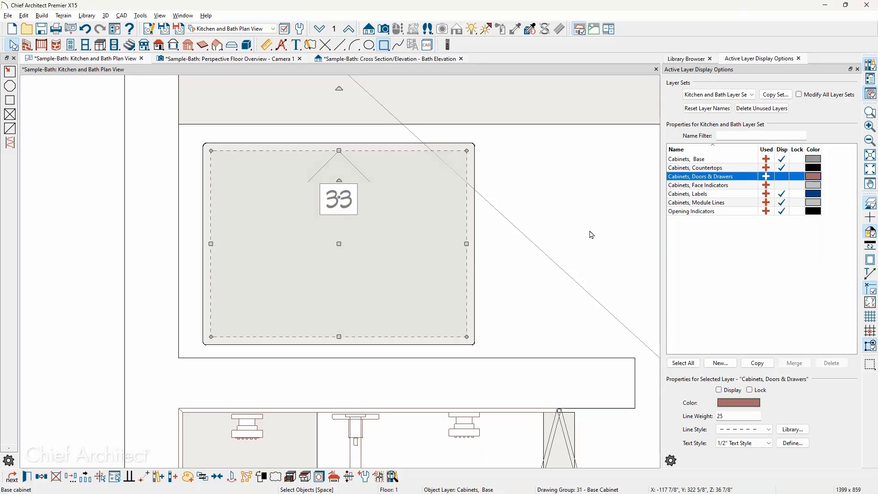
pyautogui.click(570, 219)
# - Move the base cabinet labelled 33 back against the shower's upper wall
pyautogui.click(340, 245)
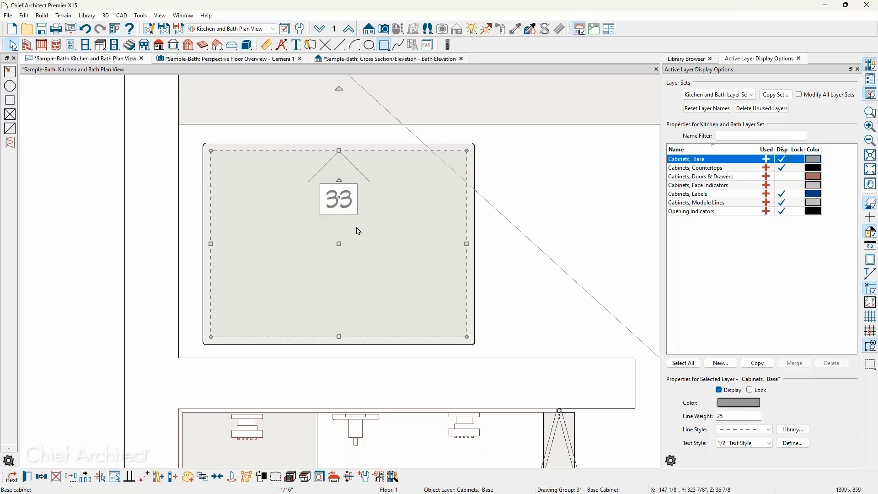
pyautogui.moveTo(338, 244); pyautogui.dragTo(340, 302)
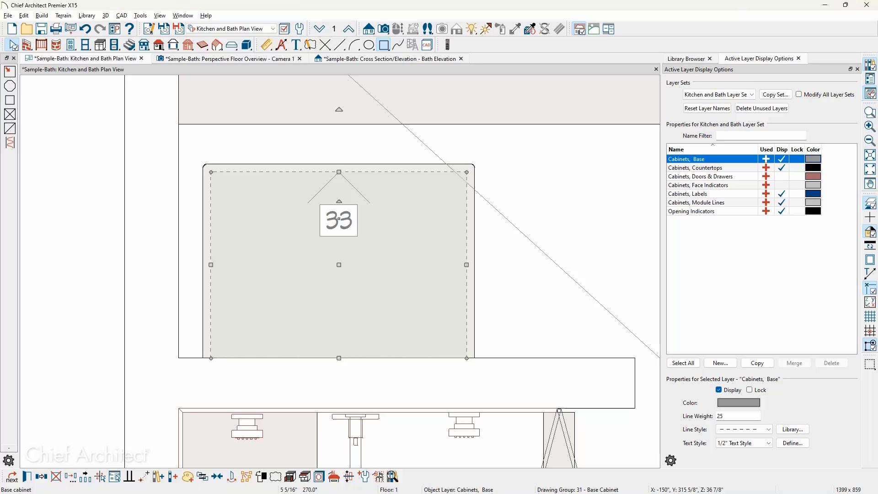
# - Enable Create Automatic Fillers in the General Cabinet defaults
pyautogui.click(300, 29)
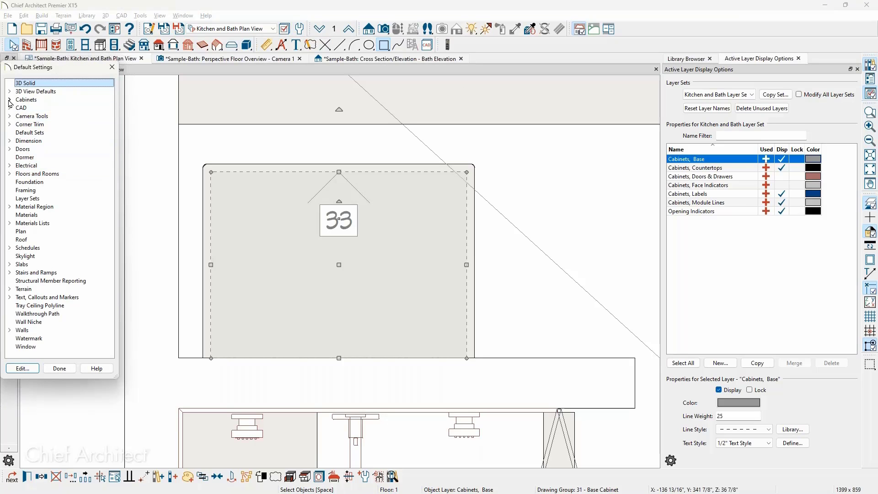
pyautogui.click(9, 99)
pyautogui.click(37, 108)
pyautogui.doubleClick(37, 110)
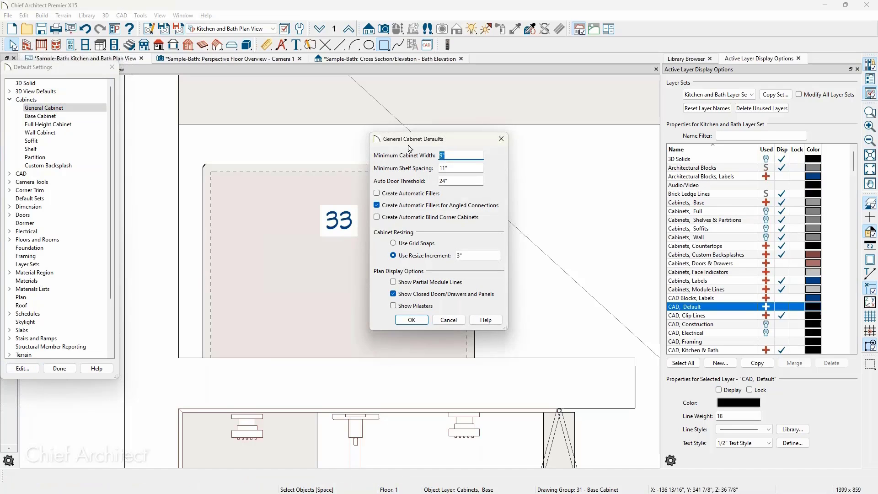
pyautogui.moveTo(354, 134); pyautogui.dragTo(155, 104)
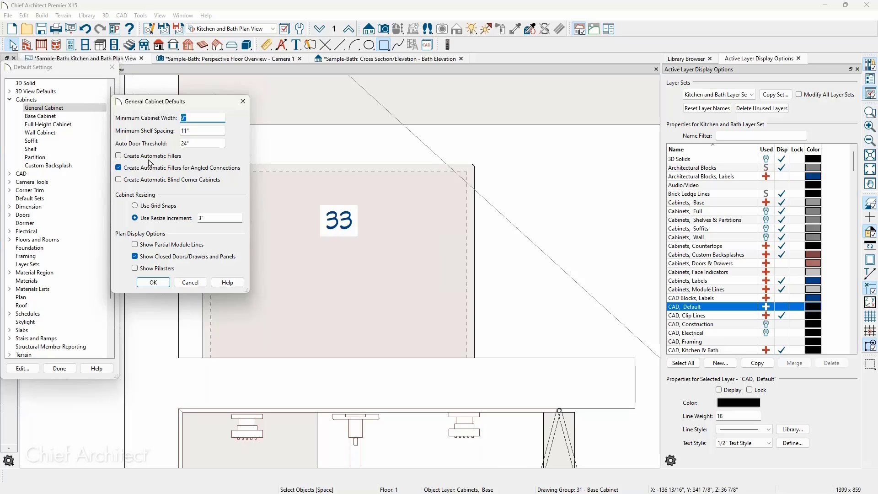
pyautogui.click(154, 158)
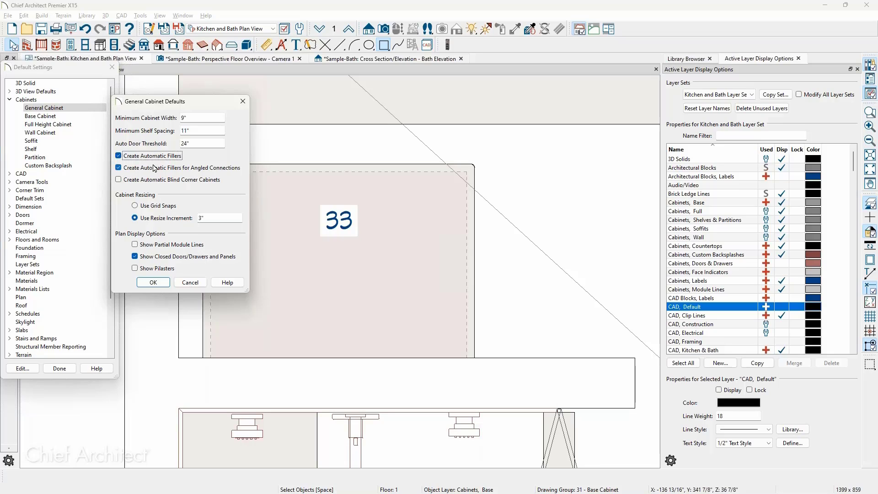
pyautogui.click(132, 158)
pyautogui.click(138, 158)
pyautogui.click(151, 282)
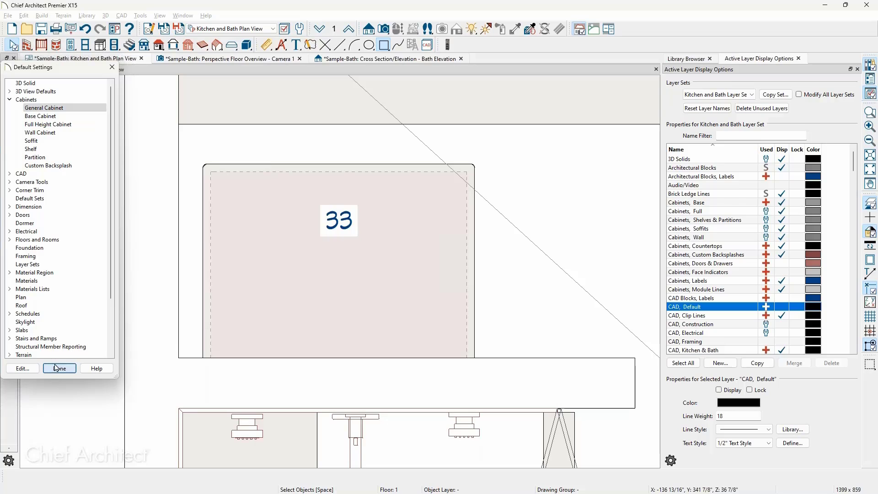
pyautogui.click(56, 367)
# - Place a 24-inch base cabinet on the wall beside the 33 cabinet and move it closer to generate an automatic filler between them
pyautogui.click(373, 267)
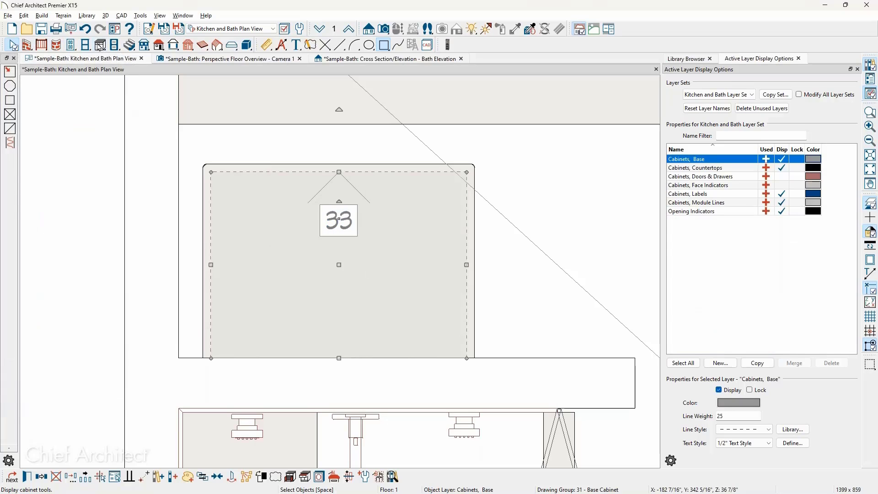
pyautogui.click(99, 46)
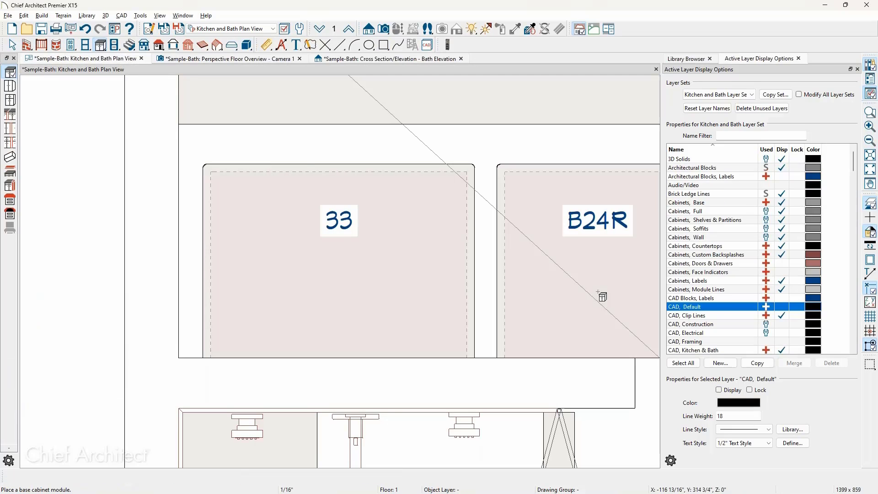
pyautogui.scroll(2, 599, 298)
pyautogui.click(596, 270)
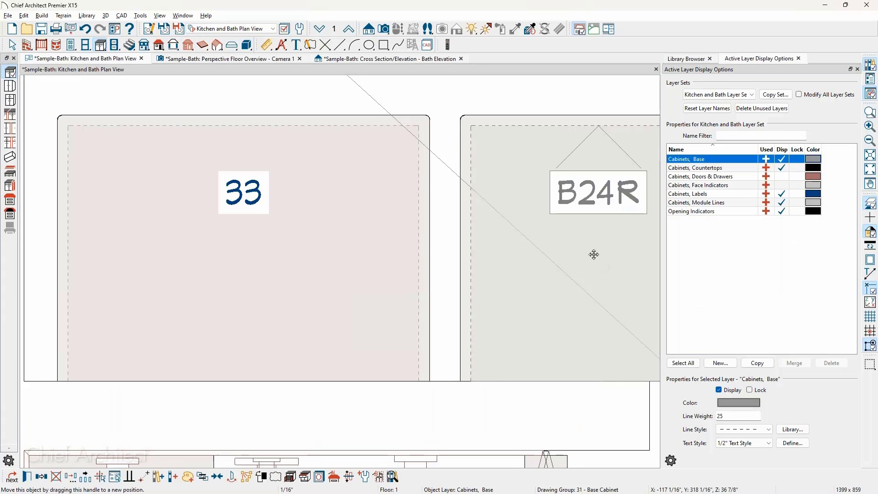
pyautogui.moveTo(594, 254); pyautogui.dragTo(580, 262)
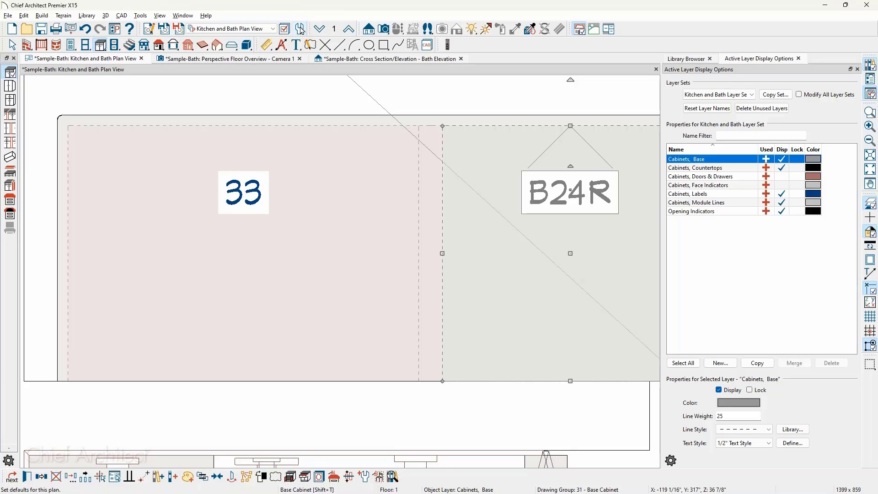
# - Disable Create Automatic Fillers in the General Cabinet defaults
pyautogui.click(300, 29)
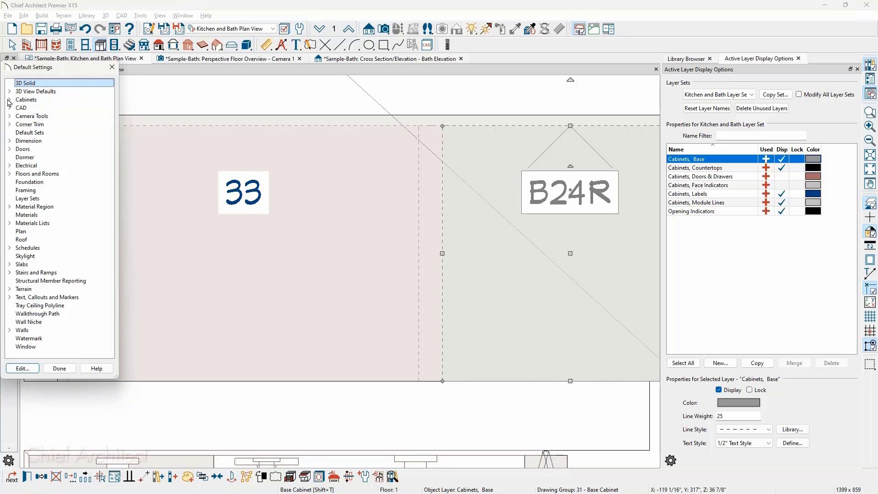
pyautogui.click(9, 92)
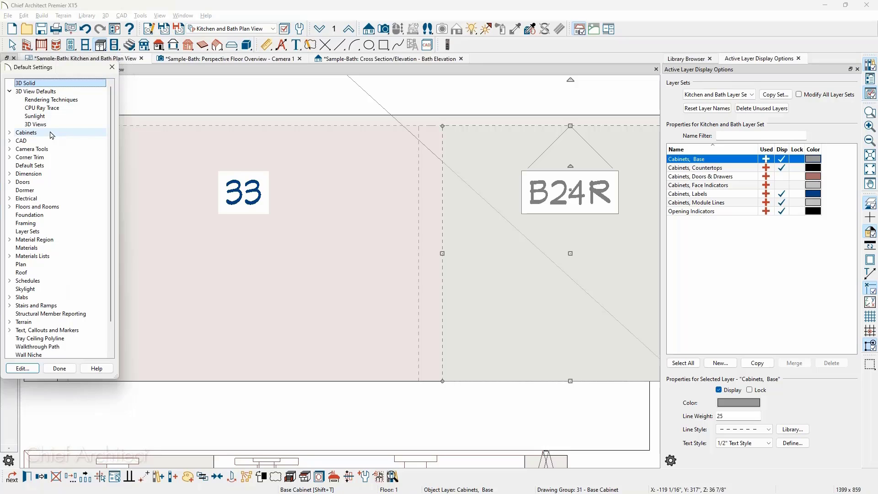
pyautogui.click(9, 132)
pyautogui.doubleClick(32, 141)
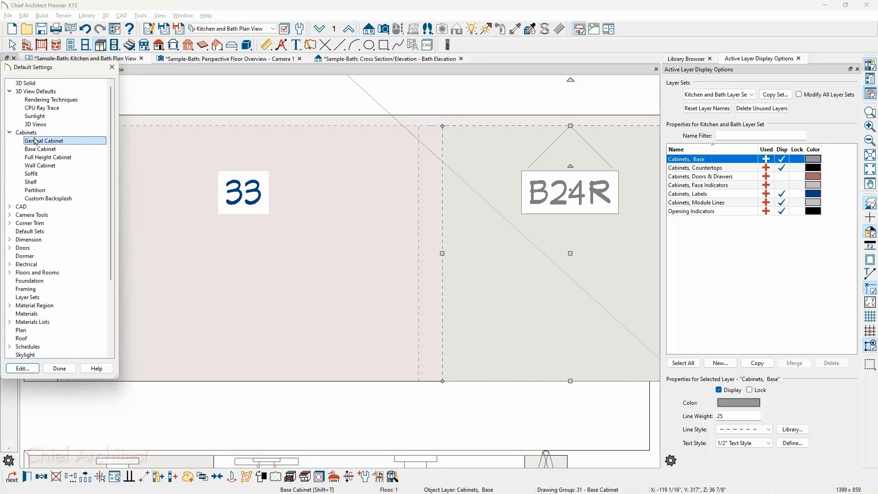
pyautogui.click(132, 157)
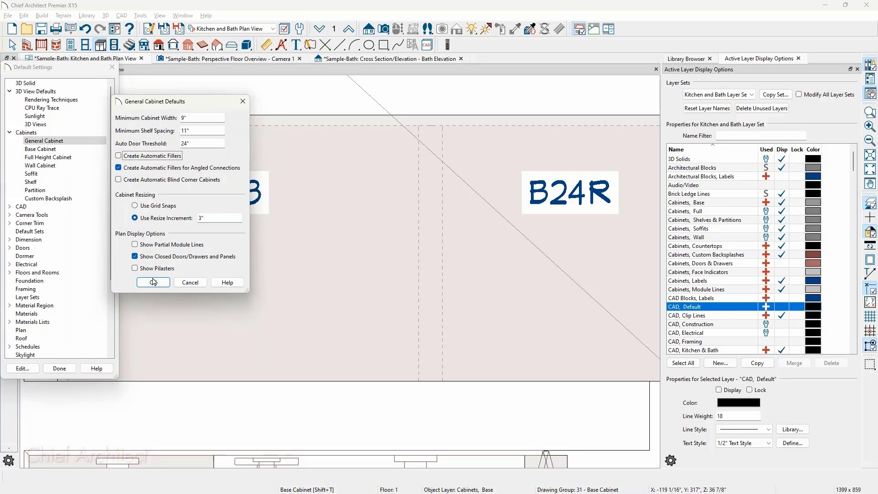
pyautogui.click(154, 283)
pyautogui.click(60, 368)
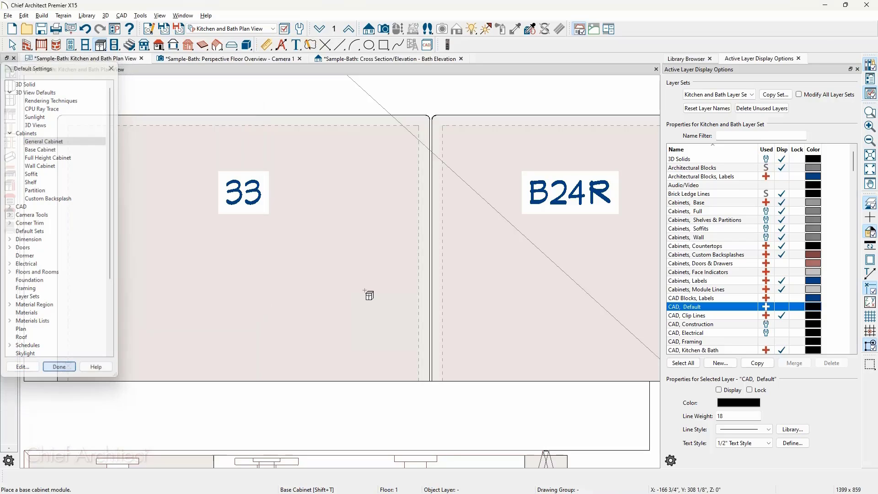
# - Move the base cabinet labelled 33 about 2 7/8 inches away from the B24R cabinet, toward the adjoining side wall
pyautogui.press('space')
pyautogui.scroll(3, 419, 222)
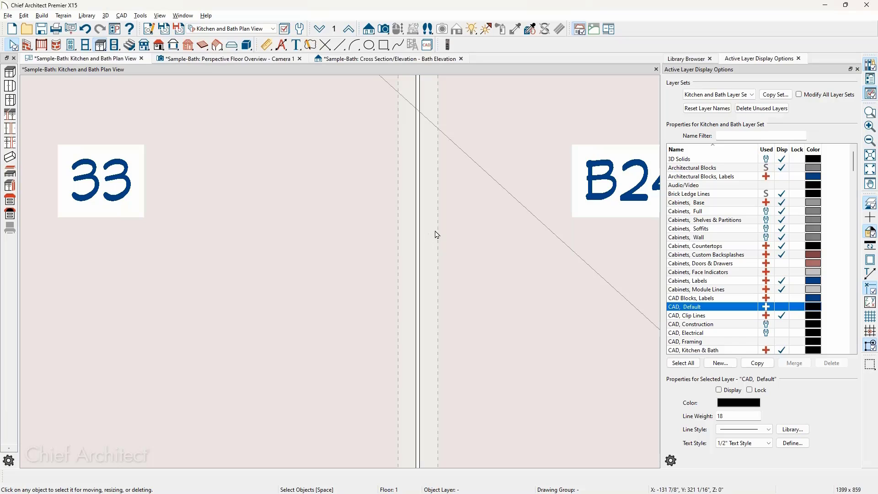
pyautogui.scroll(-3, 447, 276)
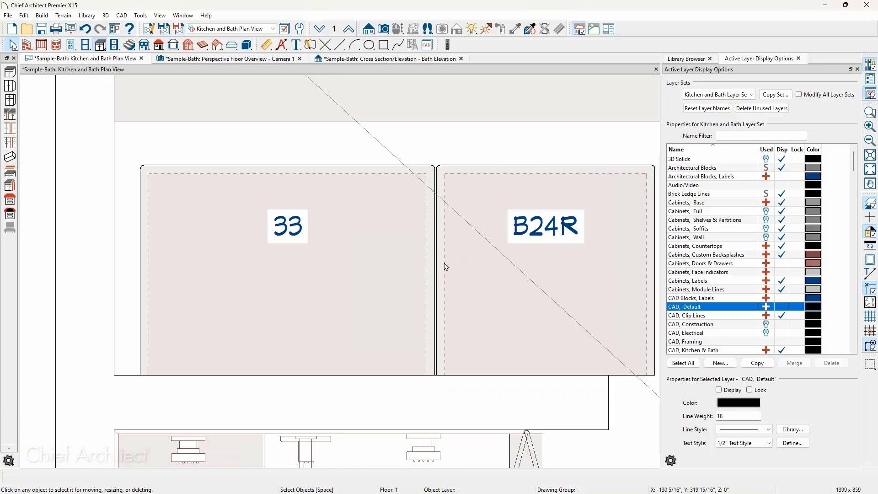
pyautogui.click(340, 270)
pyautogui.moveTo(288, 275); pyautogui.dragTo(261, 275)
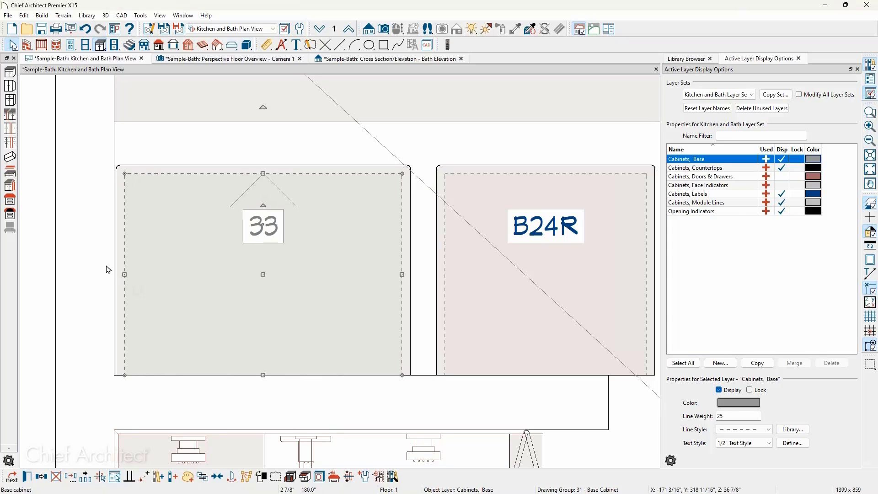
pyautogui.click(75, 234)
pyautogui.scroll(2, 65, 217)
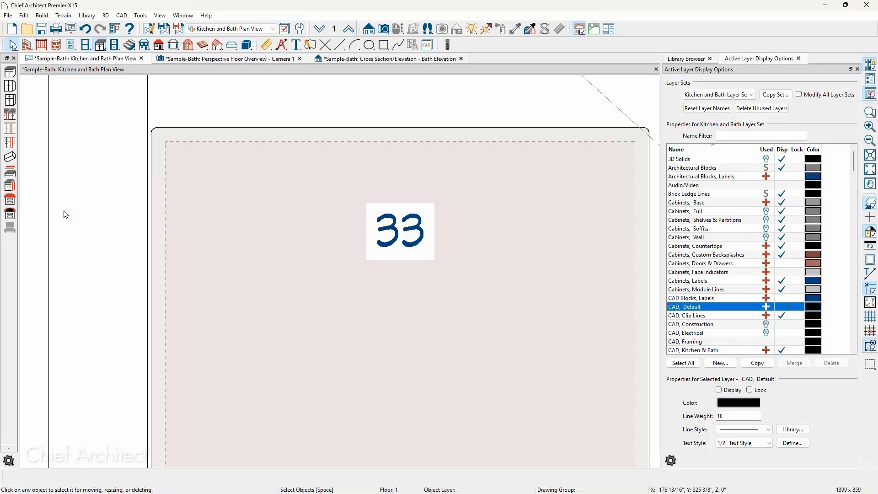
pyautogui.scroll(-9, 98, 159)
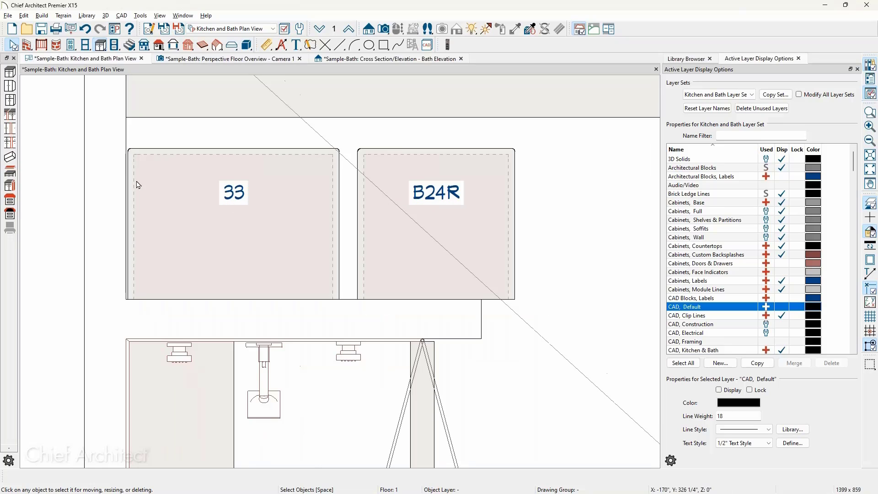
pyautogui.moveTo(152, 193); pyautogui.dragTo(164, 210, button='middle')
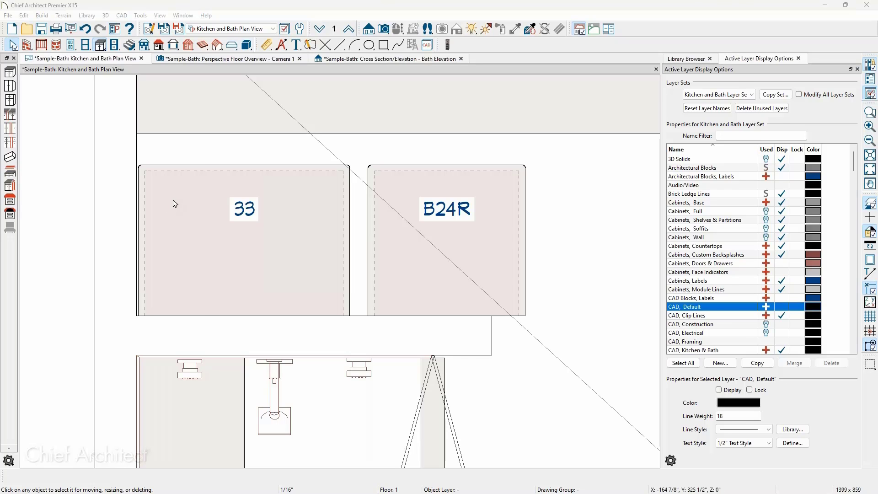
# - Switch to the web browser and review the boot camps, Virtual Training and Chief Academy sessions on Chief Architect's Events & Training page
pyautogui.hotkey('alt', 'Tab')
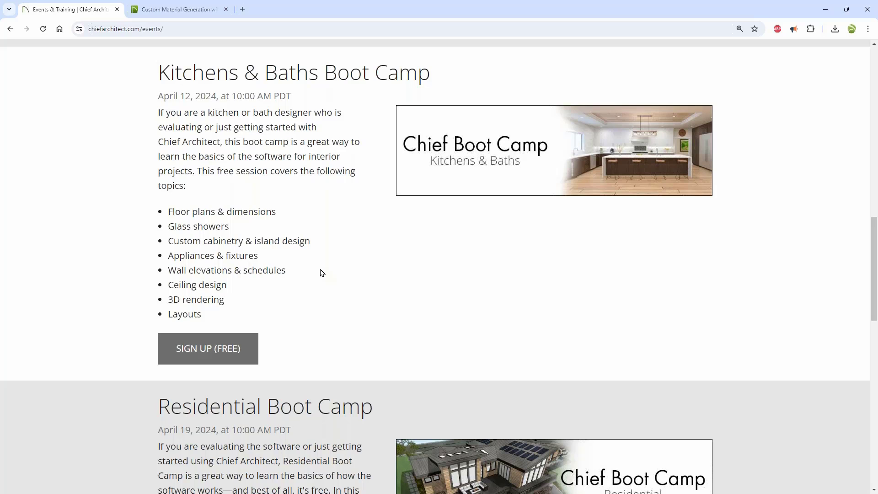
pyautogui.scroll(-6, 323, 270)
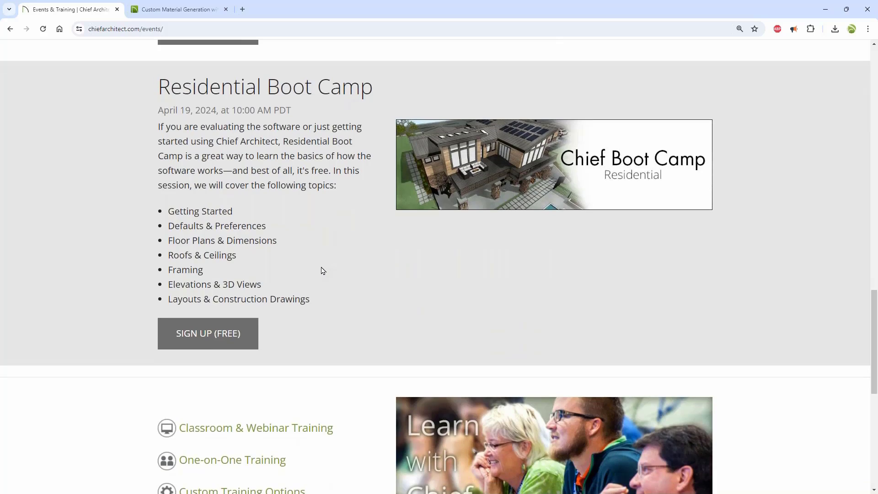
pyautogui.scroll(1, 323, 271)
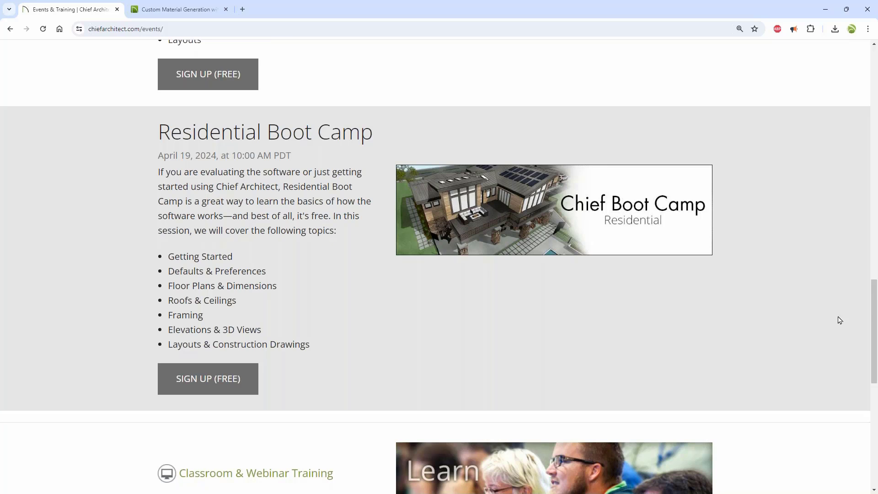
pyautogui.moveTo(874, 320); pyautogui.dragTo(874, 88)
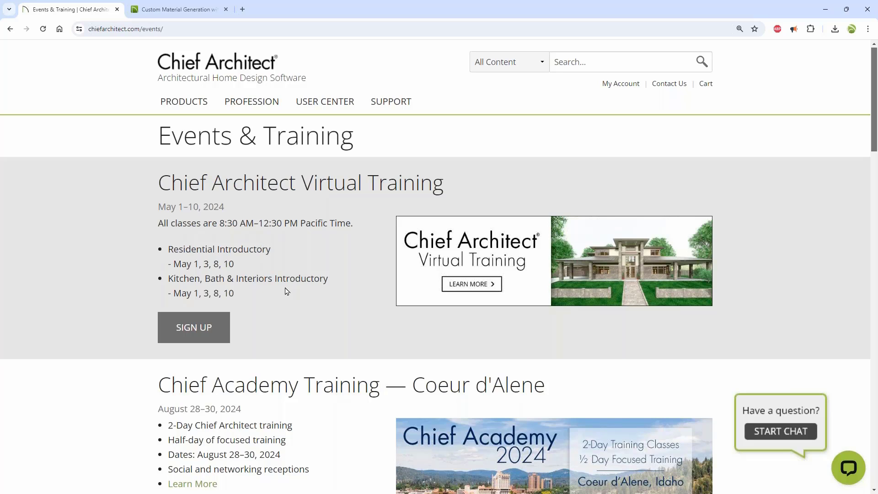
pyautogui.scroll(-1, 298, 289)
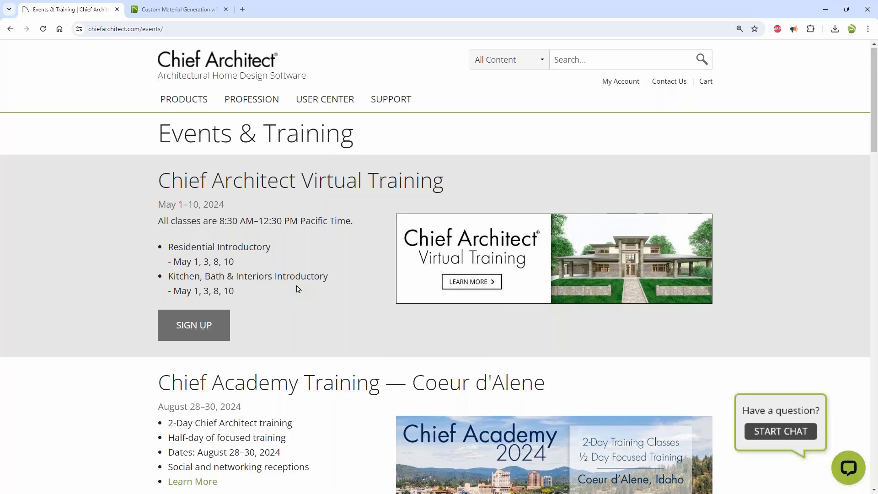
pyautogui.scroll(-3, 298, 288)
pyautogui.scroll(-1, 294, 284)
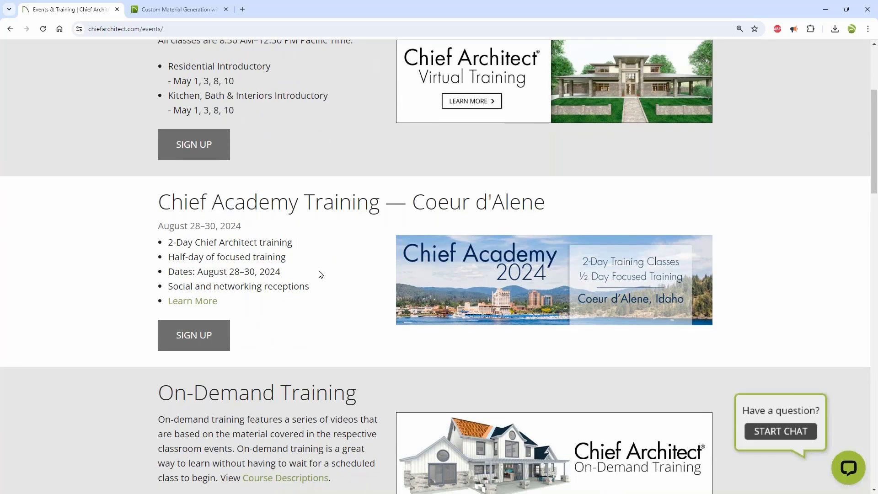
pyautogui.scroll(-3, 341, 249)
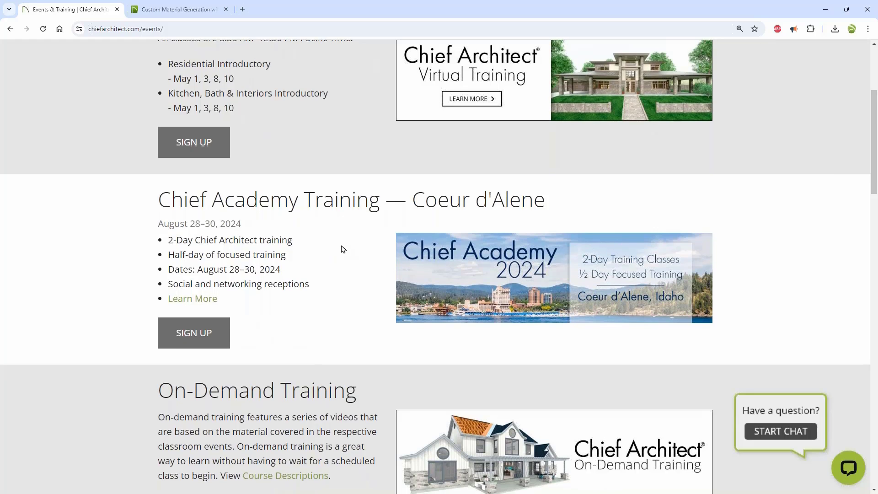